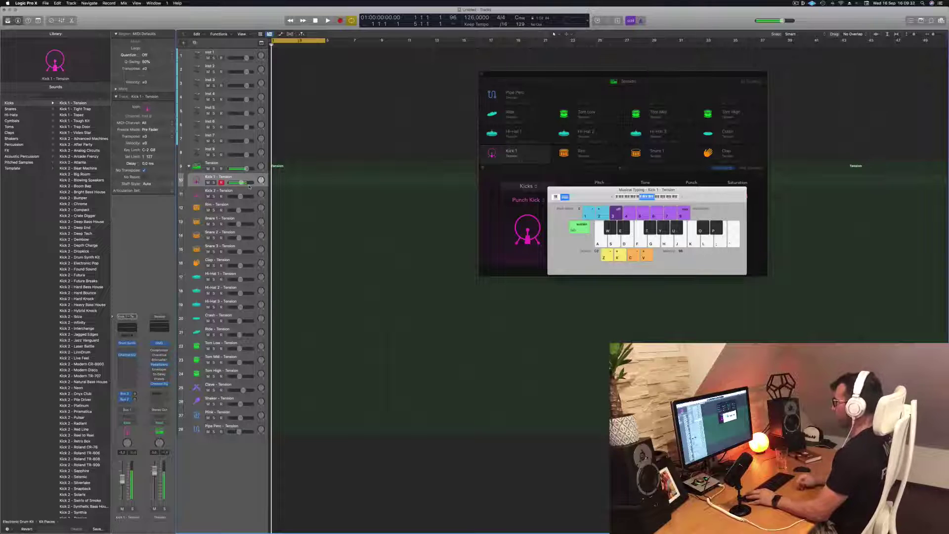
- Record a short kick pattern at the start of the Kick 1 track
{"action": "left_click", "coordinate": [250, 190]}
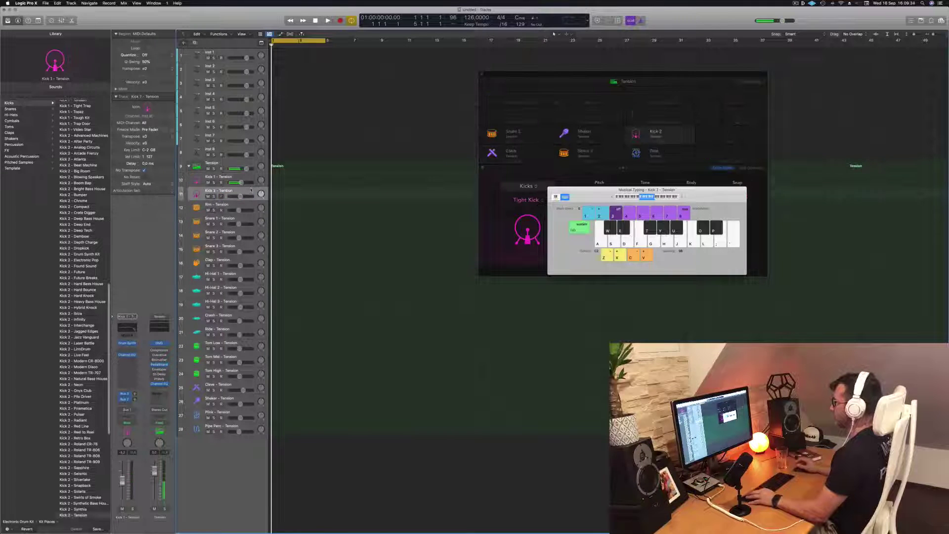
{"action": "left_click", "coordinate": [249, 178]}
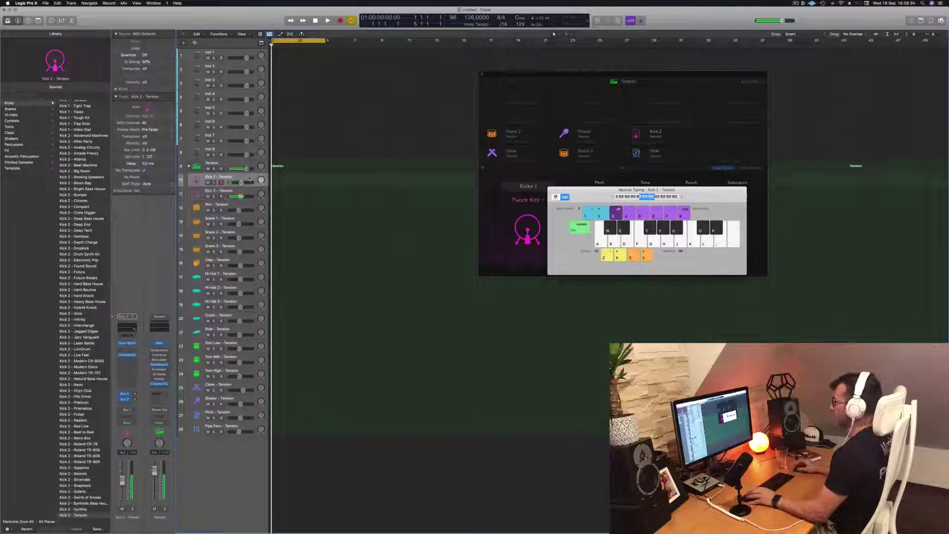
{"action": "key", "text": "r"}
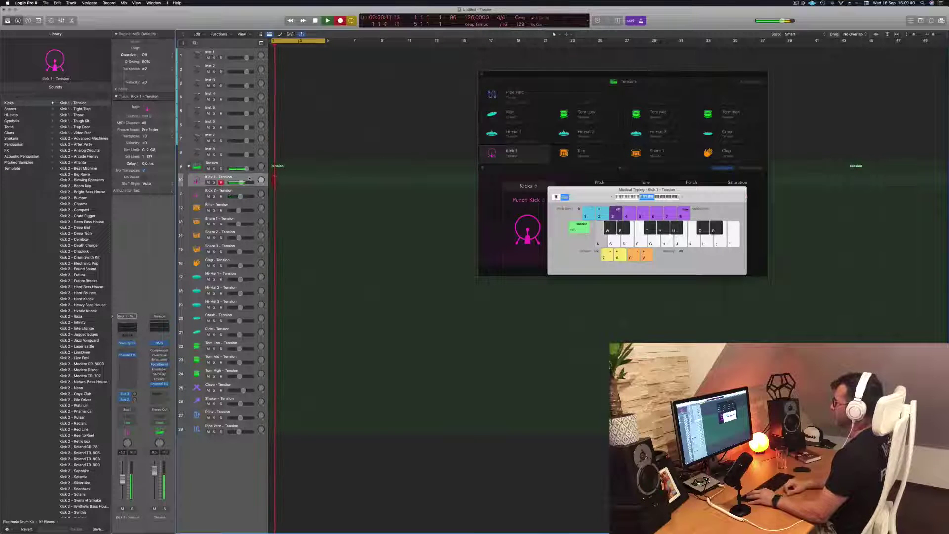
{"action": "key", "text": "space"}
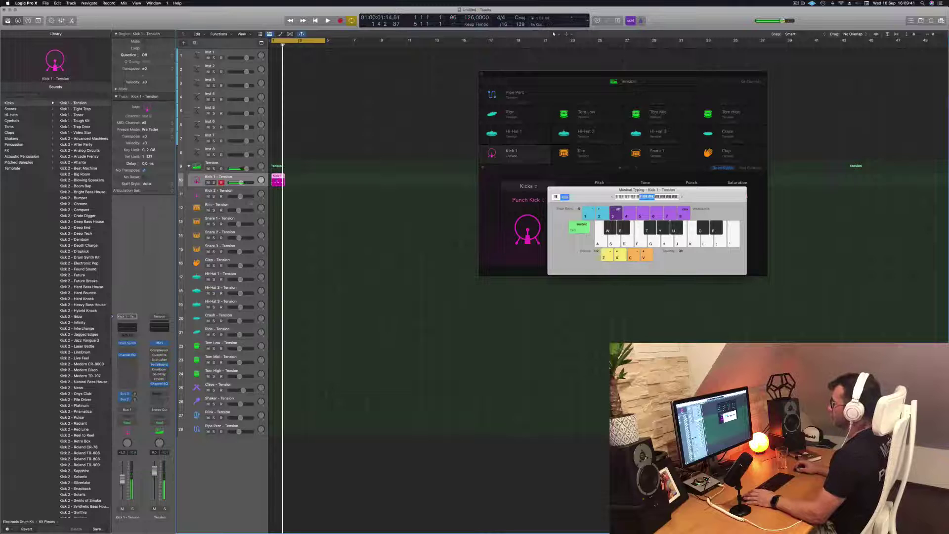
- Quantize the recorded kick region to 1/16 notes and copy it across to fill the four-bar cycle
{"action": "double_click", "coordinate": [278, 179]}
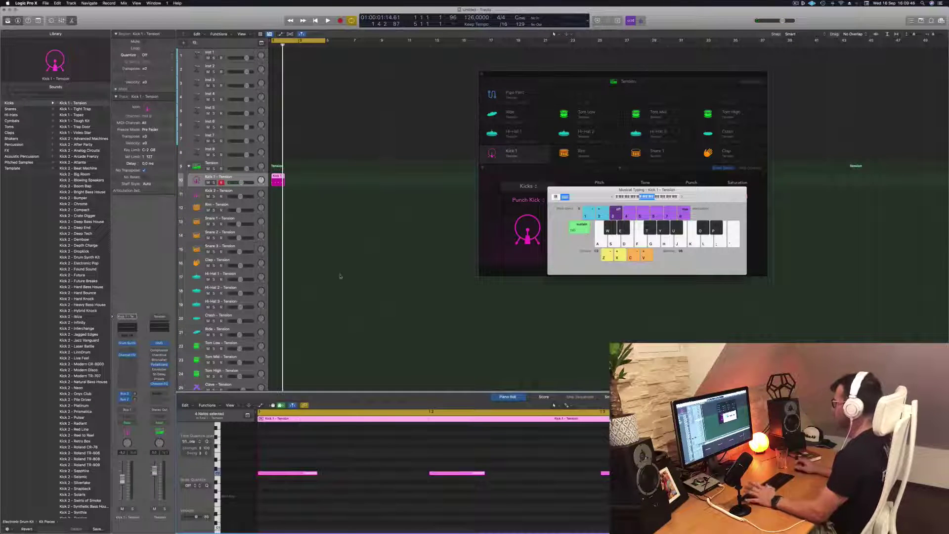
{"action": "key", "text": "space"}
{"action": "left_click_drag", "start_coordinate": [277, 176], "coordinate": [307, 180]}
{"action": "key", "text": "space"}
- Spread out the Musical Typing and Drum Machine Designer windows so both are accessible, and play the kick loop
{"action": "left_click_drag", "start_coordinate": [632, 189], "coordinate": [759, 163]}
{"action": "key", "text": "space"}
{"action": "key", "text": "space"}
{"action": "left_click", "coordinate": [638, 80]}
{"action": "left_click_drag", "start_coordinate": [638, 77], "coordinate": [591, 95]}
{"action": "key", "text": "space"}
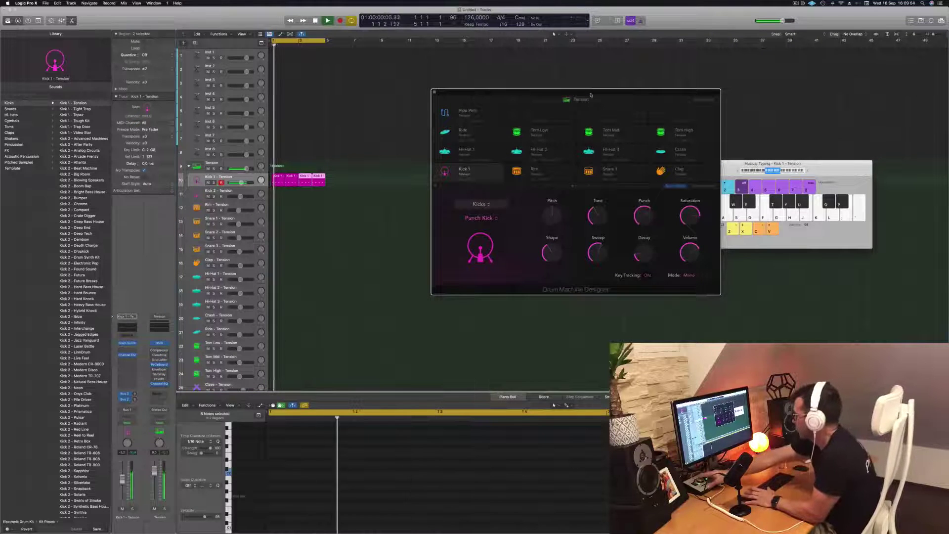
{"action": "key", "text": "space"}
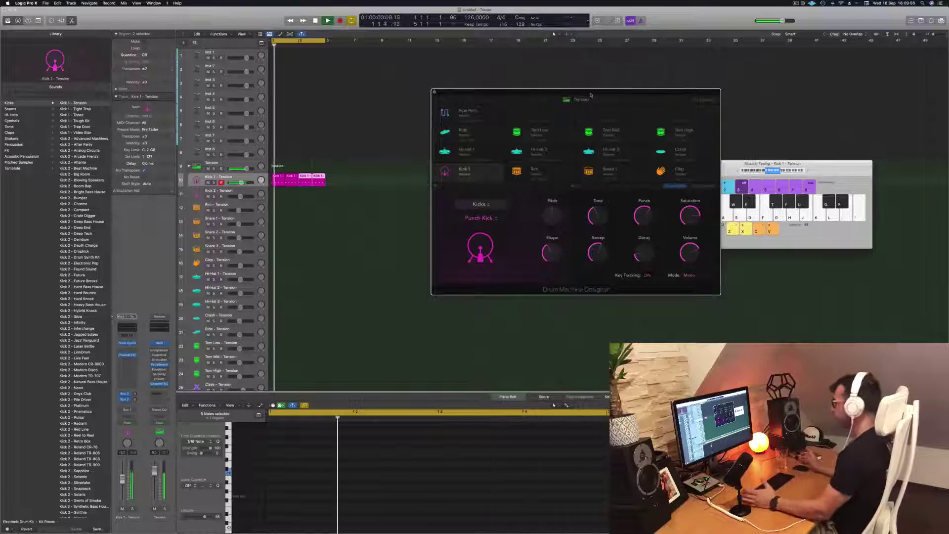
{"action": "key", "text": "space"}
{"action": "key", "text": "space"}
{"action": "key", "text": "space"}
{"action": "key", "text": "space"}
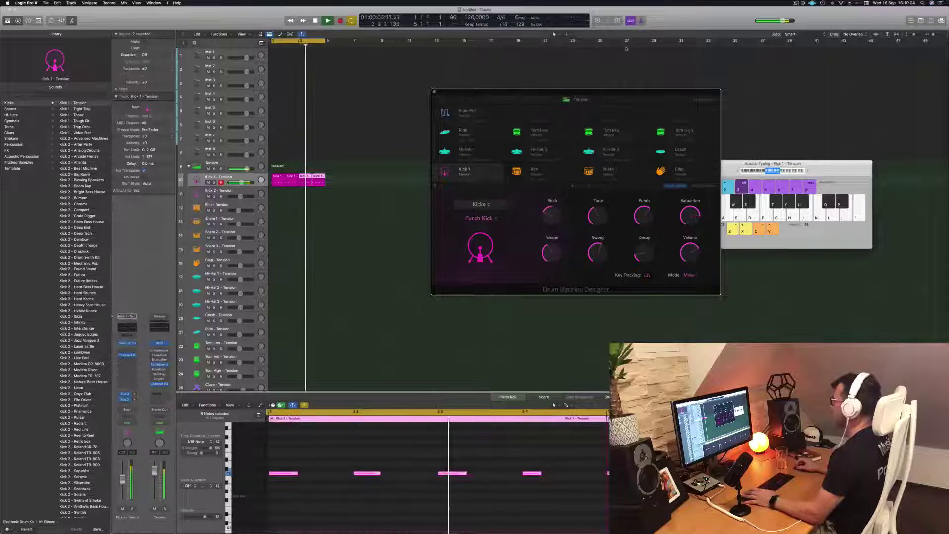
{"action": "left_click_drag", "start_coordinate": [613, 92], "coordinate": [541, 67]}
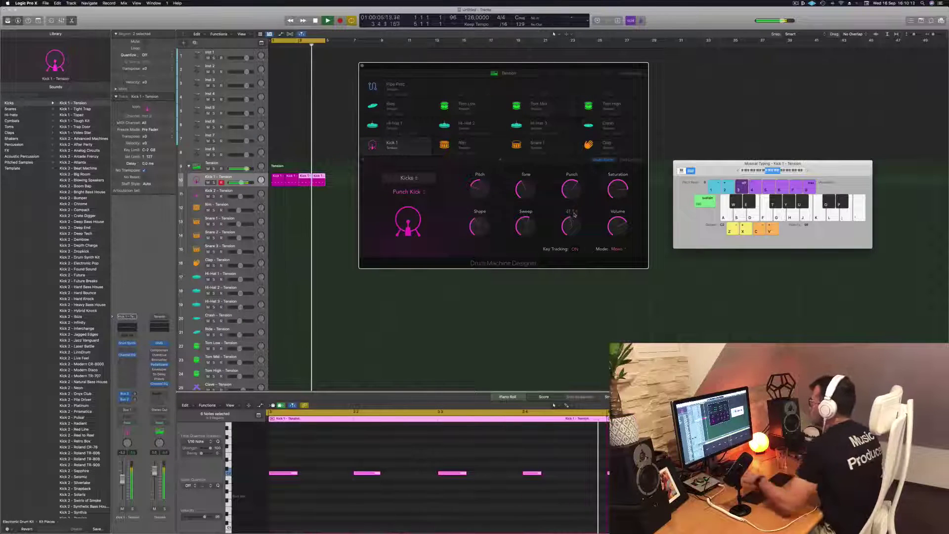
- Refine the Kick 1 sound by adjusting its Decay, Sweep, Punch and Shape while the loop plays
{"action": "left_click_drag", "start_coordinate": [574, 214], "coordinate": [573, 225]}
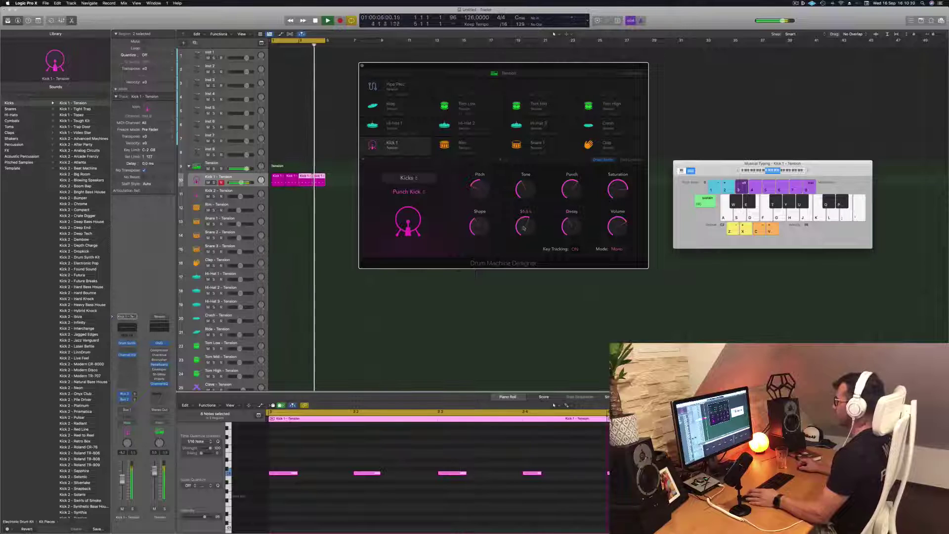
{"action": "mouse_move", "coordinate": [525, 225]}
{"action": "left_mouse_down"}
{"action": "mouse_move", "coordinate": [527, 209]}
{"action": "mouse_move", "coordinate": [528, 232]}
{"action": "left_mouse_up"}
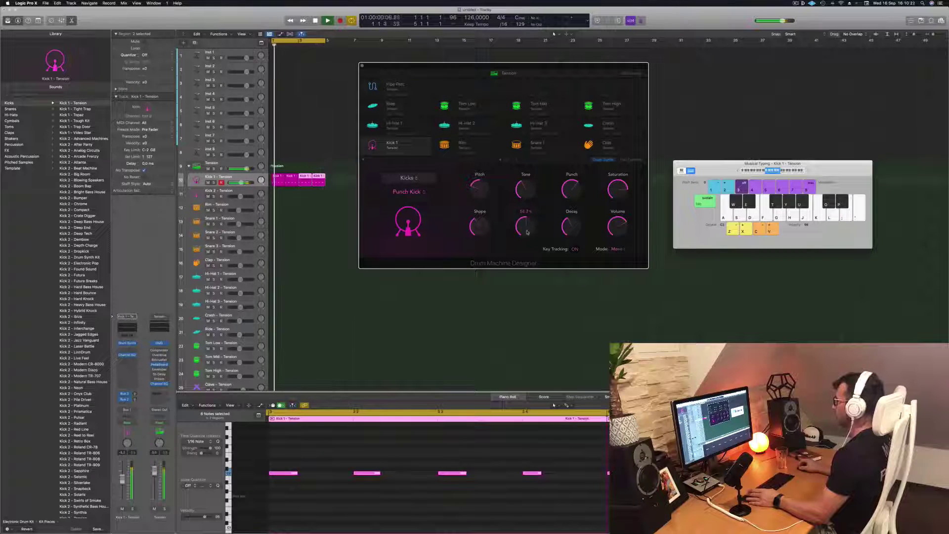
{"action": "mouse_move", "coordinate": [532, 186]}
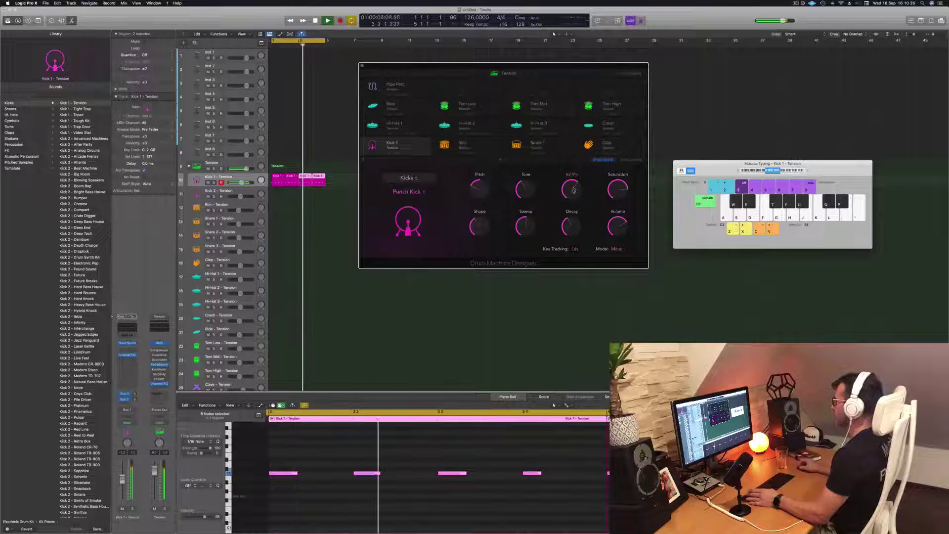
{"action": "mouse_move", "coordinate": [573, 190]}
{"action": "left_mouse_down"}
{"action": "mouse_move", "coordinate": [575, 217]}
{"action": "mouse_move", "coordinate": [582, 179]}
{"action": "left_mouse_up"}
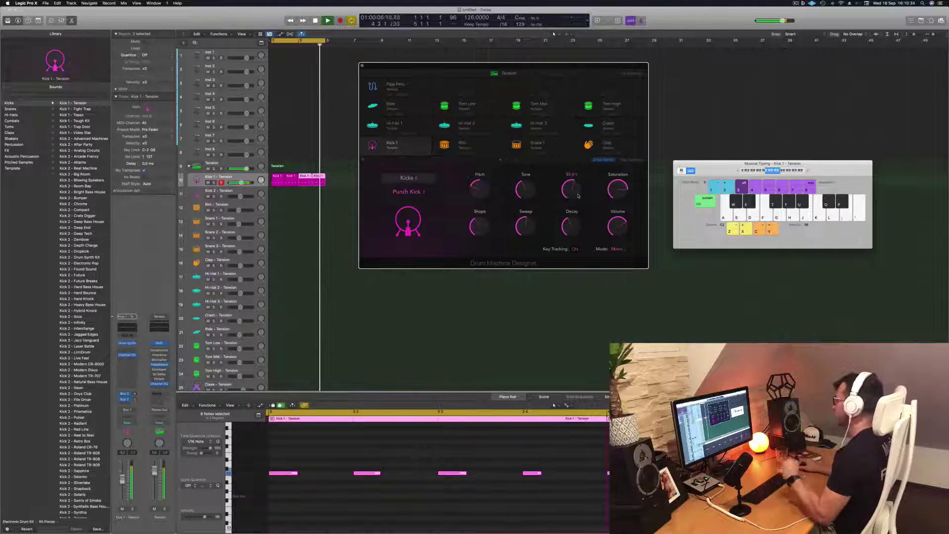
{"action": "left_click", "coordinate": [572, 228]}
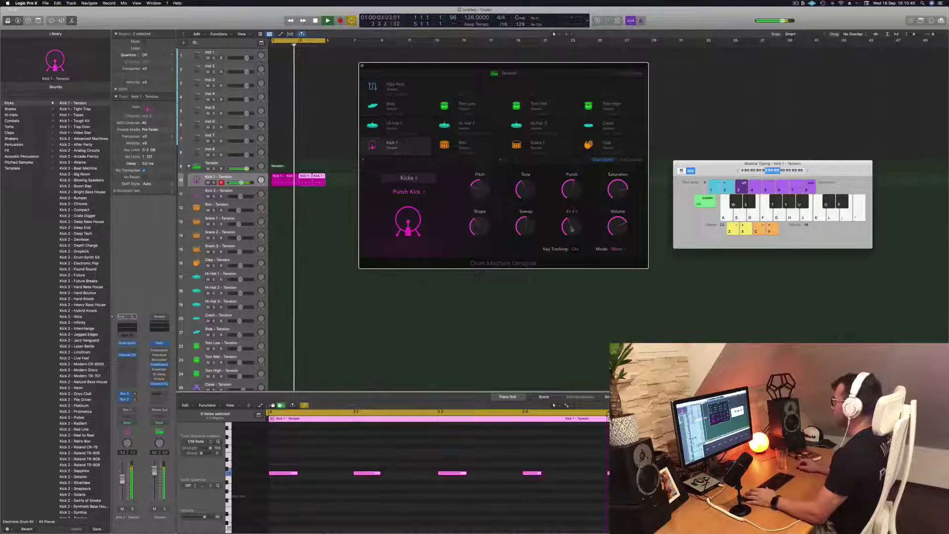
{"action": "left_click_drag", "start_coordinate": [482, 216], "coordinate": [483, 204]}
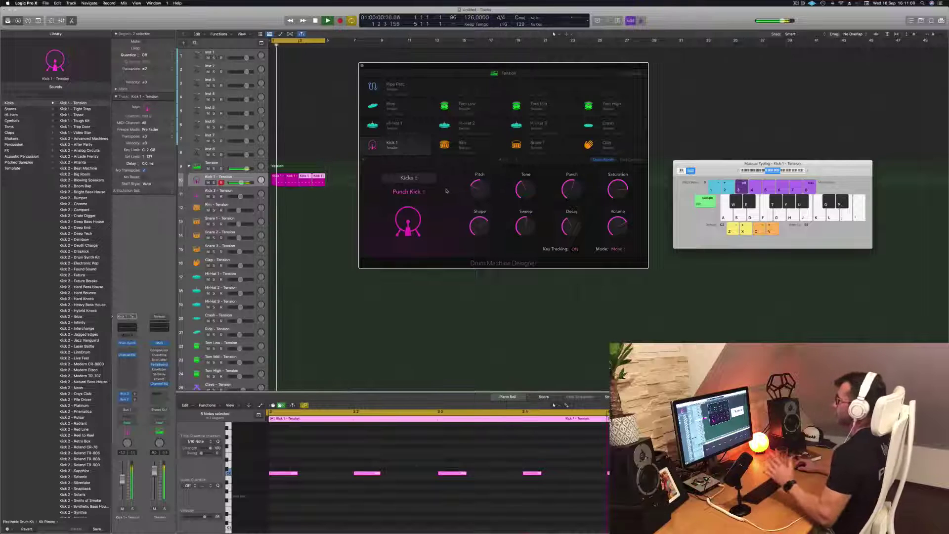
- Copy the first Kick 1 region onto the Hi-Hat 1 track and shift its notes onto the off-beats
{"action": "left_click_drag", "start_coordinate": [537, 71], "coordinate": [549, 70]}
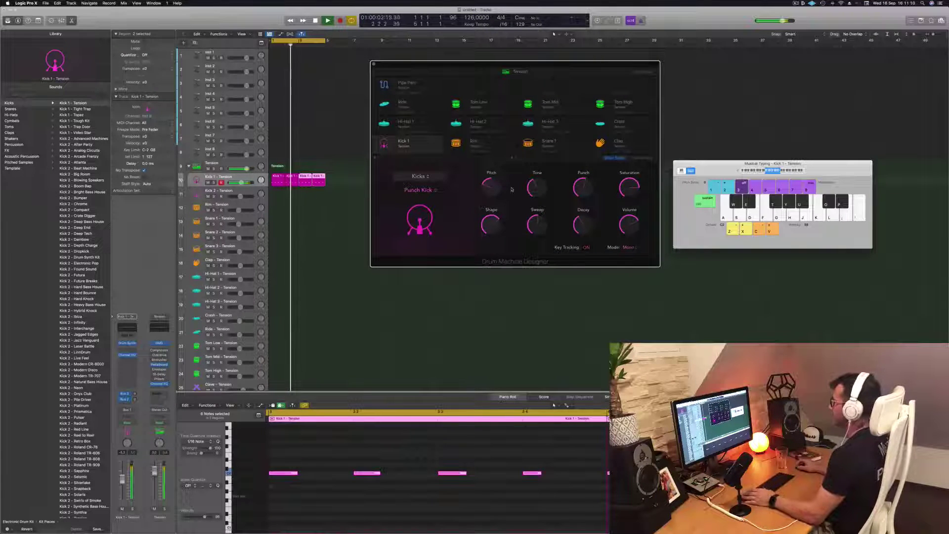
{"action": "mouse_move", "coordinate": [577, 181]}
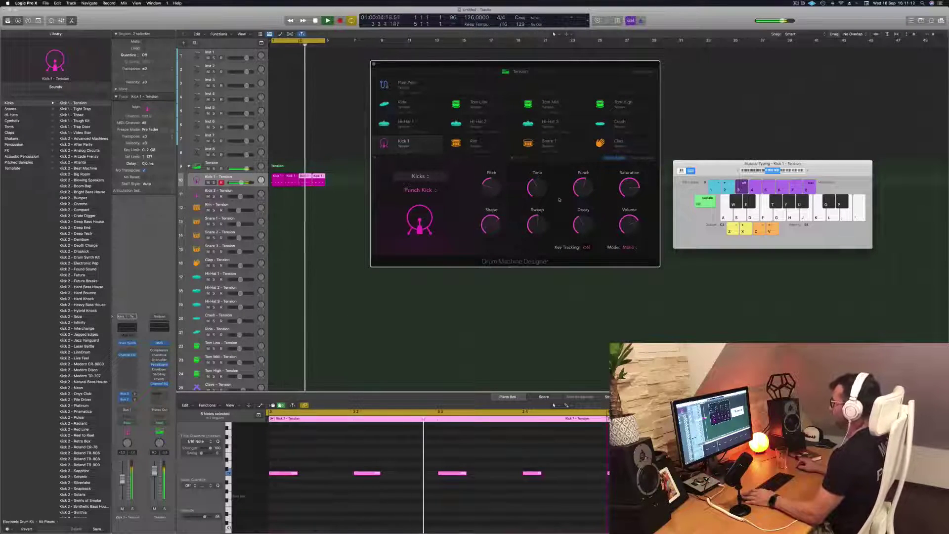
{"action": "key", "text": "space"}
{"action": "left_click_drag", "start_coordinate": [451, 65], "coordinate": [562, 64]}
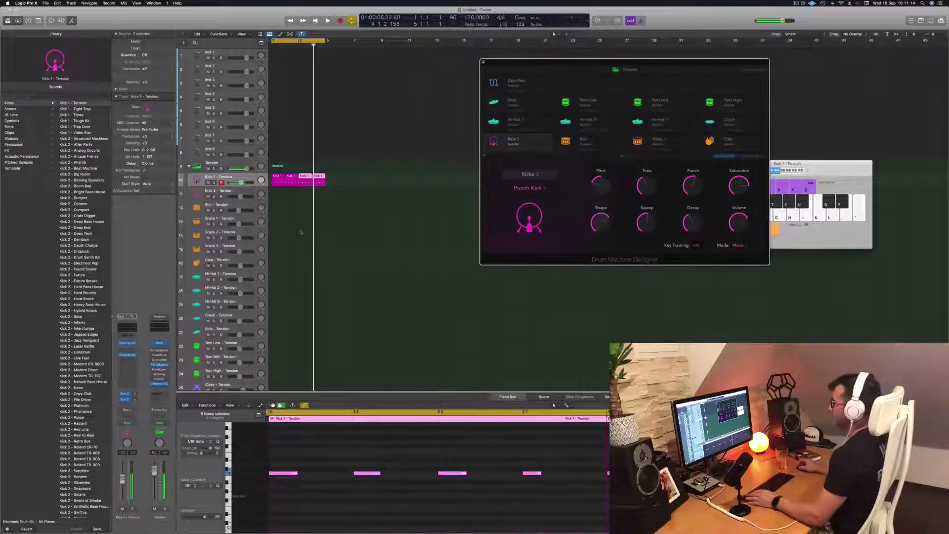
{"action": "left_click", "coordinate": [301, 231]}
{"action": "left_click", "coordinate": [280, 180]}
{"action": "scroll", "coordinate": [292, 227], "scroll_direction": "down", "scroll_amount": 1}
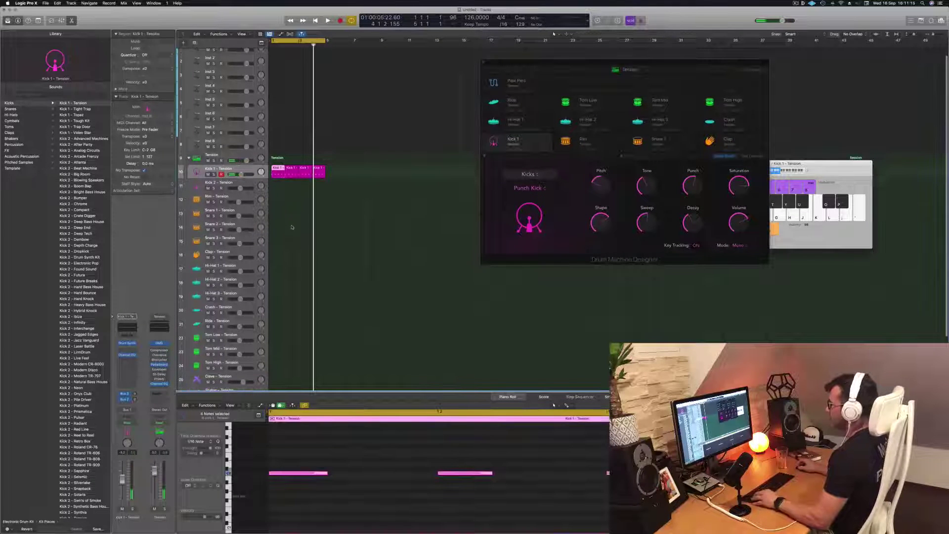
{"action": "left_click_drag", "start_coordinate": [276, 169], "coordinate": [278, 269]}
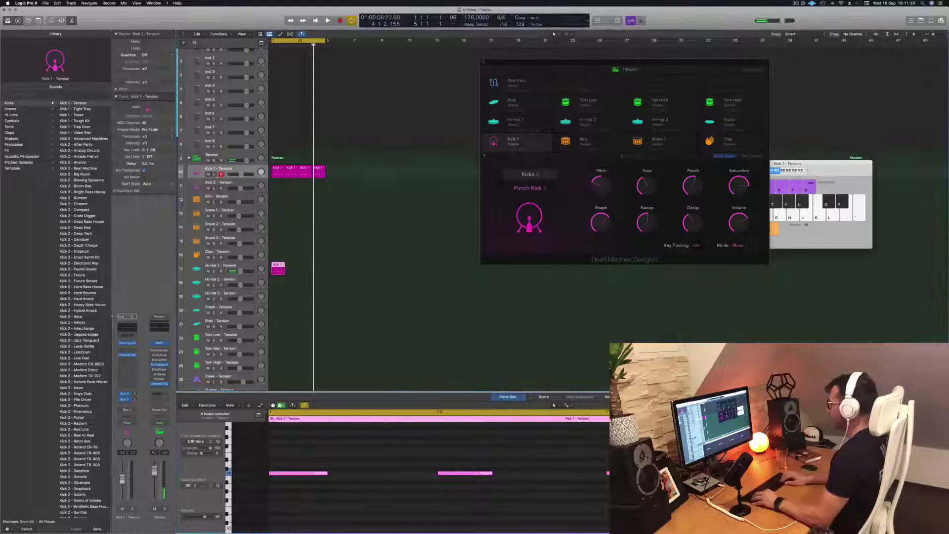
{"action": "key", "text": "alt+Right"}
{"action": "key", "text": "alt+Right"}
{"action": "key", "text": "space"}
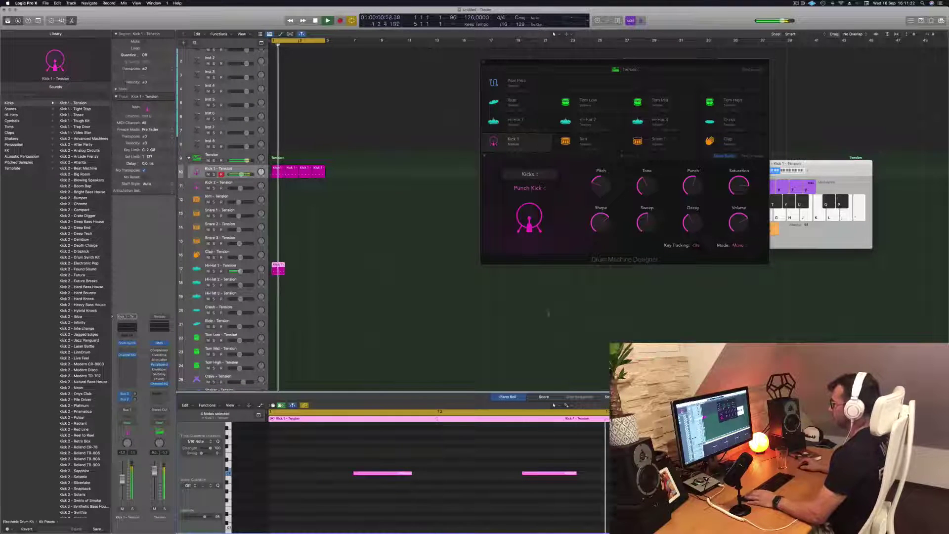
- Repeat the off-beat Hi-Hat 1 region to fill the four-bar cycle and play the result
{"action": "key", "text": "super+r"}
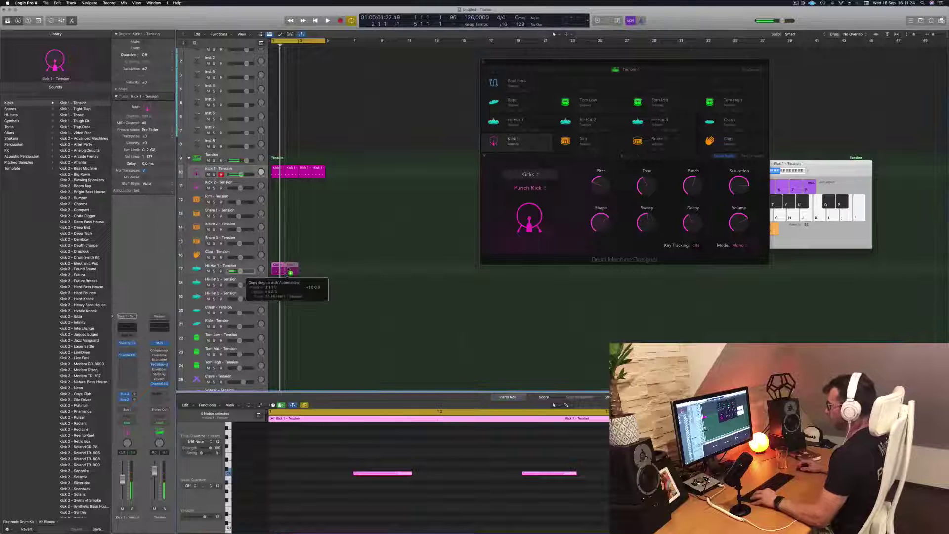
{"action": "left_click_drag", "start_coordinate": [279, 266], "coordinate": [307, 266]}
{"action": "key", "text": "space"}
- Select the Hi-Hat 1 pad, raise its Crush and slightly lower the track's volume during playback
{"action": "left_click", "coordinate": [519, 123]}
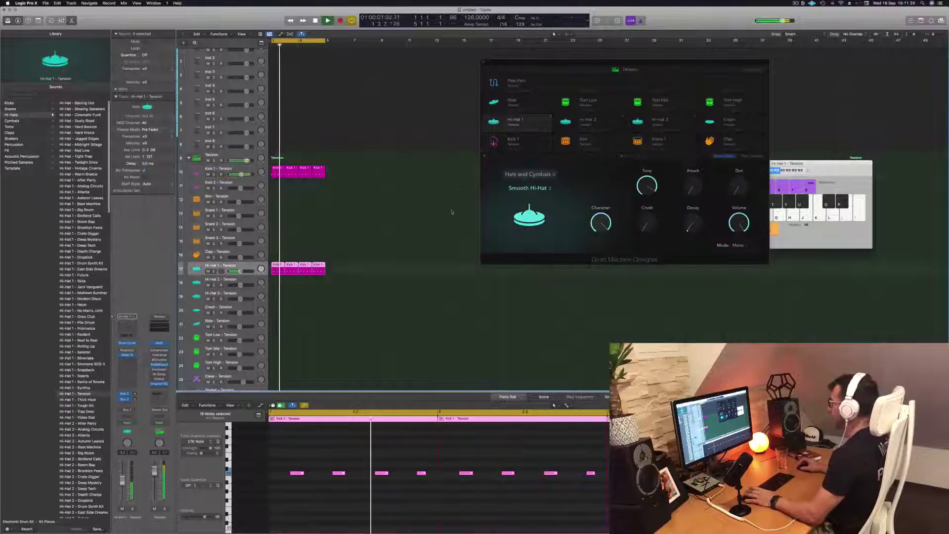
{"action": "left_click_drag", "start_coordinate": [658, 63], "coordinate": [577, 56]}
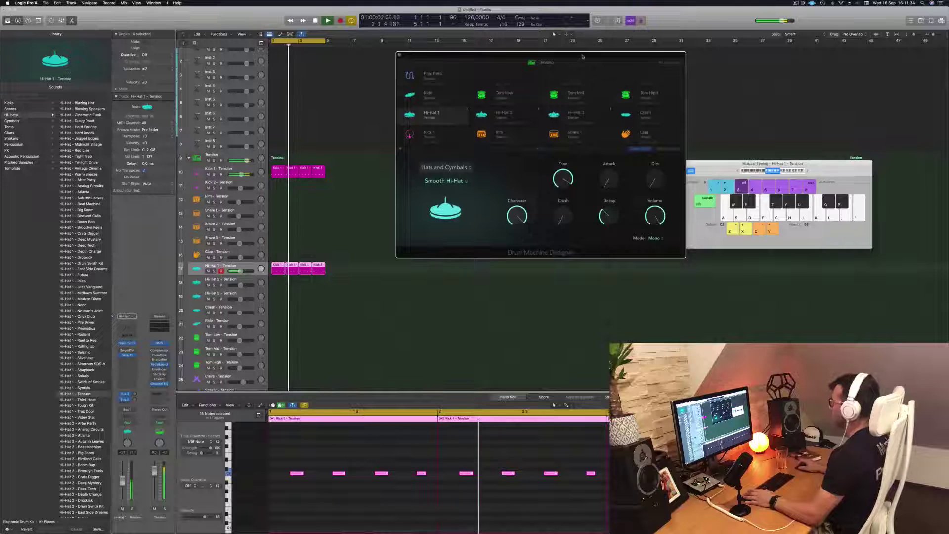
{"action": "left_click_drag", "start_coordinate": [583, 57], "coordinate": [608, 63]}
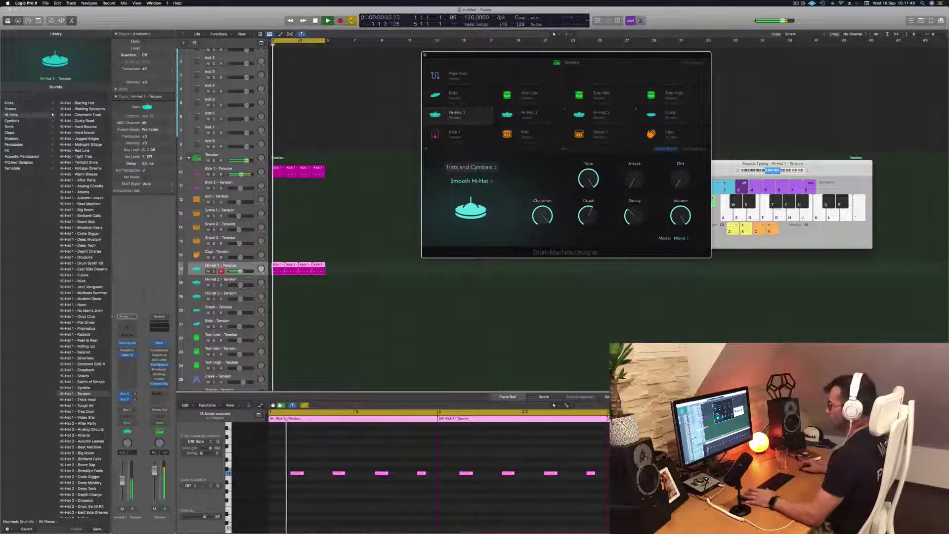
{"action": "left_click_drag", "start_coordinate": [240, 271], "coordinate": [235, 271]}
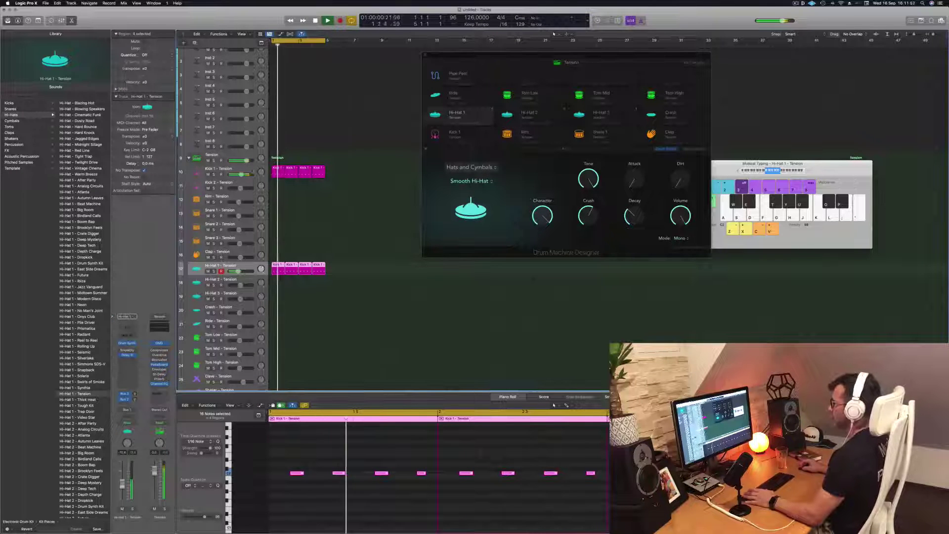
- Compare with the Kick 1 track, return to the Hi-Hat 1 pad and reduce its Crush to about 40%
{"action": "left_click", "coordinate": [229, 168]}
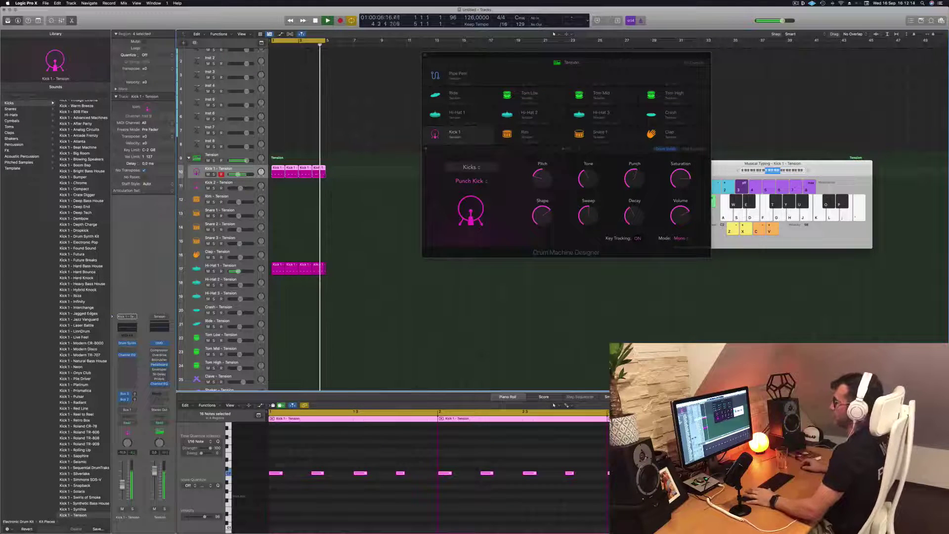
{"action": "left_click", "coordinate": [457, 114]}
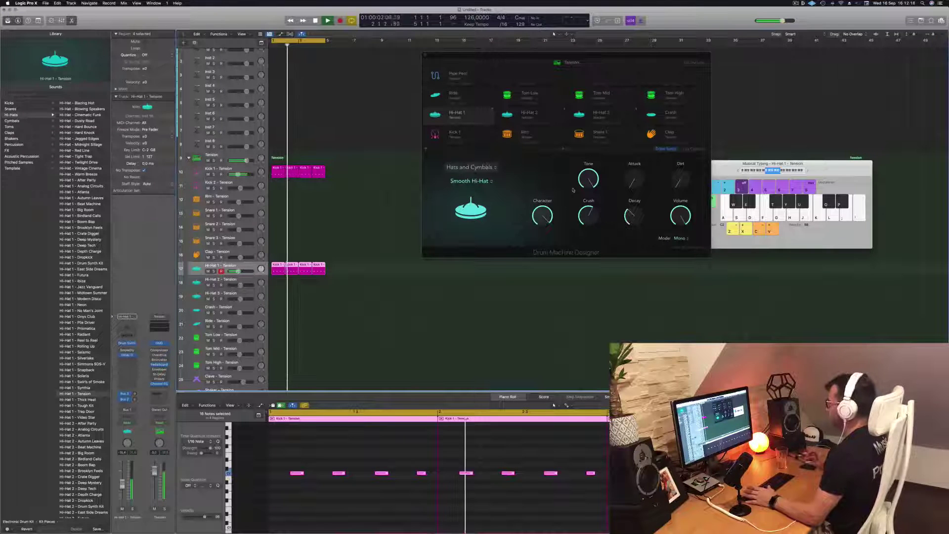
{"action": "mouse_move", "coordinate": [589, 218]}
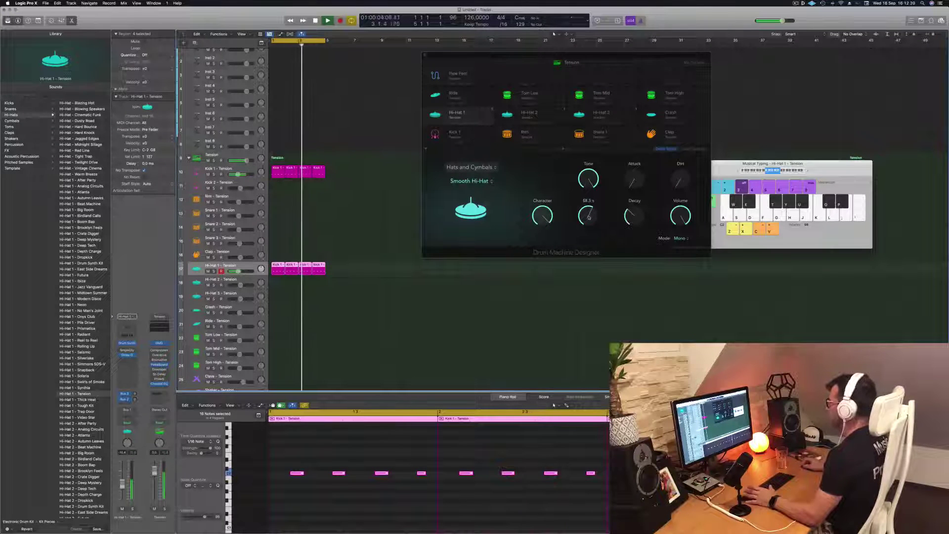
{"action": "left_click_drag", "start_coordinate": [589, 217], "coordinate": [590, 231]}
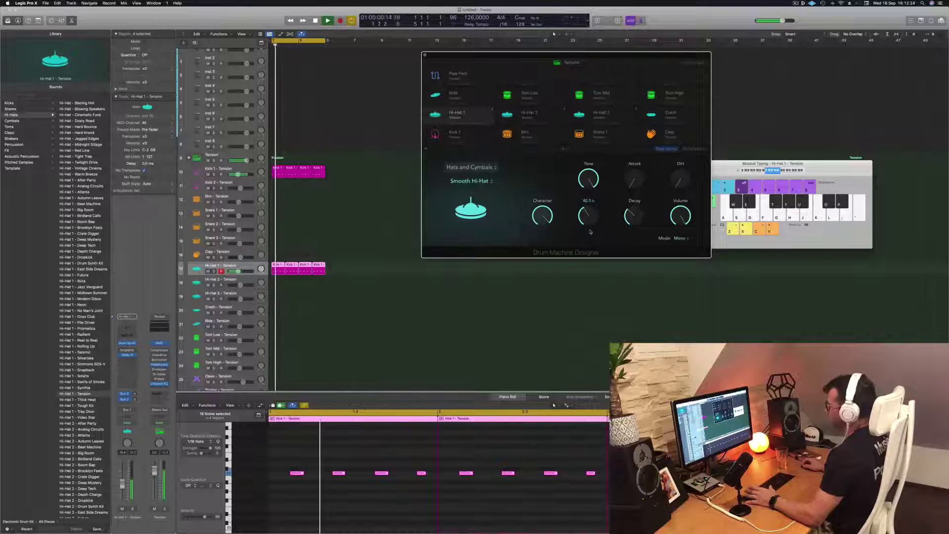
{"action": "key", "text": "Return"}
{"action": "left_click", "coordinate": [117, 430]}
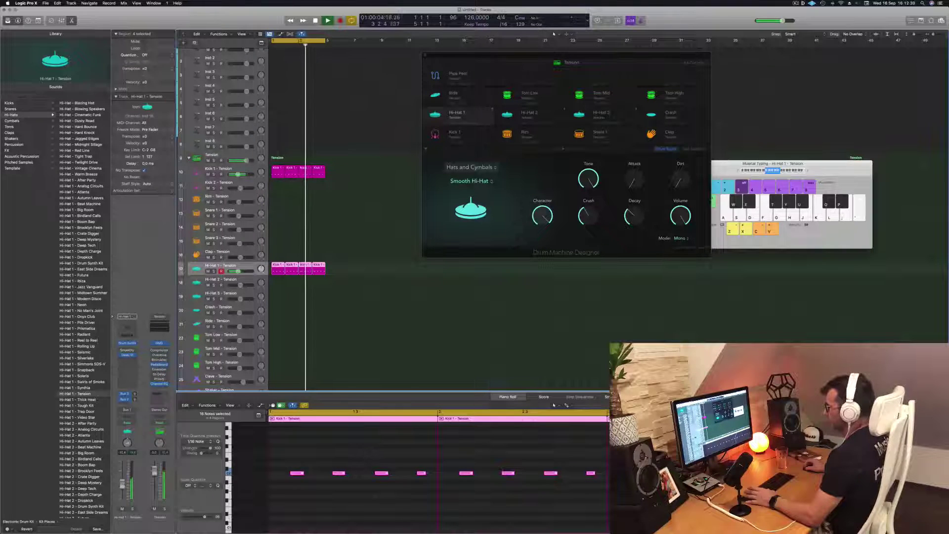
- Move the Drum Machine Designer window out of the way and copy the first Hi-Hat 1 region onto the Tom Low track
{"action": "left_click_drag", "start_coordinate": [486, 55], "coordinate": [625, 54]}
{"action": "left_click", "coordinate": [428, 173]}
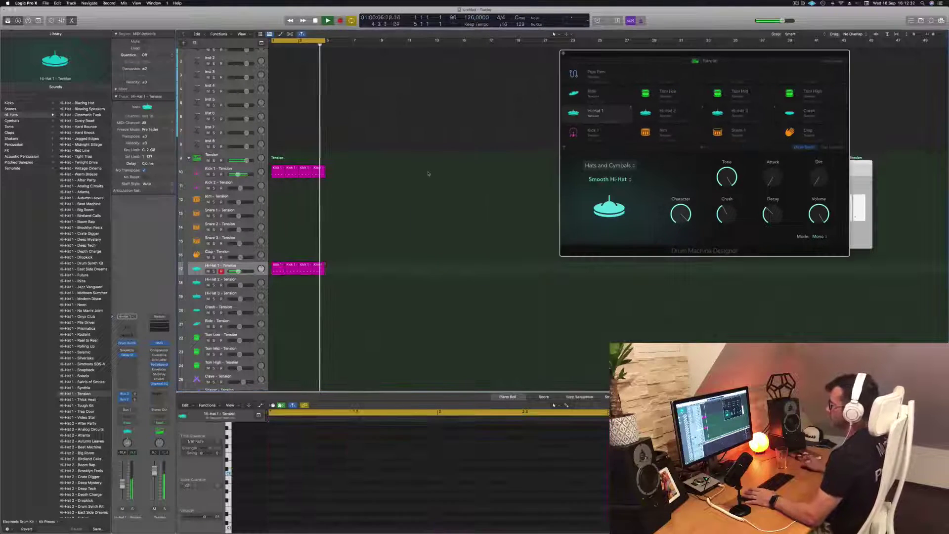
{"action": "scroll", "coordinate": [396, 195], "scroll_direction": "down", "scroll_amount": 4}
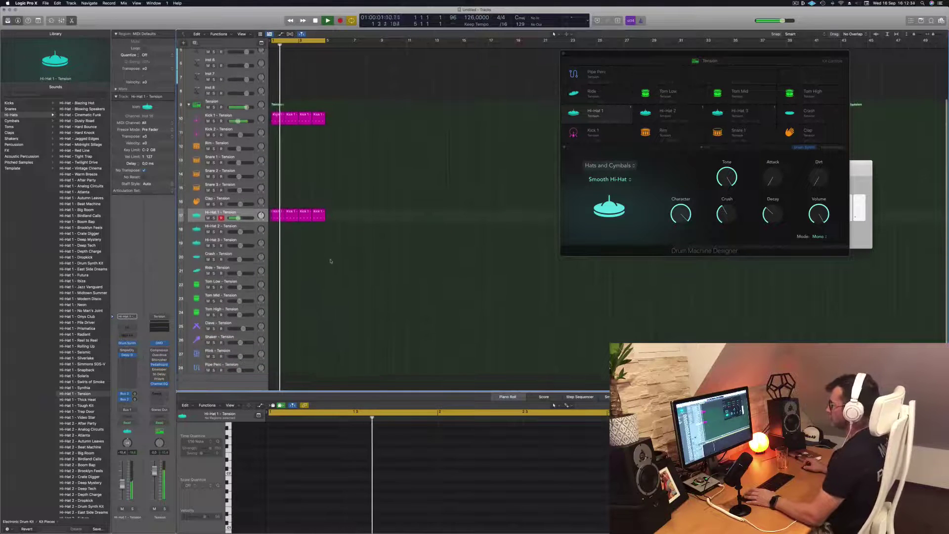
{"action": "scroll", "coordinate": [331, 261], "scroll_direction": "down", "scroll_amount": 1}
{"action": "left_click_drag", "start_coordinate": [275, 203], "coordinate": [275, 279]}
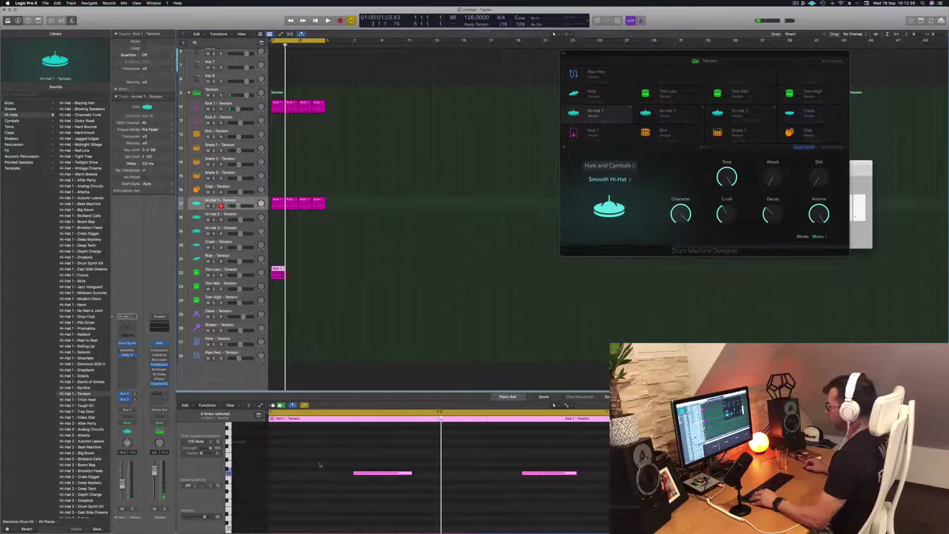
- Reduce the Tom Low region to two hits late in the bar and repeat it to fill the four-bar cycle
{"action": "left_click_drag", "start_coordinate": [319, 454], "coordinate": [575, 496]}
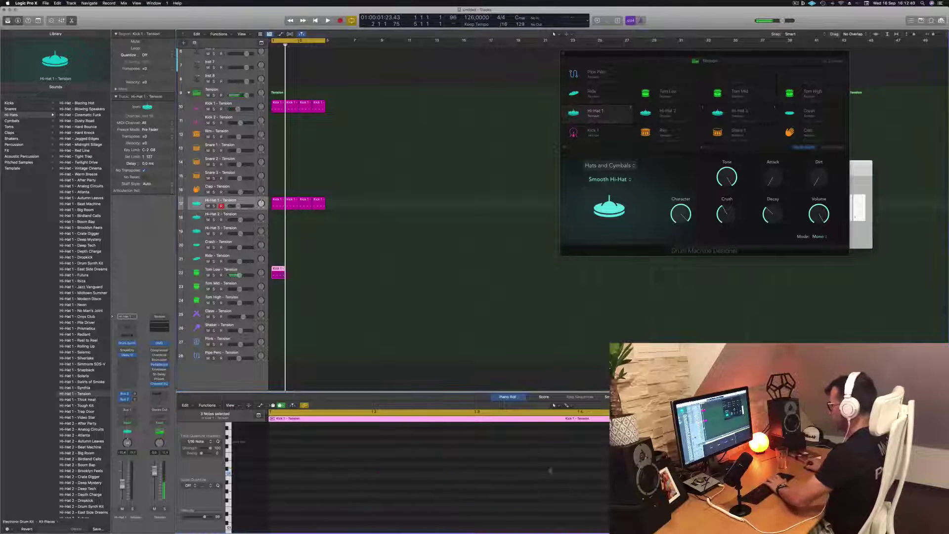
{"action": "key", "text": "space"}
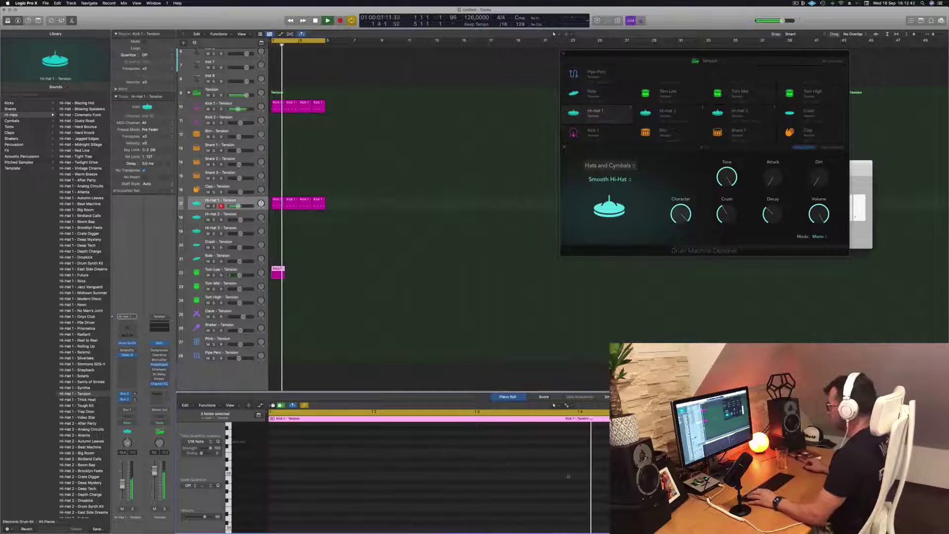
{"action": "left_click_drag", "start_coordinate": [618, 474], "coordinate": [562, 475]}
{"action": "key", "text": "space"}
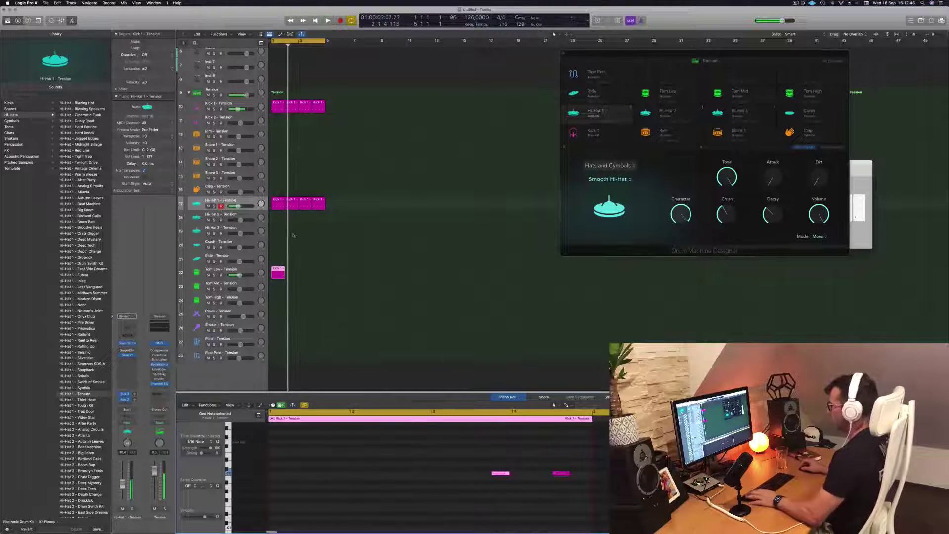
{"action": "left_click_drag", "start_coordinate": [280, 271], "coordinate": [308, 275], "text": "alt"}
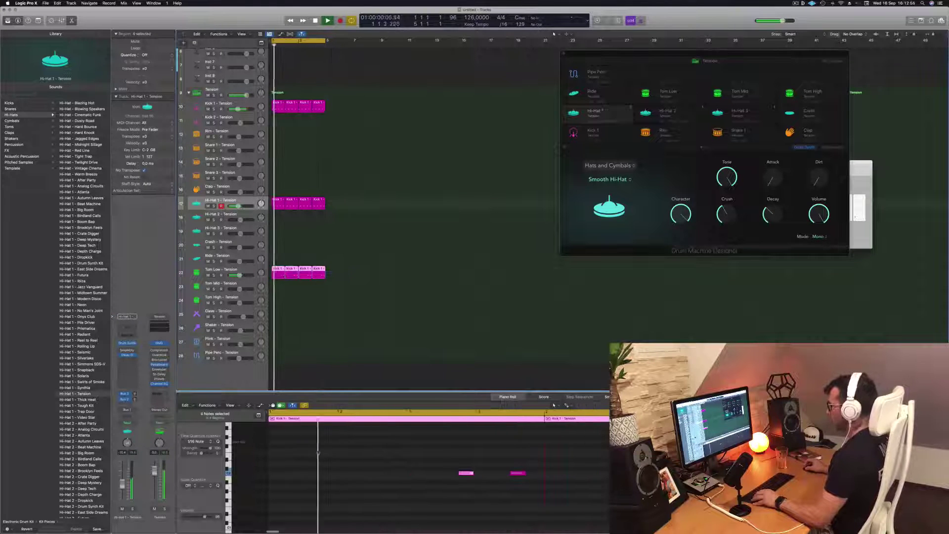
{"action": "left_click", "coordinate": [324, 289]}
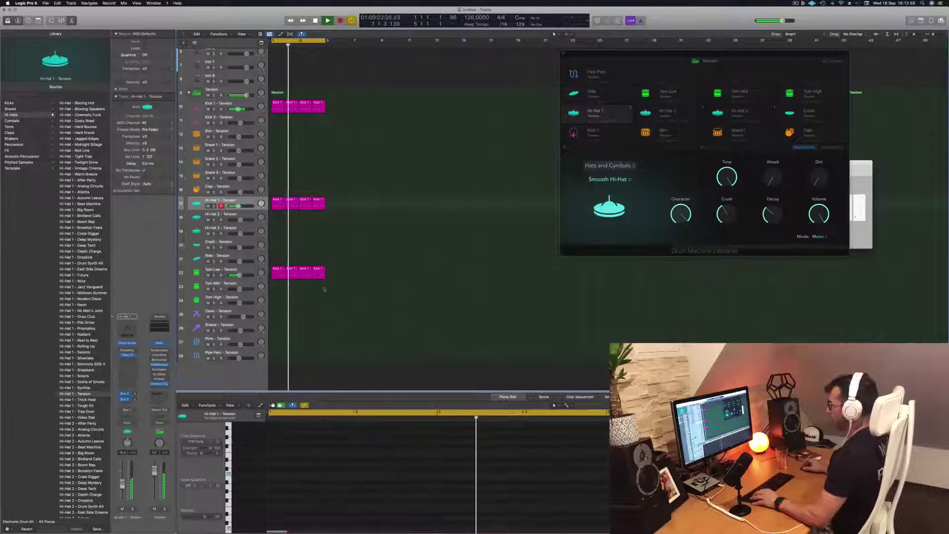
- Try transposing the notes of all four Tom Low regions up and back down during playback
{"action": "left_click_drag", "start_coordinate": [353, 263], "coordinate": [274, 283]}
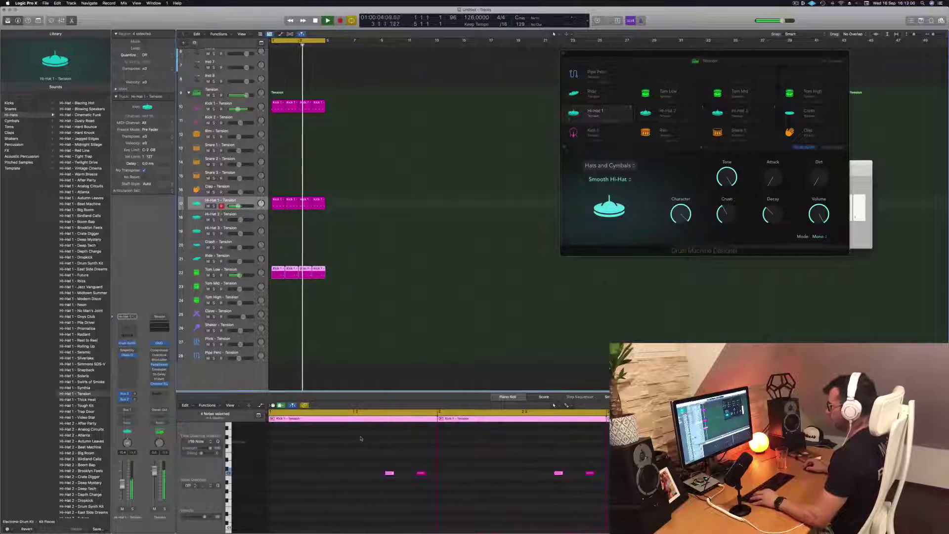
{"action": "left_click_drag", "start_coordinate": [292, 456], "coordinate": [538, 497]}
{"action": "key", "text": "alt+Up"}
{"action": "key", "text": "alt+Up"}
{"action": "key", "text": "alt+Up"}
{"action": "key", "text": "alt+Up"}
{"action": "key", "text": "alt+Up"}
{"action": "key", "text": "alt+Up"}
{"action": "key", "text": "alt+Up"}
{"action": "key", "text": "alt+Up"}
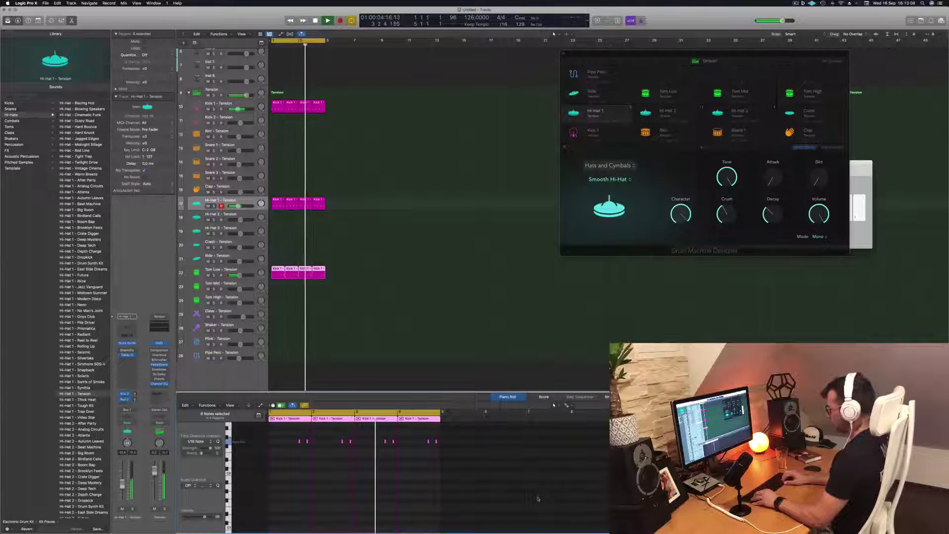
{"action": "key", "text": "alt+Down"}
{"action": "key", "text": "alt+Down"}
{"action": "key", "text": "alt+Down"}
{"action": "key", "text": "alt+Down"}
{"action": "key", "text": "alt+Down"}
{"action": "key", "text": "alt+Down"}
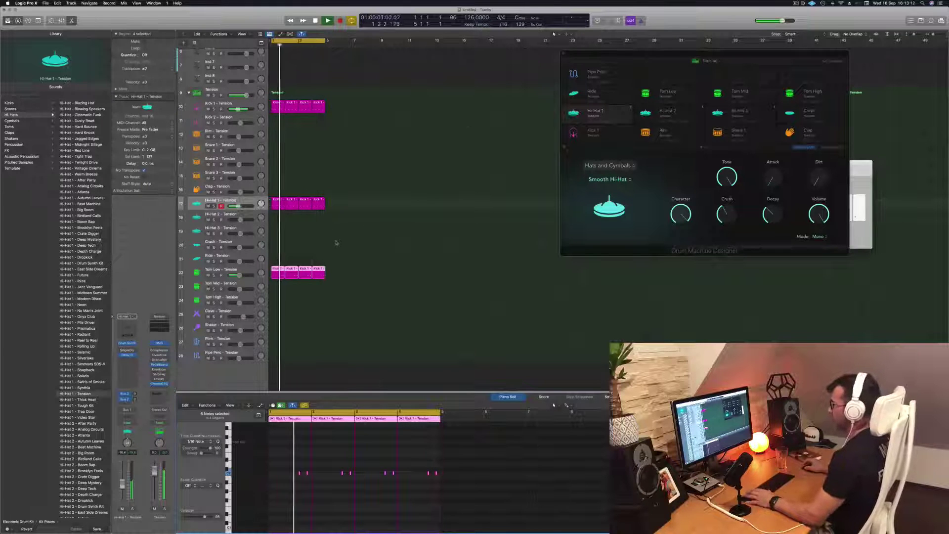
{"action": "left_click", "coordinate": [317, 272]}
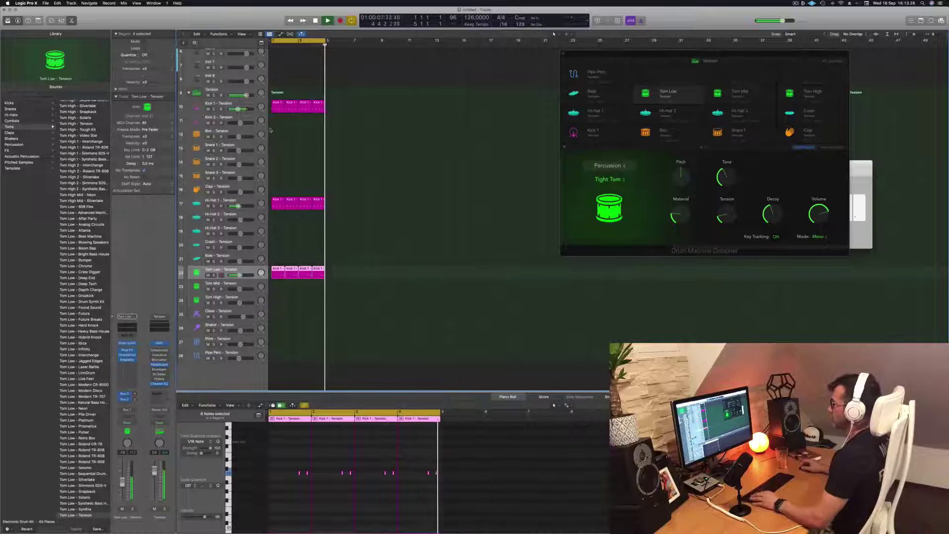
- Copy the first Kick 1 region, try it on the Pipe Perc track, and place it on the Plink track for playback
{"action": "left_click", "coordinate": [278, 105]}
{"action": "left_click_drag", "start_coordinate": [278, 106], "coordinate": [275, 359]}
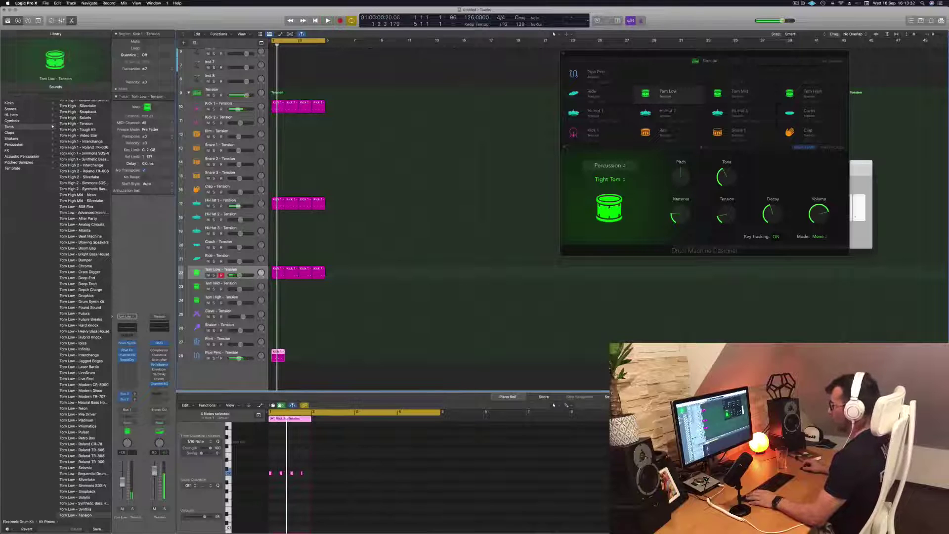
{"action": "left_click", "coordinate": [218, 355]}
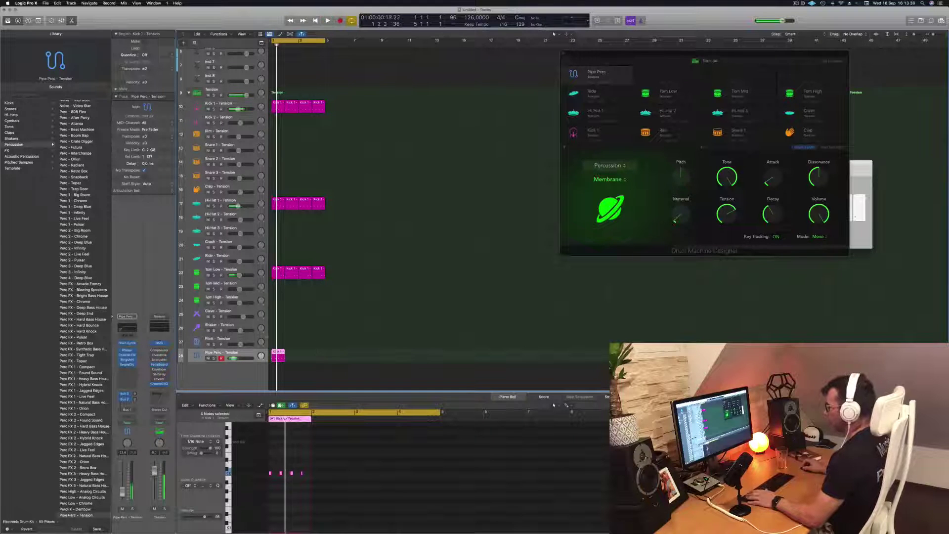
{"action": "left_click_drag", "start_coordinate": [278, 354], "coordinate": [278, 344]}
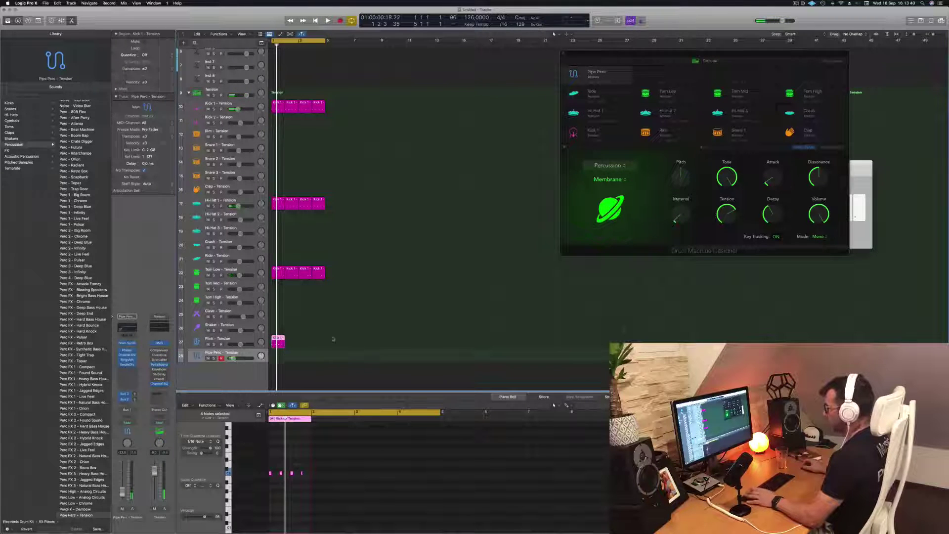
{"action": "key", "text": "space"}
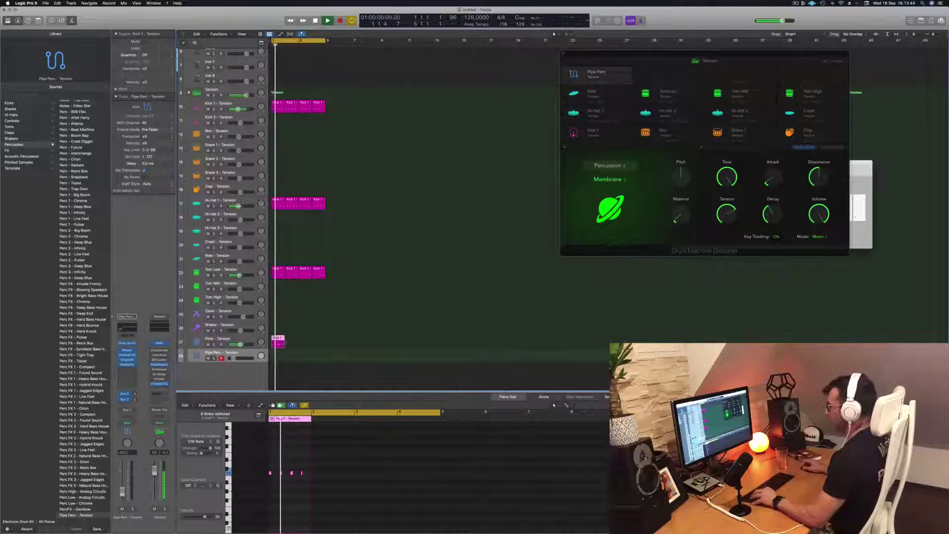
- Repeat the Plink region to fill the four-bar cycle and select the Plink track
{"action": "left_click_drag", "start_coordinate": [281, 343], "coordinate": [312, 345]}
{"action": "left_click", "coordinate": [280, 343], "text": "shift"}
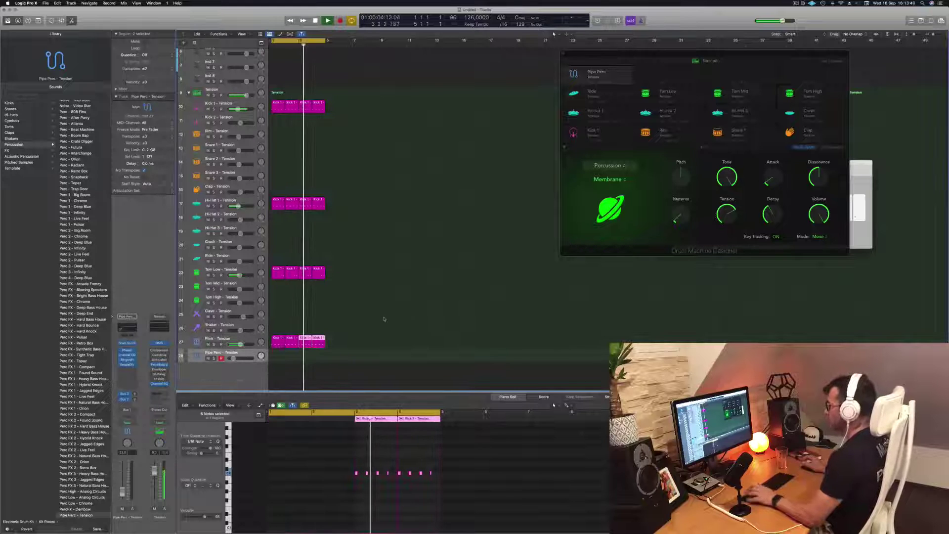
{"action": "key", "text": "Up"}
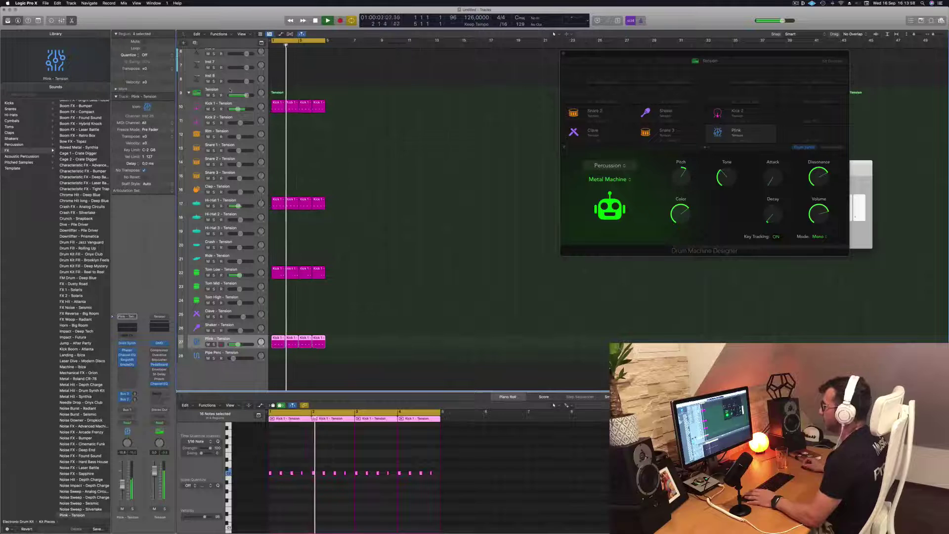
- Select all regions and repeat the four-bar pattern three times so every part spans 16 bars
{"action": "left_click", "coordinate": [372, 189]}
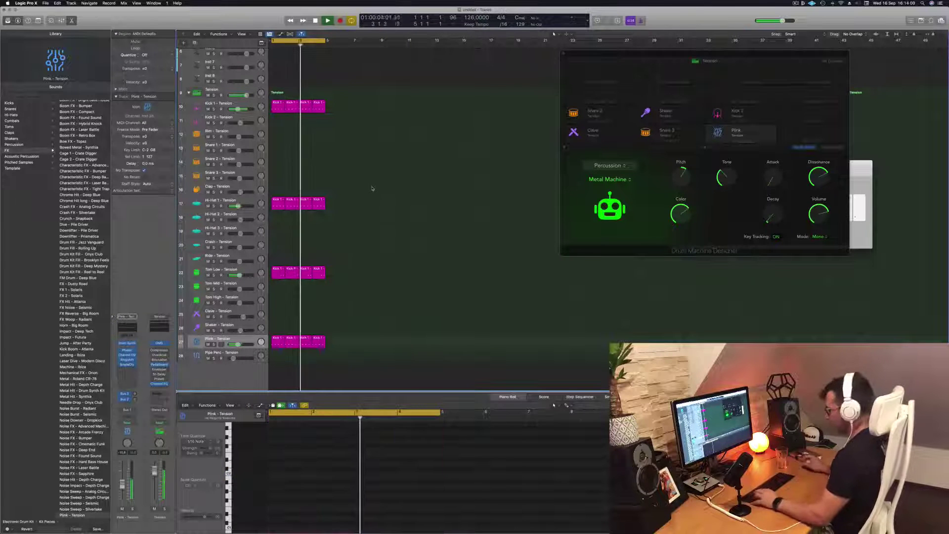
{"action": "key", "text": "super+a"}
{"action": "key", "text": "super+r"}
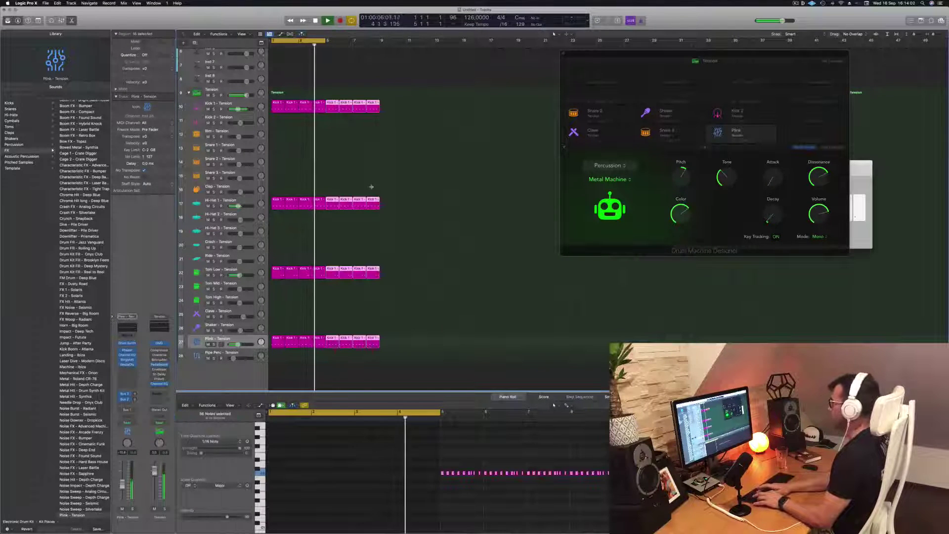
{"action": "key", "text": "super+r"}
{"action": "key", "text": "super+r"}
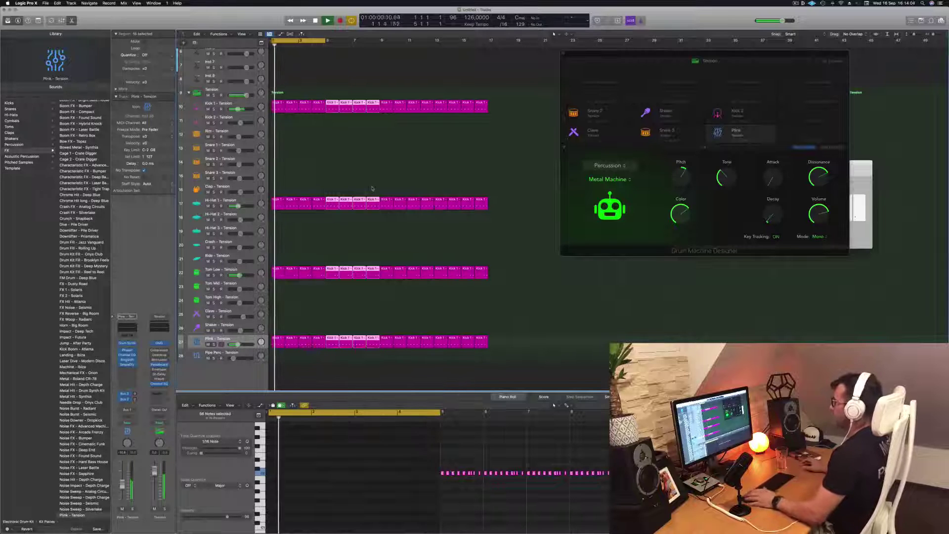
{"action": "left_click", "coordinate": [345, 166]}
{"action": "key", "text": "space"}
{"action": "key", "text": "space"}
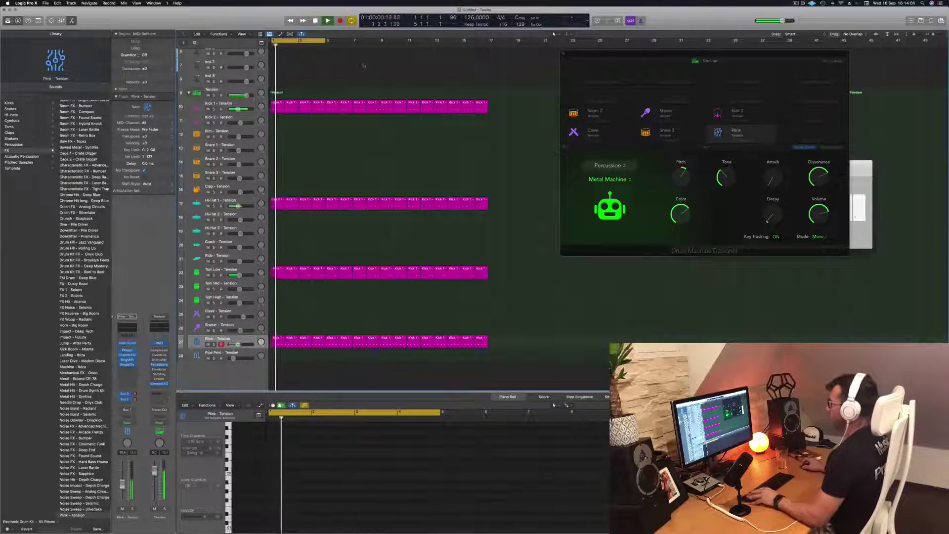
{"action": "scroll", "coordinate": [356, 80], "scroll_direction": "left", "scroll_amount": 2}
{"action": "left_click", "coordinate": [356, 80], "text": "ctrl+alt"}
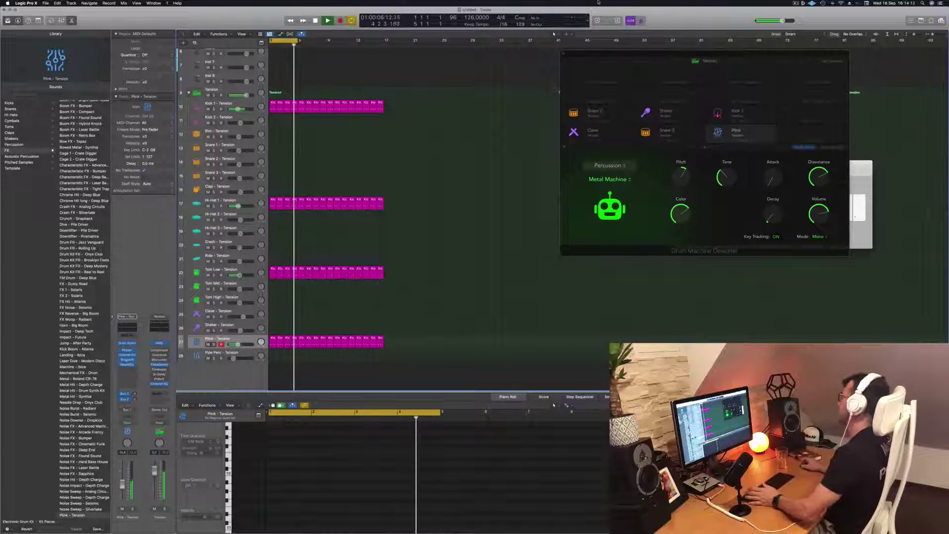
- Look at the drum type choices for the Plink pad in Drum Machine Designer, keeping Percussion
{"action": "left_click_drag", "start_coordinate": [660, 53], "coordinate": [562, 54]}
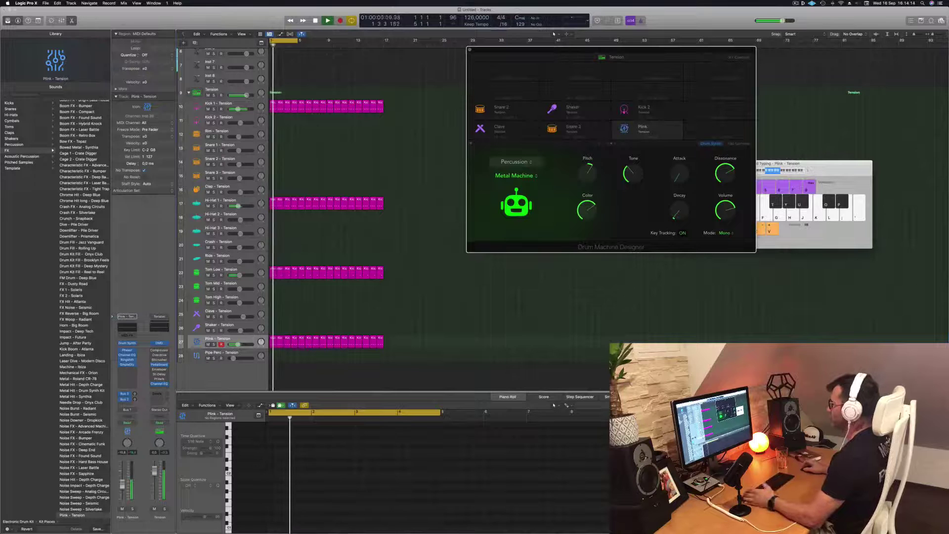
{"action": "left_click_drag", "start_coordinate": [635, 50], "coordinate": [554, 57]}
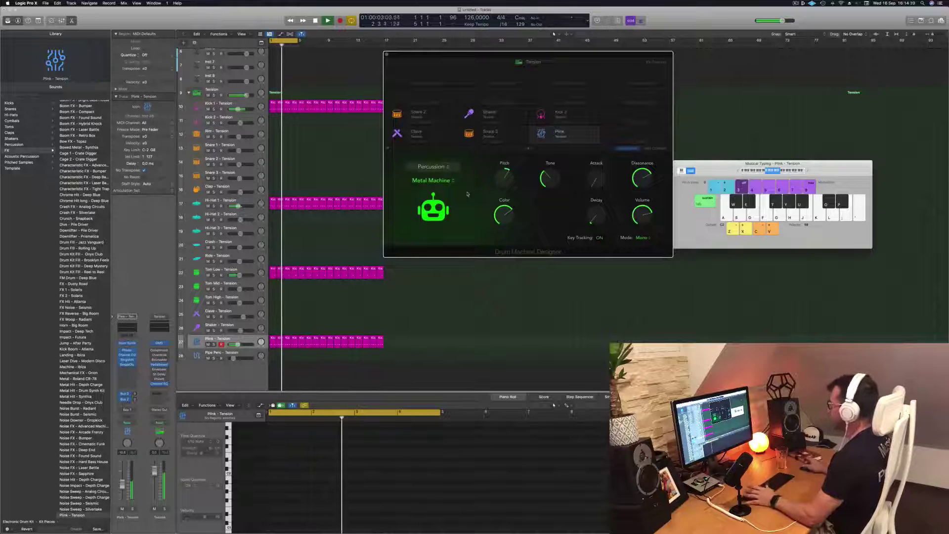
{"action": "left_click", "coordinate": [440, 166]}
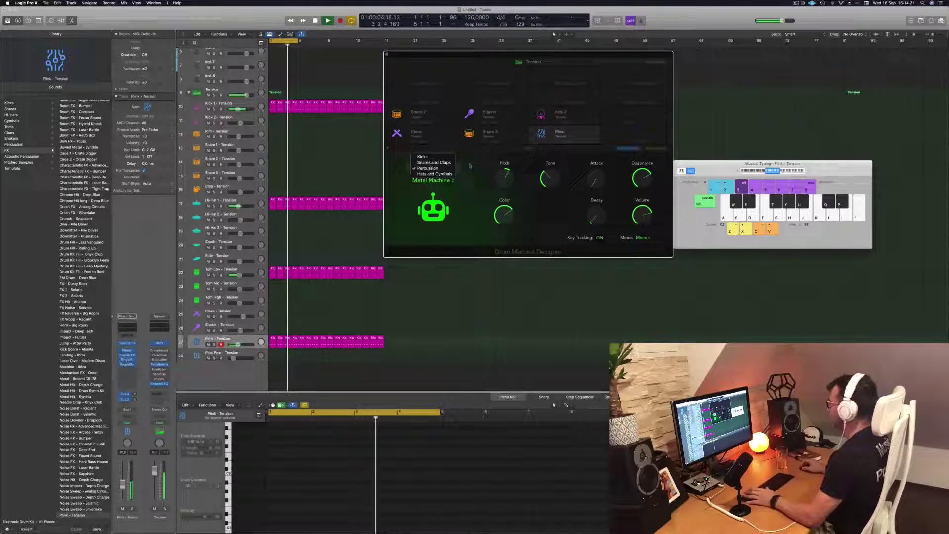
{"action": "left_click", "coordinate": [476, 201]}
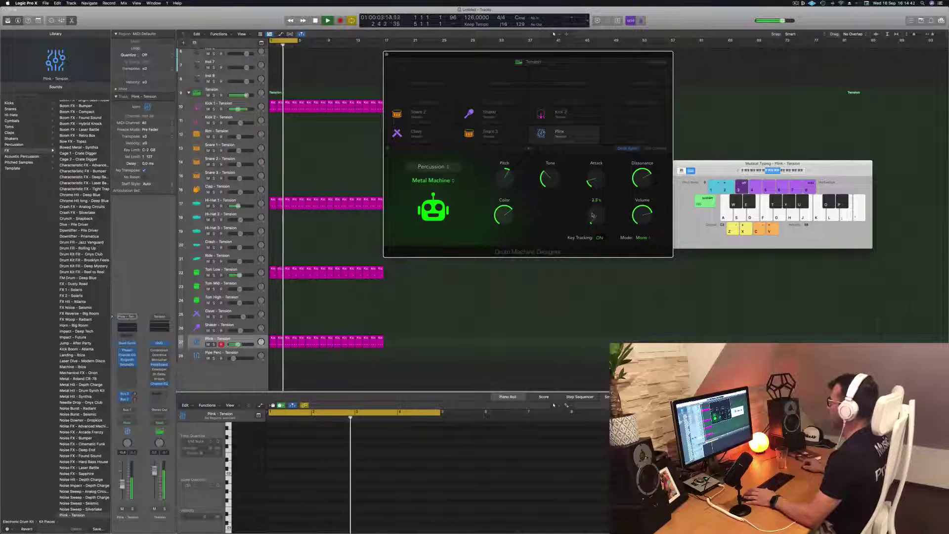
{"action": "left_click_drag", "start_coordinate": [558, 54], "coordinate": [663, 43]}
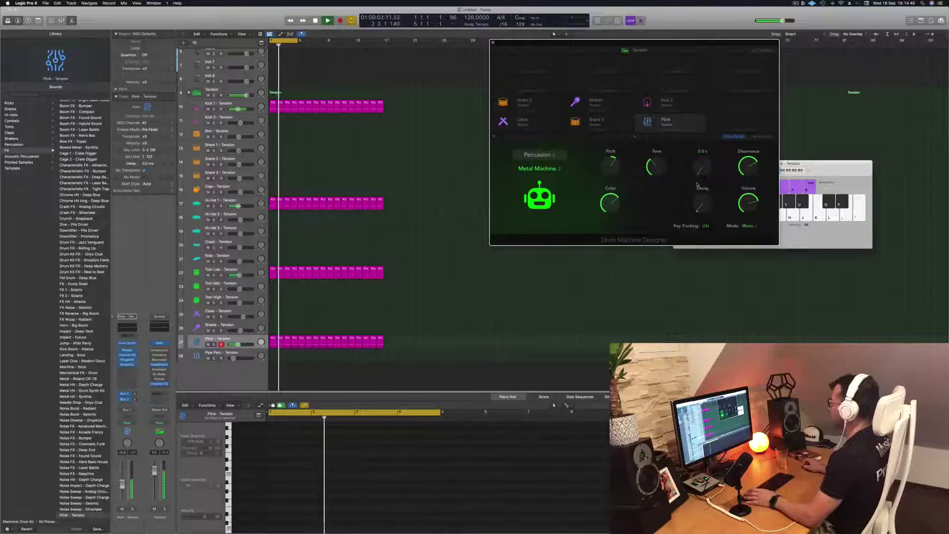
- Set the Plink track's automation mode to Touch and record a movement of its Attack knob during playback
{"action": "key", "text": "space"}
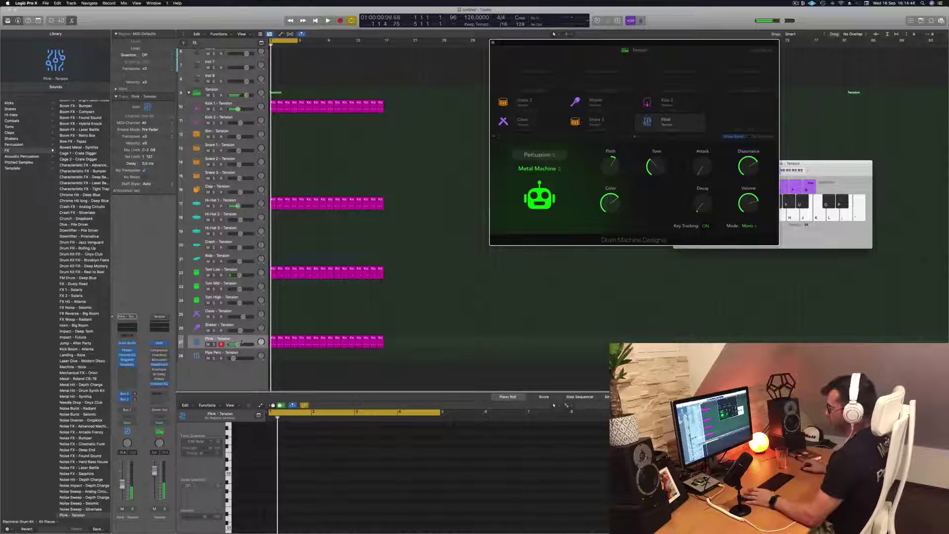
{"action": "left_click", "coordinate": [245, 341]}
{"action": "key", "text": "space"}
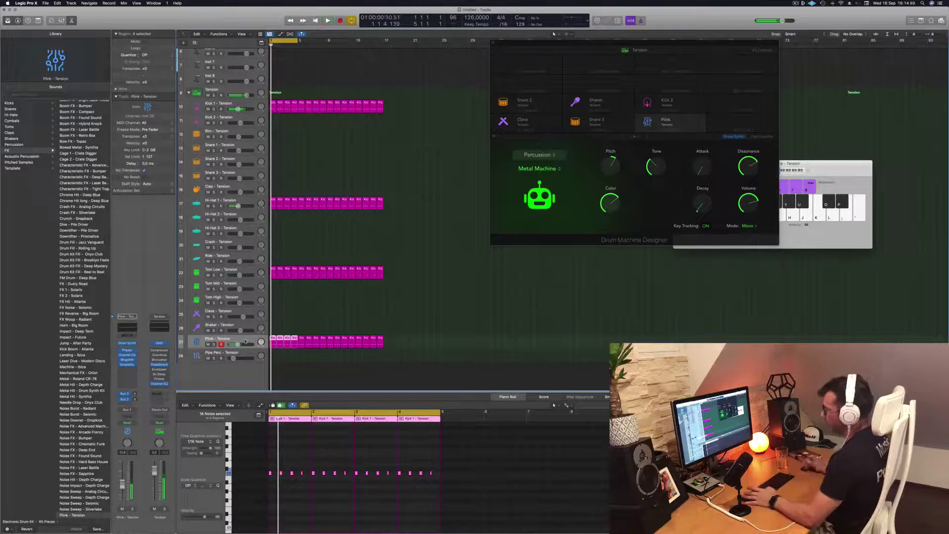
{"action": "left_click", "coordinate": [127, 422]}
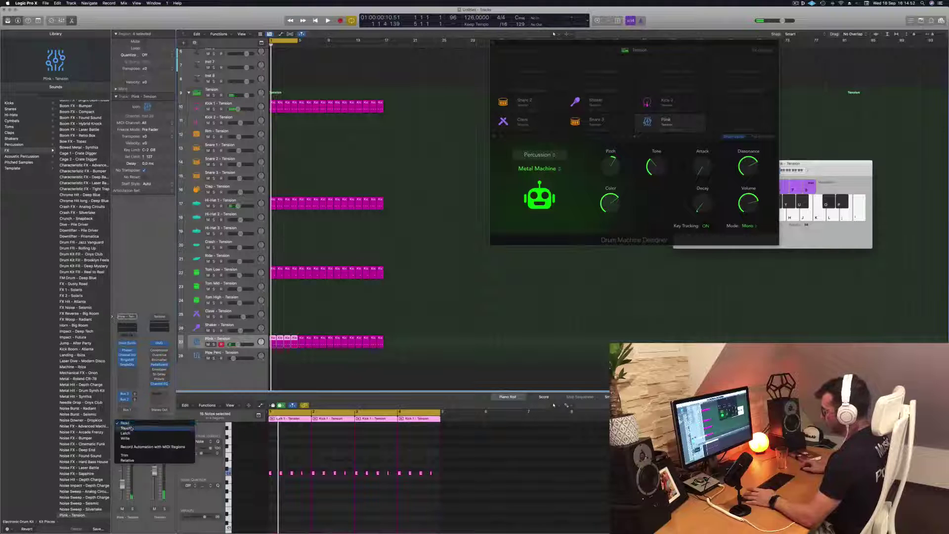
{"action": "left_click", "coordinate": [126, 428]}
{"action": "key", "text": "space"}
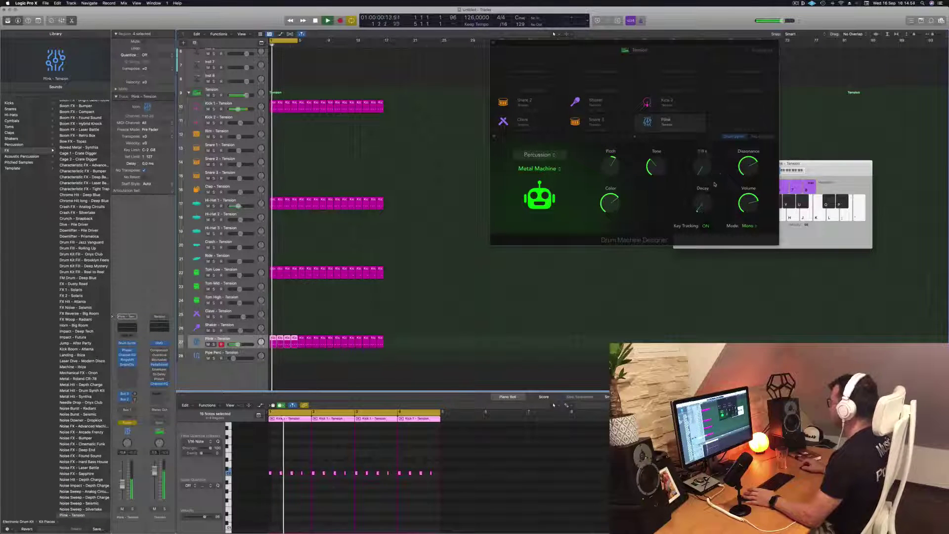
{"action": "left_click_drag", "start_coordinate": [704, 169], "coordinate": [704, 160]}
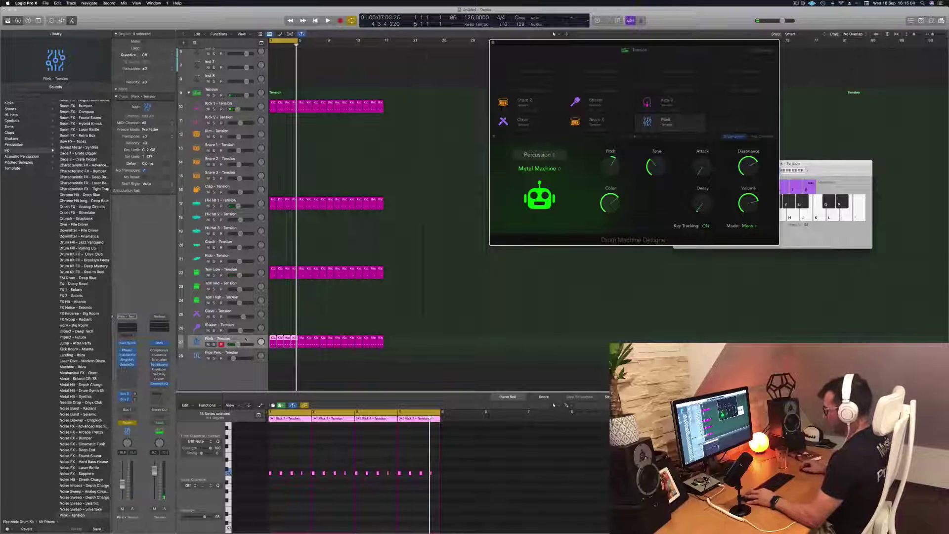
- Deselect the Plink regions, close the Musical Typing window and show the automation on all tracks
{"action": "left_click", "coordinate": [286, 319]}
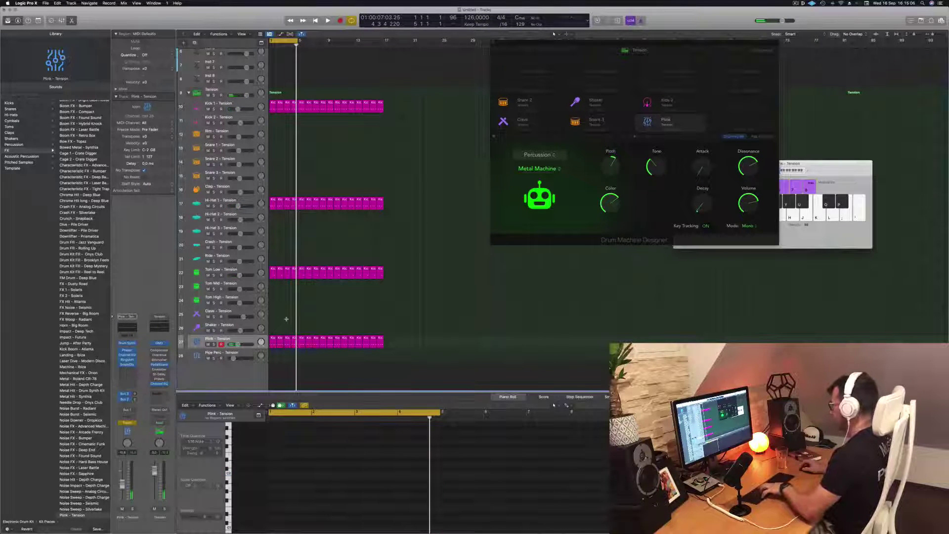
{"action": "key", "text": "super+k"}
{"action": "key", "text": "a"}
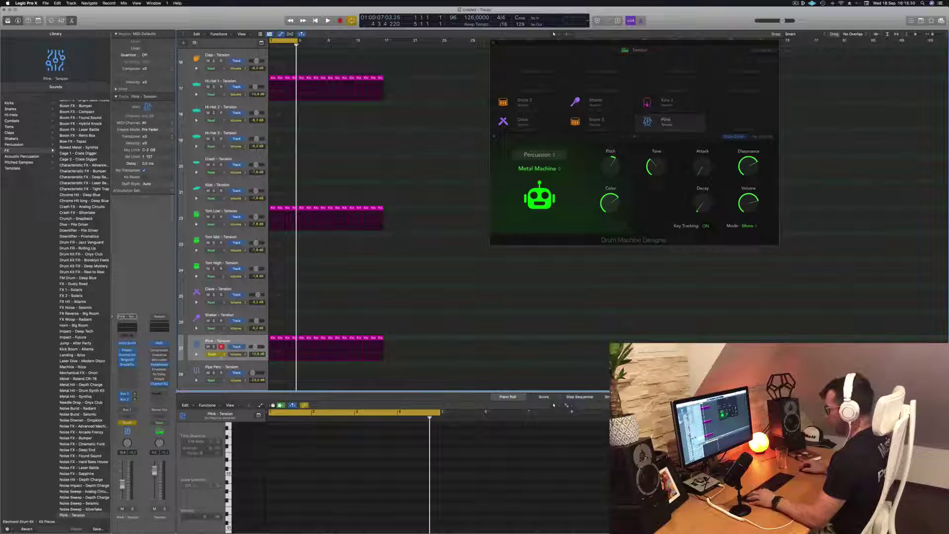
- Open the Plink track's Attack automation lane and shape a curve rising to a point at bar 9 and falling back by bar 17
{"action": "left_click", "coordinate": [197, 354]}
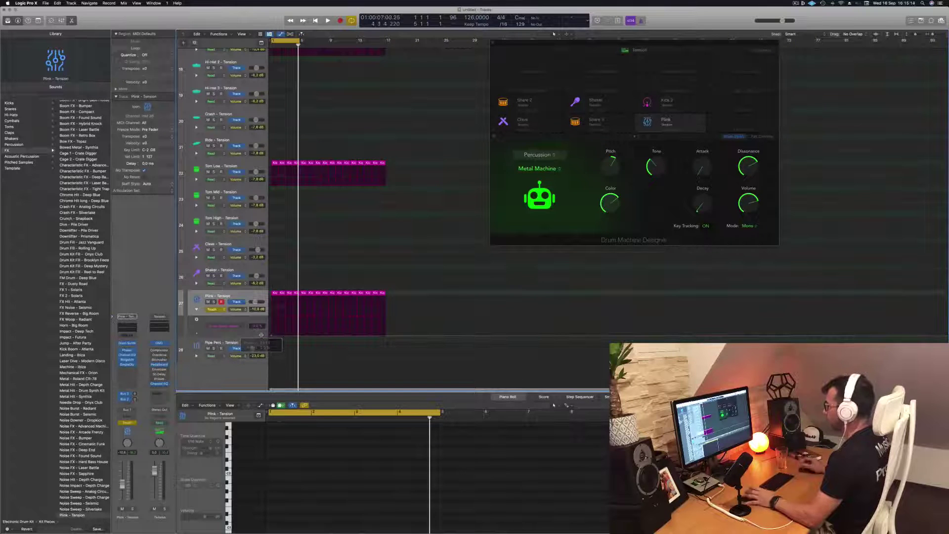
{"action": "key", "text": "space"}
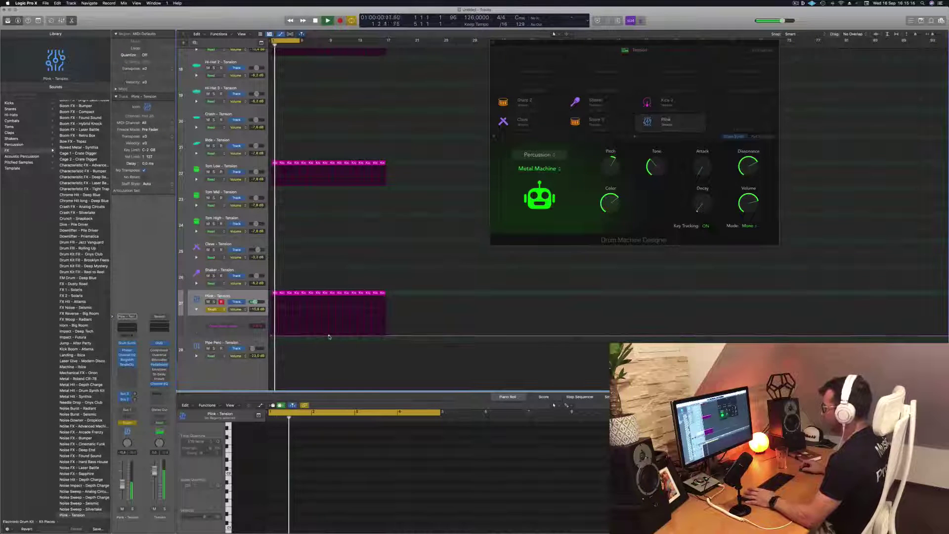
{"action": "left_click_drag", "start_coordinate": [327, 336], "coordinate": [329, 329]}
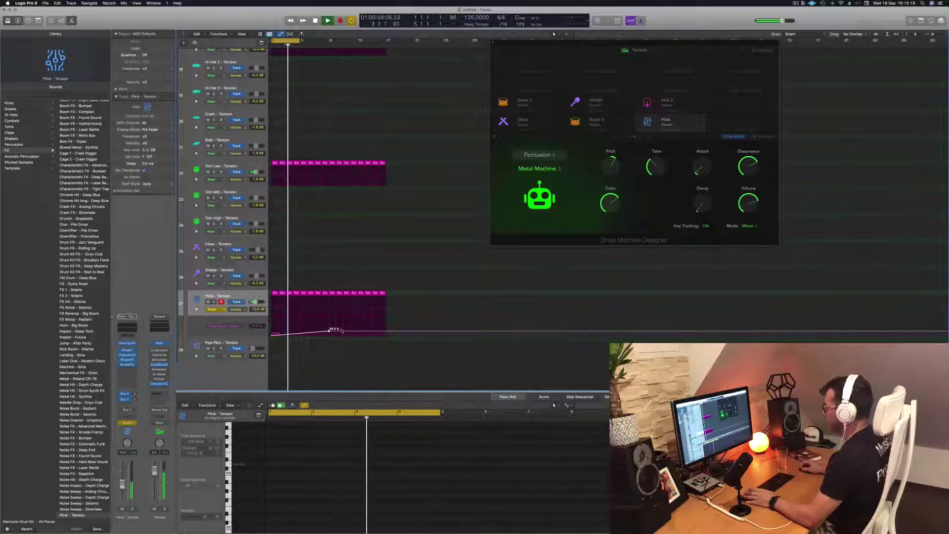
{"action": "left_click", "coordinate": [386, 333]}
{"action": "left_click_drag", "start_coordinate": [386, 332], "coordinate": [386, 335]}
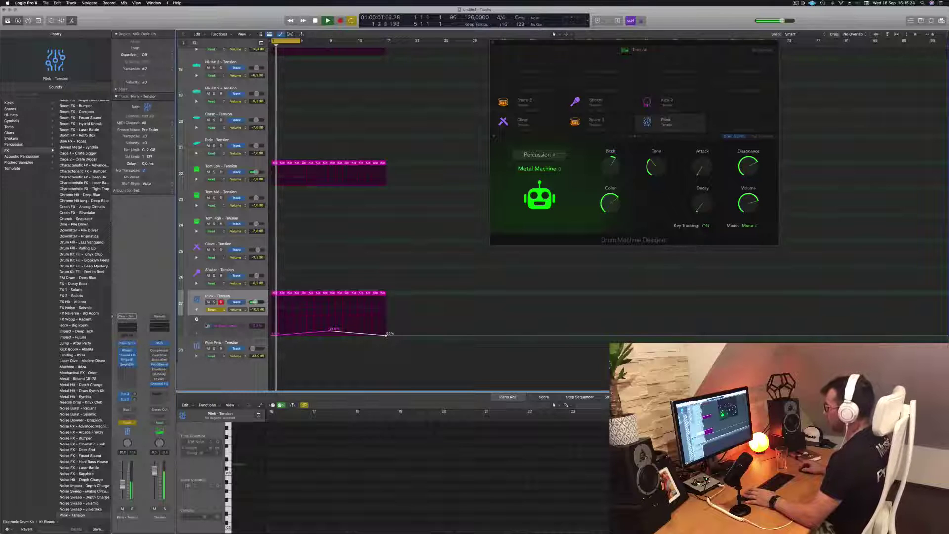
{"action": "key", "text": "space"}
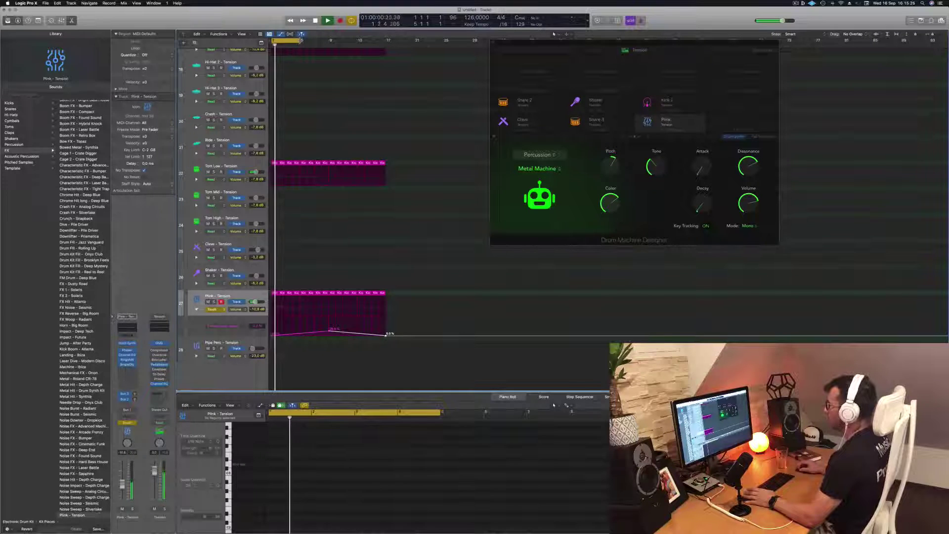
- Extend the cycle range over all 16 bars and set the Plink track's automation mode to Read
{"action": "left_click_drag", "start_coordinate": [301, 41], "coordinate": [386, 48]}
{"action": "left_click", "coordinate": [218, 309]}
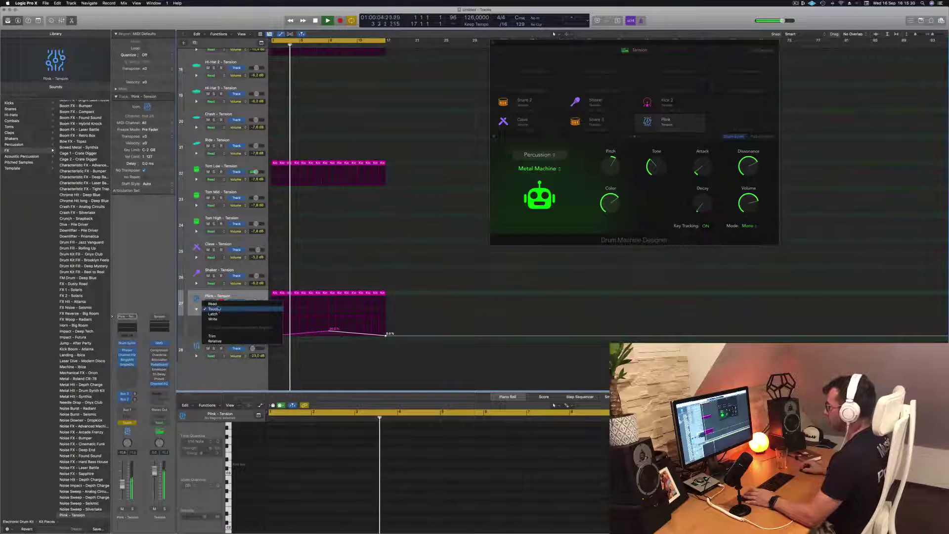
{"action": "left_click", "coordinate": [220, 304]}
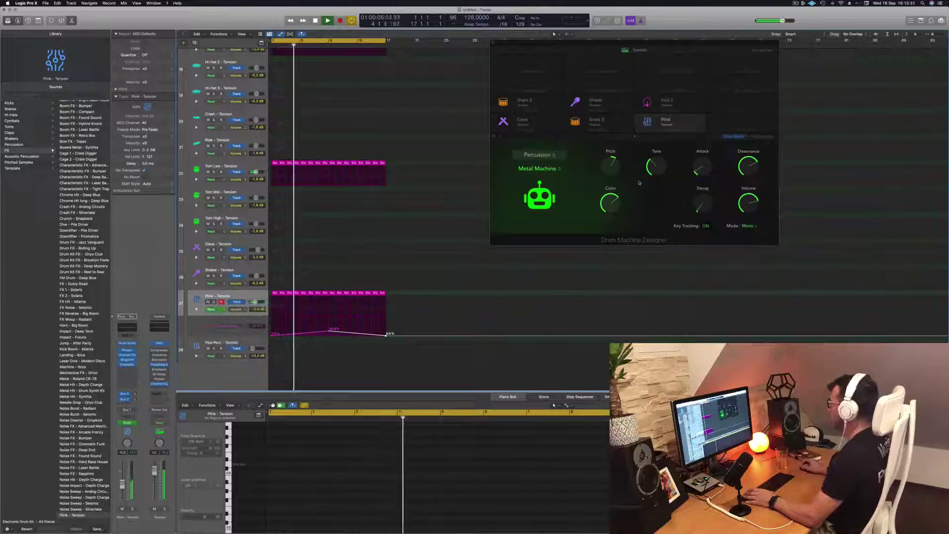
{"action": "key", "text": "Return"}
- Set the Plink track's automation mode to Touch and record a movement of its Decay knob during playback
{"action": "left_click", "coordinate": [216, 309]}
{"action": "left_click", "coordinate": [214, 314]}
{"action": "key", "text": "Return"}
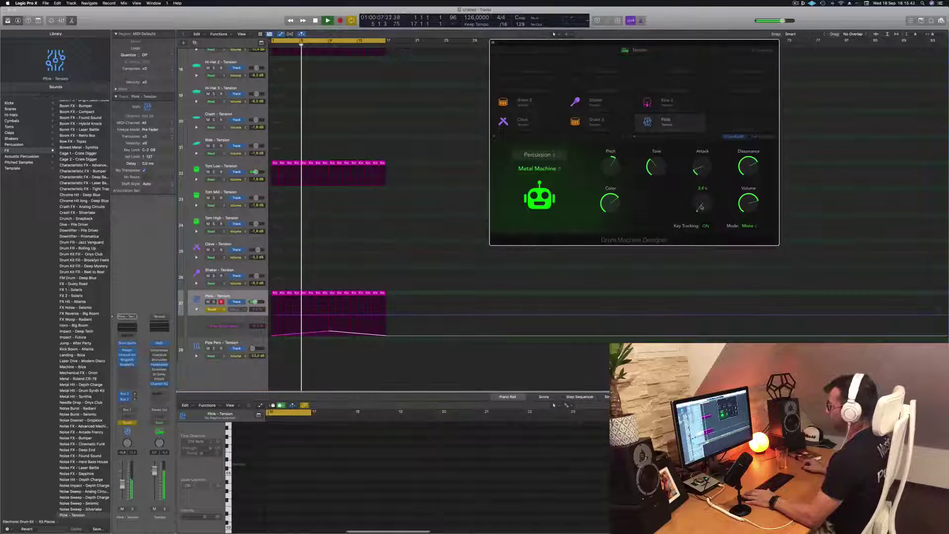
{"action": "left_click_drag", "start_coordinate": [701, 206], "coordinate": [703, 194]}
{"action": "key", "text": "space"}
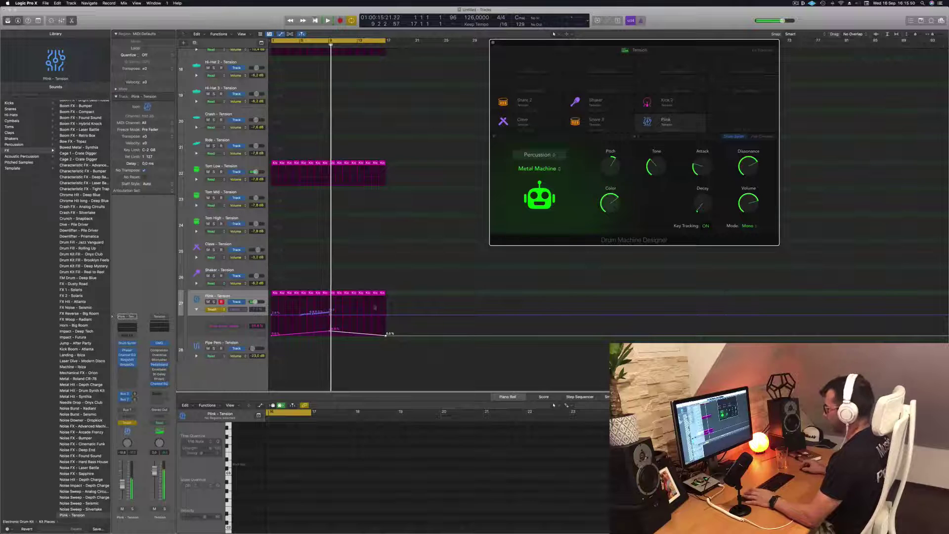
- Delete the recorded Decay automation points on the Plink track and restart playback from the beginning
{"action": "key", "text": "space"}
{"action": "left_click_drag", "start_coordinate": [297, 320], "coordinate": [330, 311]}
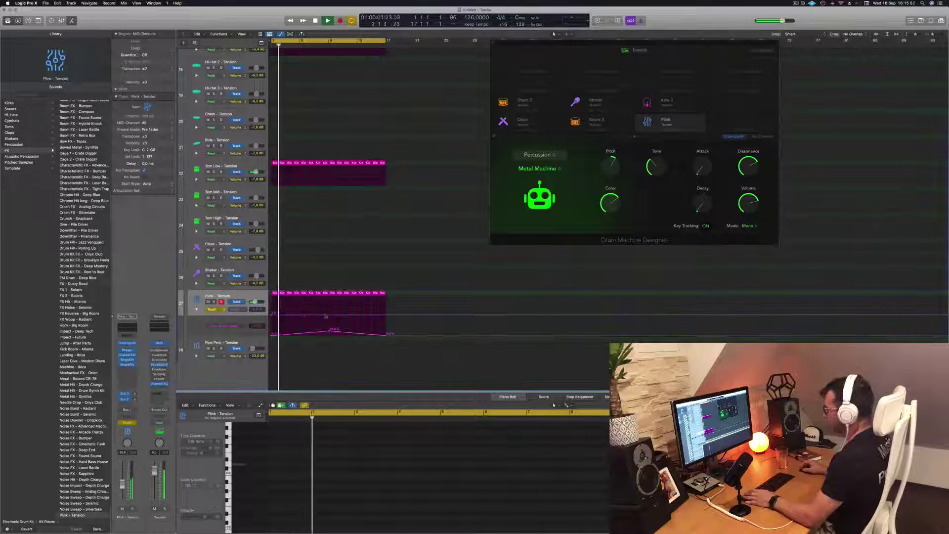
{"action": "key", "text": "Delete"}
{"action": "key", "text": "space"}
{"action": "key", "text": "Return"}
- Draw Plink Decay automation falling from bar 1 to bar 9 and rising again to bar 17, and set the track to Read mode
{"action": "left_click", "coordinate": [328, 315]}
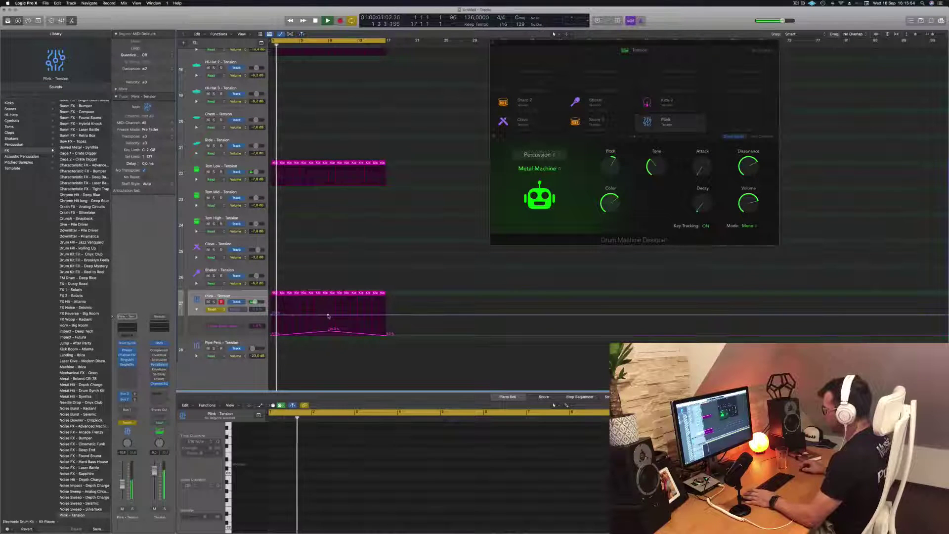
{"action": "key", "text": "Return"}
{"action": "left_click", "coordinate": [273, 312]}
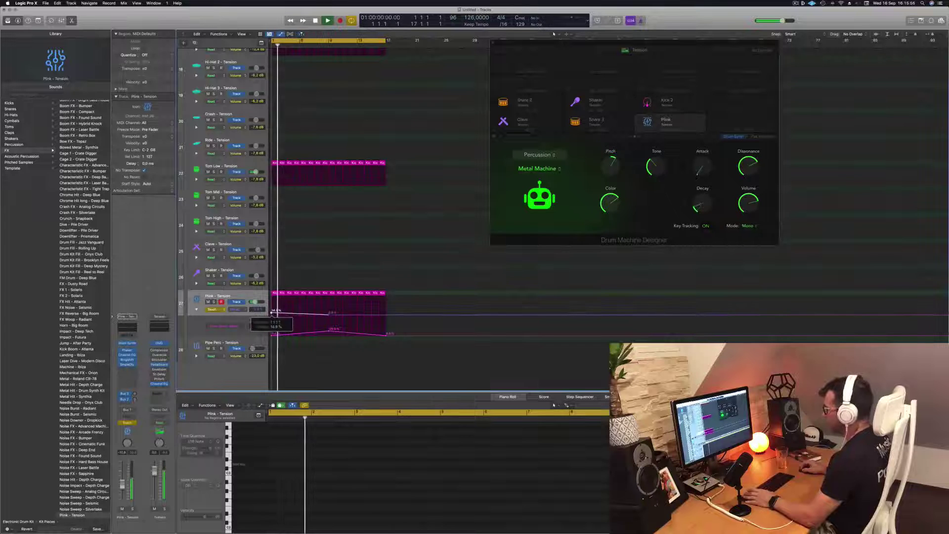
{"action": "left_click", "coordinate": [214, 308]}
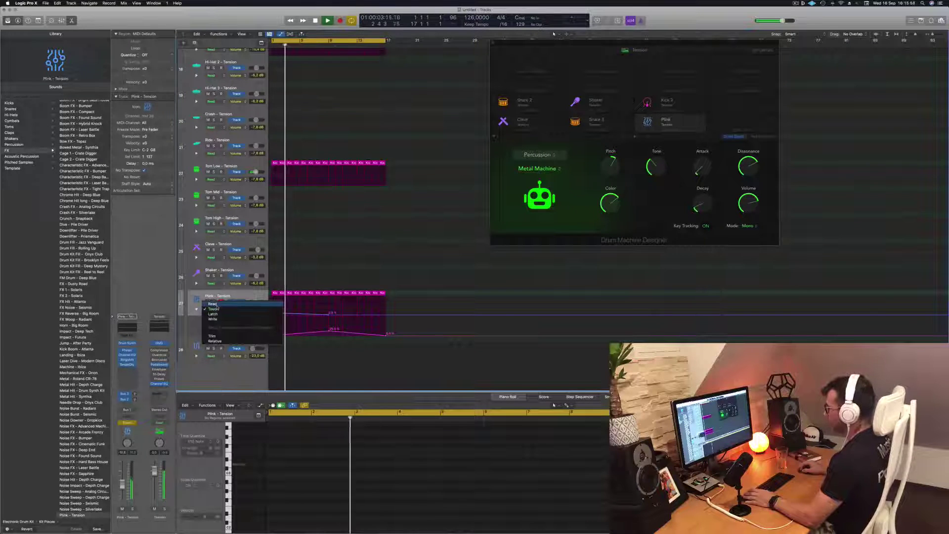
{"action": "left_click", "coordinate": [212, 302]}
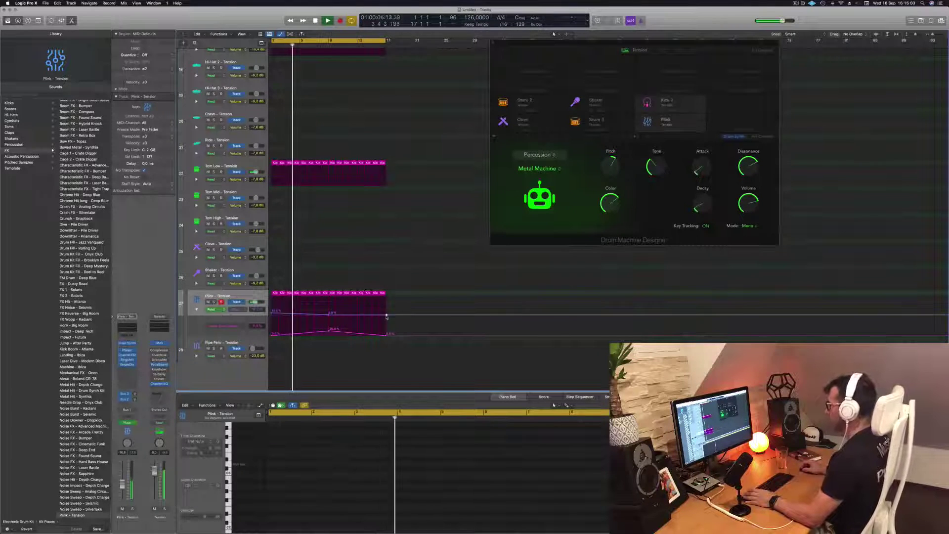
{"action": "left_click", "coordinate": [386, 313]}
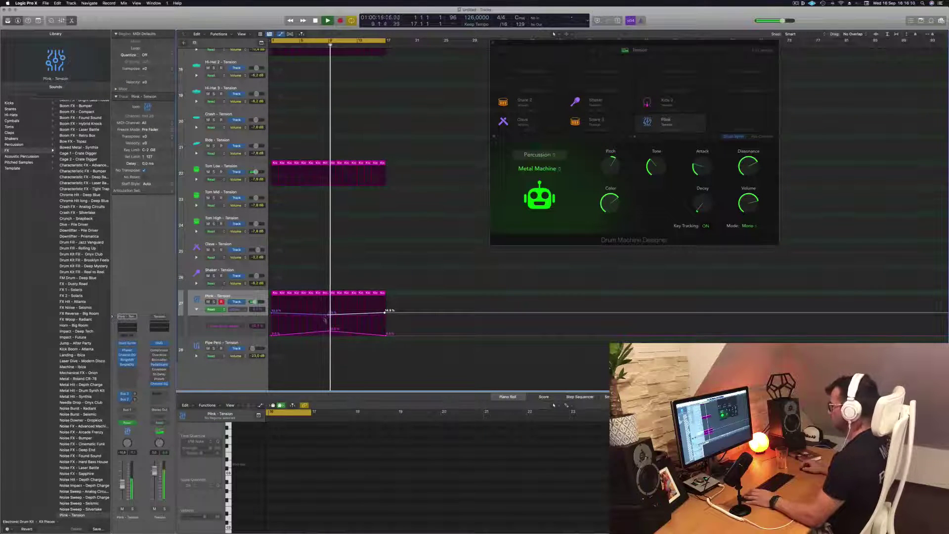
- Lower the bar 9 point of the Plink track's Attack automation and play the pattern from the start
{"action": "left_click", "coordinate": [331, 313]}
{"action": "key", "text": "space"}
{"action": "key", "text": "space"}
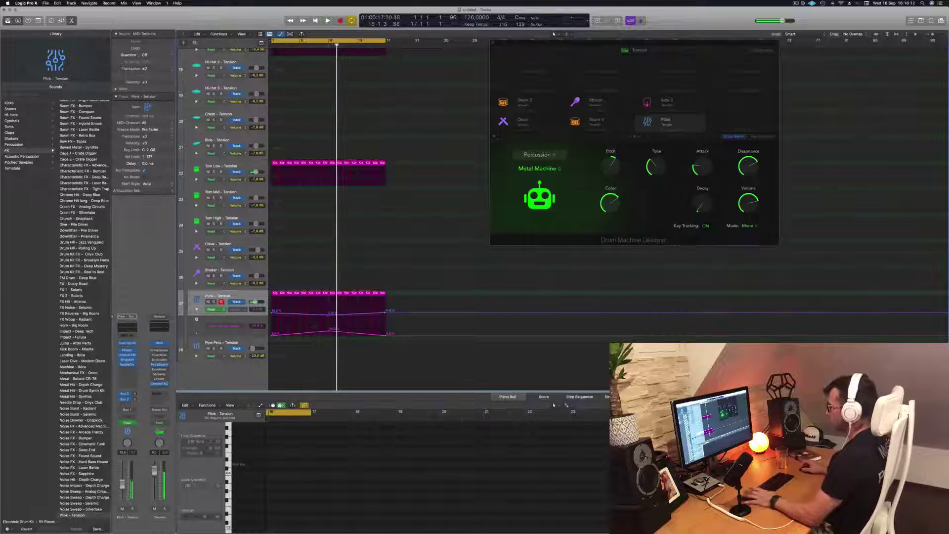
{"action": "left_click", "coordinate": [218, 297]}
{"action": "key", "text": "space"}
{"action": "key", "text": "space"}
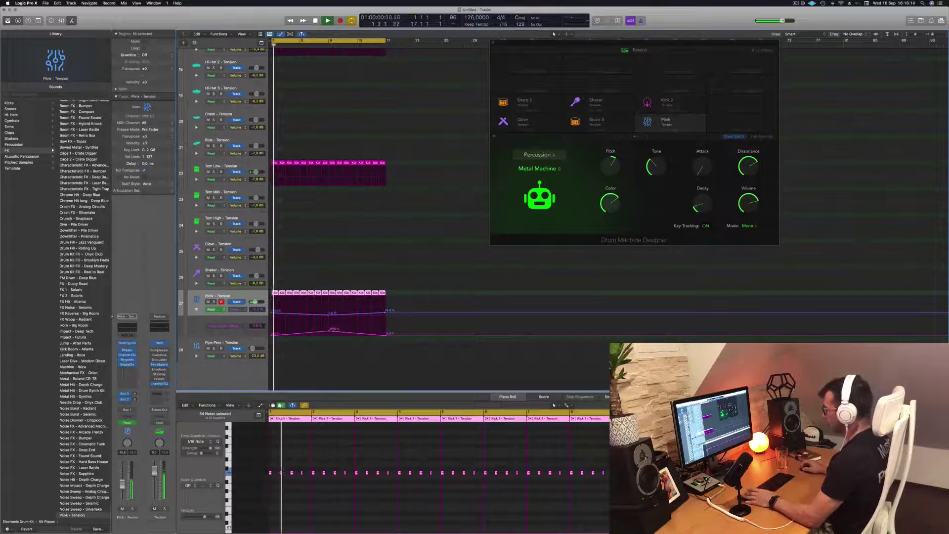
{"action": "left_click_drag", "start_coordinate": [328, 331], "coordinate": [328, 333]}
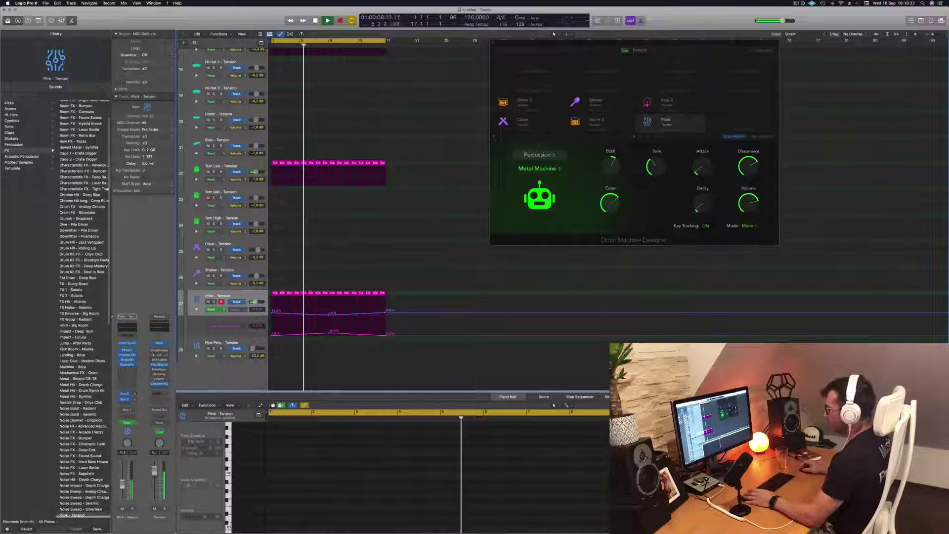
{"action": "key", "text": "Return"}
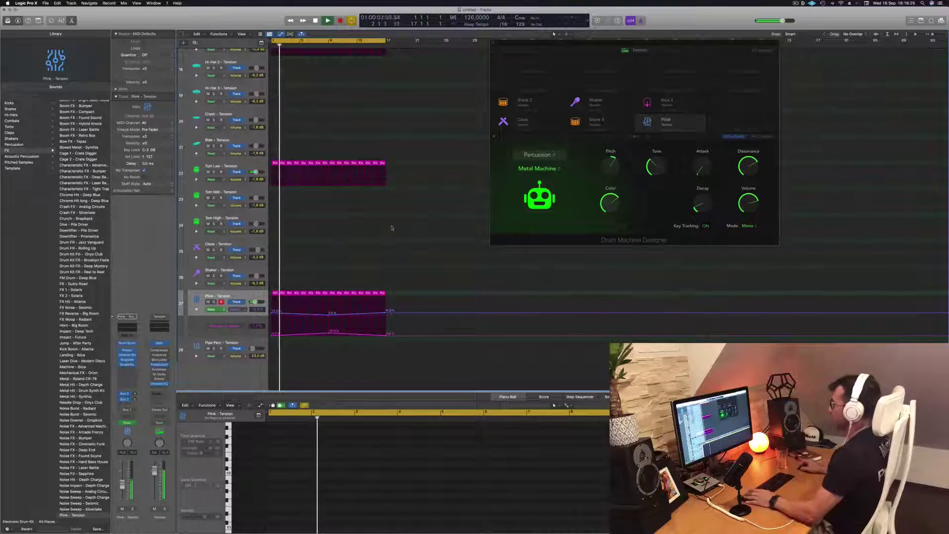
- Hide the track automation and copy the first Hi-Hat 1 region onto the Hi-Hat 2 track
{"action": "scroll", "coordinate": [392, 228], "scroll_direction": "up", "scroll_amount": 5}
{"action": "scroll", "coordinate": [377, 205], "scroll_direction": "down", "scroll_amount": 4}
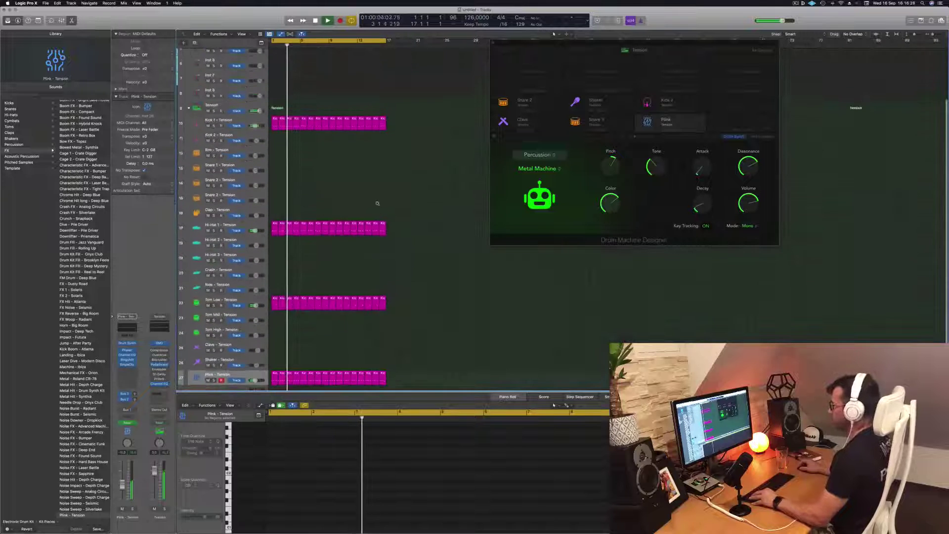
{"action": "scroll", "coordinate": [369, 213], "scroll_direction": "down", "scroll_amount": 2}
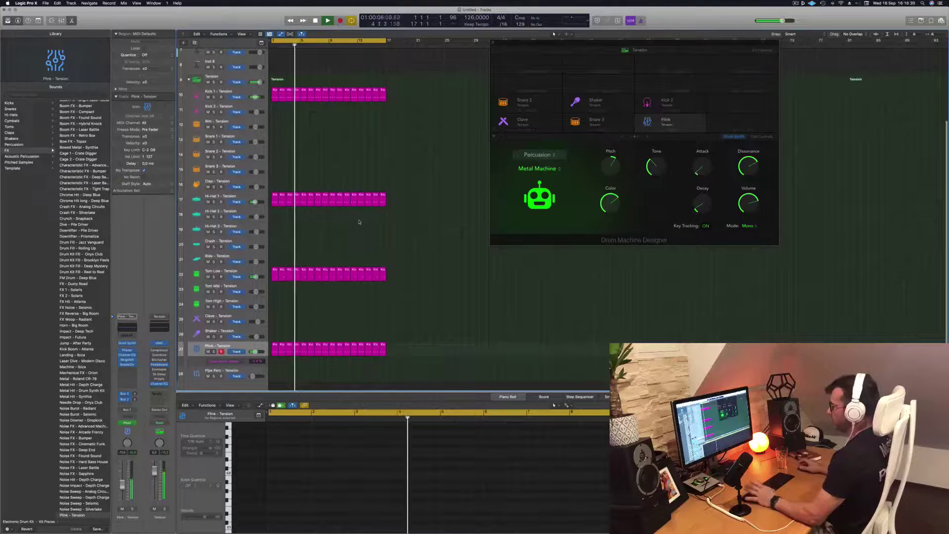
{"action": "key", "text": "Return"}
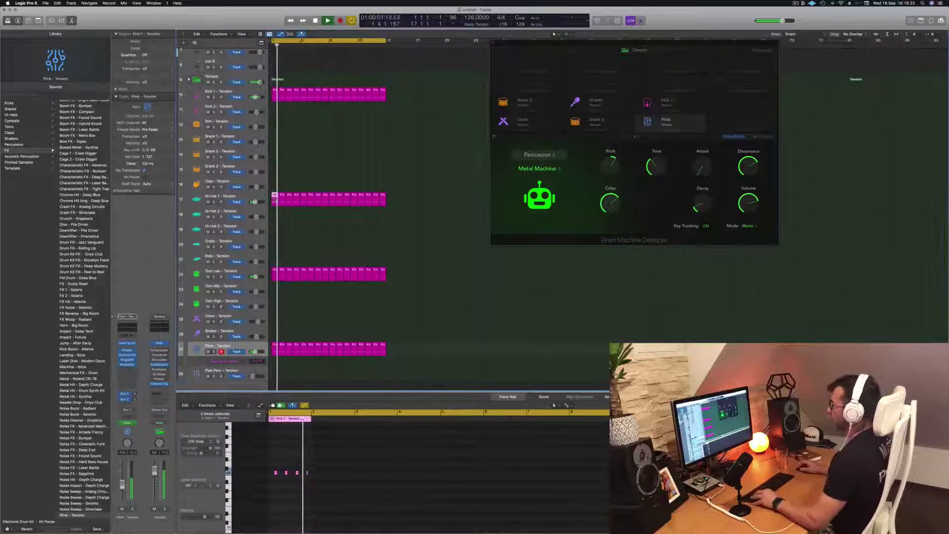
{"action": "left_click_drag", "start_coordinate": [274, 198], "coordinate": [275, 217]}
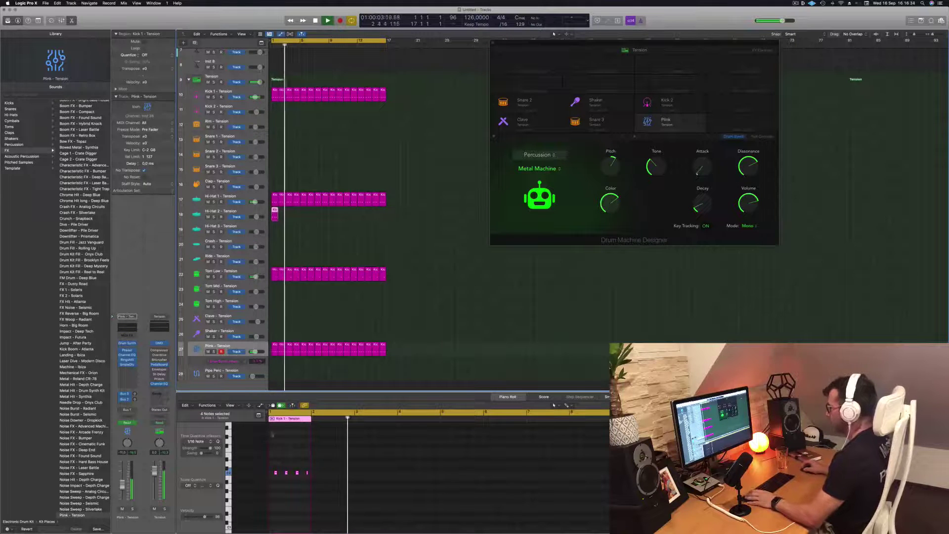
- Rework the copied Hi-Hat 2 region's notes in the Piano Roll into pairs of short hits by duplicating notes and removing surplus ones
{"action": "left_click", "coordinate": [286, 473]}
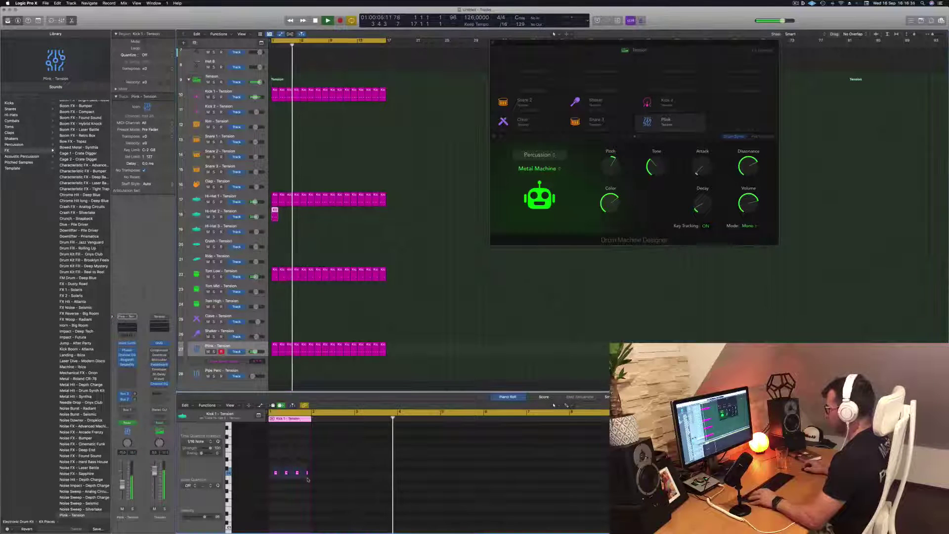
{"action": "scroll", "coordinate": [305, 485], "scroll_direction": "up", "scroll_amount": 3}
{"action": "key", "text": "super+Right"}
{"action": "key", "text": "super+Right"}
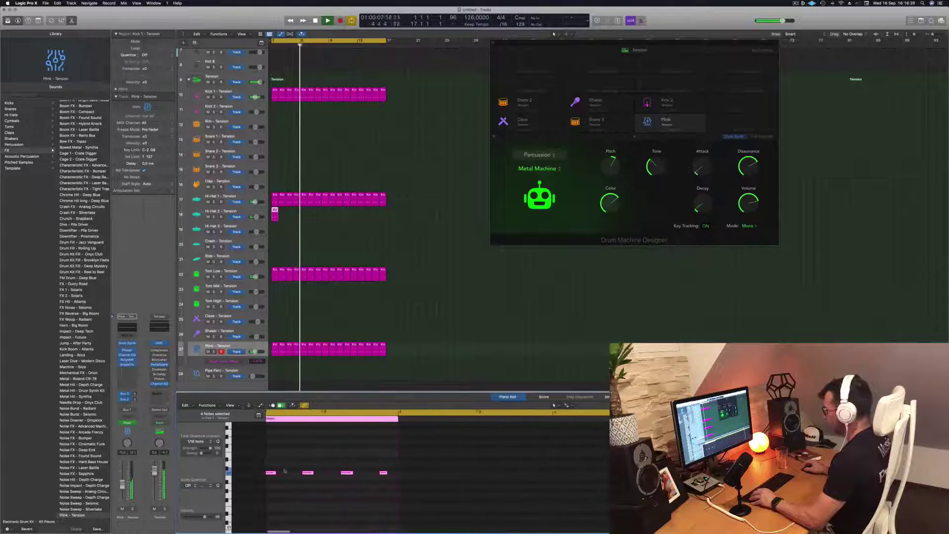
{"action": "mouse_move", "coordinate": [298, 473]}
{"action": "left_mouse_down"}
{"action": "mouse_move", "coordinate": [272, 476]}
{"action": "mouse_move", "coordinate": [282, 475]}
{"action": "left_mouse_up"}
{"action": "key", "text": "space"}
{"action": "key", "text": "space"}
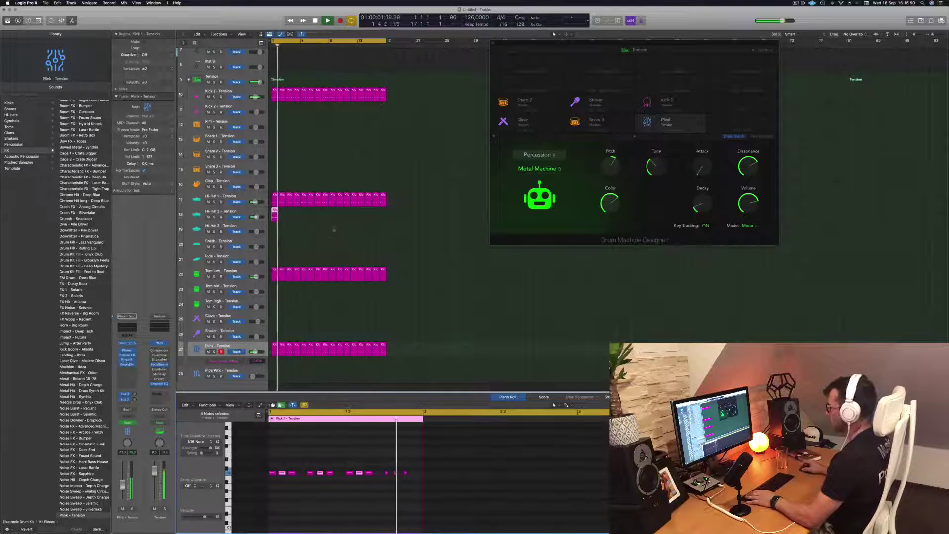
{"action": "key", "text": "space"}
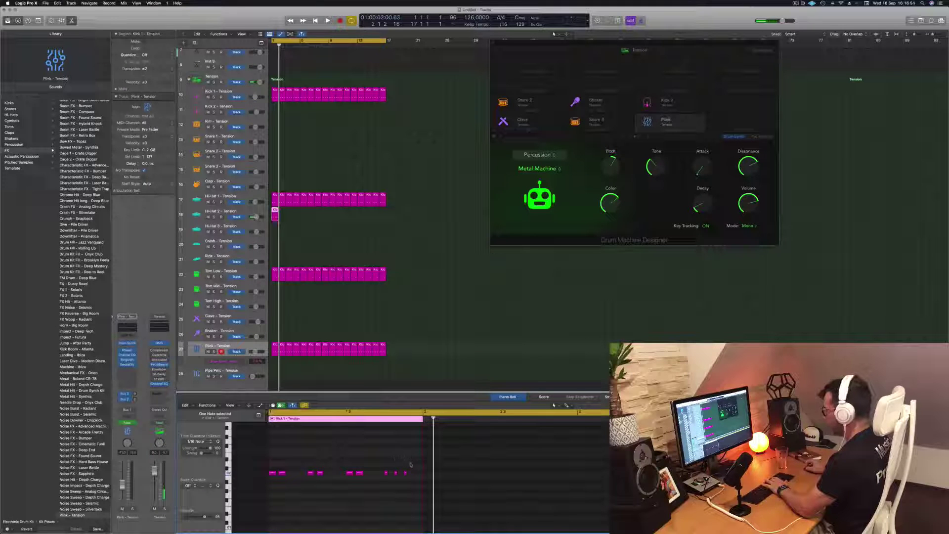
{"action": "key", "text": "space"}
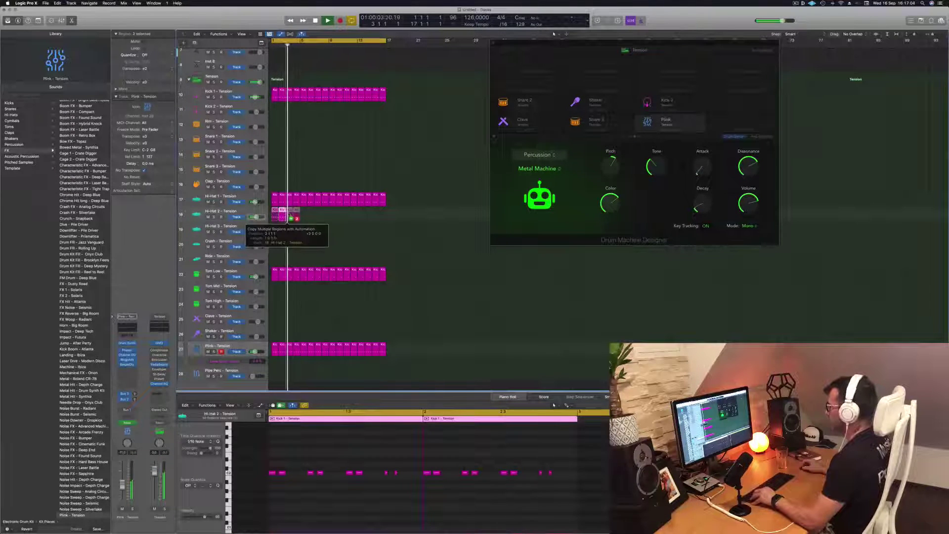
- Copy the one-bar Hi-Hat 2 region along its track until it fills all 16 bars
{"action": "left_click_drag", "start_coordinate": [275, 217], "coordinate": [332, 216]}
{"action": "left_click", "coordinate": [322, 249]}
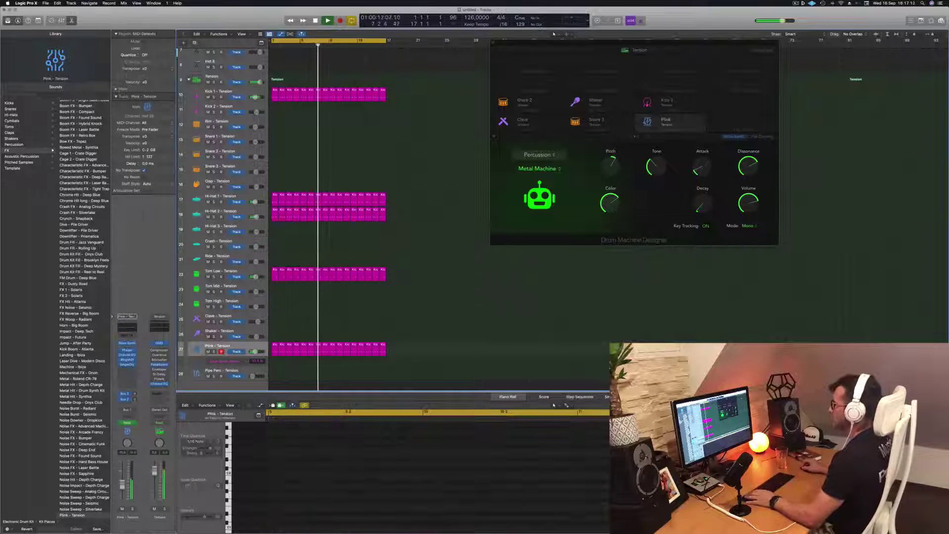
- Select the Hi-Hat 2 track and raise the Decay of its Smooth Hi-Hat sound while playing from the start
{"action": "left_click", "coordinate": [244, 212]}
{"action": "key", "text": "Return"}
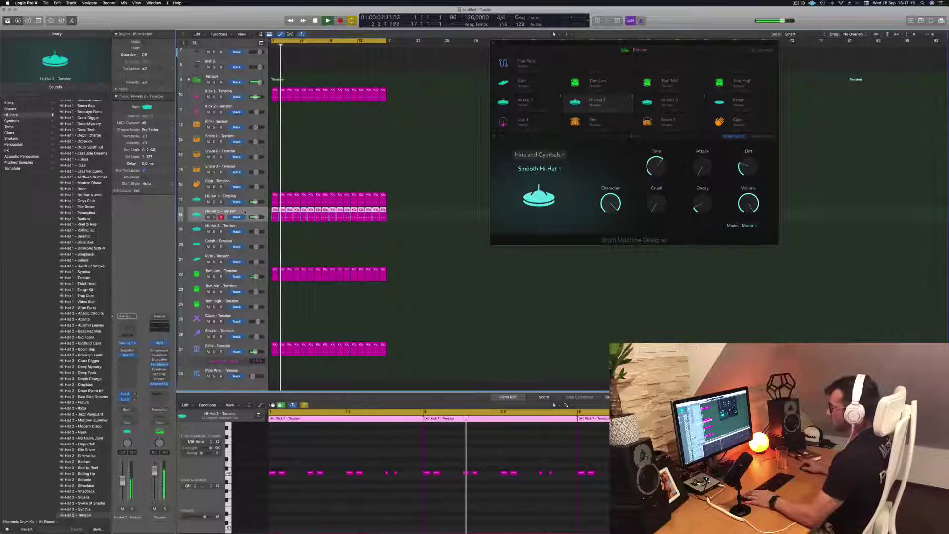
{"action": "key", "text": "Return"}
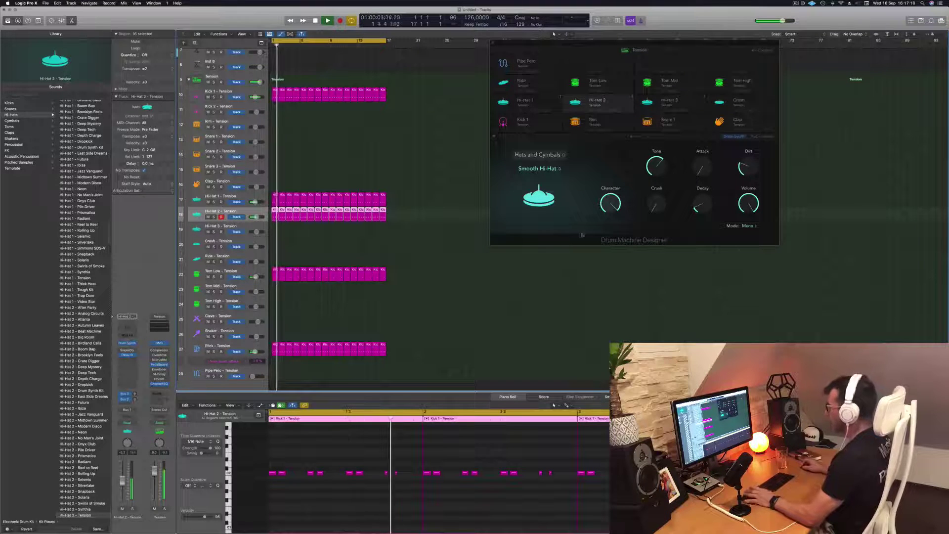
{"action": "key", "text": "Return"}
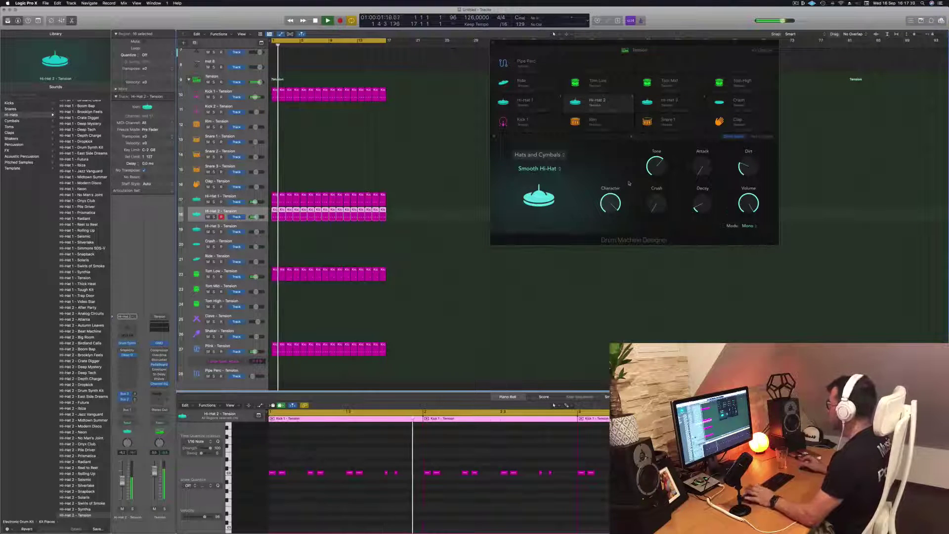
{"action": "left_click_drag", "start_coordinate": [701, 203], "coordinate": [705, 181]}
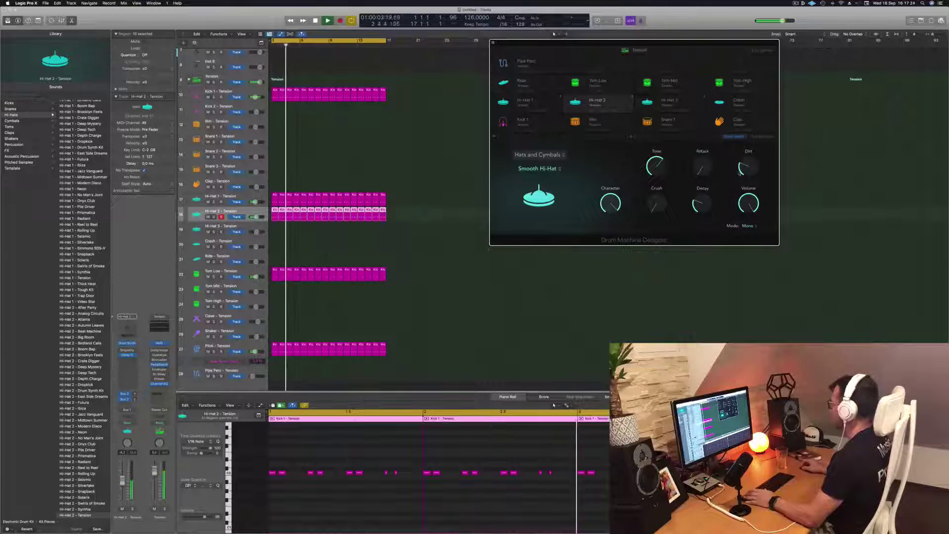
- Turn Hi-Hat 2's Tone fully up and Dirt fully down, fine-tune its Decay to about 29%, and check the sound in solo
{"action": "left_click_drag", "start_coordinate": [657, 203], "coordinate": [668, 177]}
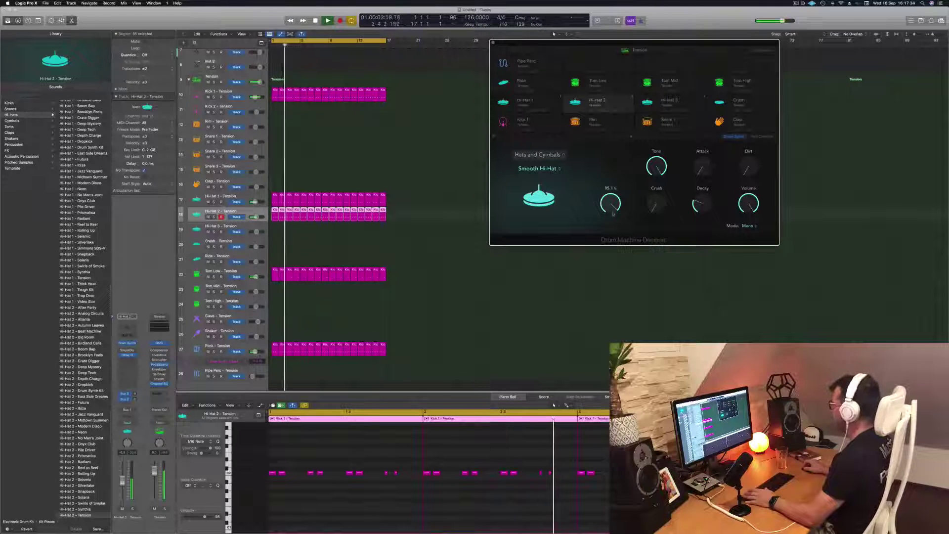
{"action": "left_click_drag", "start_coordinate": [613, 214], "coordinate": [617, 230]}
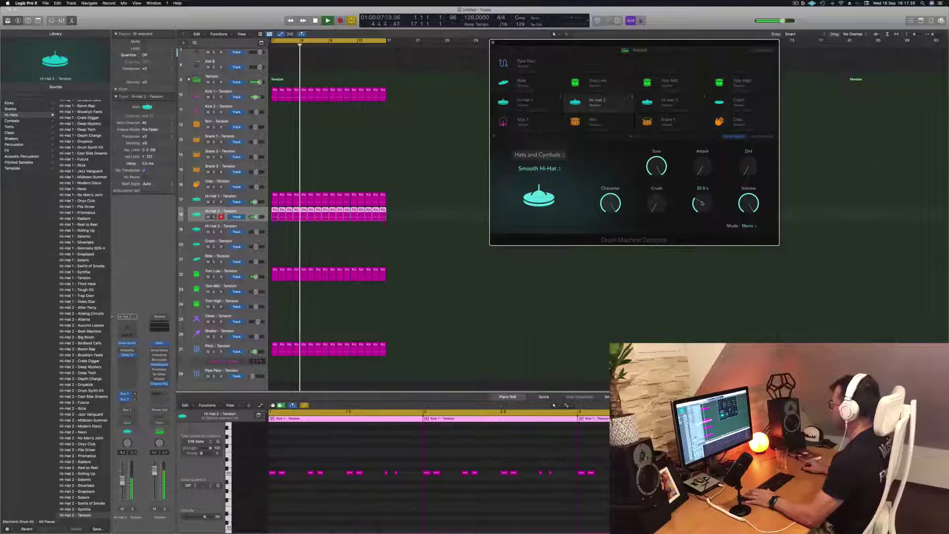
{"action": "left_click_drag", "start_coordinate": [702, 205], "coordinate": [702, 205]}
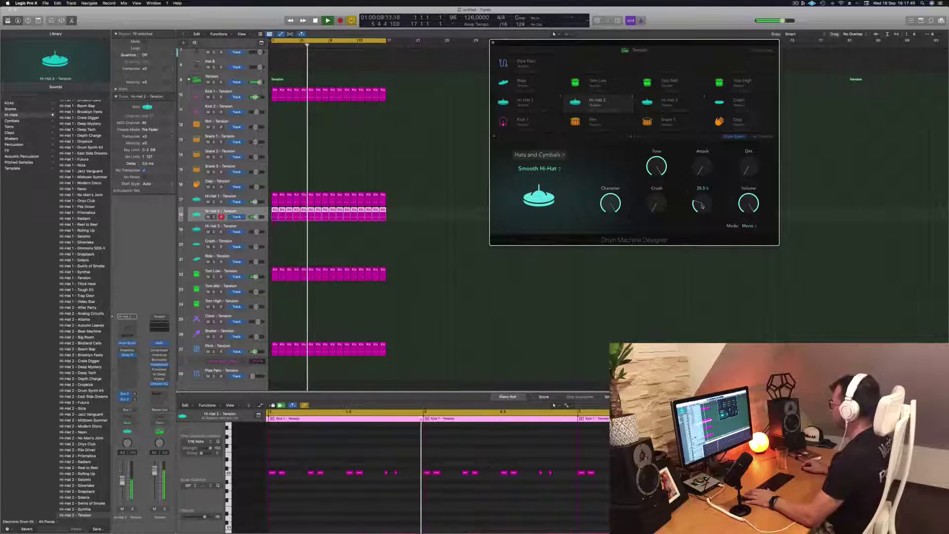
{"action": "left_click", "coordinate": [214, 216]}
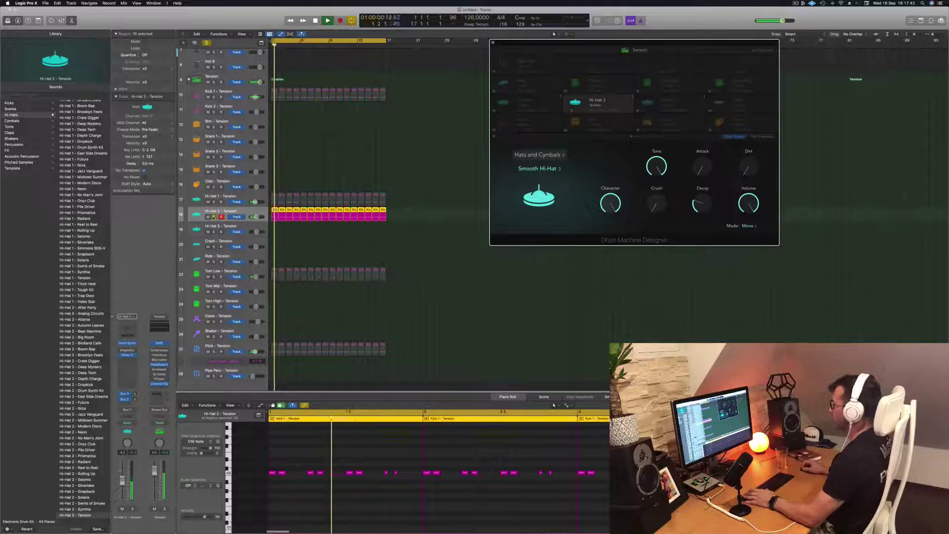
{"action": "left_click", "coordinate": [214, 217]}
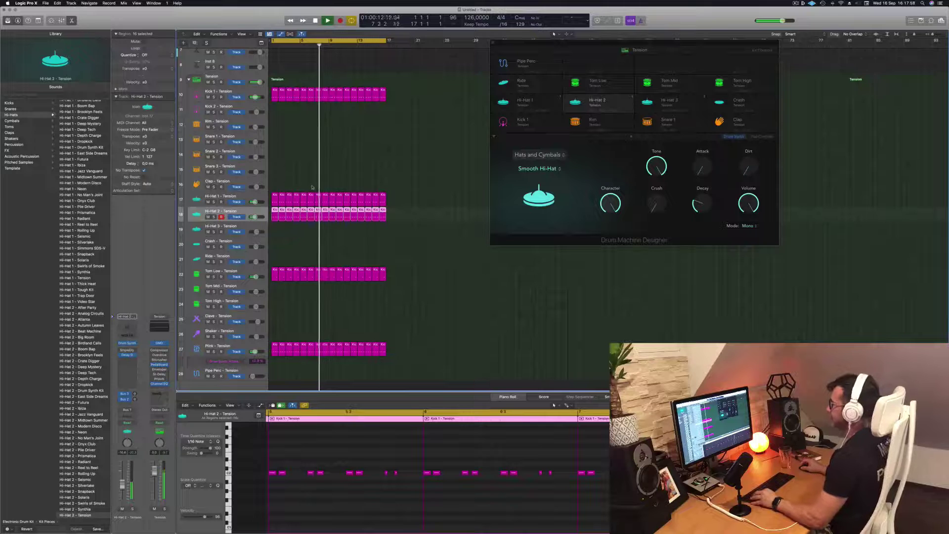
- Copy the first Tom Low region onto the Clave track and move its two notes towards the start of the bar
{"action": "scroll", "coordinate": [308, 186], "scroll_direction": "down", "scroll_amount": 1}
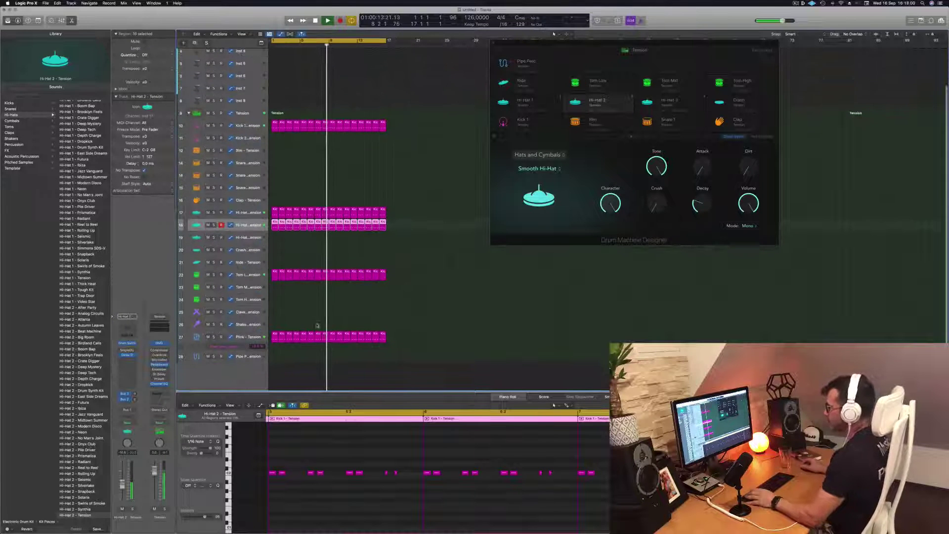
{"action": "key", "text": "Return"}
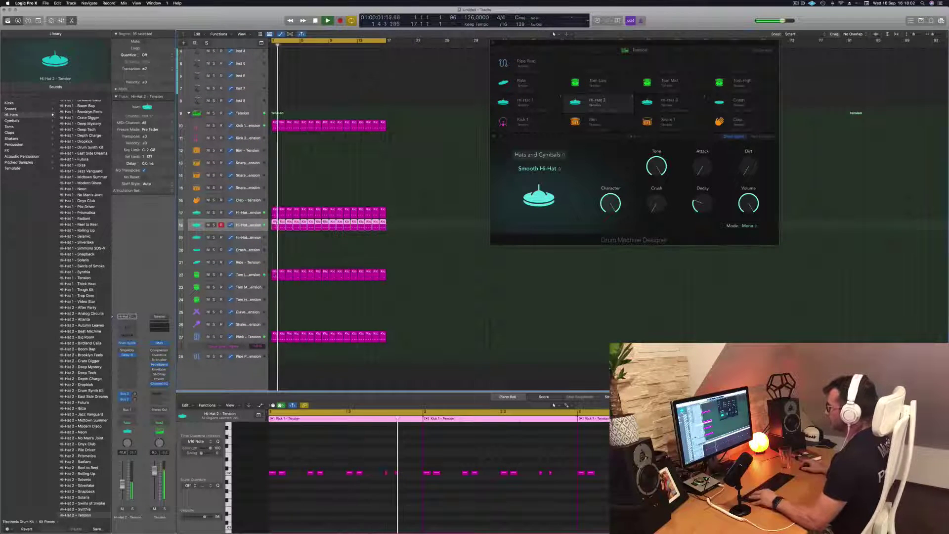
{"action": "left_click_drag", "start_coordinate": [275, 273], "coordinate": [275, 313]}
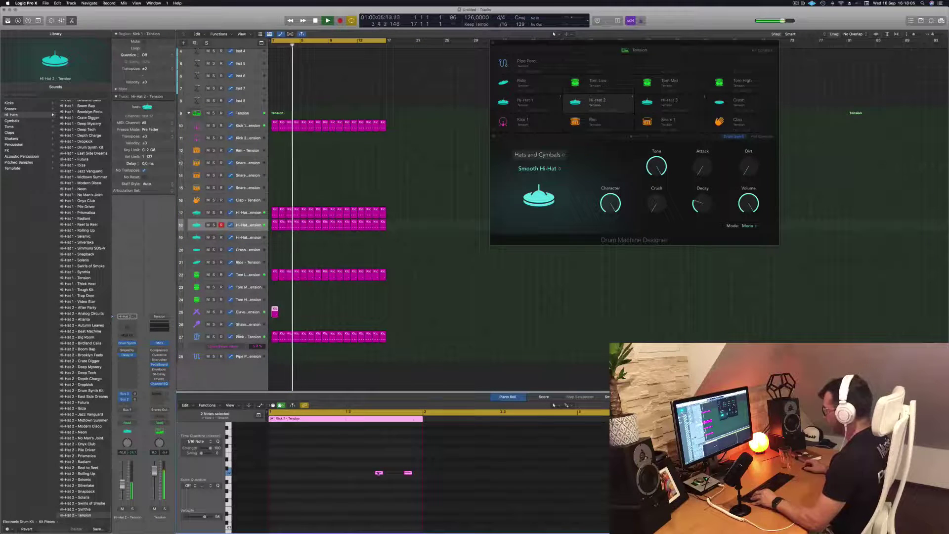
{"action": "left_click_drag", "start_coordinate": [378, 473], "coordinate": [273, 474]}
{"action": "left_click", "coordinate": [312, 492]}
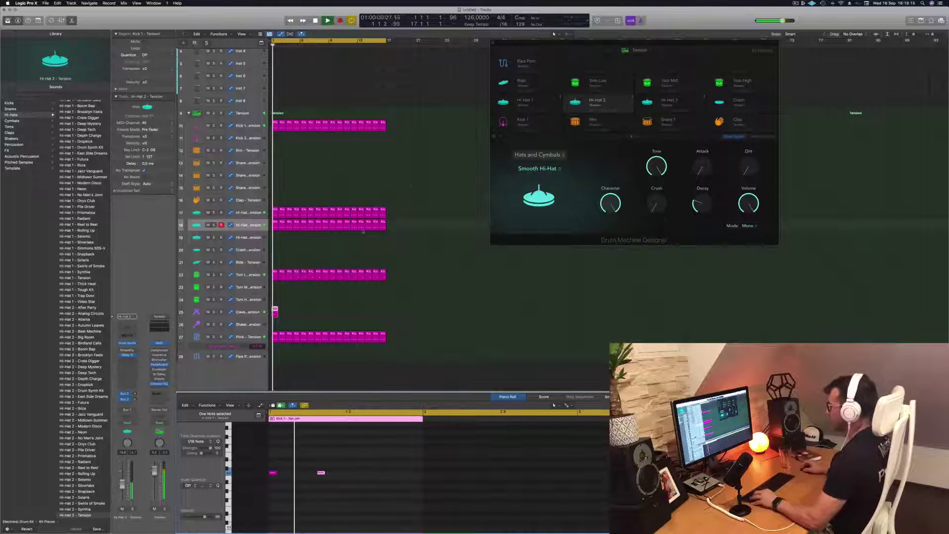
- Copy the one-bar Clave region along its track until it fills 16 bars, and play the pattern with the Clave track selected
{"action": "left_click_drag", "start_coordinate": [275, 310], "coordinate": [331, 311]}
{"action": "key", "text": "Return"}
{"action": "left_click", "coordinate": [249, 312]}
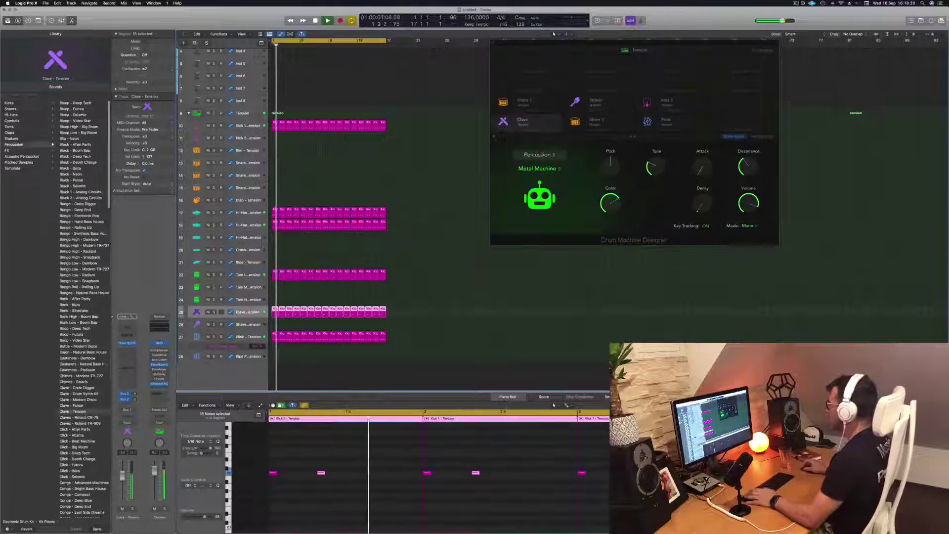
{"action": "key", "text": "Return"}
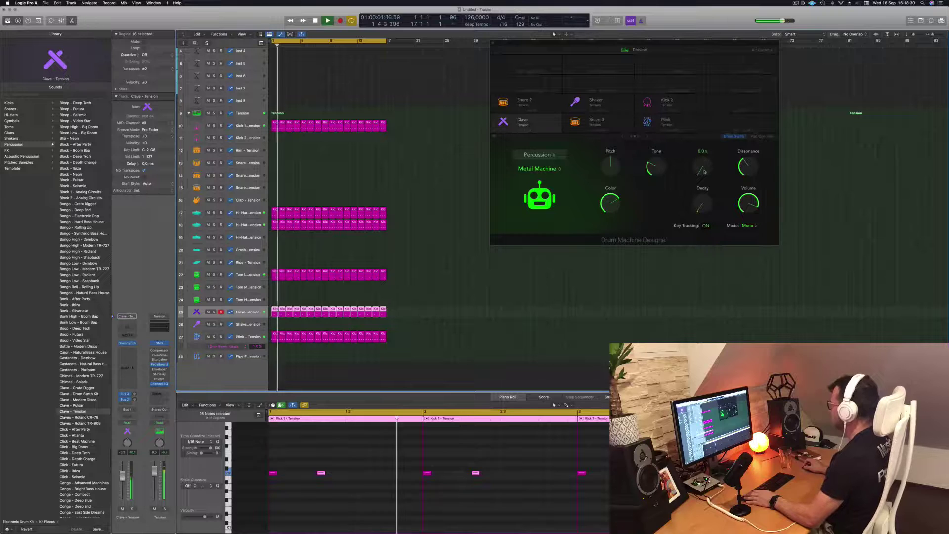
- Raise the Clave sound's Decay slightly and adjust its Dissonance, trying the full range before settling on a moderate amount
{"action": "left_click", "coordinate": [705, 172]}
{"action": "left_click_drag", "start_coordinate": [706, 179], "coordinate": [703, 213]}
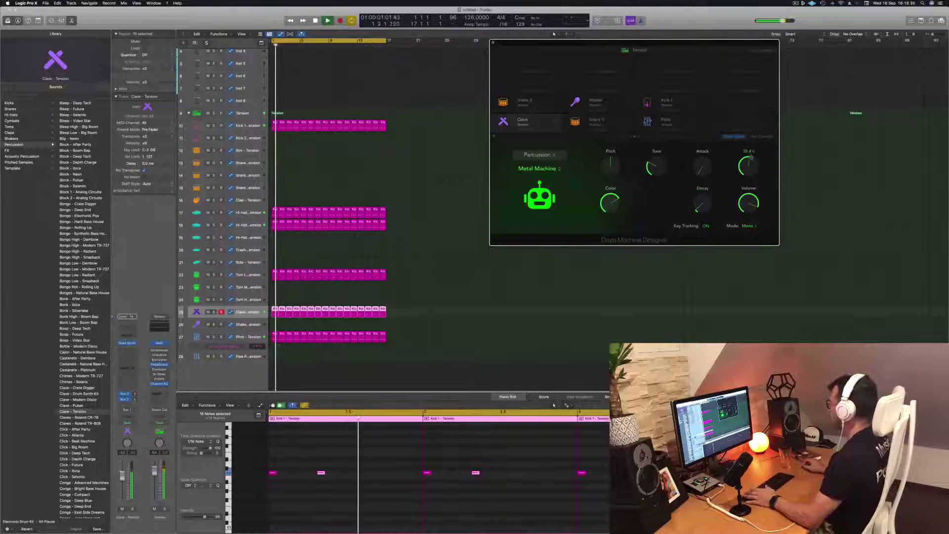
{"action": "left_click_drag", "start_coordinate": [747, 172], "coordinate": [754, 153]}
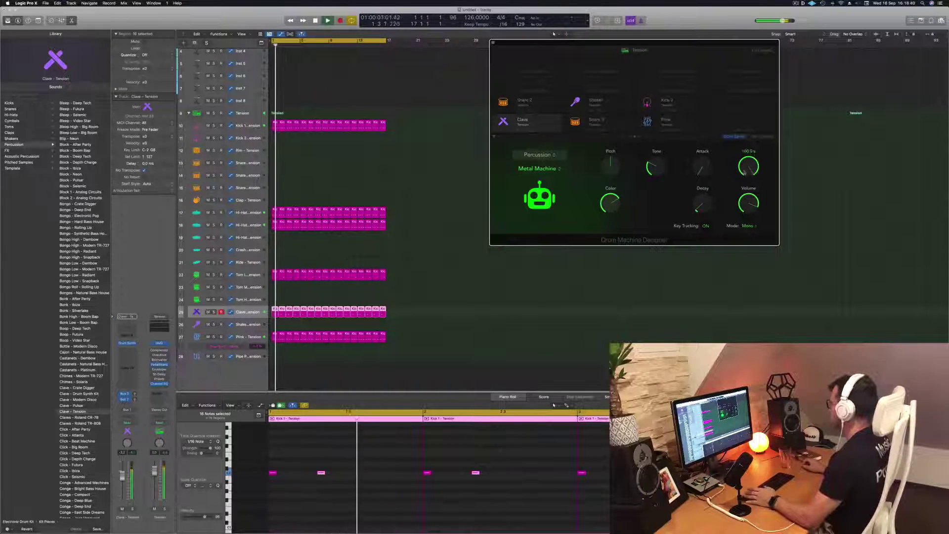
{"action": "key", "text": "space"}
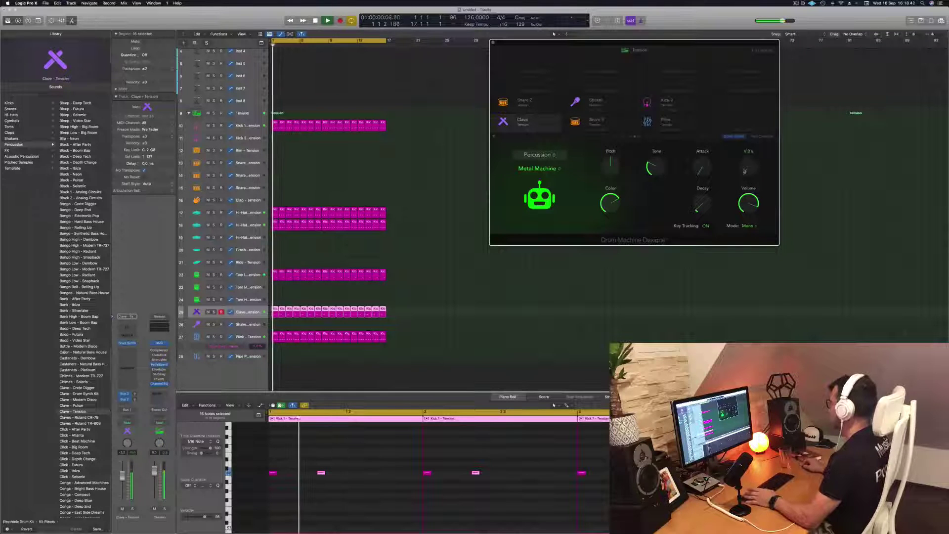
{"action": "left_click_drag", "start_coordinate": [752, 146], "coordinate": [746, 162]}
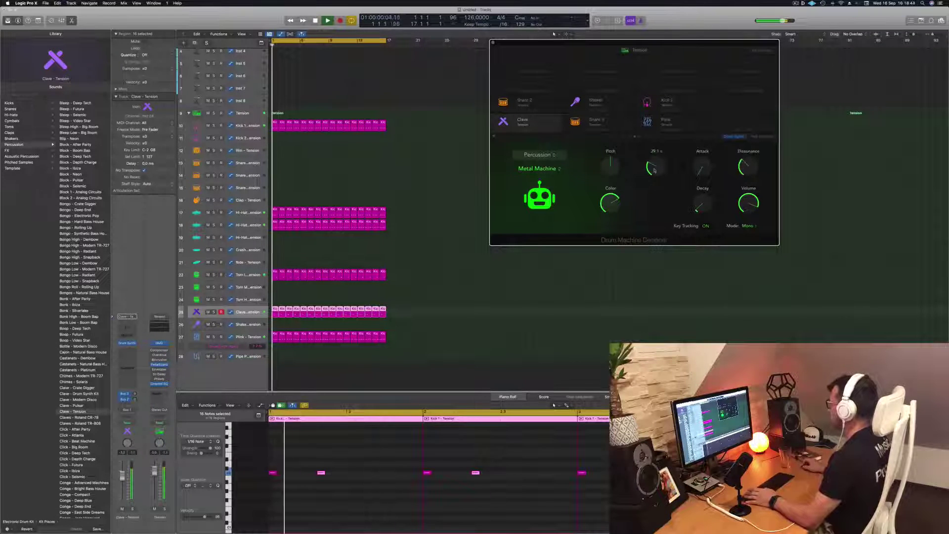
- Try different Tone amounts for the Clave during playback and set Tone to about 21%
{"action": "left_click_drag", "start_coordinate": [658, 157], "coordinate": [642, 174]}
{"action": "key", "text": "space"}
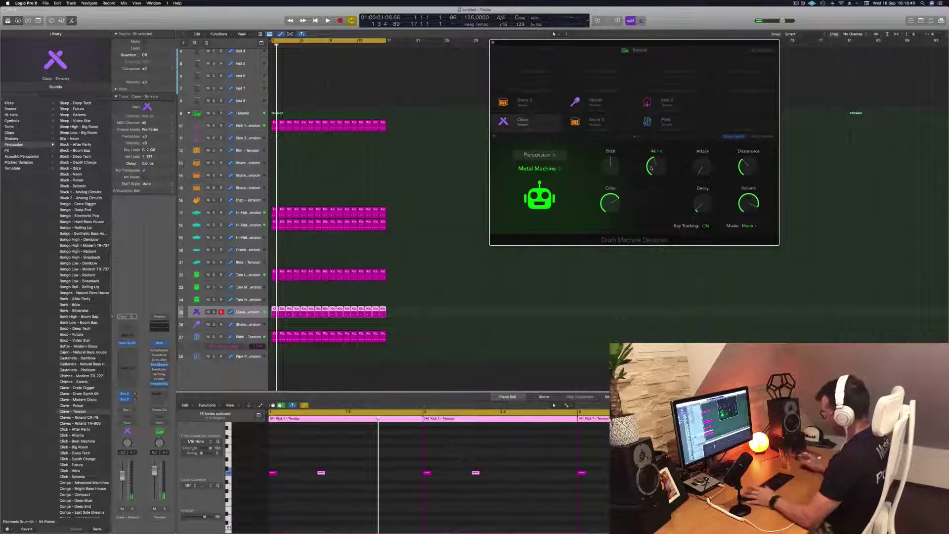
{"action": "key", "text": "space"}
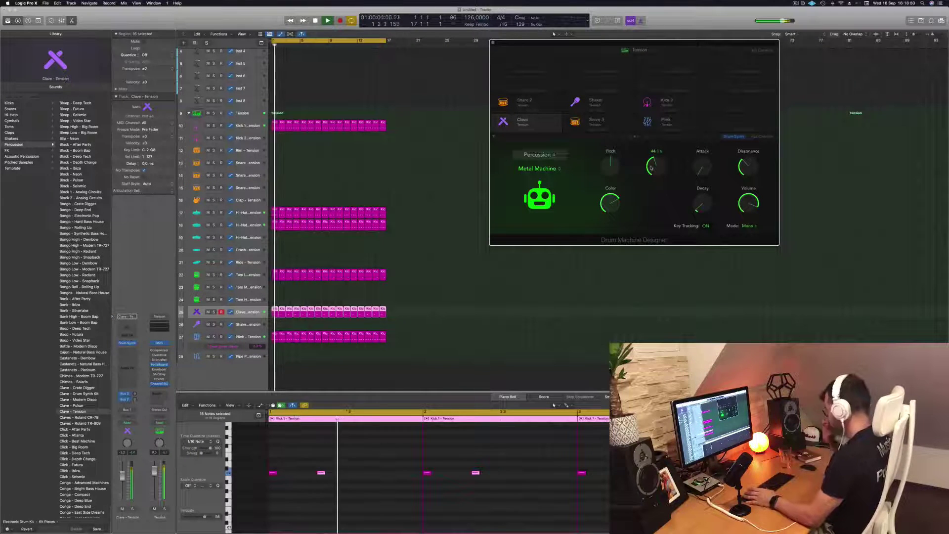
{"action": "key", "text": "space"}
{"action": "key", "text": "space"}
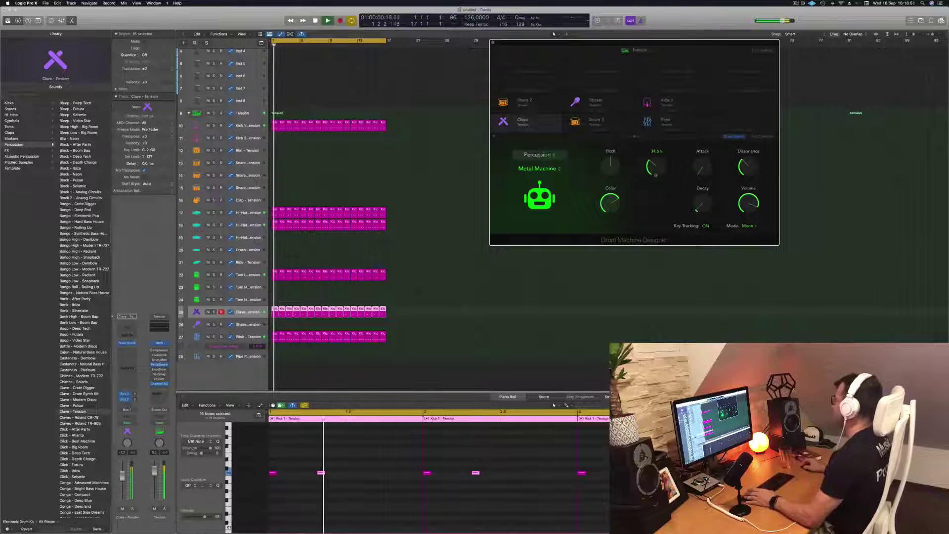
{"action": "left_click_drag", "start_coordinate": [655, 174], "coordinate": [654, 185]}
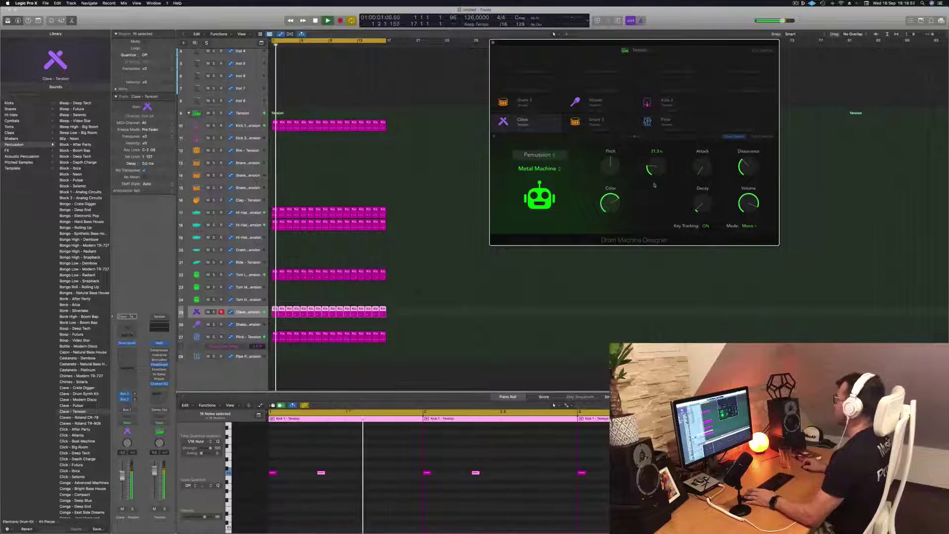
{"action": "key", "text": "Return"}
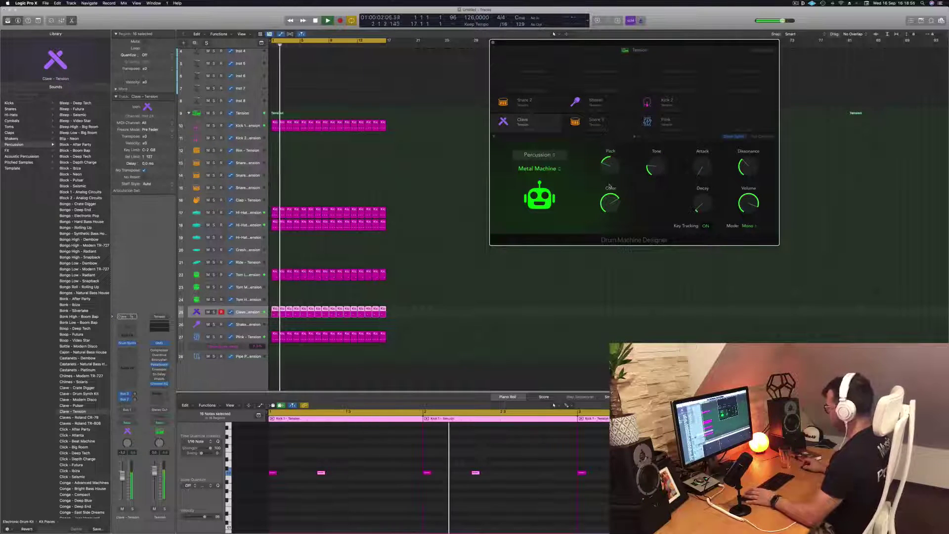
- Lower the Clave sound's Pitch and turn down its channel volume, restarting playback to hear the balance
{"action": "left_click_drag", "start_coordinate": [617, 172], "coordinate": [611, 190]}
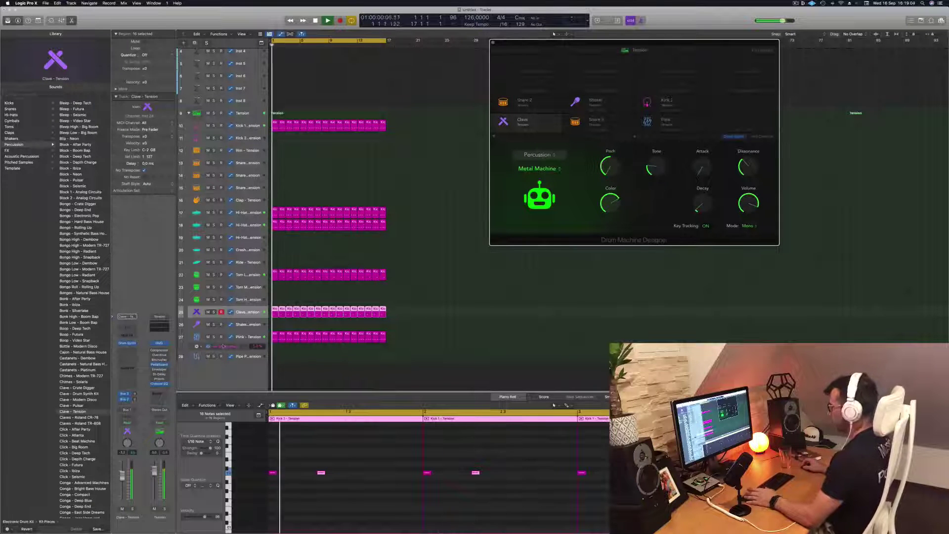
{"action": "left_click", "coordinate": [248, 314]}
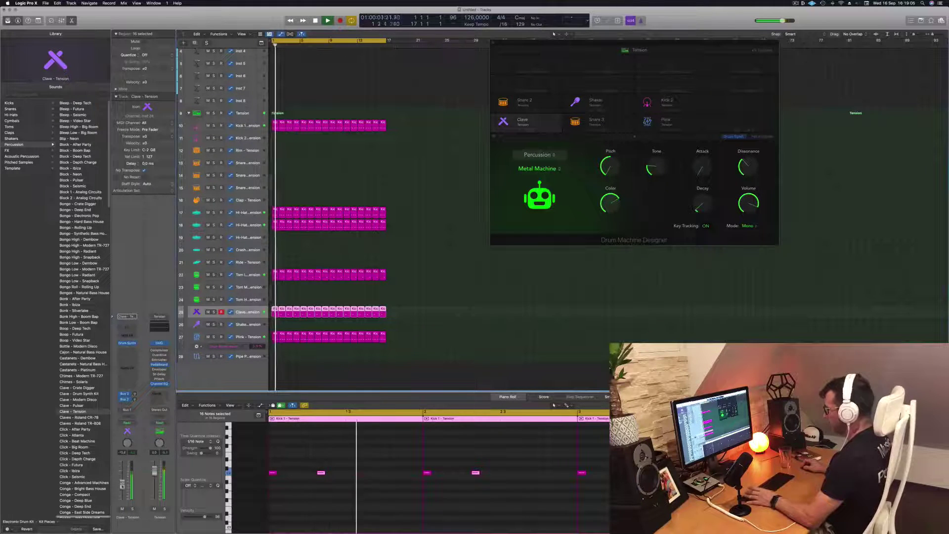
{"action": "key", "text": "Return"}
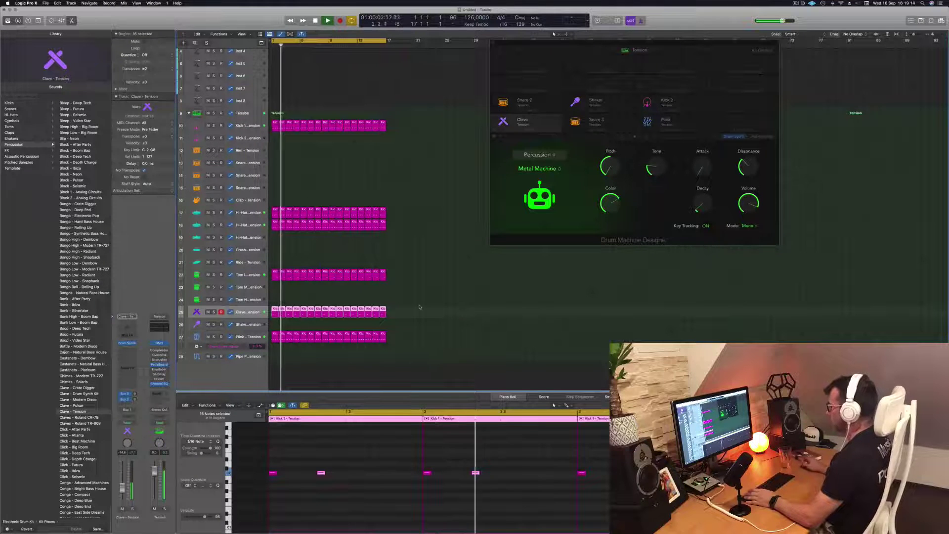
- Clear the Drum Machine Designer window out of the way, select the main Tension track and stop playback
{"action": "left_click_drag", "start_coordinate": [537, 48], "coordinate": [438, 62]}
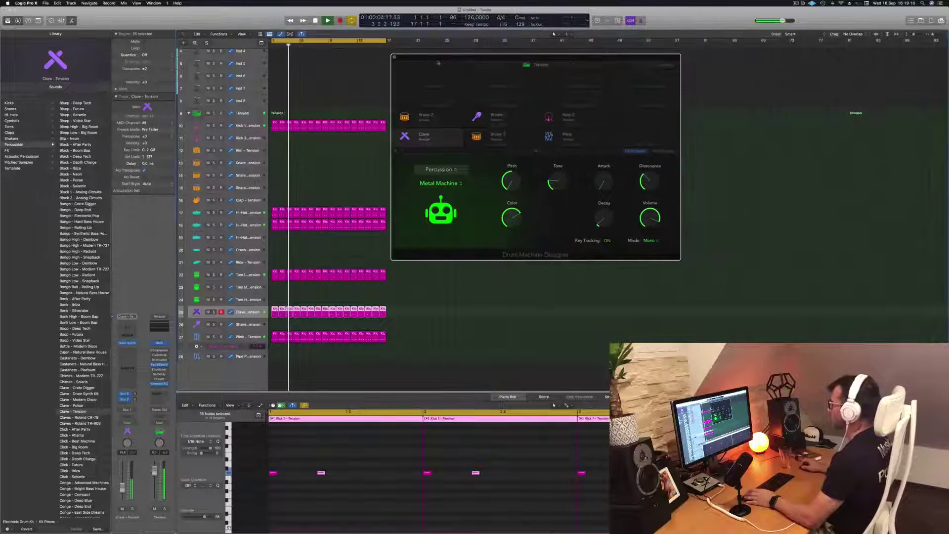
{"action": "left_click", "coordinate": [343, 109]}
{"action": "key", "text": "space"}
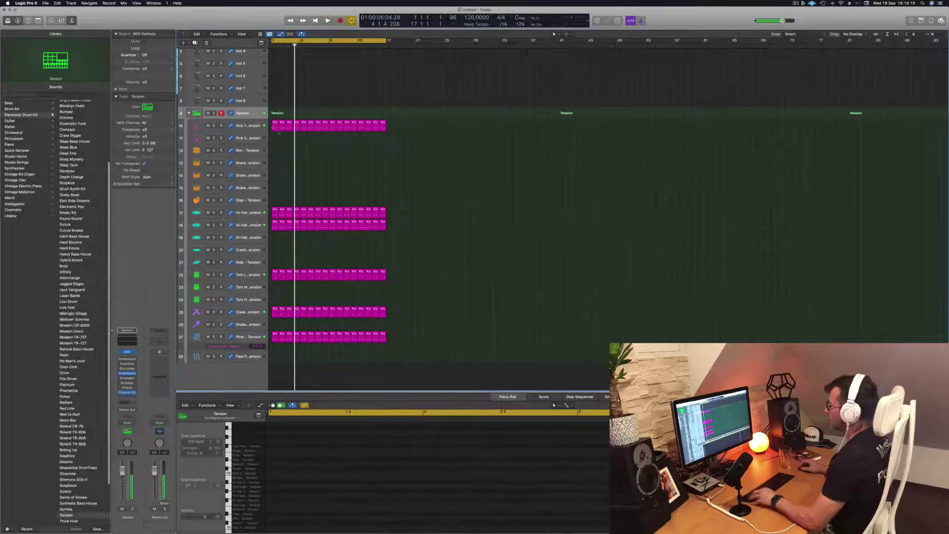
- Copy the first Kick 1 region onto the Snare 1 track, delete its first and third notes, and play it from the start
{"action": "left_click", "coordinate": [273, 128]}
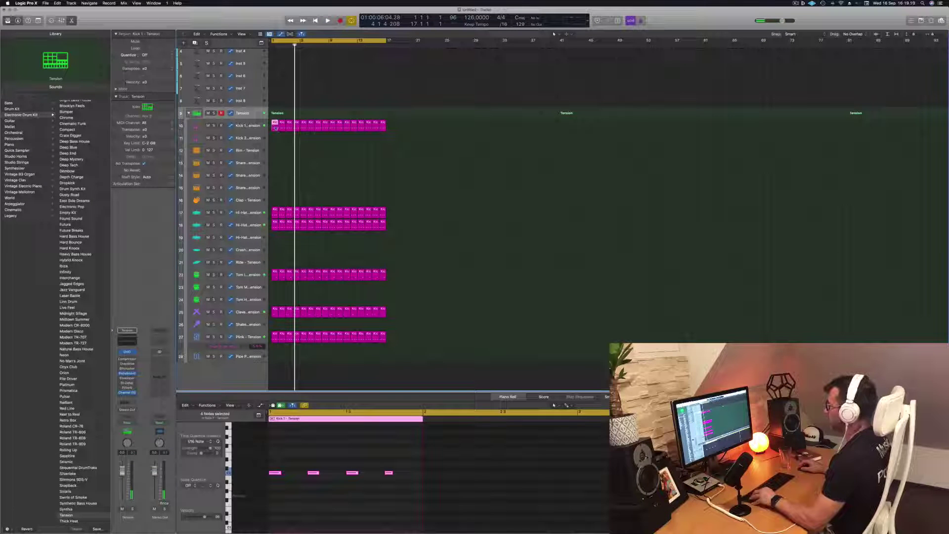
{"action": "left_click_drag", "start_coordinate": [275, 128], "coordinate": [275, 165]}
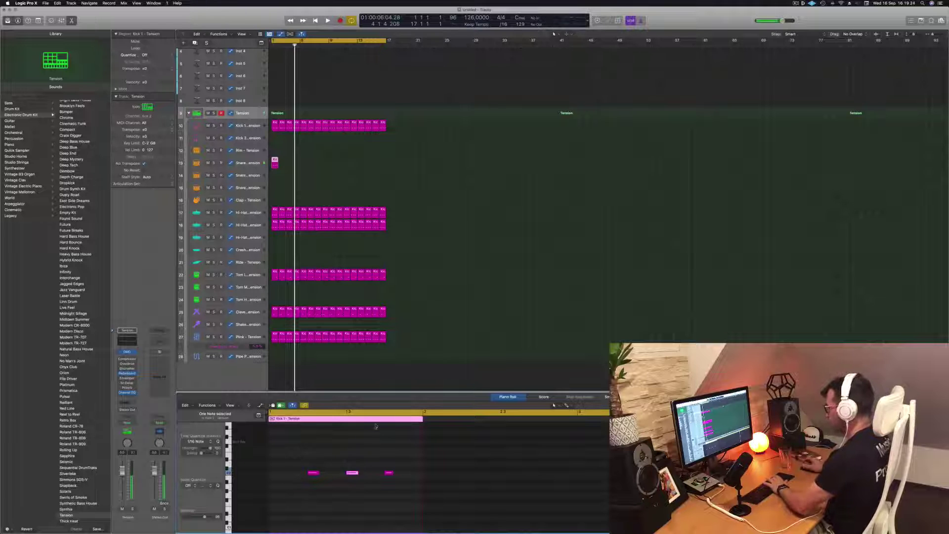
{"action": "key", "text": "Delete"}
{"action": "key", "text": "Return"}
{"action": "key", "text": "space"}
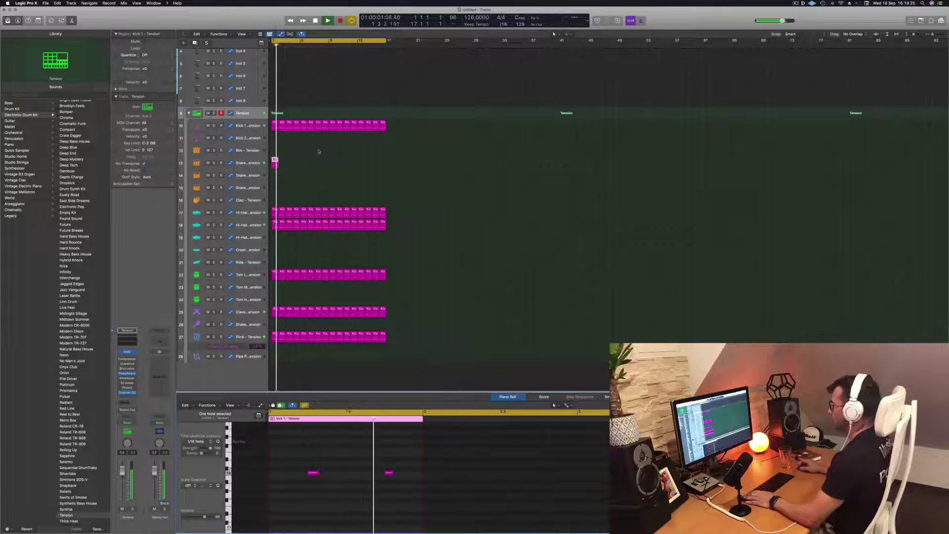
- Copy the one-bar Snare 1 region along its track until it fills all 16 bars and resume playback
{"action": "key", "text": "space"}
{"action": "left_click_drag", "start_coordinate": [275, 160], "coordinate": [341, 165]}
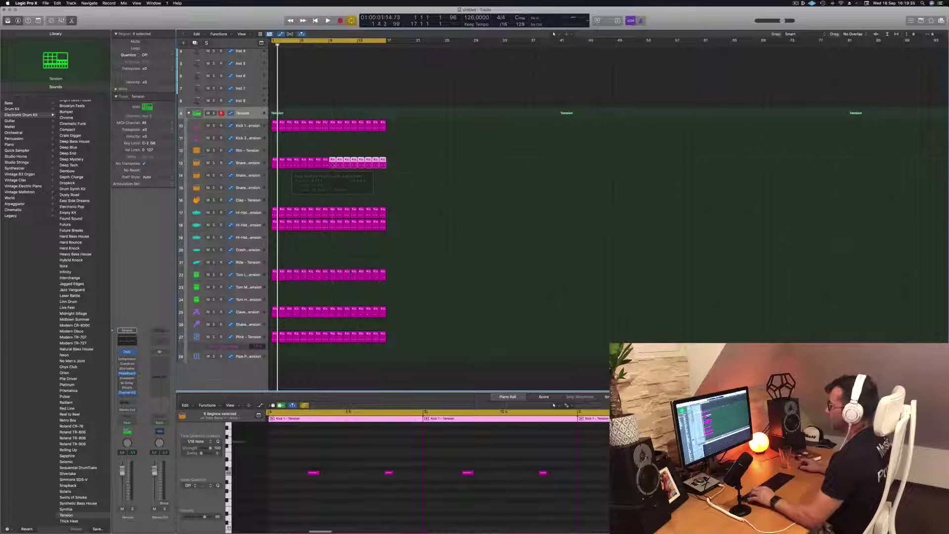
{"action": "key", "text": "space"}
- Select the Snare 1 track and open its Drum Synth settings
{"action": "left_click", "coordinate": [244, 163]}
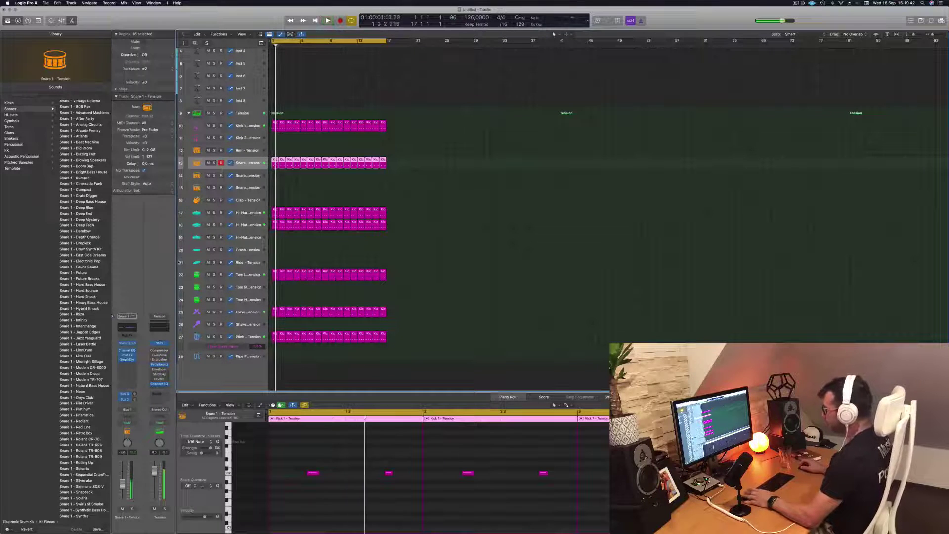
{"action": "left_click", "coordinate": [127, 344]}
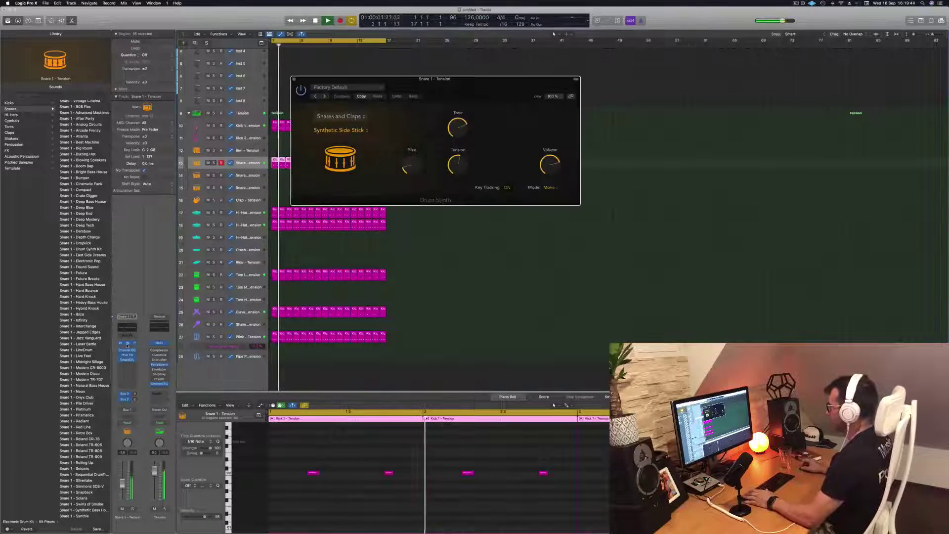
- Raise the Snare 1 Drum Synth's size, turn its tension down to minimum, and replay the pattern from the start
{"action": "left_click_drag", "start_coordinate": [463, 88], "coordinate": [567, 152]}
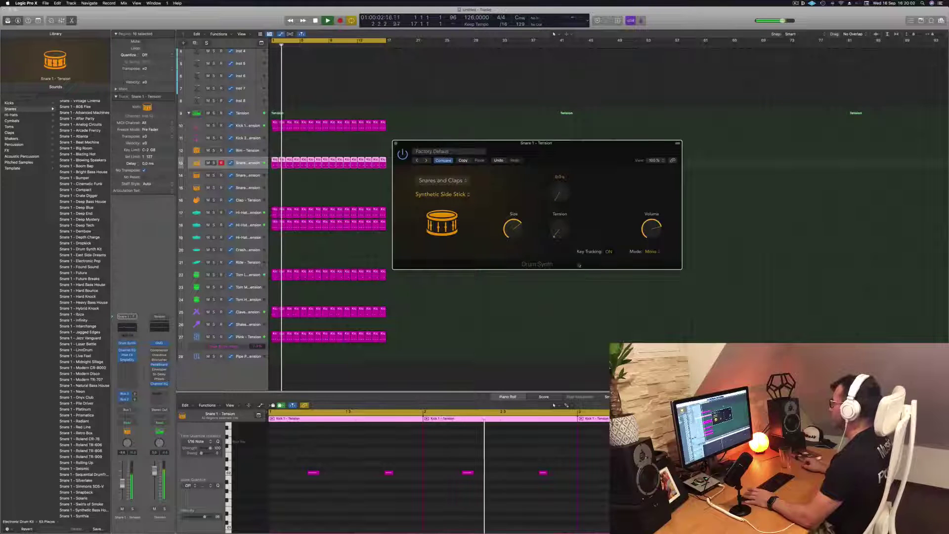
{"action": "left_click_drag", "start_coordinate": [592, 152], "coordinate": [583, 145]}
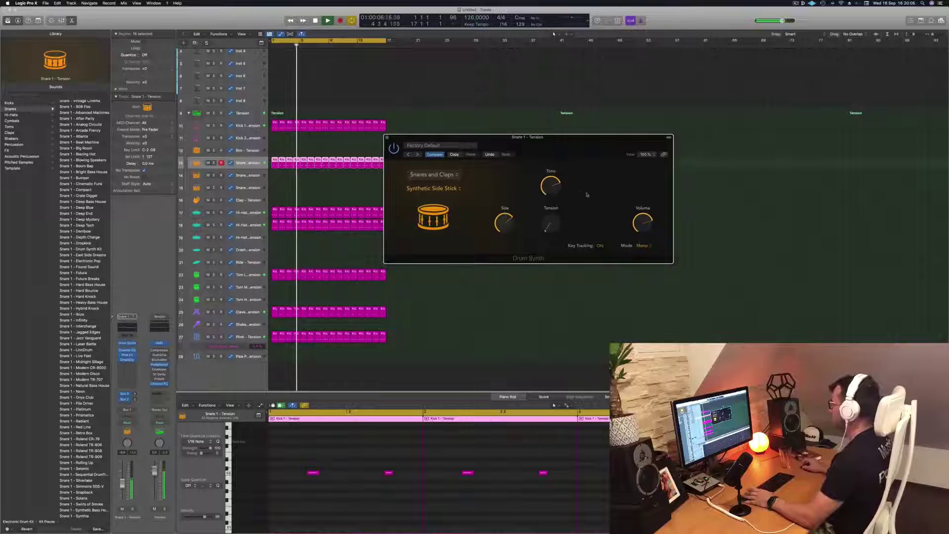
{"action": "left_click_drag", "start_coordinate": [599, 145], "coordinate": [641, 103]}
{"action": "key", "text": "space"}
{"action": "key", "text": "space"}
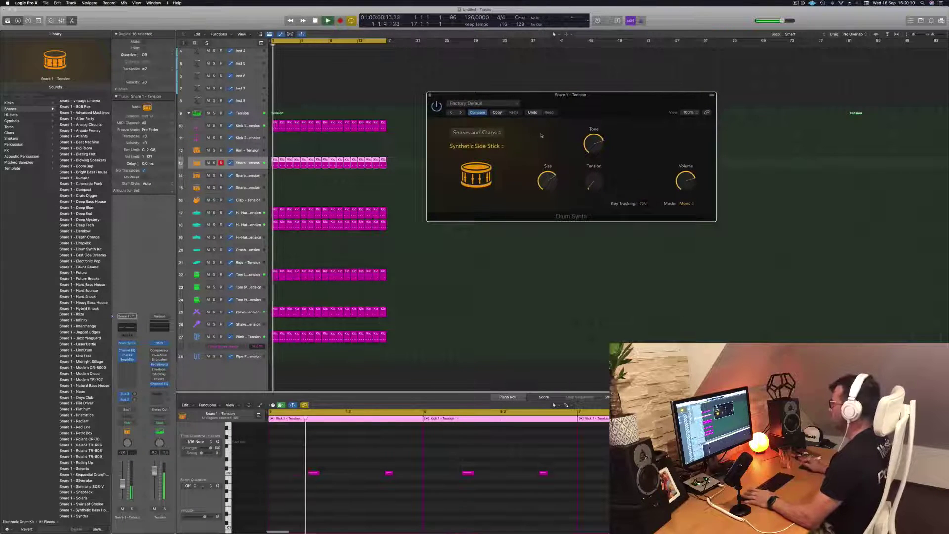
- Transpose all Snare 1 notes to a higher pitch, reselect the Snare 1 track and play from the start
{"action": "left_click", "coordinate": [353, 502]}
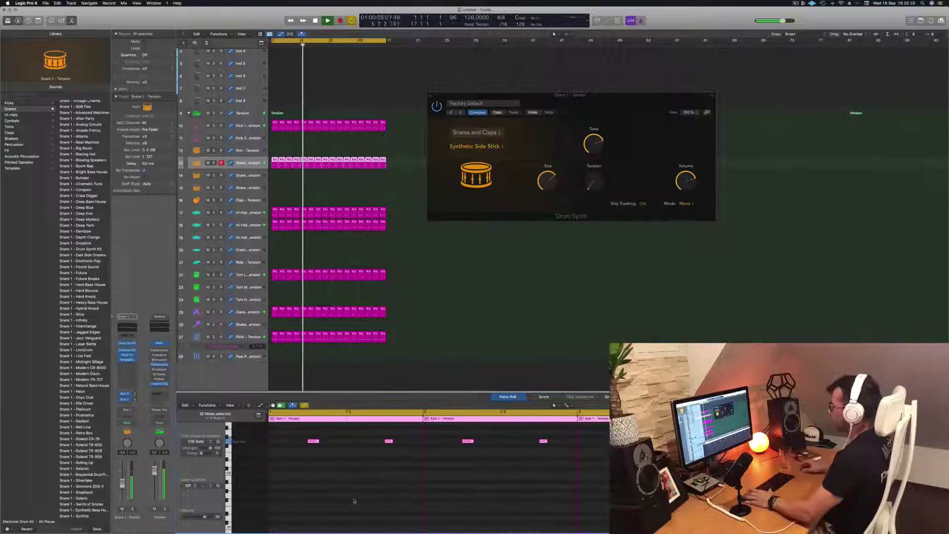
{"action": "left_click", "coordinate": [248, 163]}
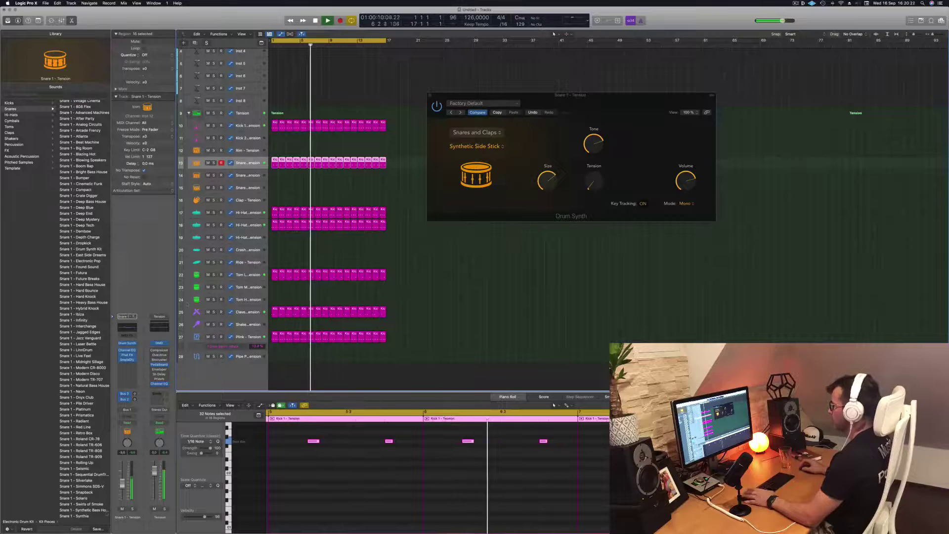
{"action": "key", "text": "Return"}
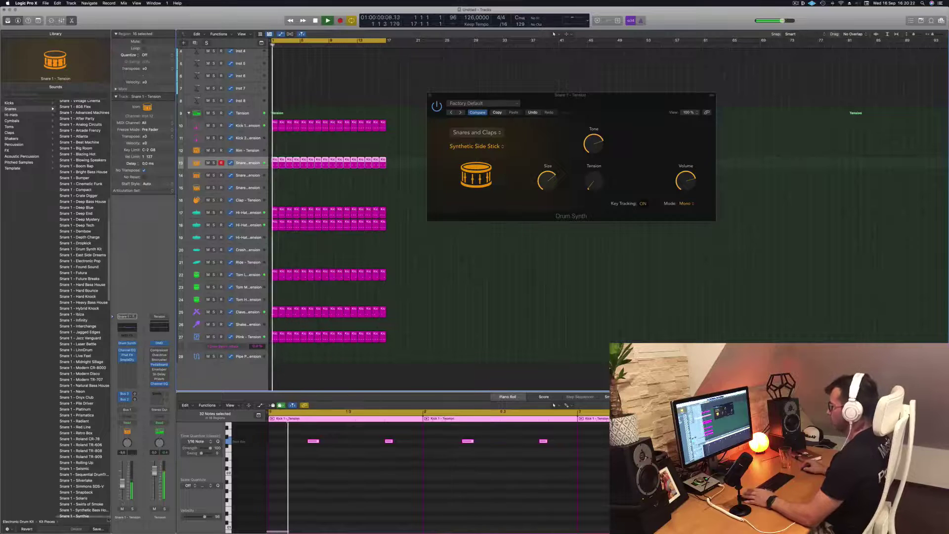
- Insert a SilverVerb reverb on the Snare 1 channel and move its window clear of the tracks
{"action": "left_click", "coordinate": [128, 360]}
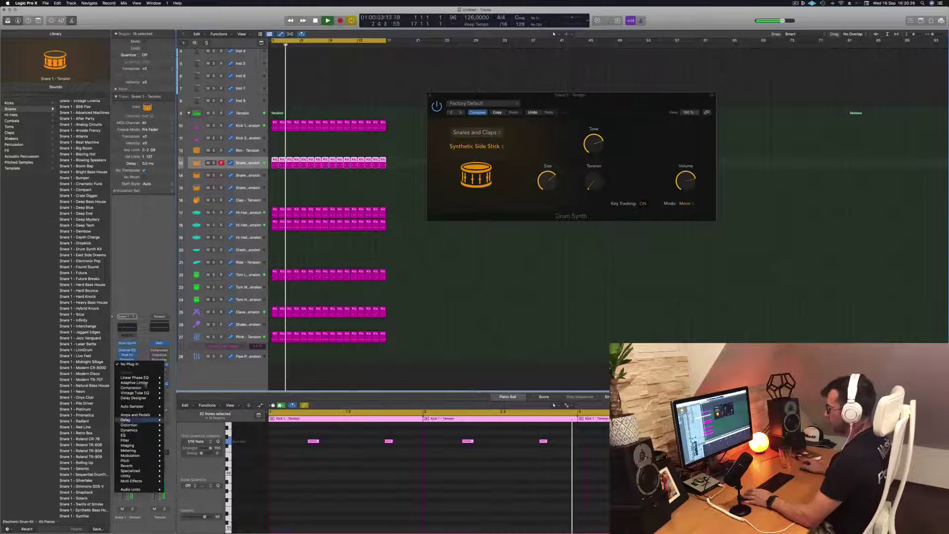
{"action": "mouse_move", "coordinate": [146, 385]}
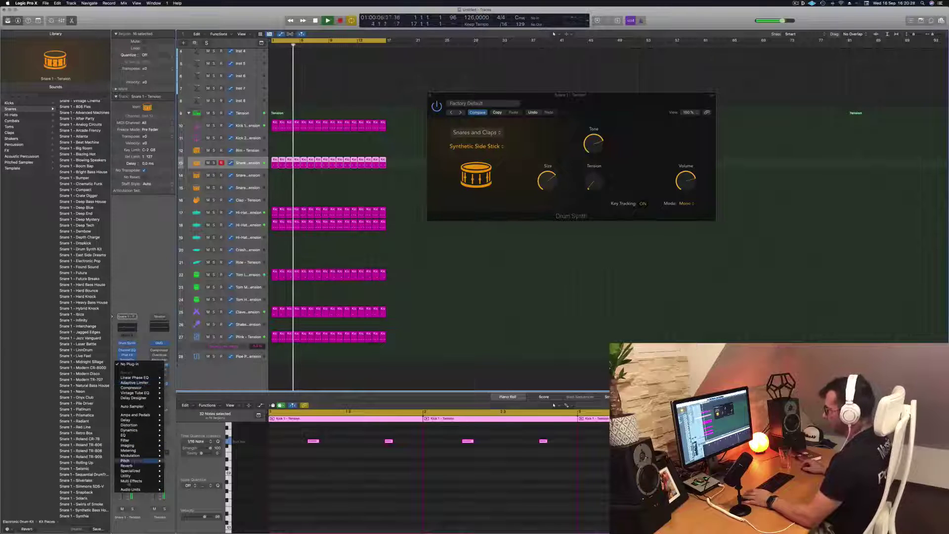
{"action": "mouse_move", "coordinate": [136, 467]}
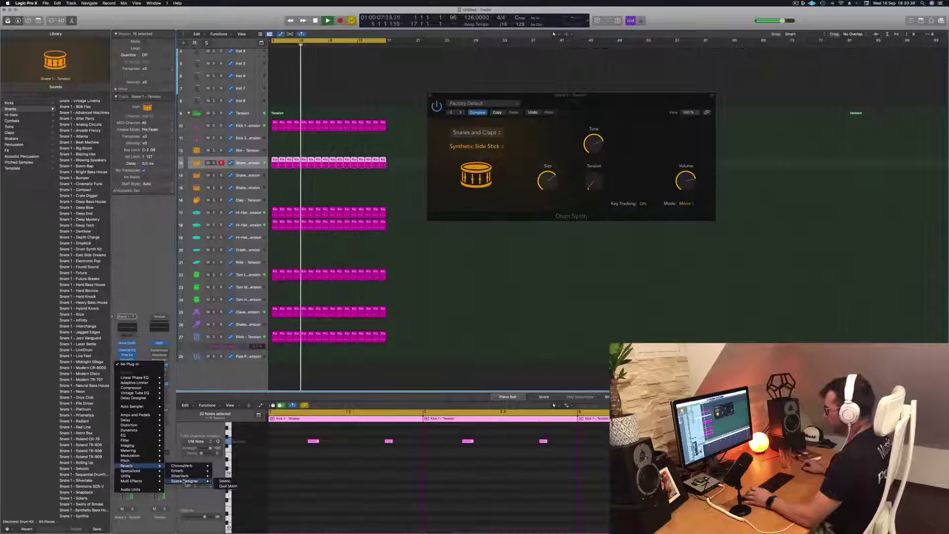
{"action": "mouse_move", "coordinate": [181, 475]}
{"action": "left_click", "coordinate": [223, 475]}
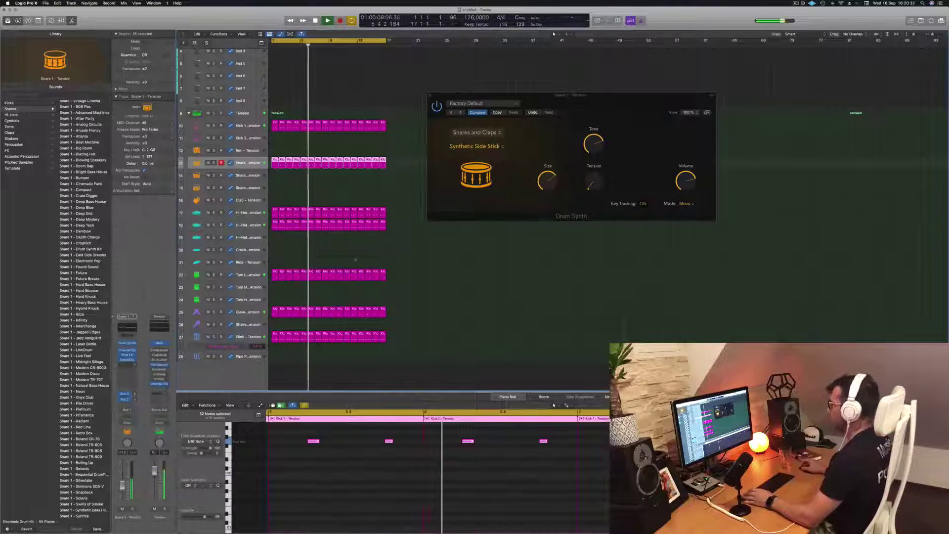
{"action": "left_click_drag", "start_coordinate": [526, 88], "coordinate": [442, 104]}
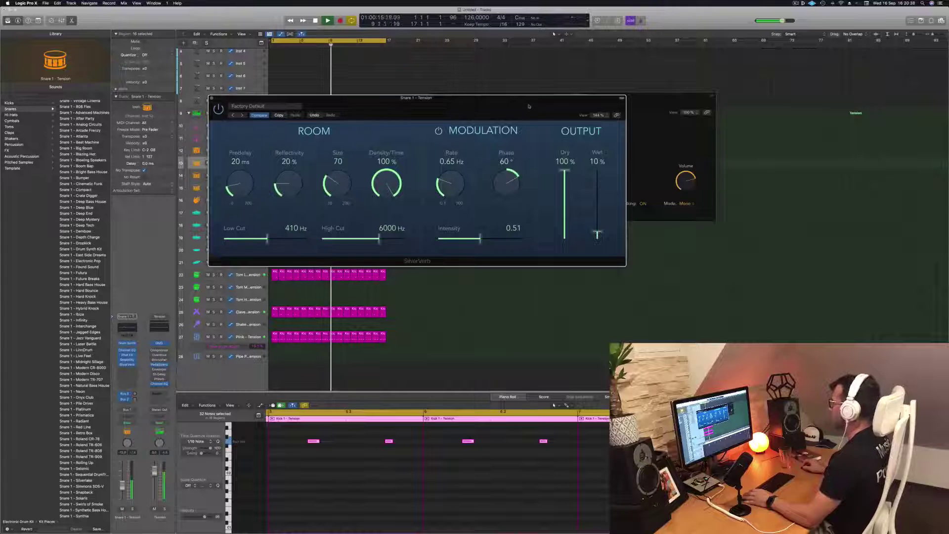
{"action": "left_click_drag", "start_coordinate": [529, 105], "coordinate": [687, 92]}
- Set the SilverVerb's size to 48, density/time to 29% and wet level to 15%
{"action": "left_click_drag", "start_coordinate": [498, 166], "coordinate": [500, 178]}
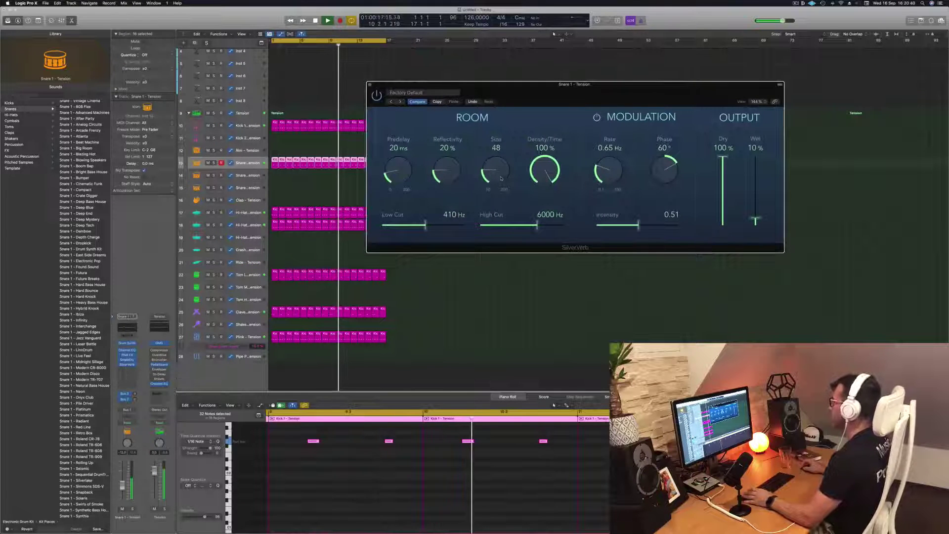
{"action": "left_click_drag", "start_coordinate": [756, 220], "coordinate": [756, 218]}
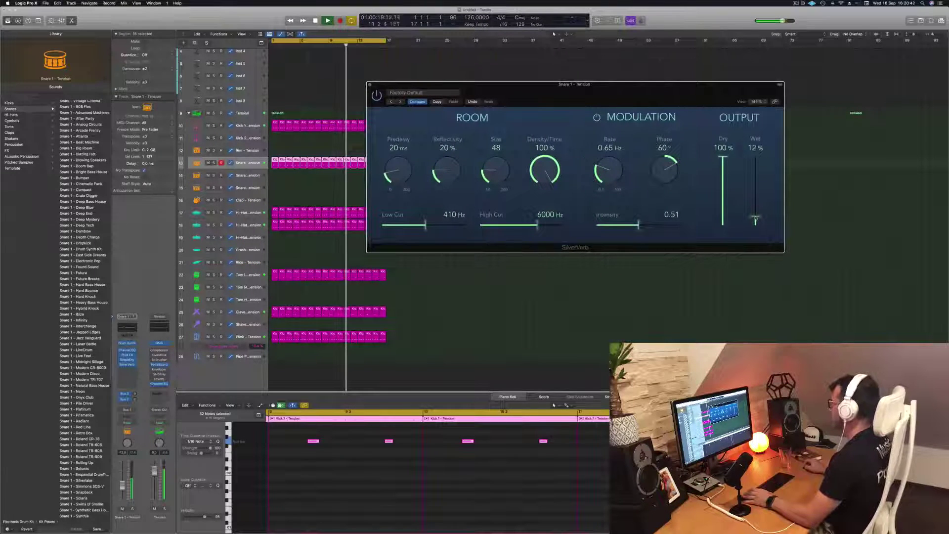
{"action": "left_click_drag", "start_coordinate": [539, 175], "coordinate": [544, 229]}
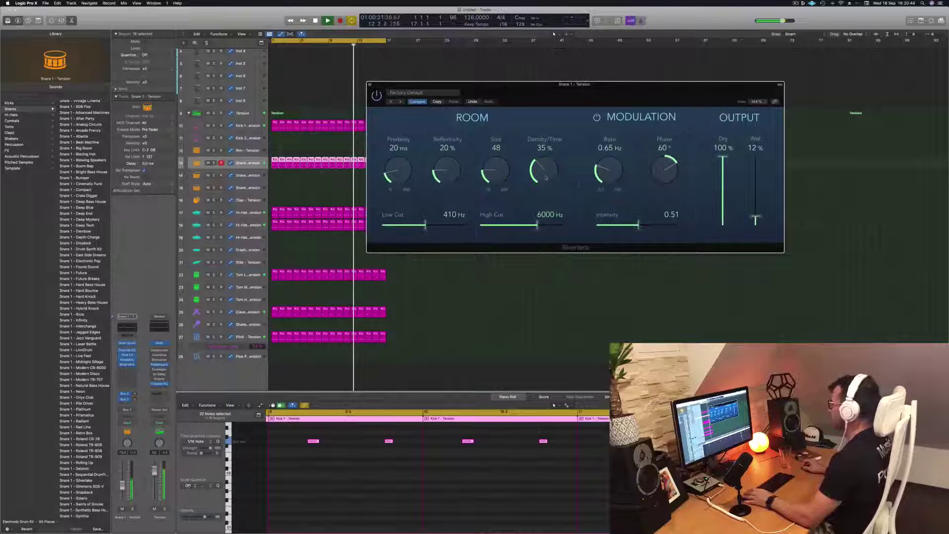
{"action": "left_click_drag", "start_coordinate": [545, 172], "coordinate": [547, 179]}
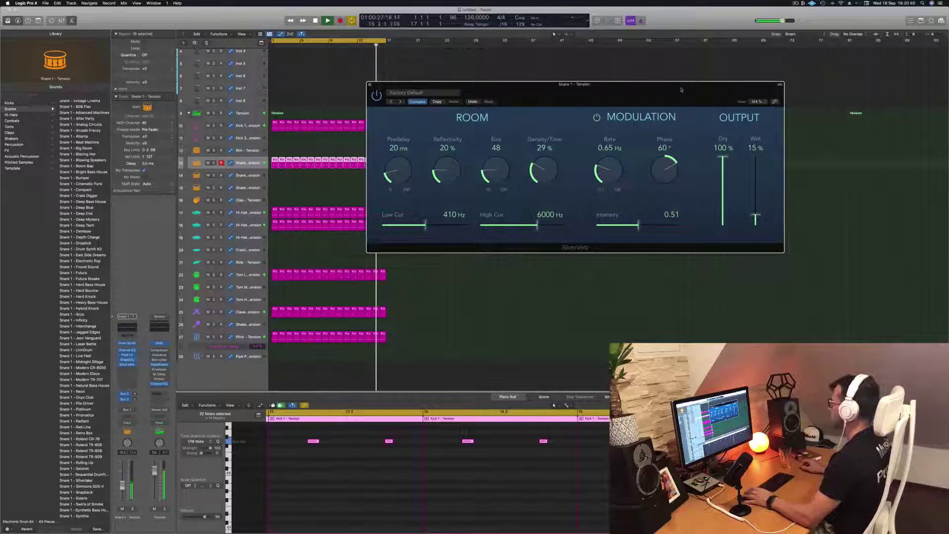
{"action": "left_click_drag", "start_coordinate": [681, 90], "coordinate": [689, 89]}
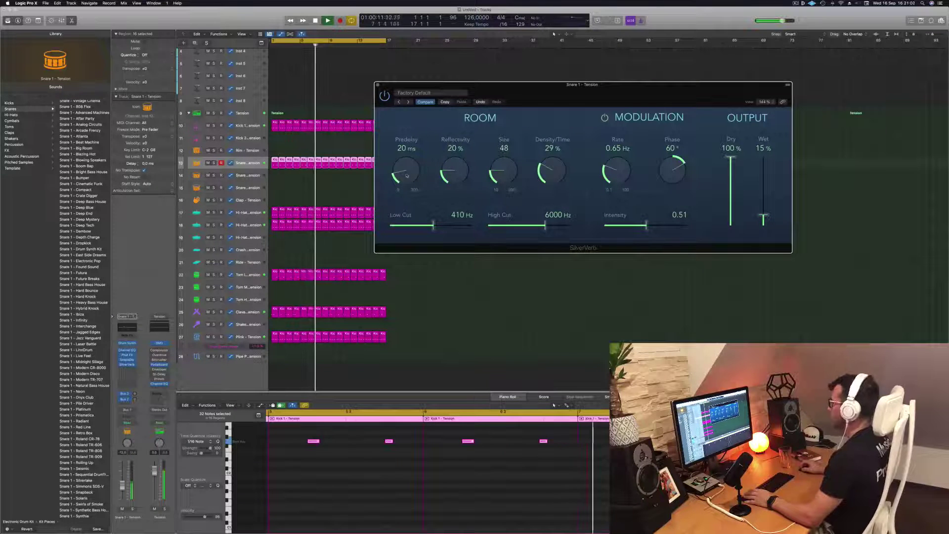
- Set the SilverVerb's predelay to 13 ms, reflectivity to 50%, size to 26 and high cut to 12000 Hz
{"action": "left_click_drag", "start_coordinate": [407, 170], "coordinate": [457, 161]}
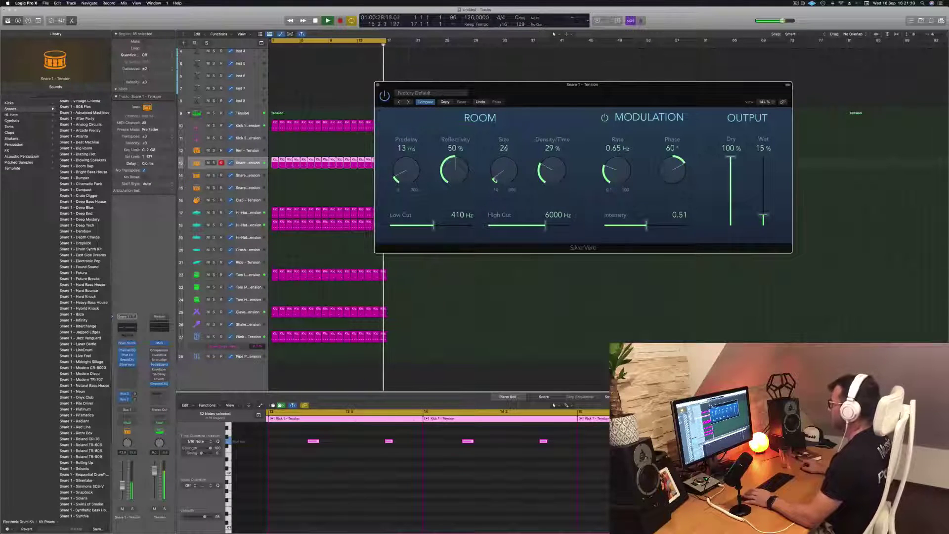
{"action": "mouse_move", "coordinate": [495, 180]}
{"action": "left_mouse_down"}
{"action": "mouse_move", "coordinate": [498, 167]}
{"action": "mouse_move", "coordinate": [496, 179]}
{"action": "left_mouse_up"}
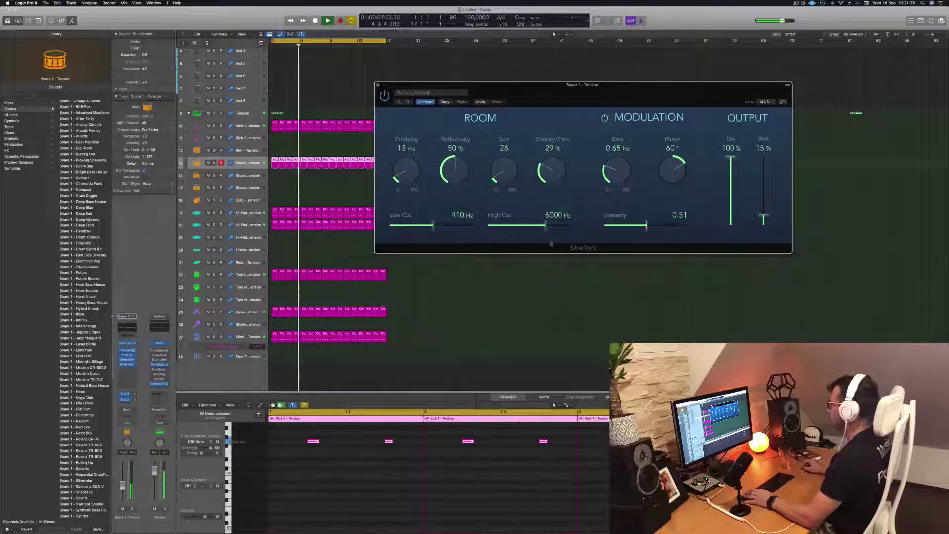
{"action": "left_click_drag", "start_coordinate": [546, 226], "coordinate": [593, 228]}
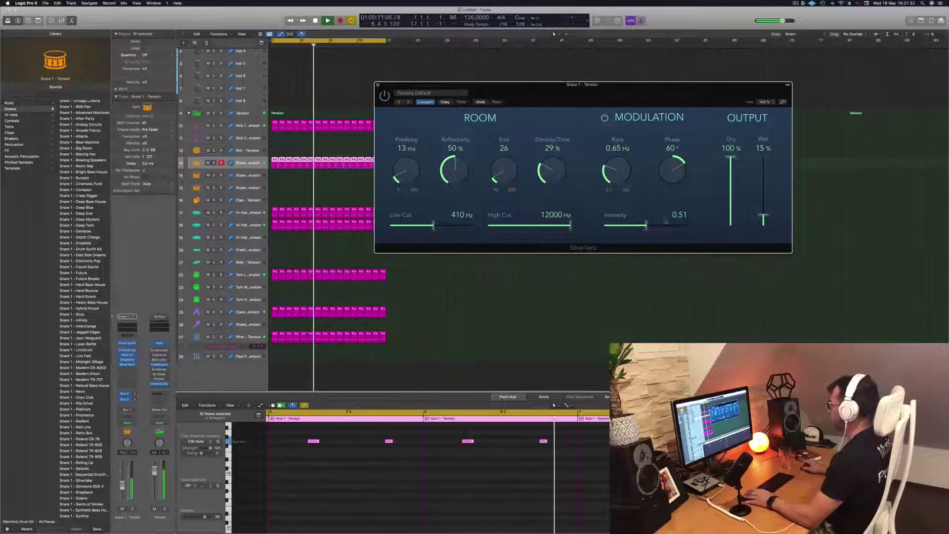
- Set the SilverVerb's modulation intensity to 1.00 and compare the sound with modulation off and on
{"action": "left_click_drag", "start_coordinate": [646, 226], "coordinate": [689, 227]}
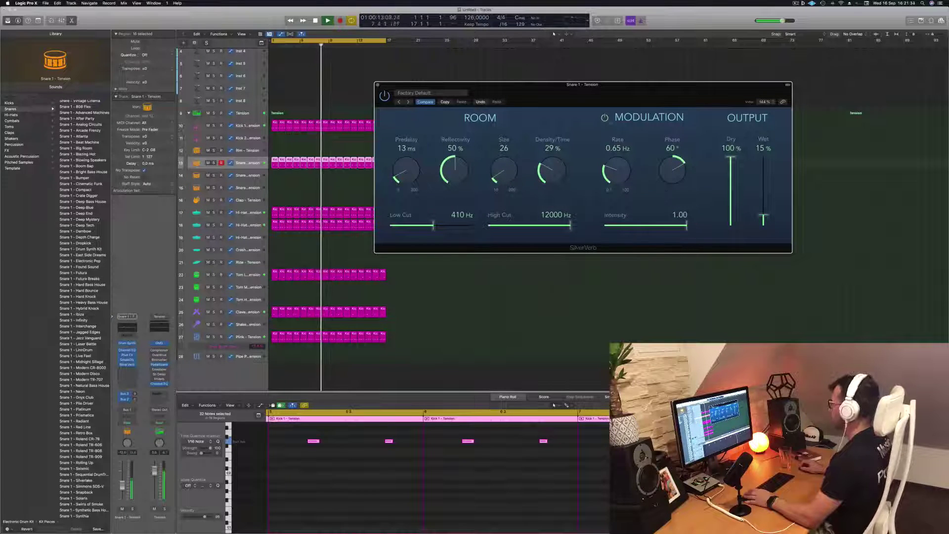
{"action": "left_click", "coordinate": [604, 118]}
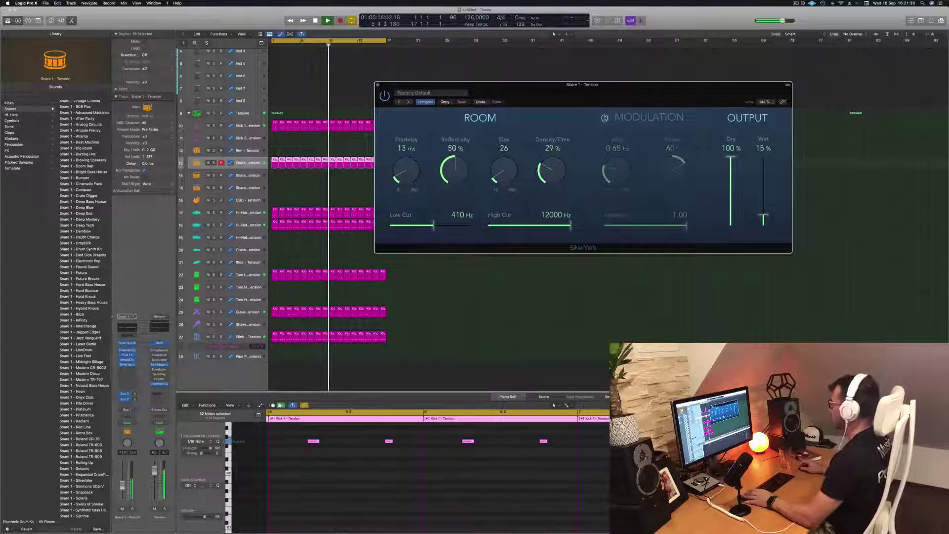
{"action": "left_click", "coordinate": [604, 118]}
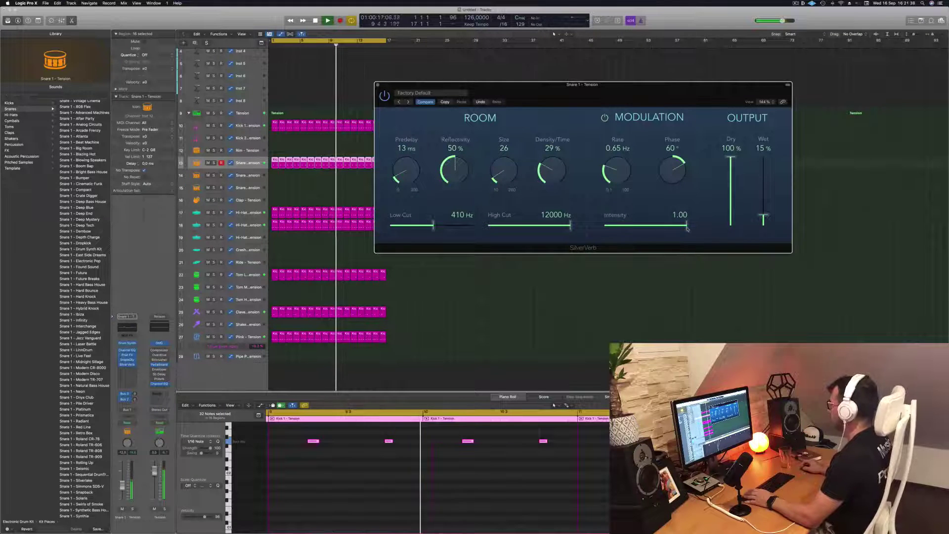
- Compare Snare 1 with the SilverVerb bypassed and active, and settle its wet level at 13%
{"action": "left_click_drag", "start_coordinate": [764, 219], "coordinate": [764, 213]}
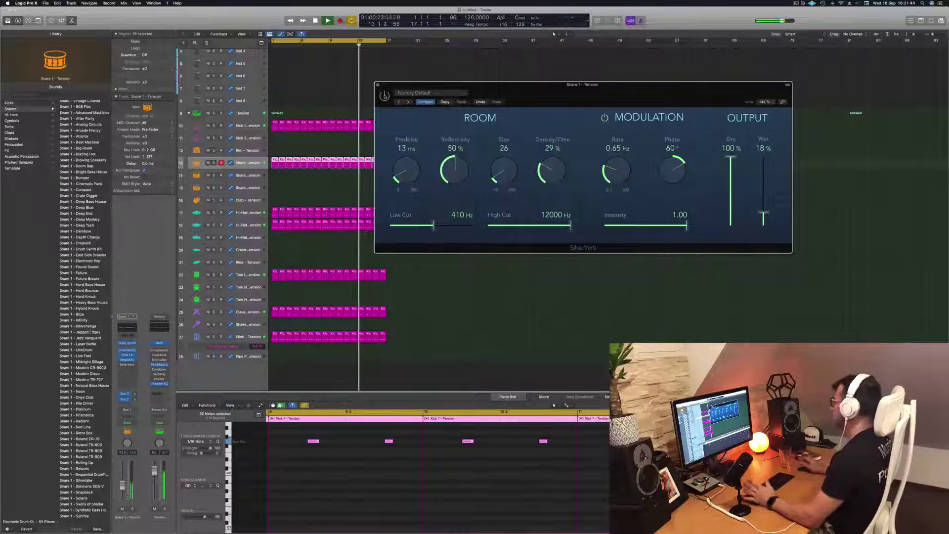
{"action": "left_click", "coordinate": [385, 97]}
{"action": "left_click_drag", "start_coordinate": [531, 92], "coordinate": [549, 95]}
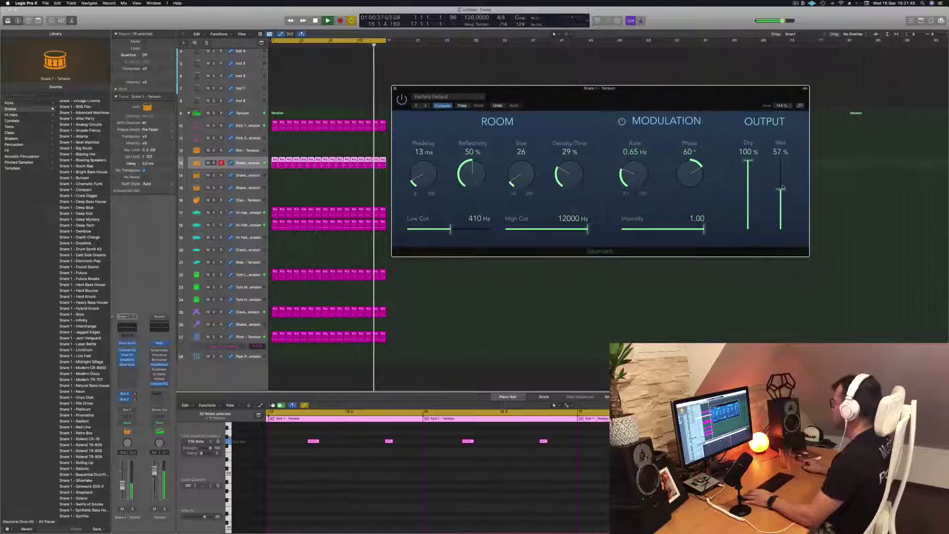
{"action": "mouse_move", "coordinate": [781, 220]}
{"action": "left_mouse_down"}
{"action": "mouse_move", "coordinate": [782, 153]}
{"action": "mouse_move", "coordinate": [781, 217]}
{"action": "left_mouse_up"}
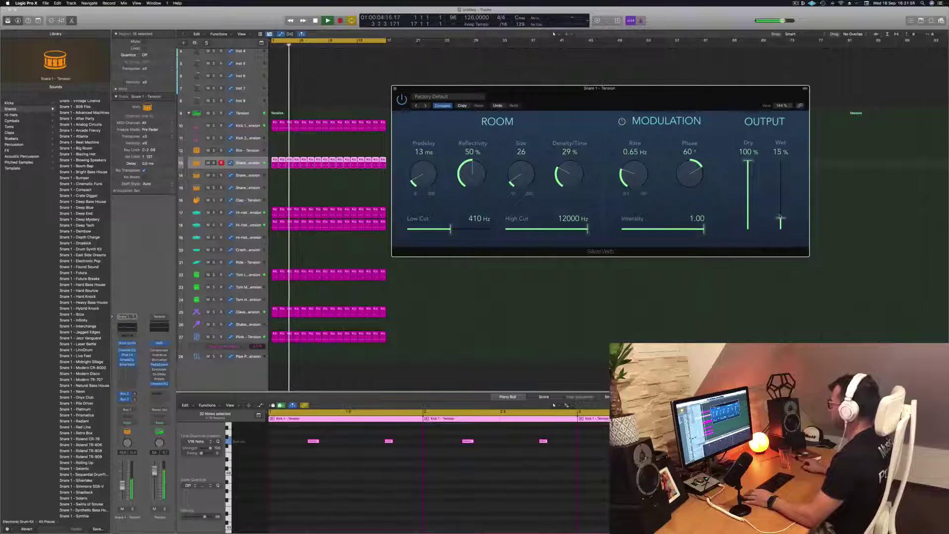
{"action": "left_click_drag", "start_coordinate": [780, 217], "coordinate": [781, 220]}
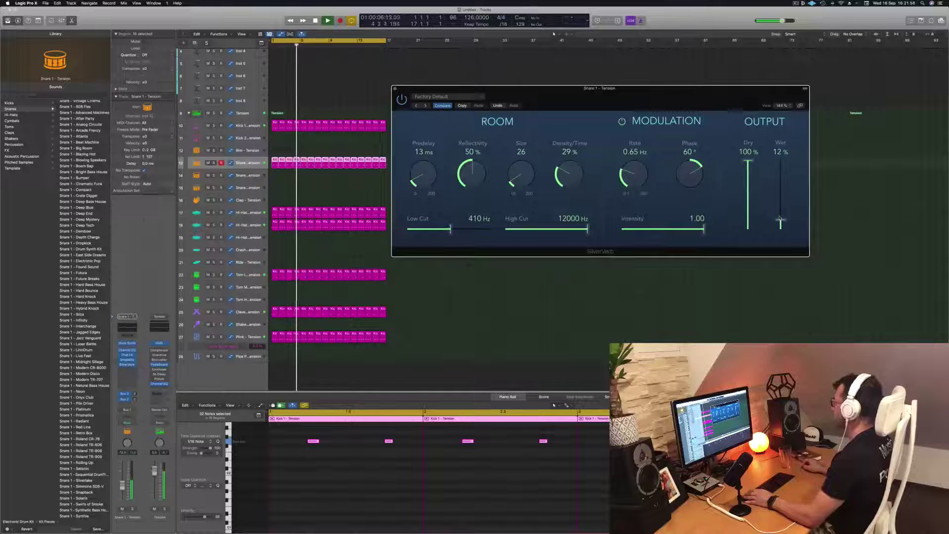
- Close the SilverVerb and Drum Synth windows of Snare 1
{"action": "left_click_drag", "start_coordinate": [531, 94], "coordinate": [536, 97]}
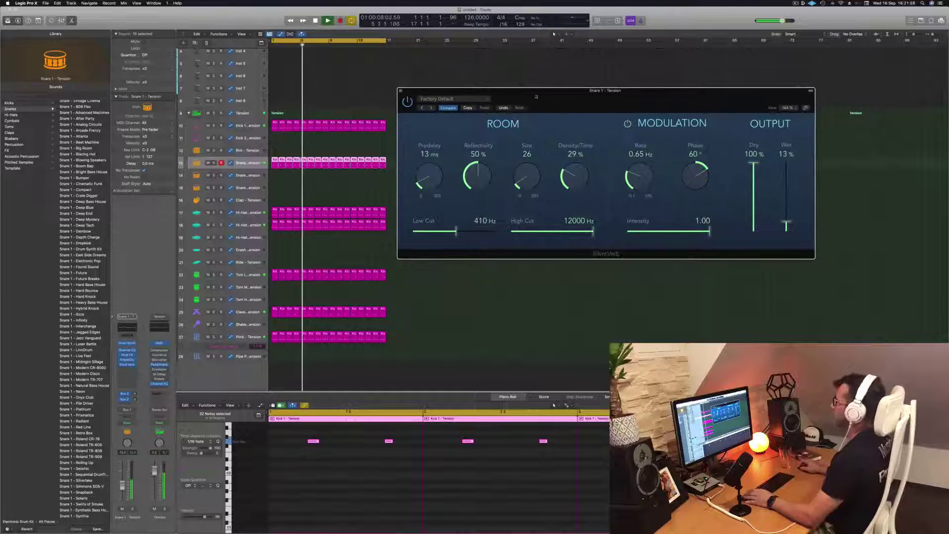
{"action": "left_click", "coordinate": [400, 91]}
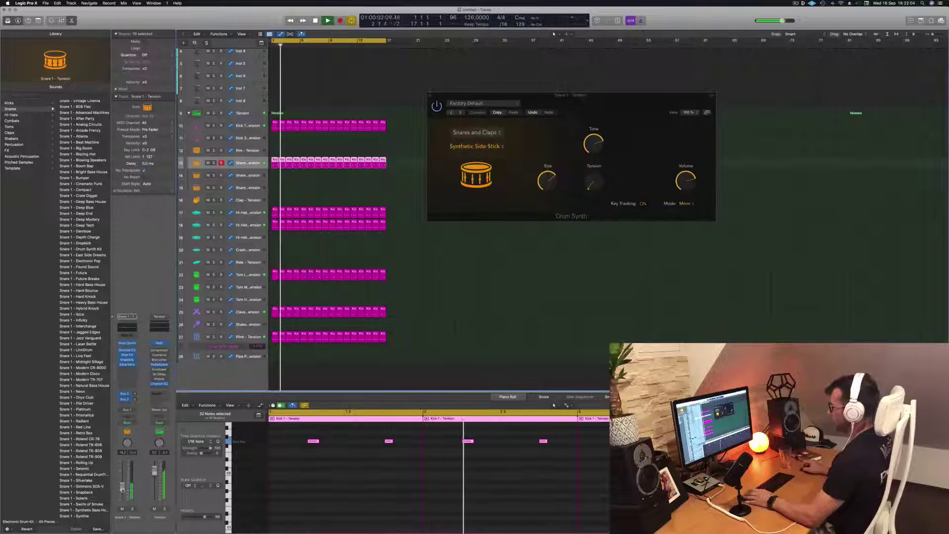
{"action": "left_click", "coordinate": [431, 97]}
- Open Alchemy on the Inst 1 track and load the 1963 Semi-Acoustic Thumb preset from the Bass category
{"action": "scroll", "coordinate": [385, 97], "scroll_direction": "up", "scroll_amount": 3}
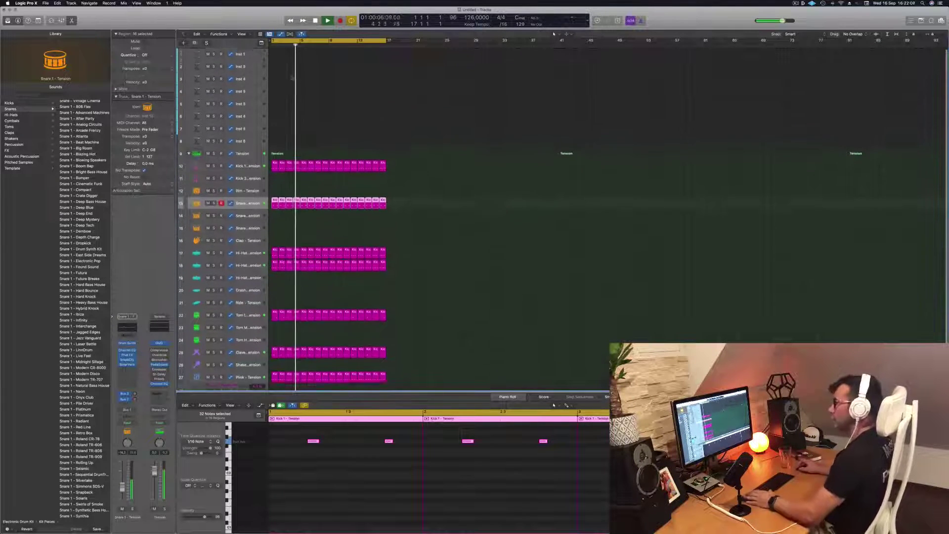
{"action": "left_click", "coordinate": [239, 59]}
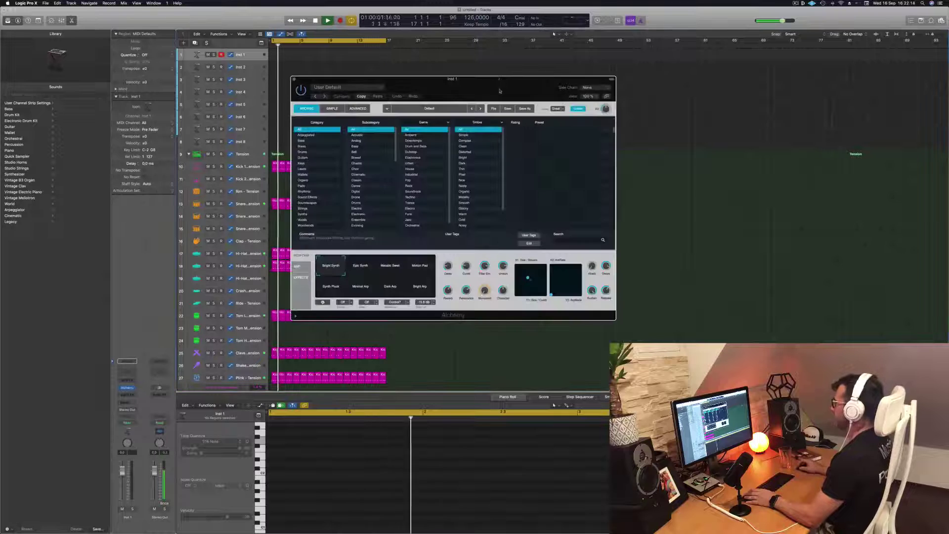
{"action": "left_click_drag", "start_coordinate": [491, 83], "coordinate": [604, 81]}
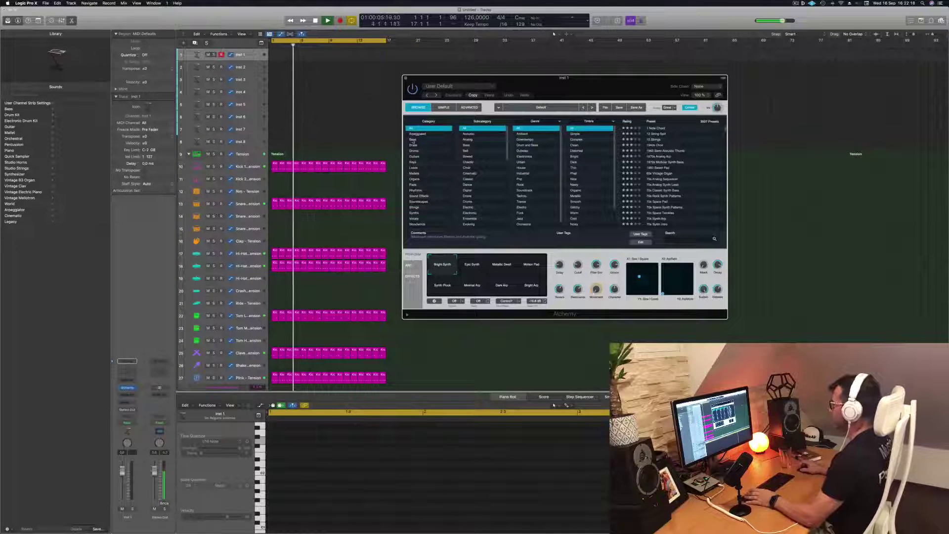
{"action": "left_click", "coordinate": [431, 139]}
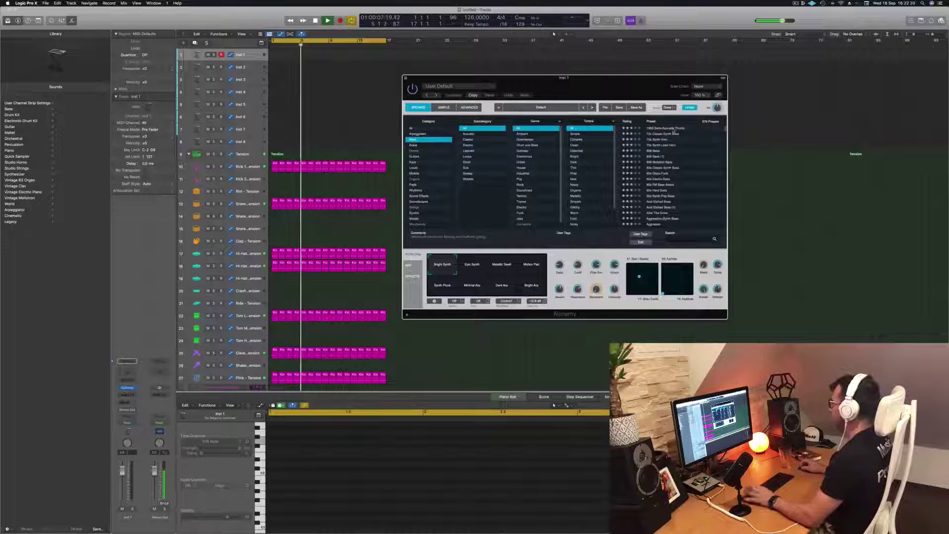
{"action": "left_click", "coordinate": [675, 128]}
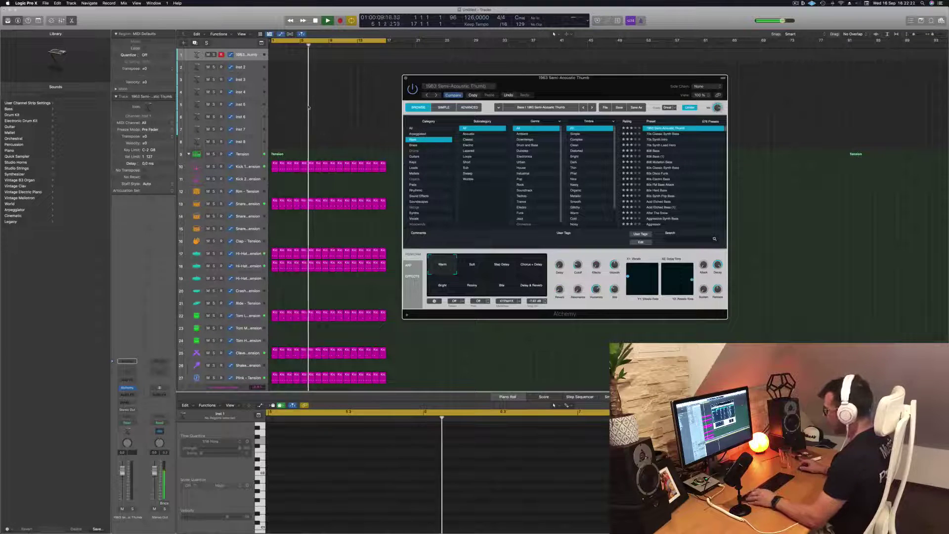
- Show the Musical Typing keyboard and audition the bass preset over the playing drums
{"action": "key", "text": "super+k"}
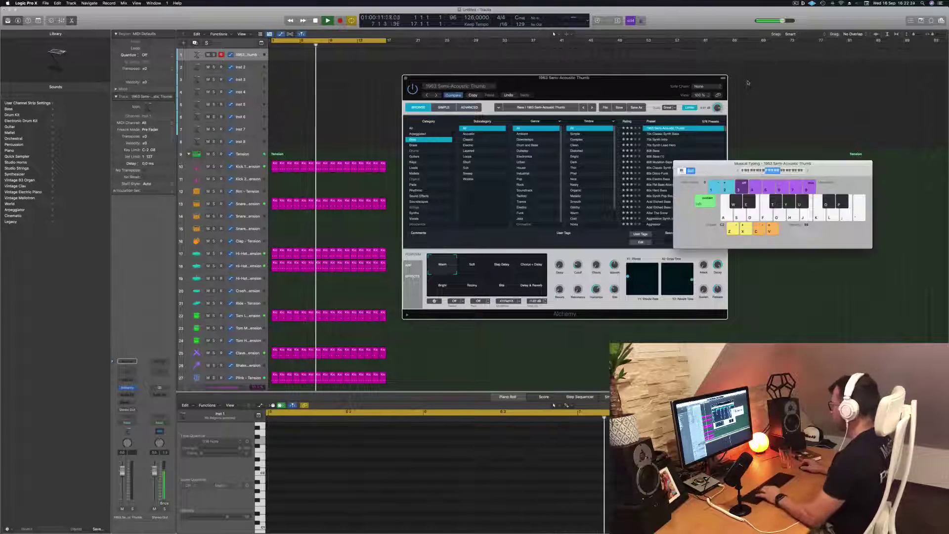
{"action": "left_click", "coordinate": [737, 171]}
{"action": "key", "text": "f"}
{"action": "key", "text": "g"}
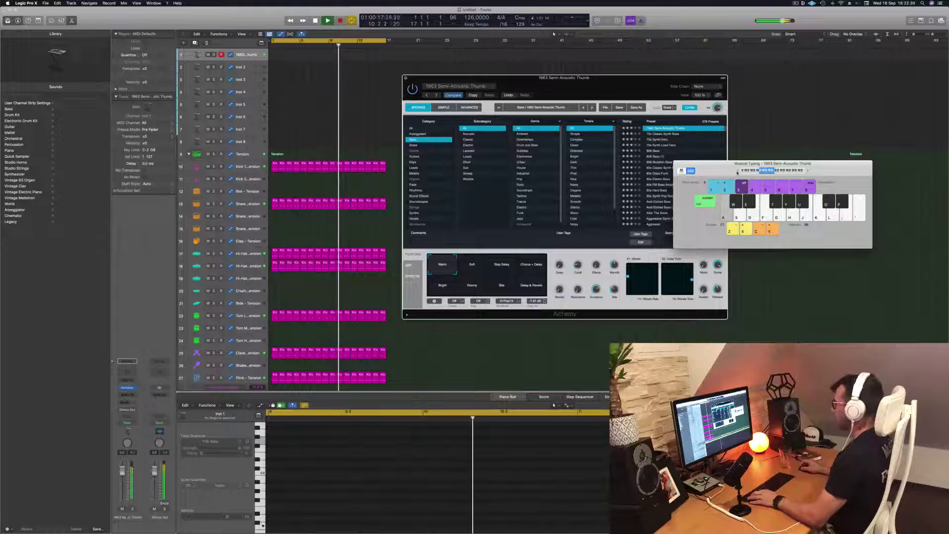
- Lower the bass channel's volume slightly while repeating low notes against the playing drums
{"action": "key", "text": "a"}
{"action": "left_click_drag", "start_coordinate": [123, 471], "coordinate": [123, 481]}
{"action": "key", "text": "a"}
{"action": "key", "text": "a"}
{"action": "key", "text": "a"}
{"action": "key", "text": "a"}
{"action": "key", "text": "s"}
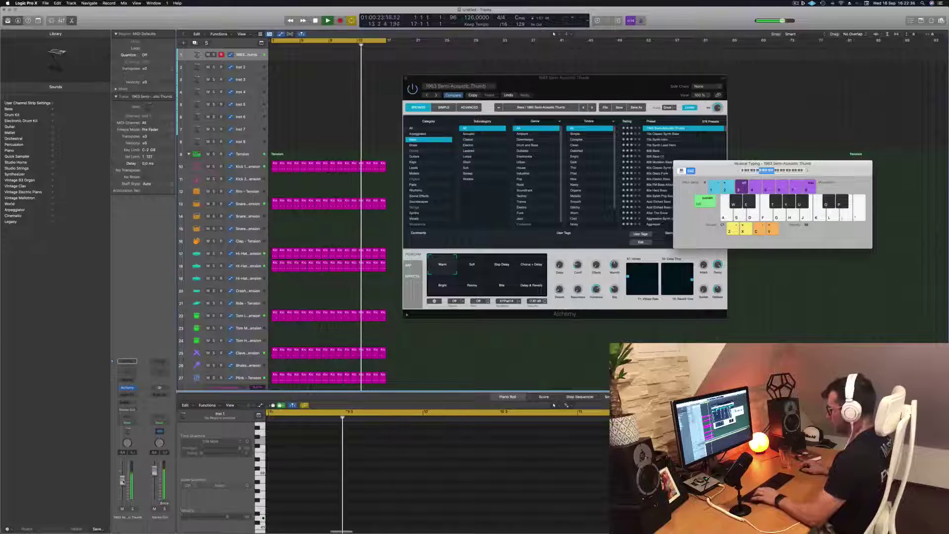
- Audition a short line of higher notes on the bass preset over the looping drums
{"action": "key", "text": "k"}
{"action": "key", "text": "j"}
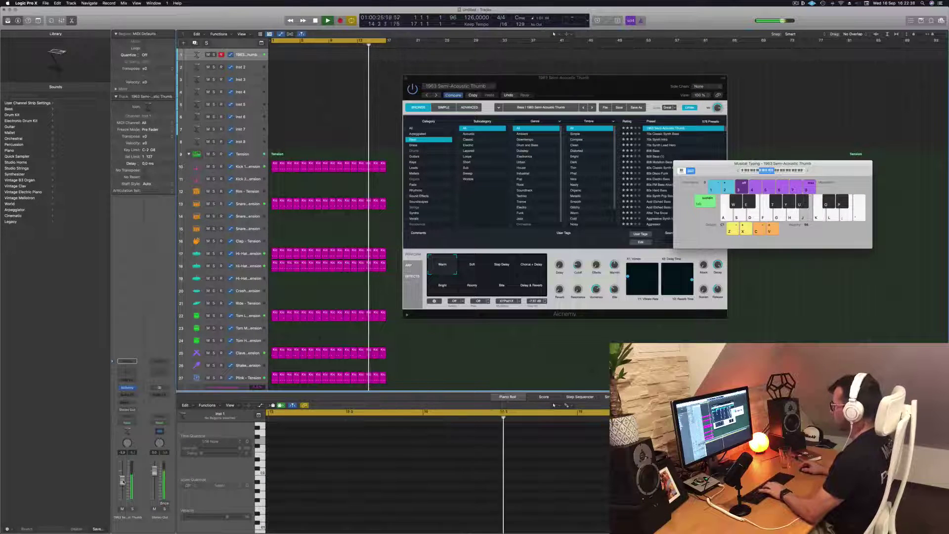
{"action": "key", "text": "k"}
{"action": "key", "text": "l"}
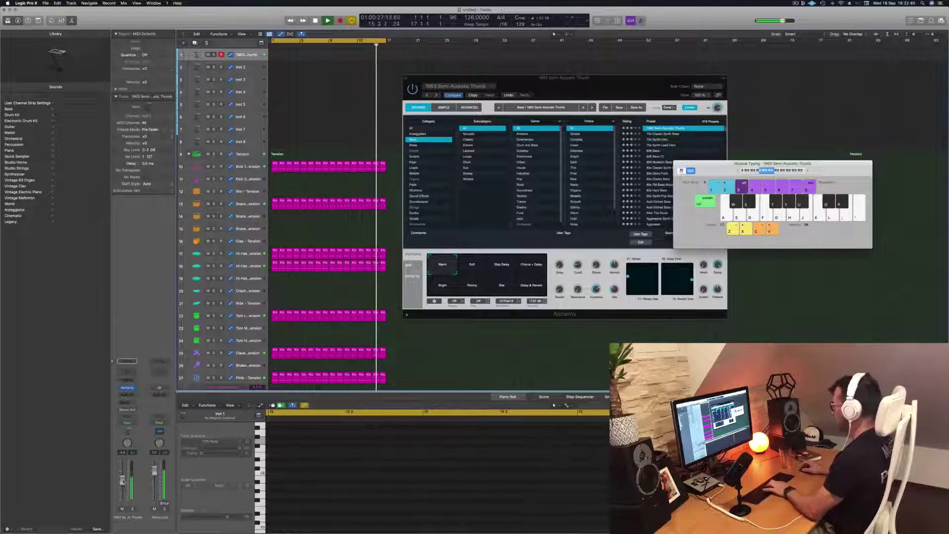
{"action": "key", "text": "semicolon"}
{"action": "key", "text": "l"}
{"action": "key", "text": "k"}
{"action": "key", "text": "k"}
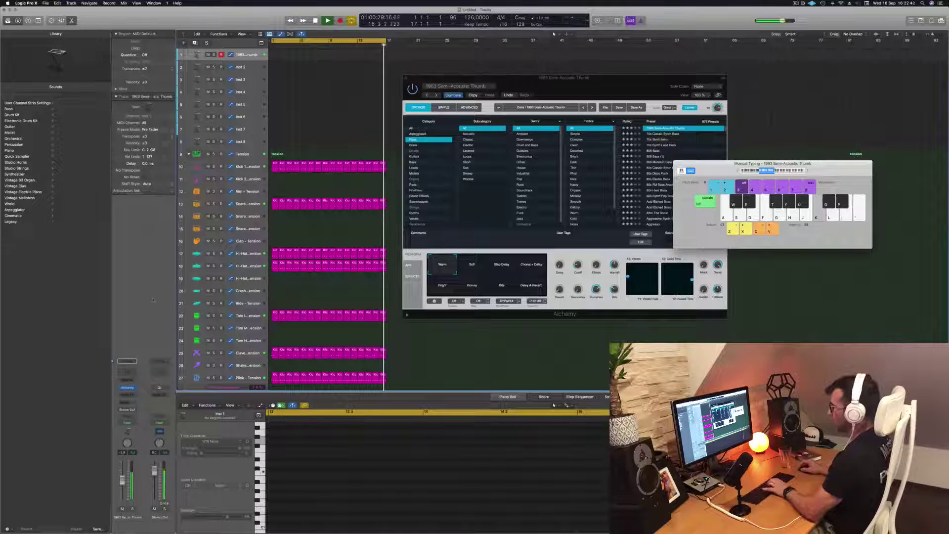
{"action": "key", "text": "l"}
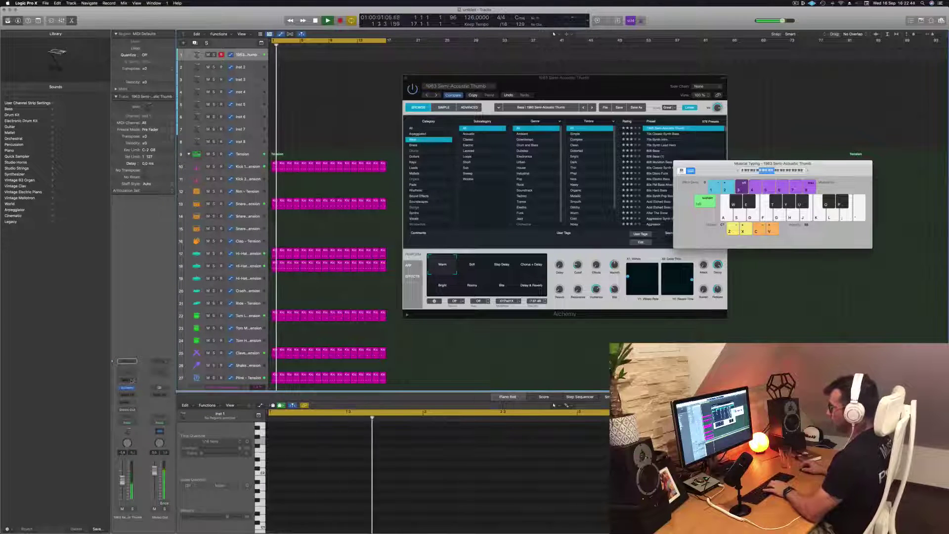
- Insert a Compressor as an audio effect on the bass channel and play a test note through it
{"action": "left_click", "coordinate": [130, 379]}
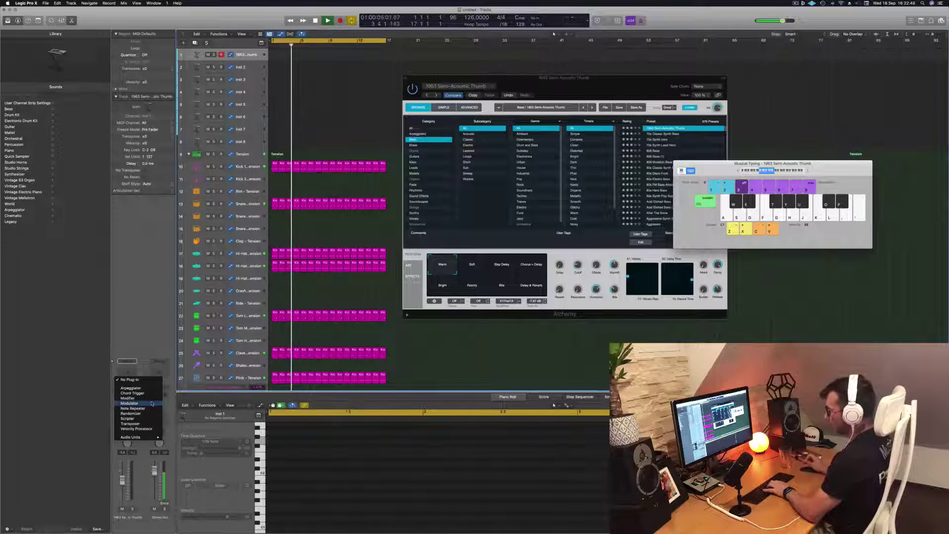
{"action": "left_click", "coordinate": [159, 342]}
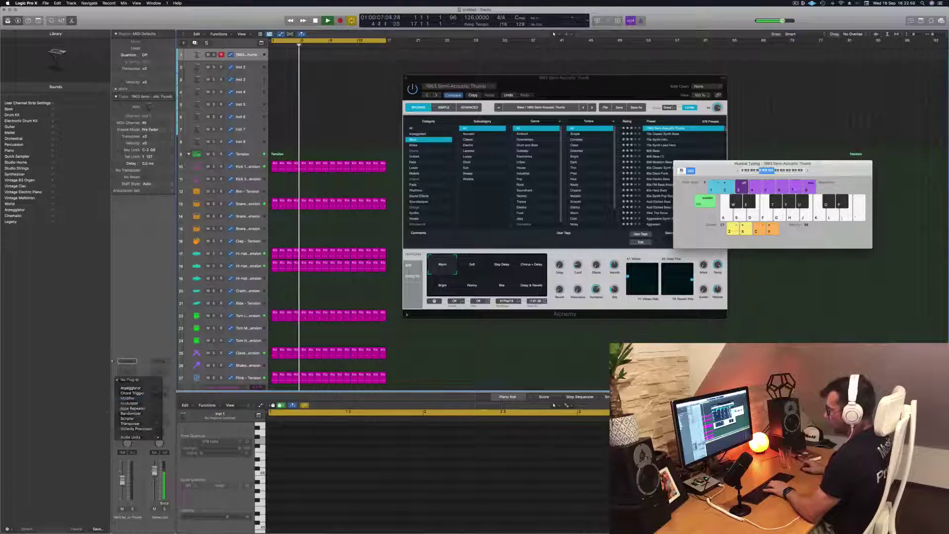
{"action": "left_click", "coordinate": [127, 394]}
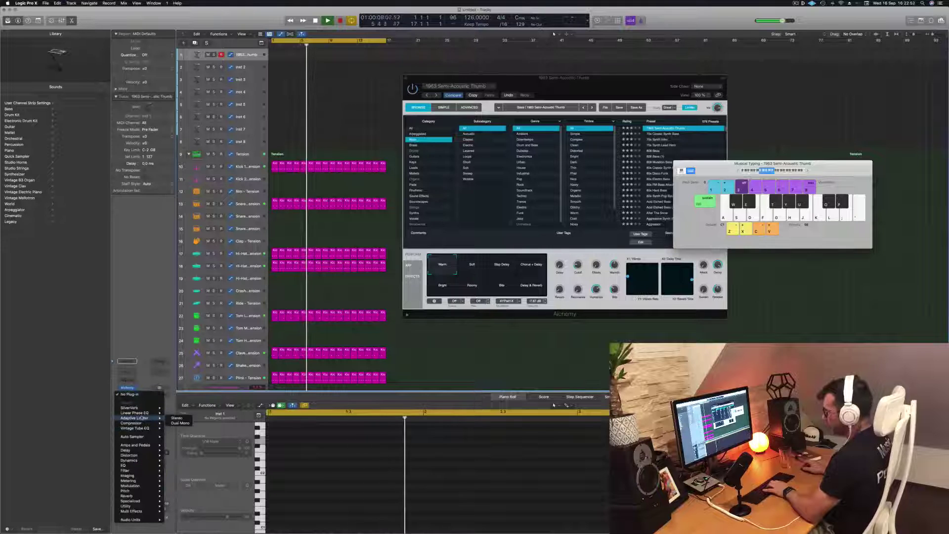
{"action": "left_click", "coordinate": [175, 424]}
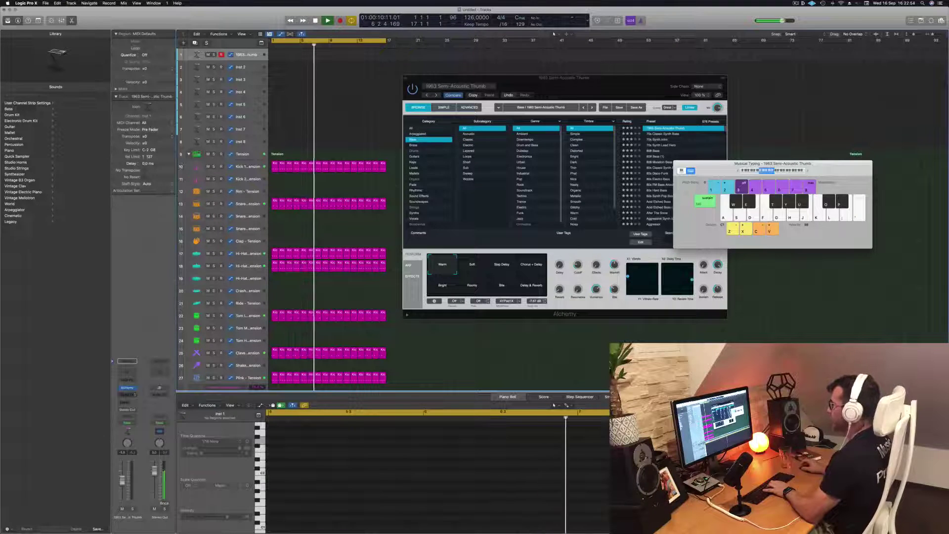
{"action": "key", "text": "k"}
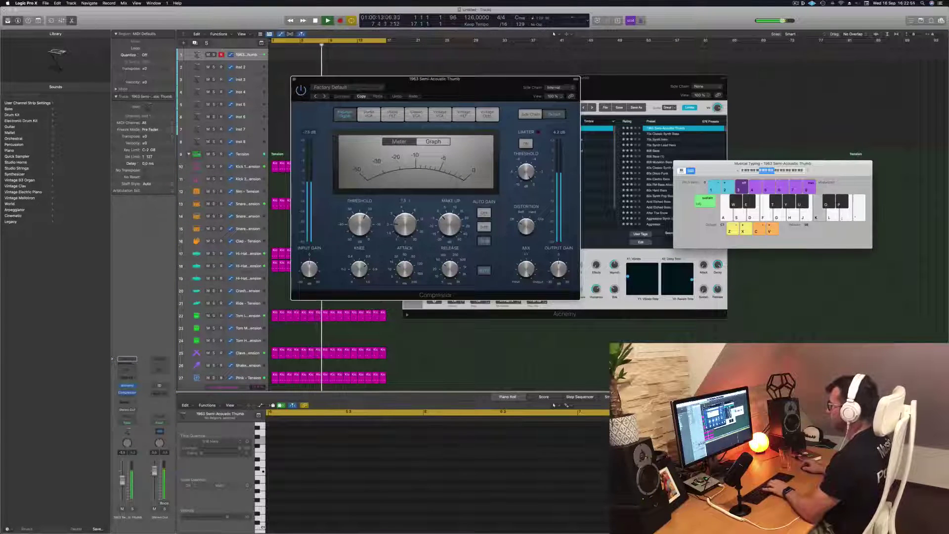
- Adjust the ratio and threshold of the bass Compressor while playing test notes
{"action": "left_click_drag", "start_coordinate": [401, 221], "coordinate": [401, 216]}
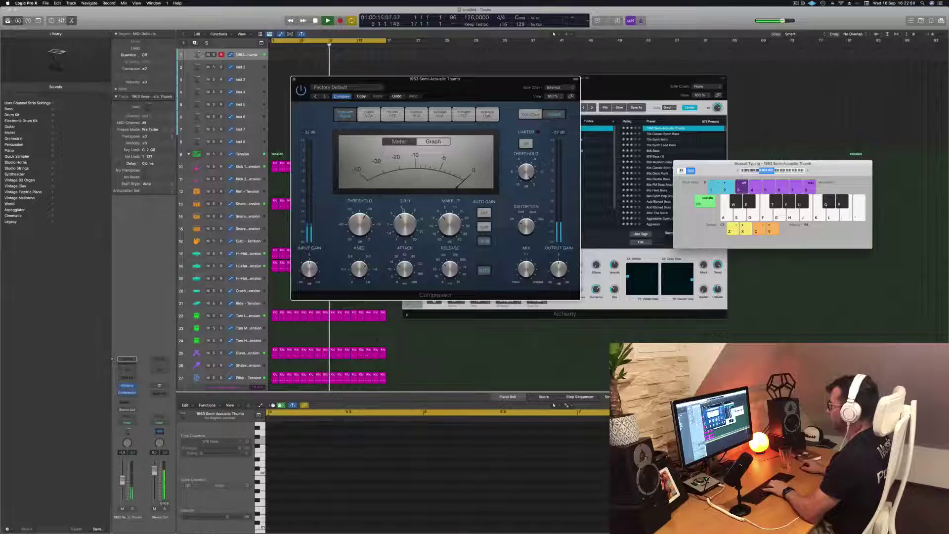
{"action": "key", "text": "k"}
{"action": "key", "text": "k"}
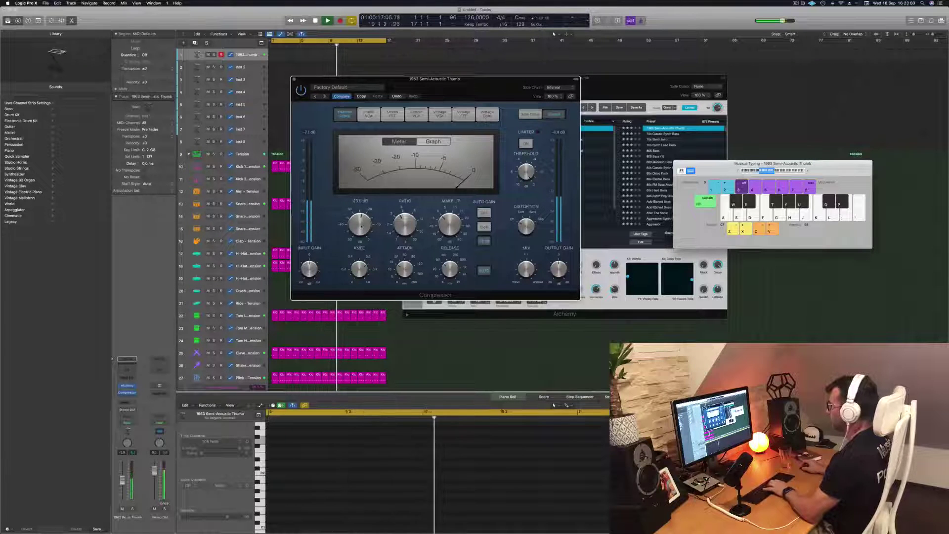
{"action": "left_click_drag", "start_coordinate": [360, 220], "coordinate": [361, 227]}
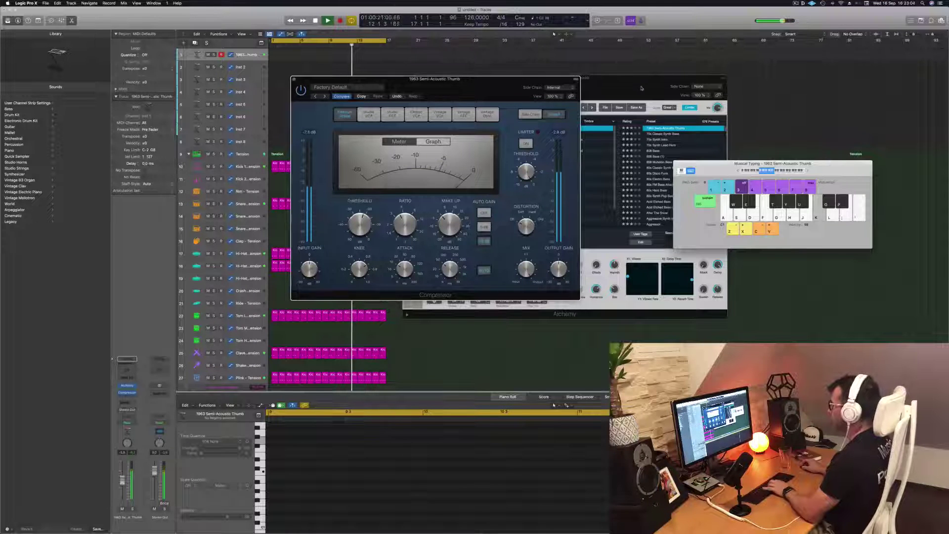
{"action": "key", "text": "k"}
- Add a Channel EQ to the bass channel and low-pass it at 192 Hz with a 48 dB/Oct slope
{"action": "double_click", "coordinate": [127, 369]}
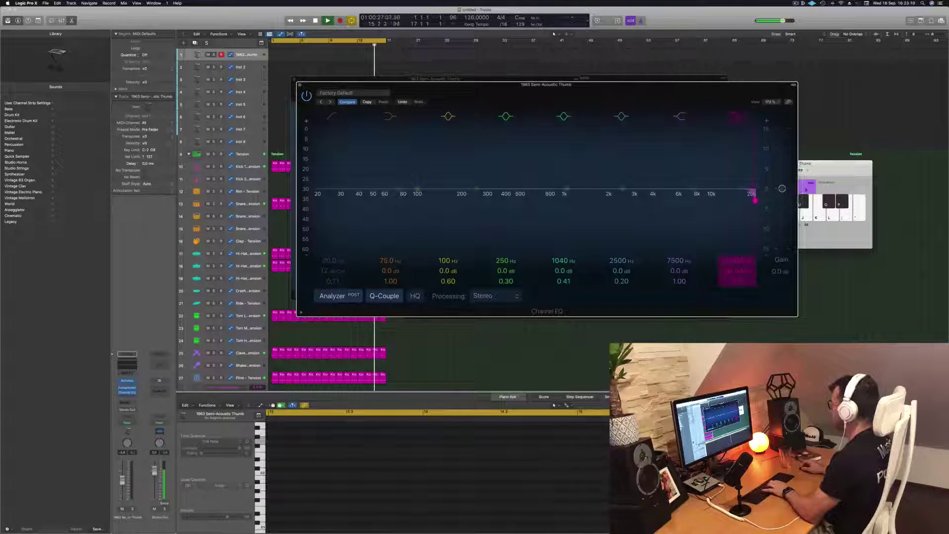
{"action": "left_click_drag", "start_coordinate": [755, 201], "coordinate": [553, 201]}
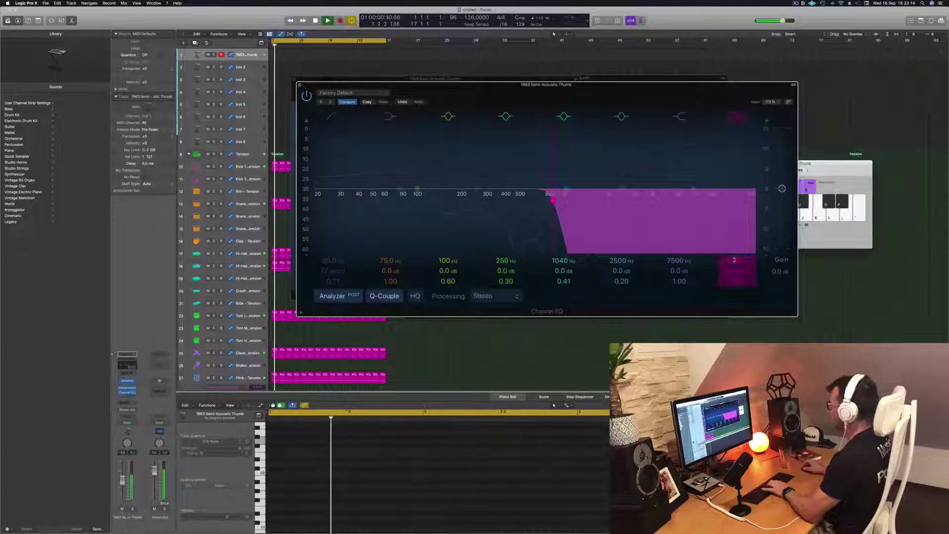
{"action": "left_click_drag", "start_coordinate": [732, 259], "coordinate": [732, 287]}
{"action": "key", "text": "k"}
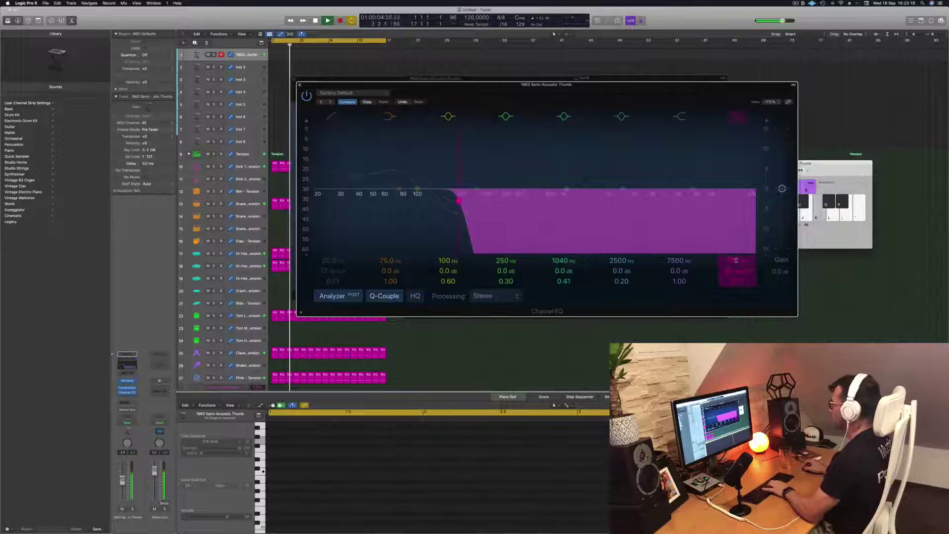
{"action": "key", "text": "k"}
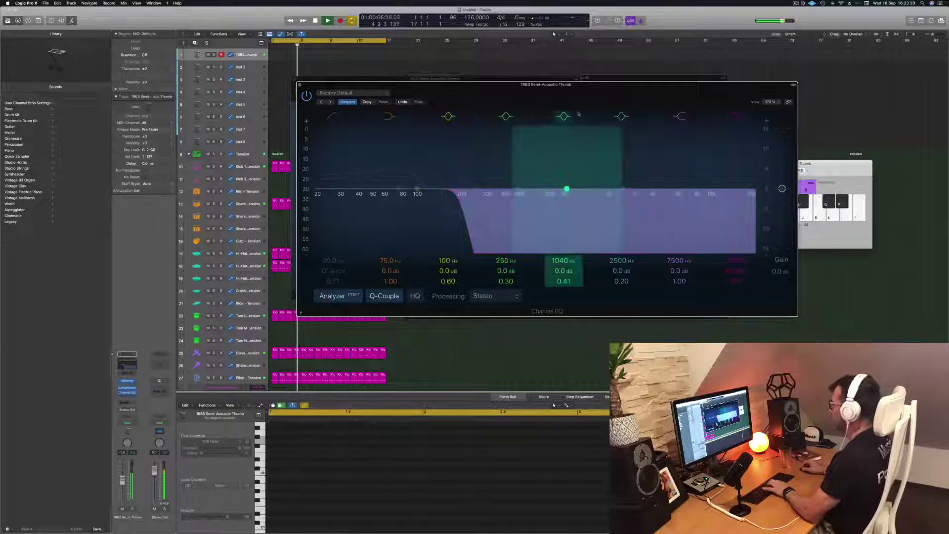
- Bring Alchemy in front of the EQ and audition its sound snapshots from Soft and Step Delay through to Delay & Reverb
{"action": "left_click_drag", "start_coordinate": [602, 93], "coordinate": [644, 188]}
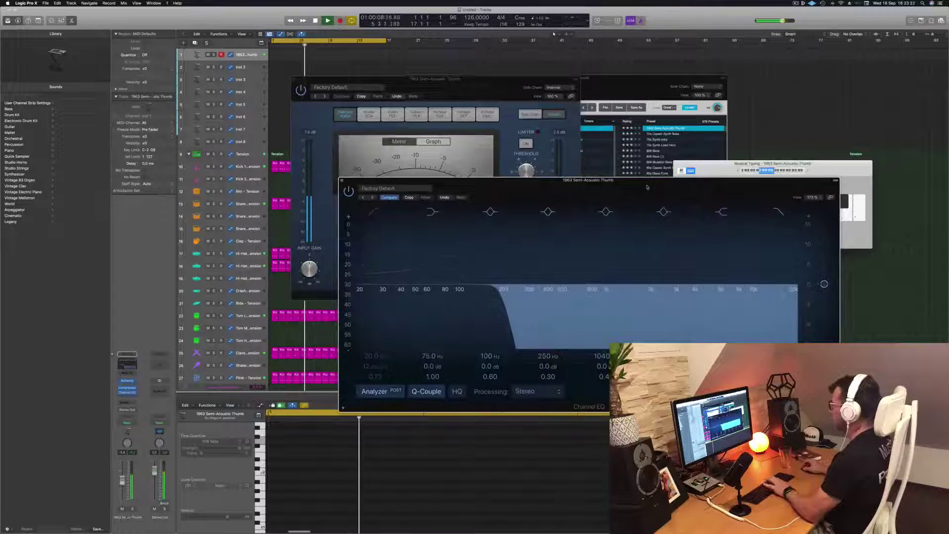
{"action": "left_click", "coordinate": [648, 88]}
{"action": "left_click_drag", "start_coordinate": [648, 87], "coordinate": [641, 88]}
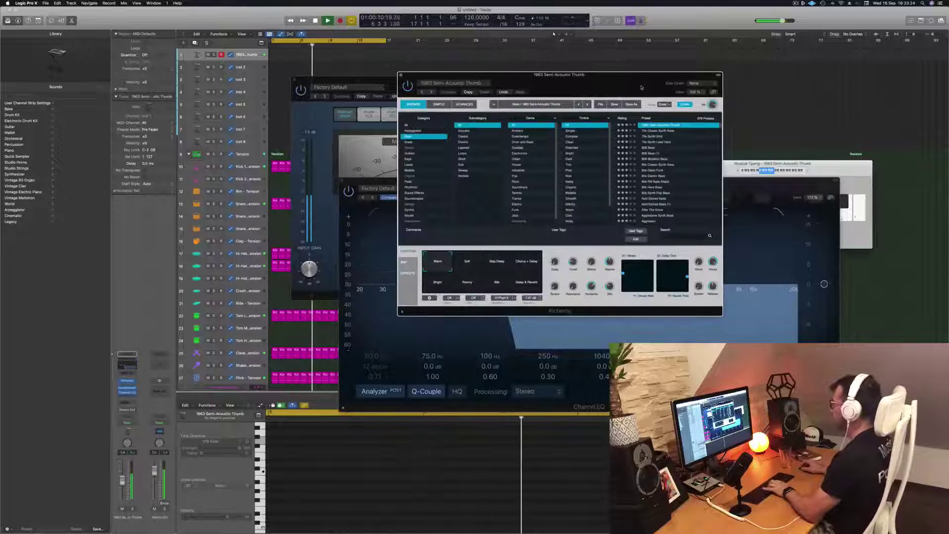
{"action": "left_click", "coordinate": [480, 261]}
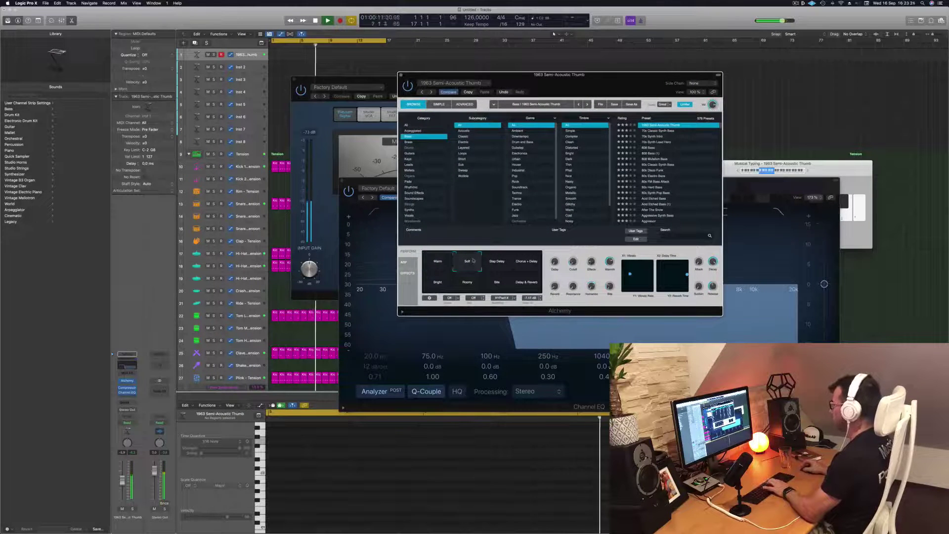
{"action": "left_click", "coordinate": [497, 264]}
{"action": "left_click", "coordinate": [530, 265]}
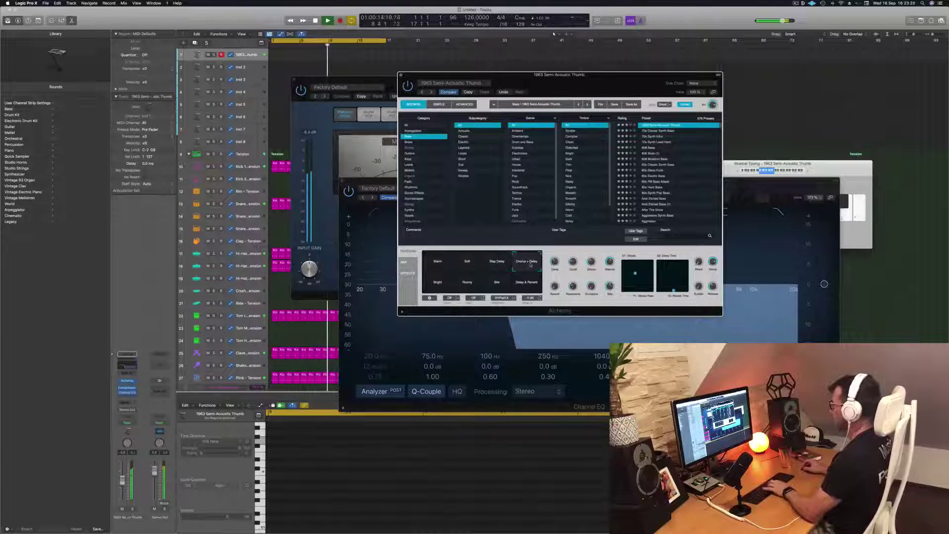
{"action": "left_click", "coordinate": [441, 282]}
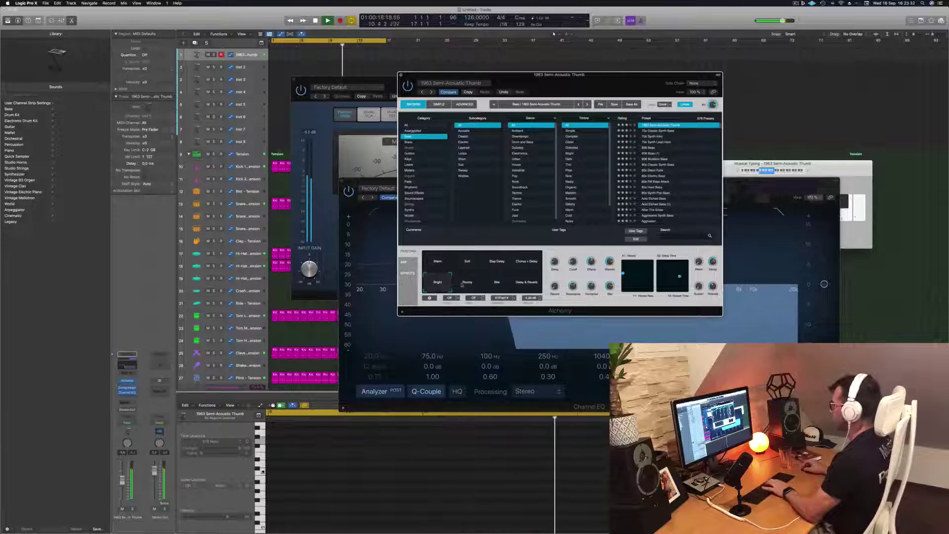
{"action": "left_click", "coordinate": [462, 284]}
{"action": "left_click", "coordinate": [499, 286]}
{"action": "left_click", "coordinate": [527, 285]}
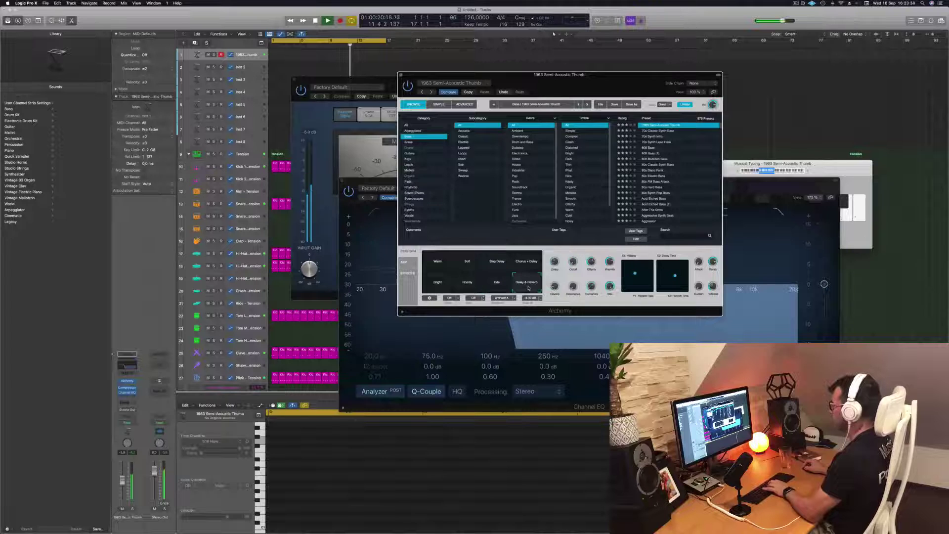
- Load the 70s Classic Synth Bass preset in Alchemy and move its window aside
{"action": "left_click", "coordinate": [667, 133]}
{"action": "left_click_drag", "start_coordinate": [626, 87], "coordinate": [762, 91]}
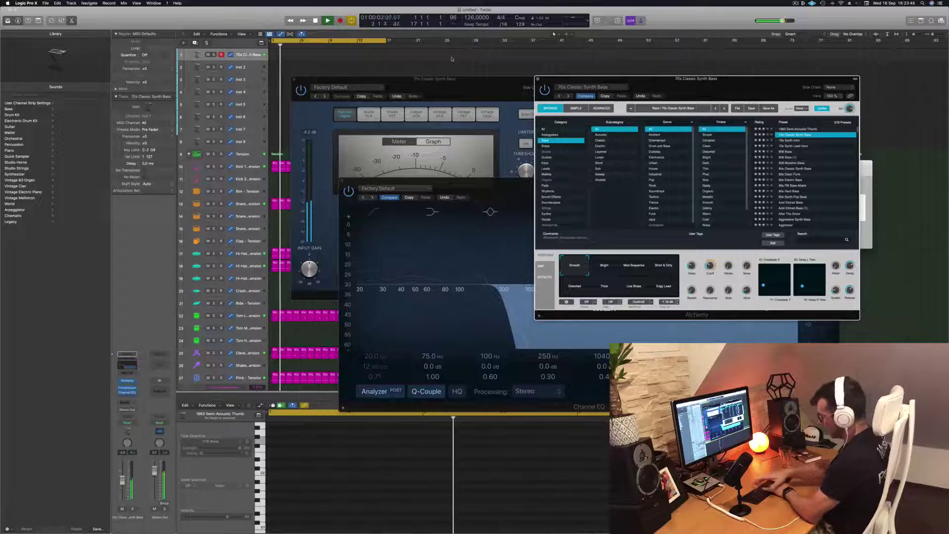
- Record a short repeated-note part on the bass track and move the region to the start of bar 1
{"action": "key", "text": "r"}
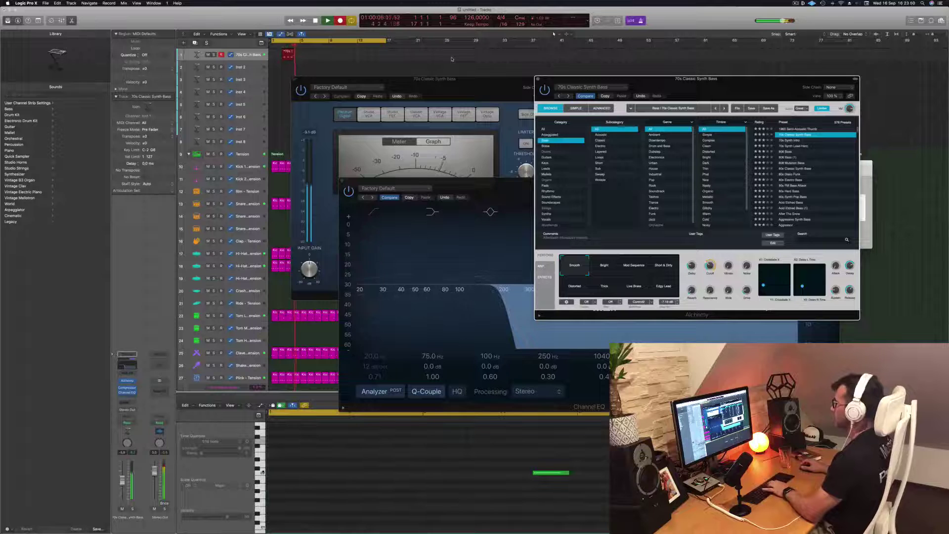
{"action": "key", "text": "space"}
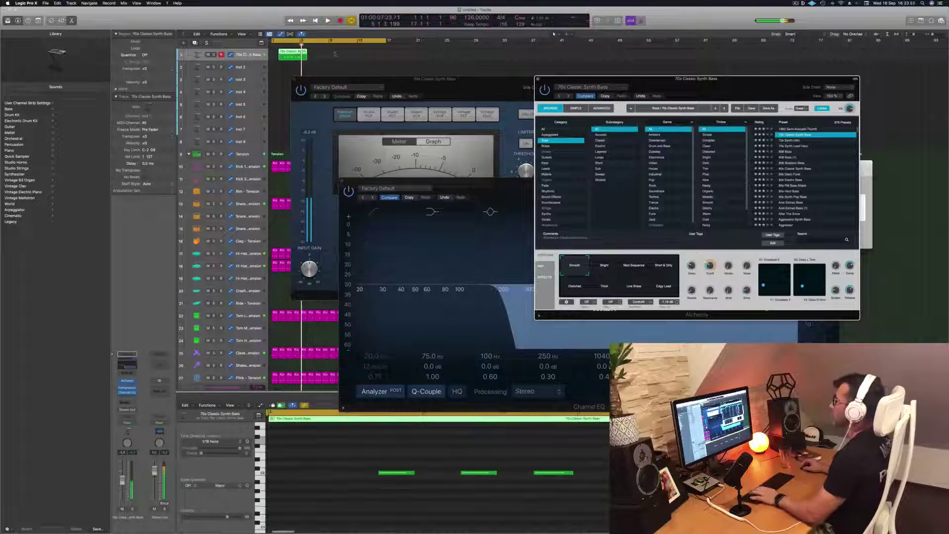
{"action": "left_click_drag", "start_coordinate": [292, 55], "coordinate": [285, 55]}
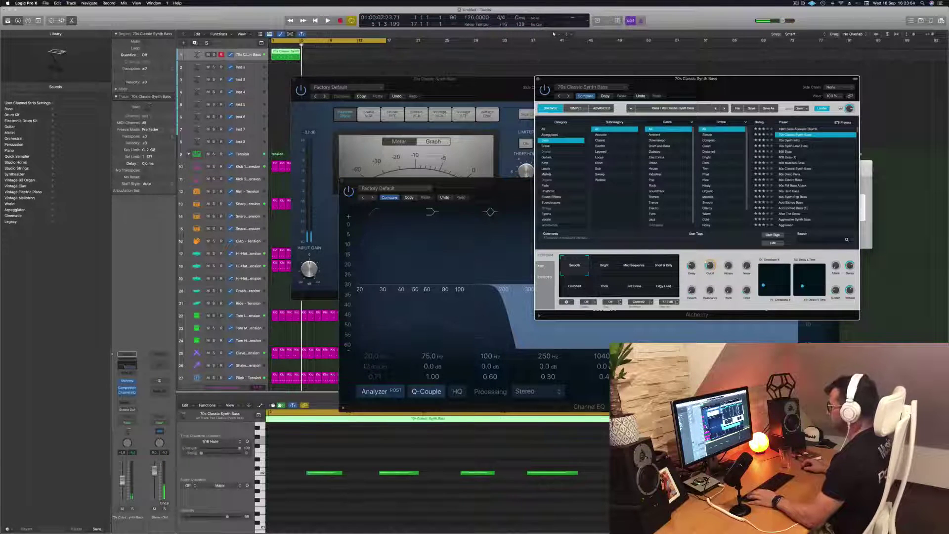
- Shift the first note of the recorded bass region slightly later in the Piano Roll
{"action": "key", "text": "super+Left"}
{"action": "key", "text": "super+Left"}
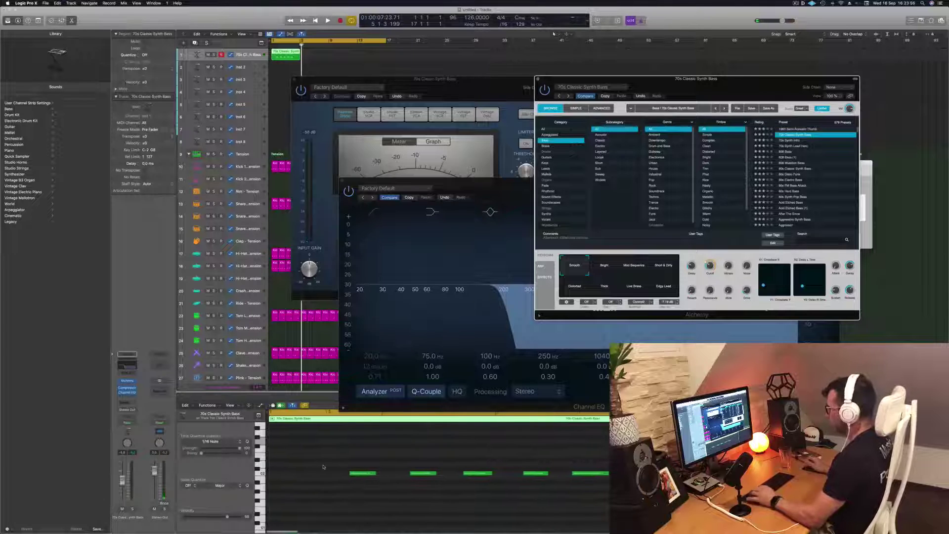
{"action": "left_click", "coordinate": [321, 463]}
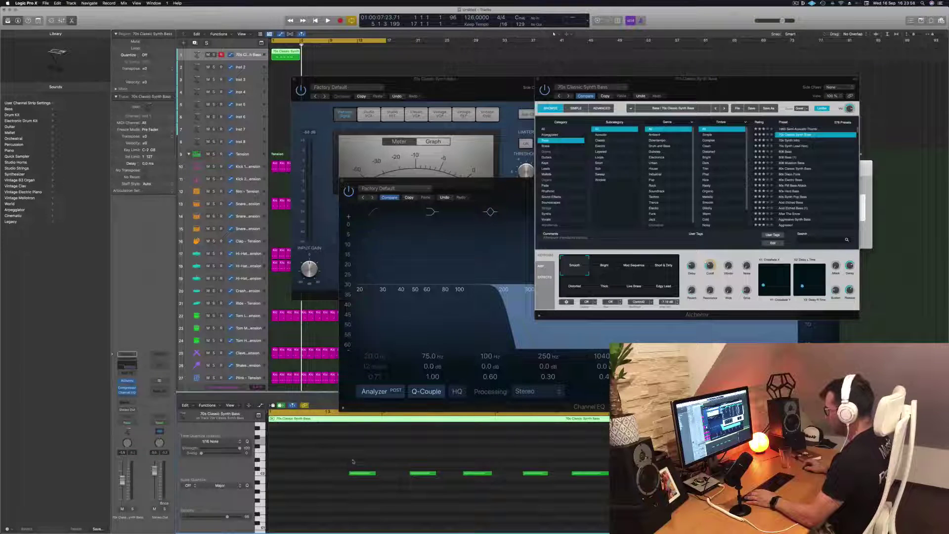
{"action": "left_click", "coordinate": [361, 475]}
{"action": "scroll", "coordinate": [376, 477], "scroll_direction": "down", "scroll_amount": 3}
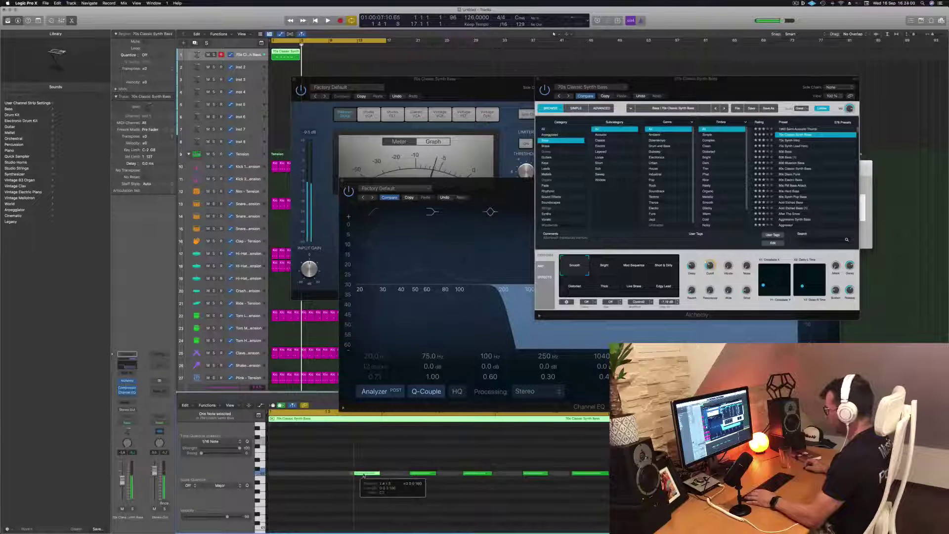
{"action": "scroll", "coordinate": [409, 454], "scroll_direction": "up", "scroll_amount": 2}
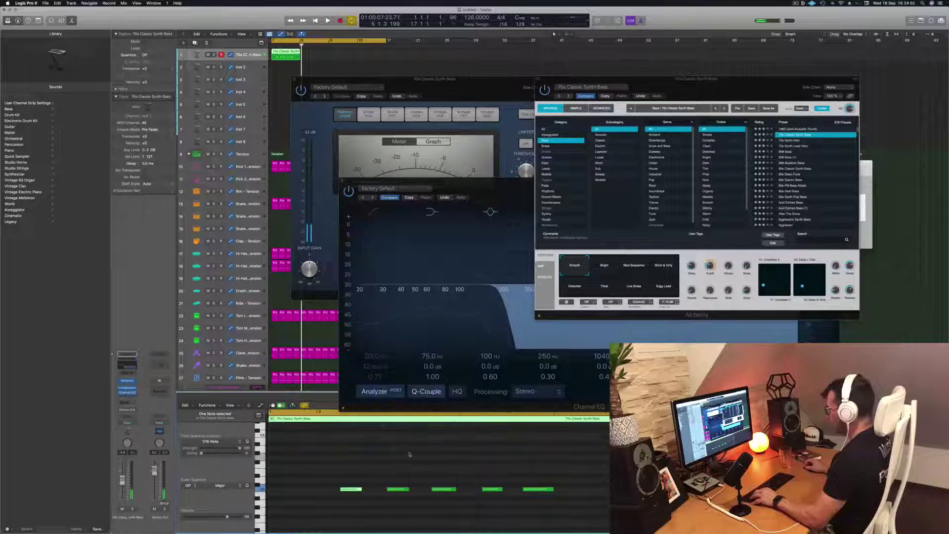
- Shift the third bass note slightly later and delete the second and fourth notes in the Piano Roll
{"action": "left_click_drag", "start_coordinate": [476, 186], "coordinate": [527, 123]}
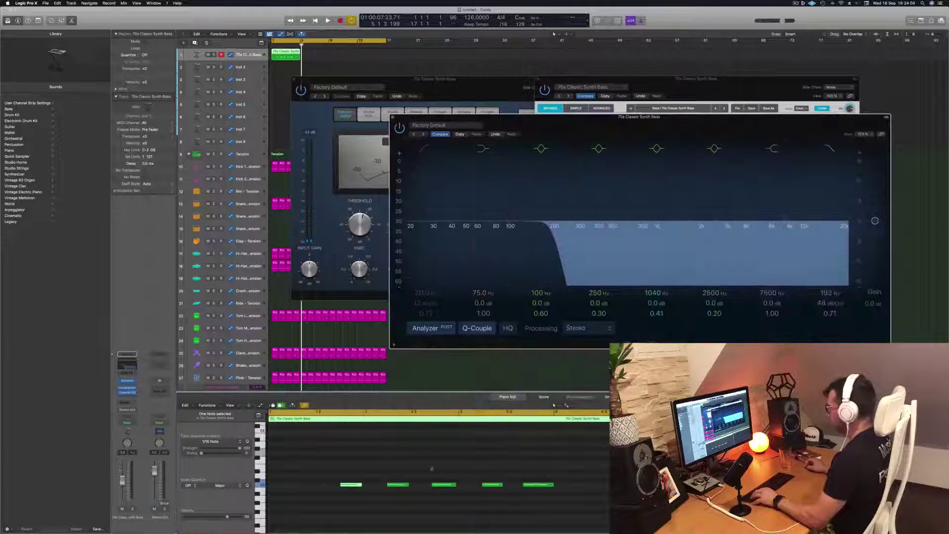
{"action": "scroll", "coordinate": [384, 452], "scroll_direction": "down", "scroll_amount": 2}
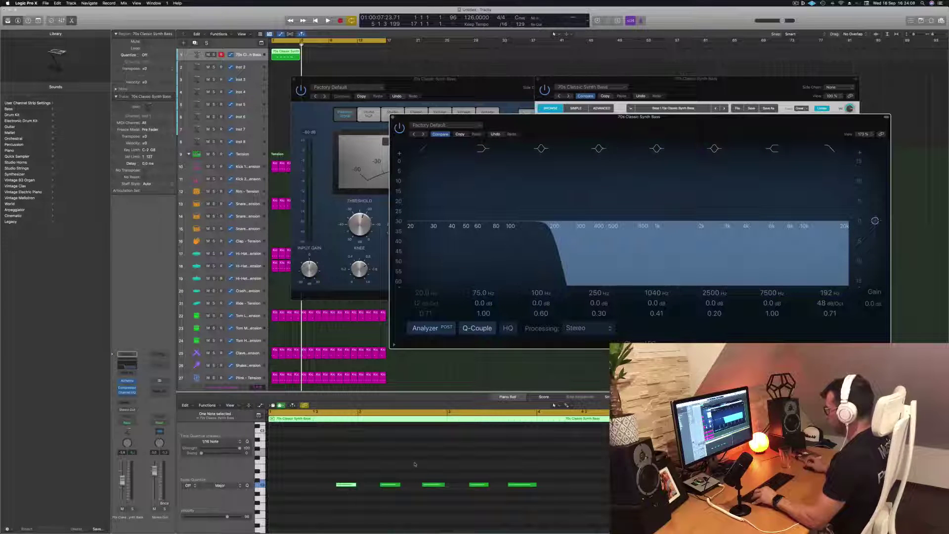
{"action": "left_click_drag", "start_coordinate": [433, 486], "coordinate": [435, 486]}
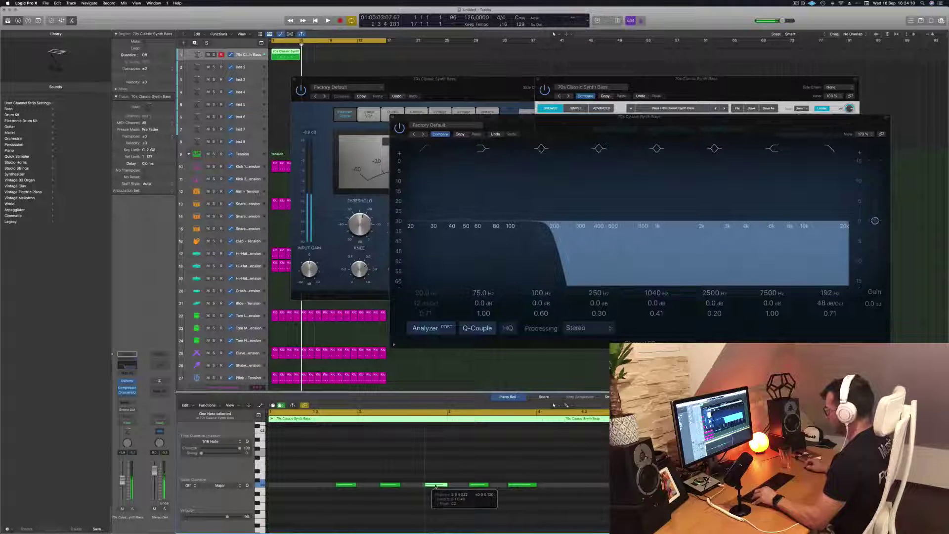
{"action": "left_click", "coordinate": [393, 486]}
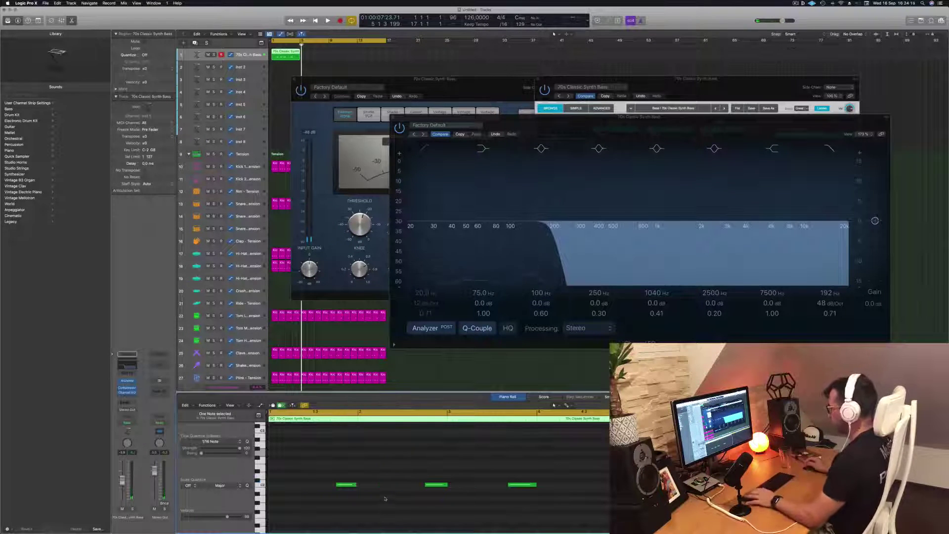
- Play the bass part with the drums and shift the last bass note slightly later in the Piano Roll
{"action": "key", "text": "space"}
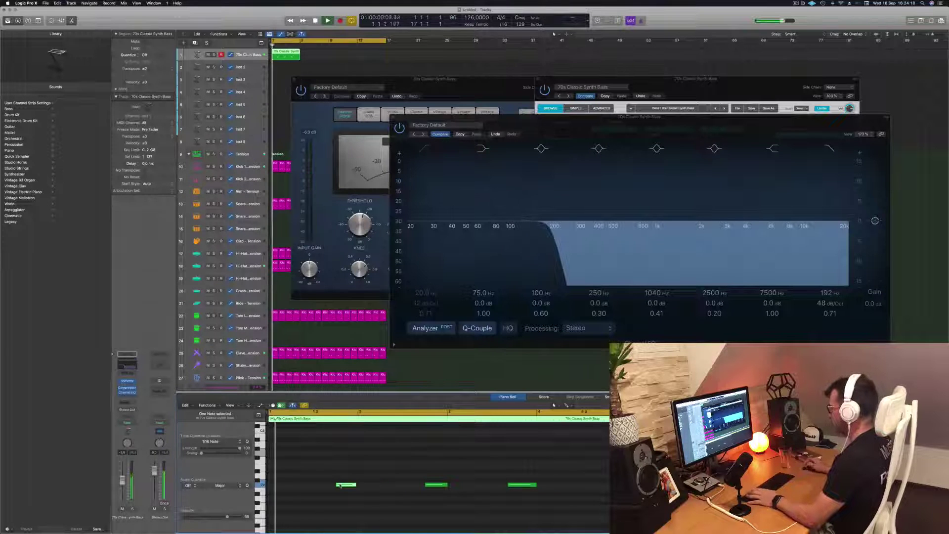
{"action": "left_click", "coordinate": [346, 485]}
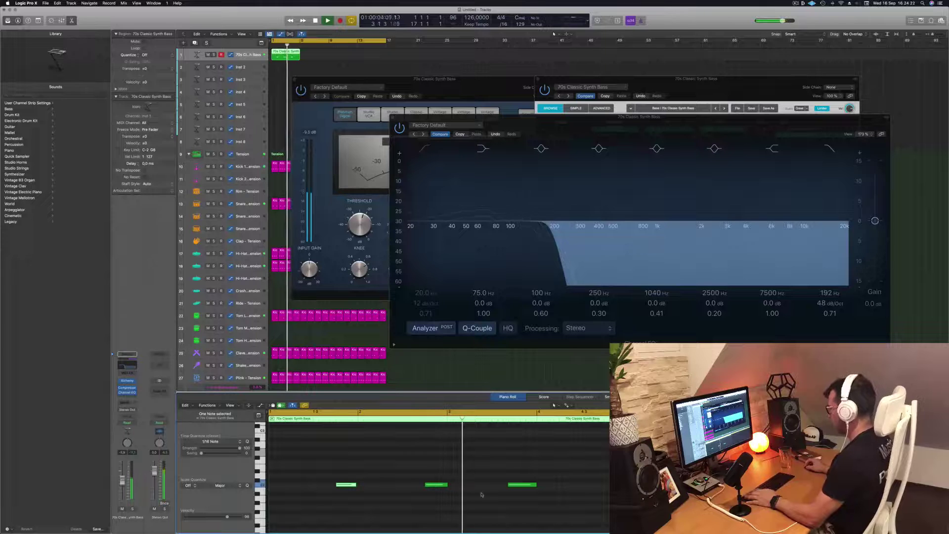
{"action": "key", "text": "space"}
{"action": "left_click", "coordinate": [525, 485]}
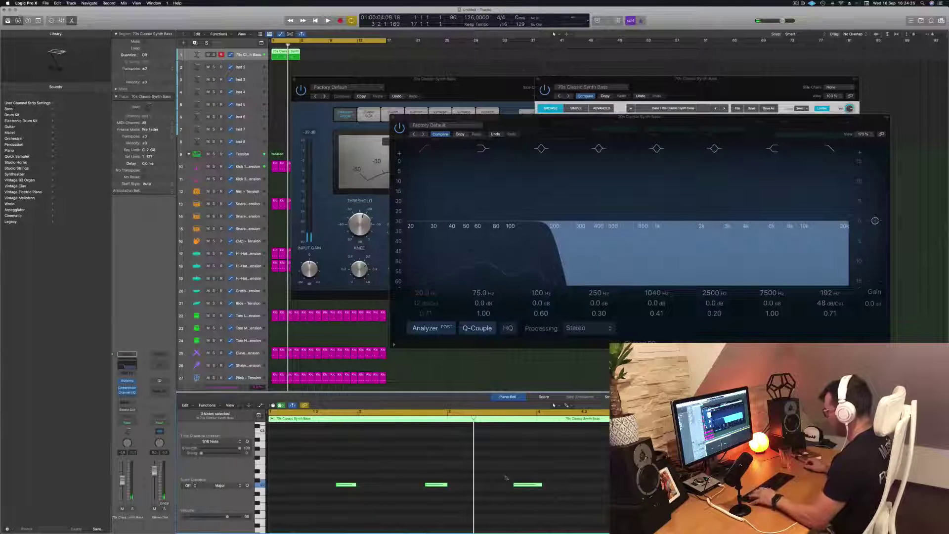
{"action": "key", "text": "space"}
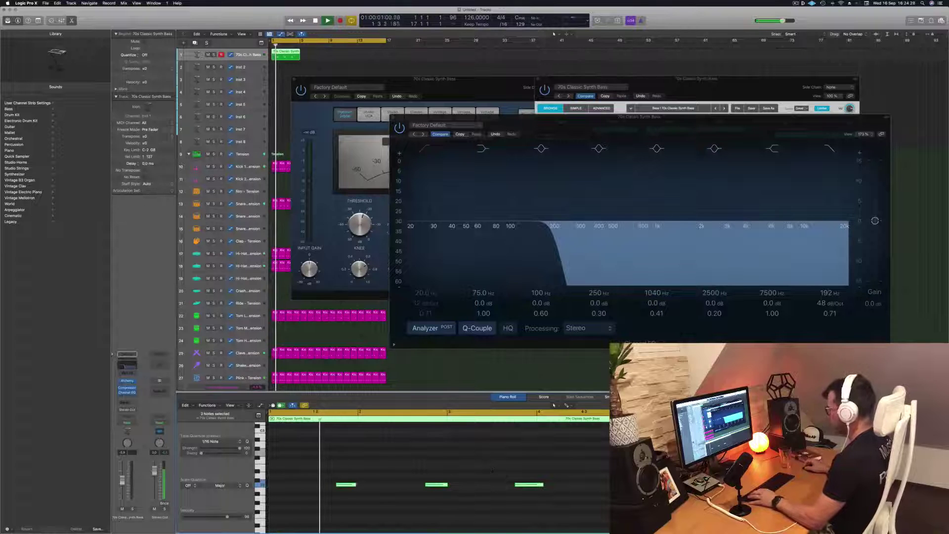
- Lengthen all three bass notes slightly, extend the last one further, and repeat the bass region to fill all 16 bars
{"action": "left_click_drag", "start_coordinate": [355, 485], "coordinate": [360, 485]}
{"action": "left_click", "coordinate": [404, 470]}
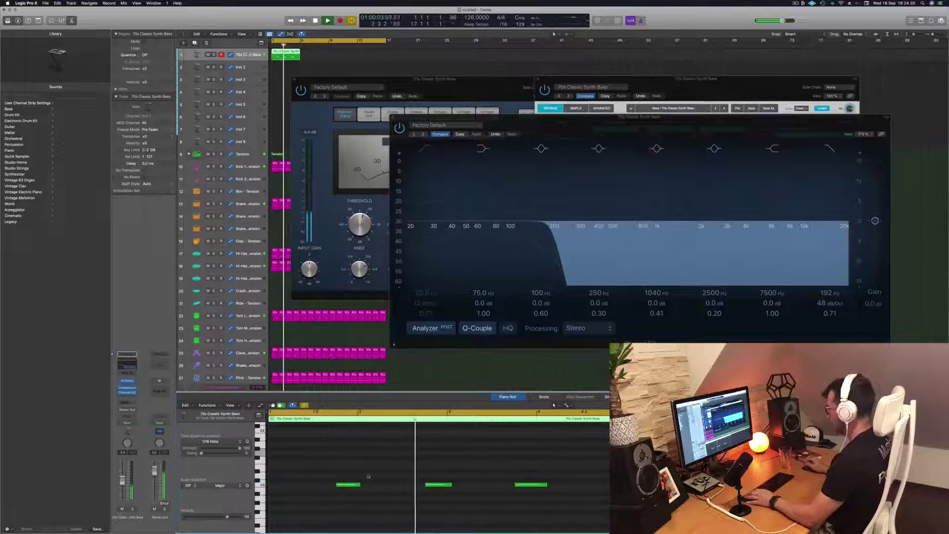
{"action": "key", "text": "super+Left"}
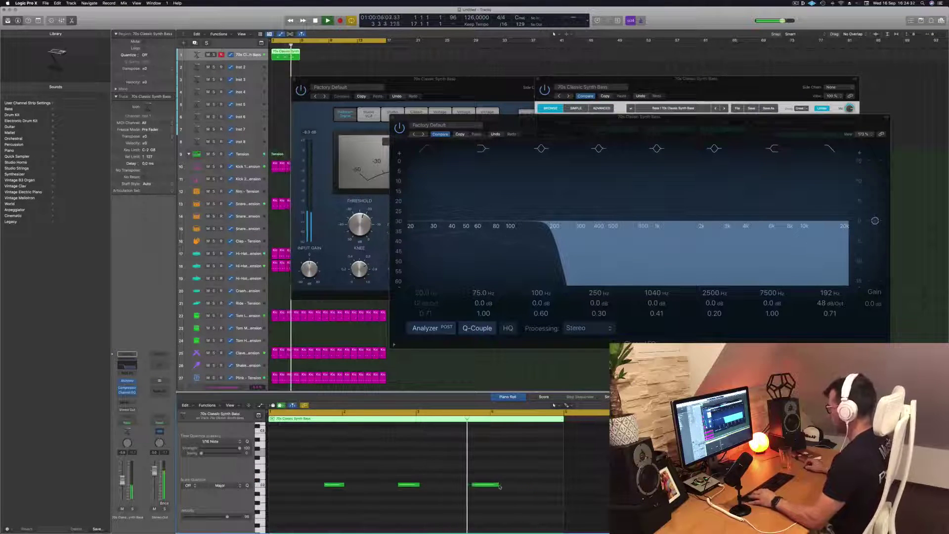
{"action": "left_click_drag", "start_coordinate": [499, 484], "coordinate": [505, 484]}
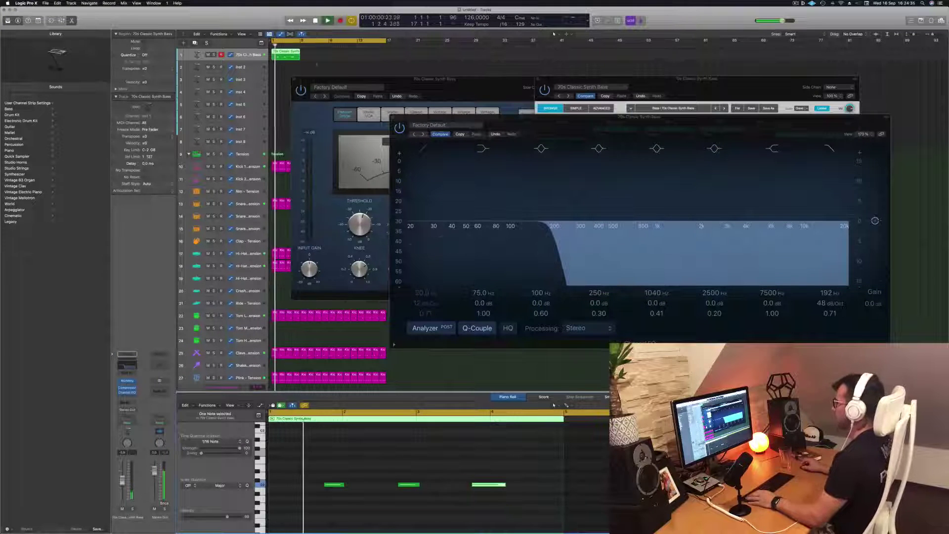
{"action": "left_click_drag", "start_coordinate": [295, 55], "coordinate": [346, 59]}
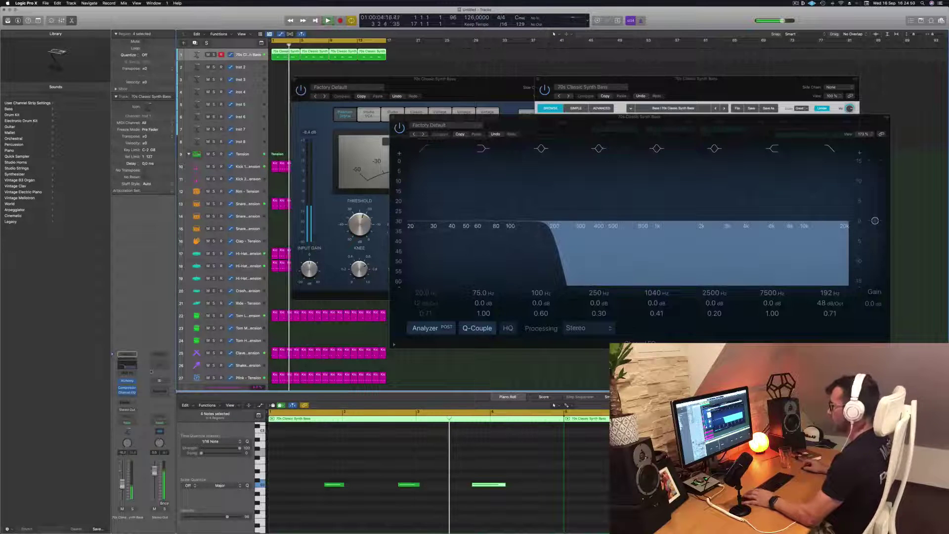
- Audition the Bright, Mod Sequence and Distorted snapshots in the bass track's Alchemy, choose Edgy Lead, and close the synth window
{"action": "left_click", "coordinate": [127, 382]}
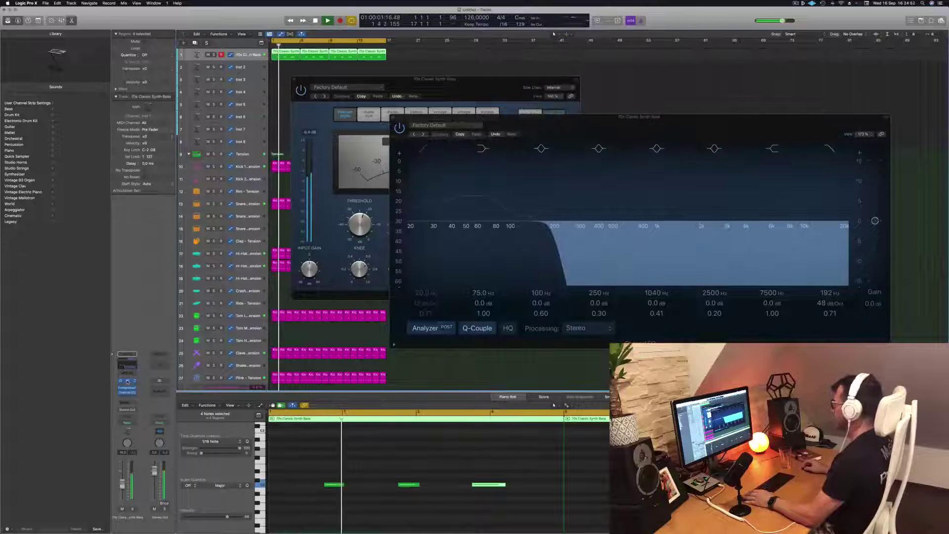
{"action": "left_click", "coordinate": [127, 381]}
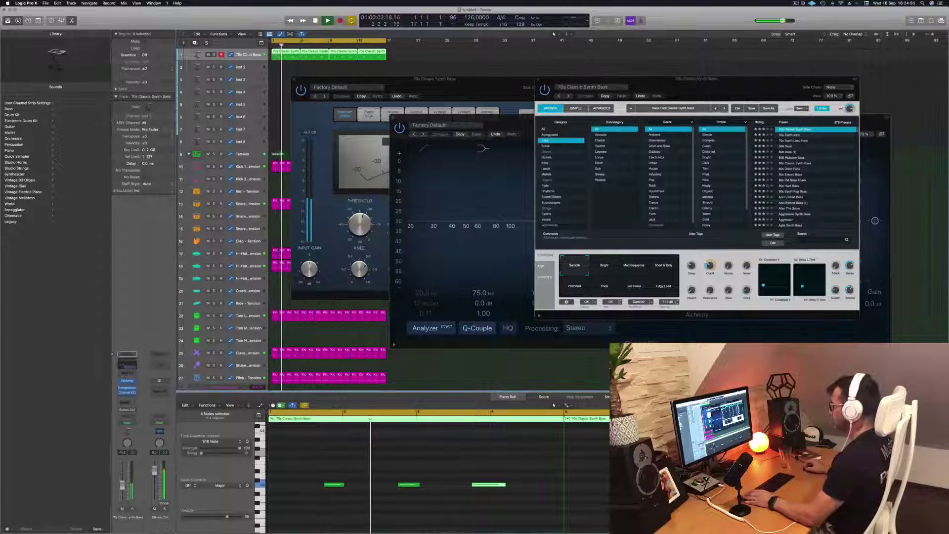
{"action": "left_click", "coordinate": [604, 267]}
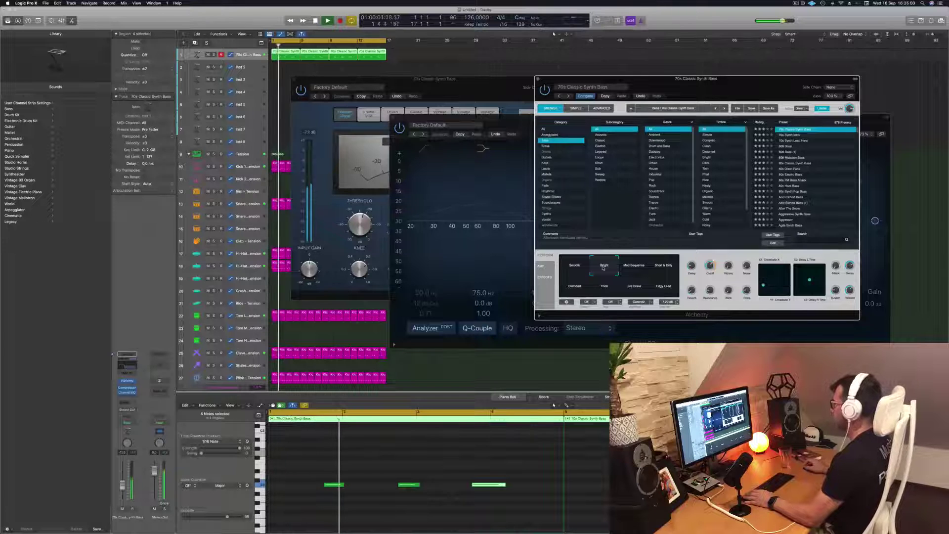
{"action": "left_click", "coordinate": [632, 267]}
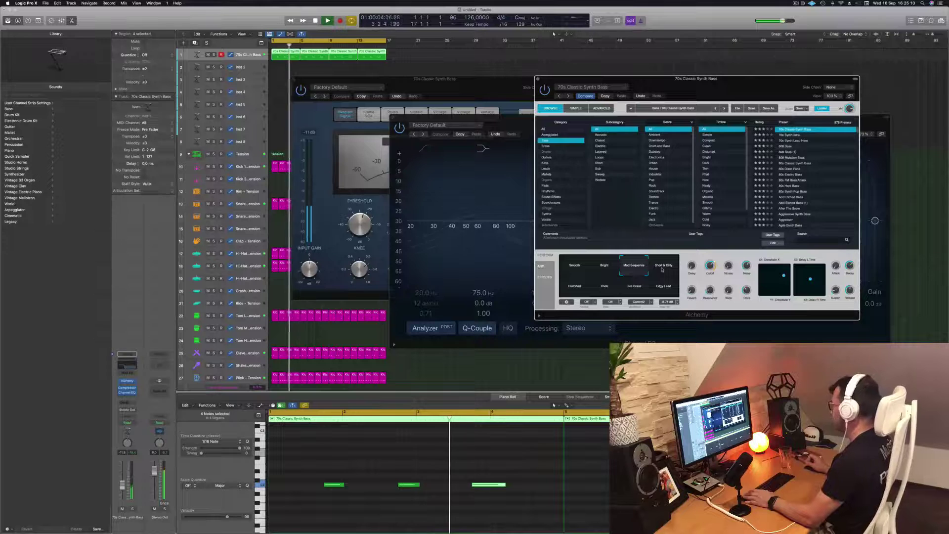
{"action": "left_click", "coordinate": [576, 286]}
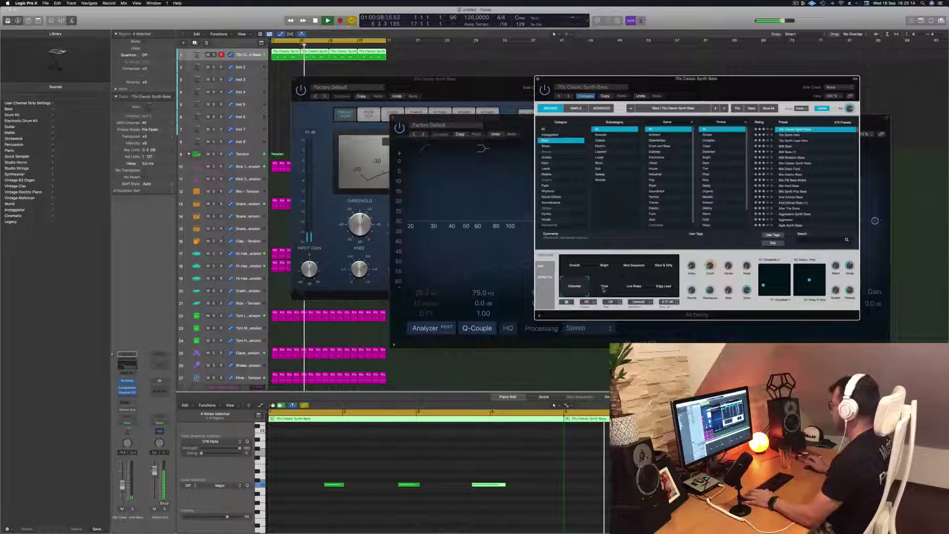
{"action": "left_click", "coordinate": [630, 290]}
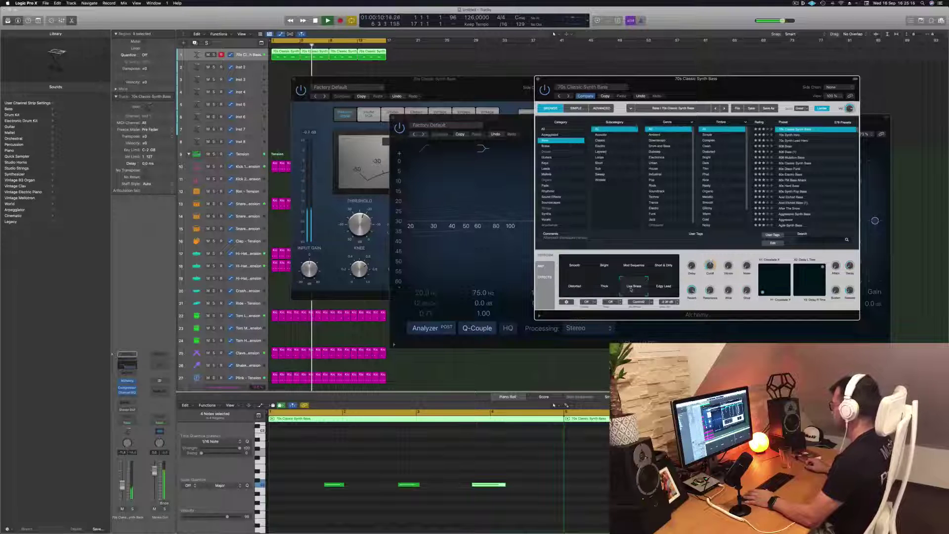
{"action": "left_click", "coordinate": [662, 287]}
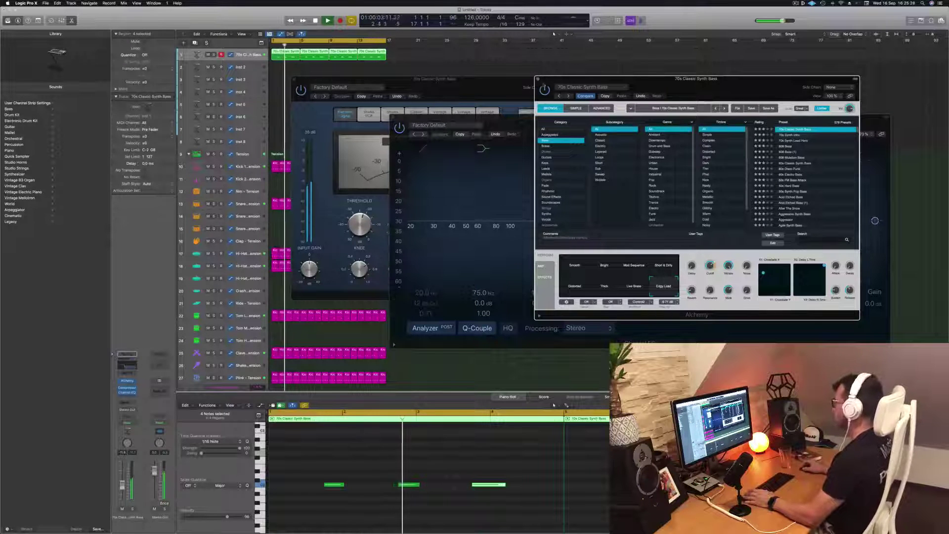
{"action": "left_click", "coordinate": [538, 79]}
- Lower the bass track's volume slightly and close its Channel EQ and Compressor windows
{"action": "left_click_drag", "start_coordinate": [546, 124], "coordinate": [526, 115]}
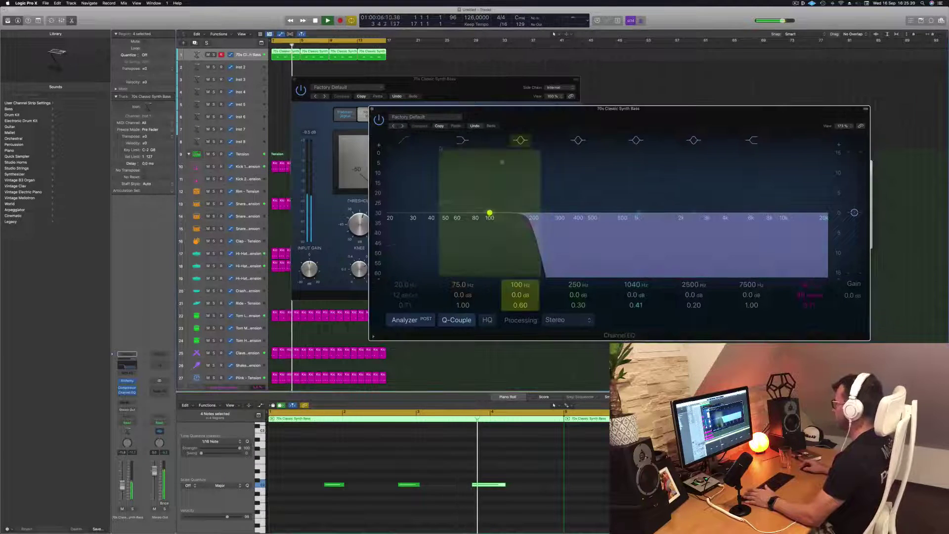
{"action": "left_click_drag", "start_coordinate": [122, 487], "coordinate": [123, 490]}
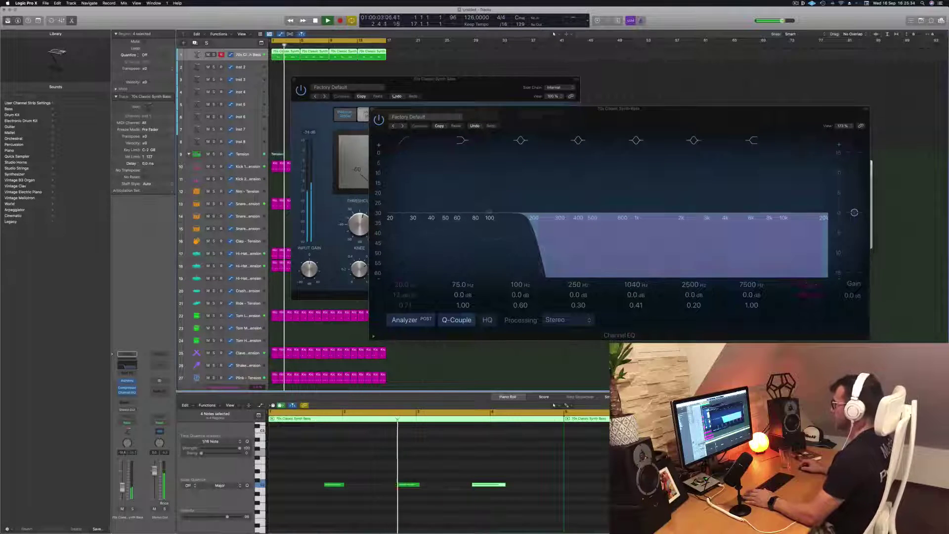
{"action": "left_click", "coordinate": [374, 109]}
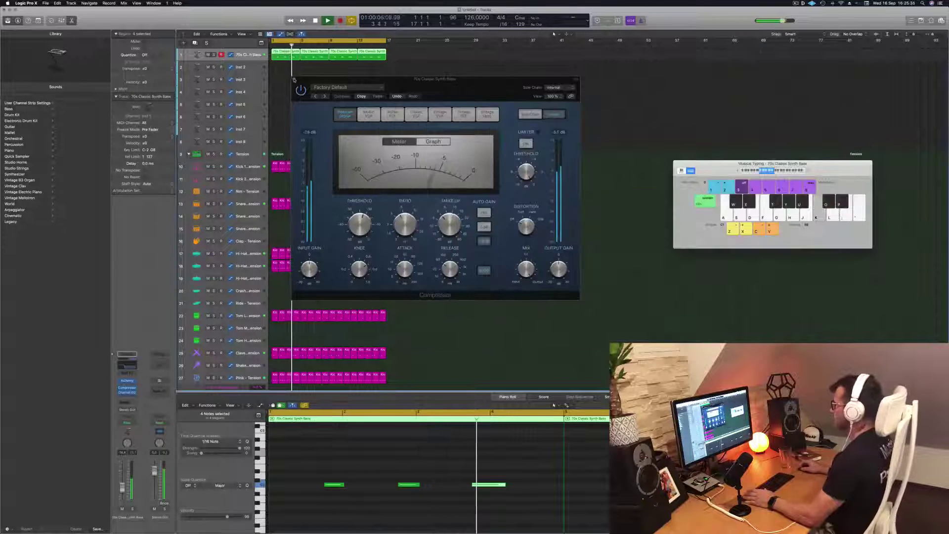
{"action": "left_click", "coordinate": [296, 78]}
- Copy the first bass region to the start of the Inst 2 track and turn that track's volume down to about -28 dB
{"action": "left_click", "coordinate": [247, 69]}
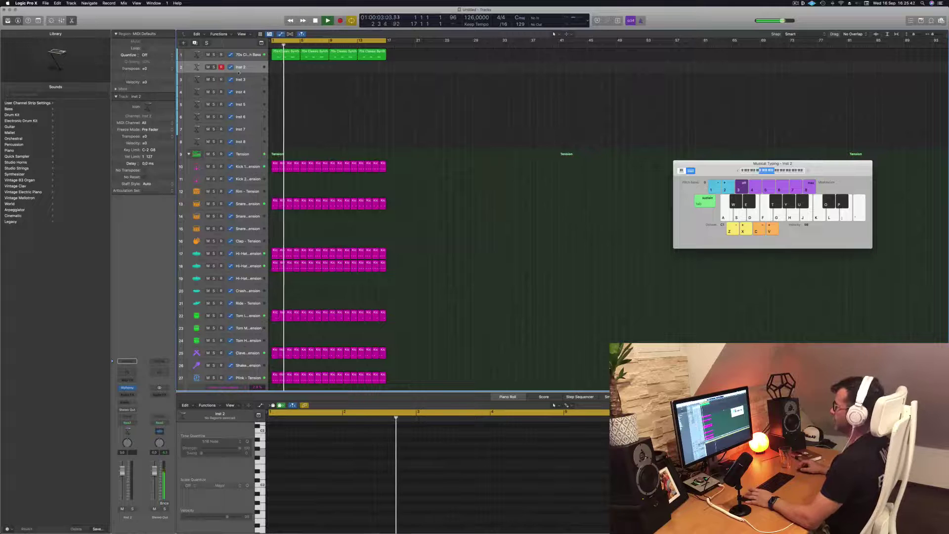
{"action": "key", "text": "ctrl+alt+z"}
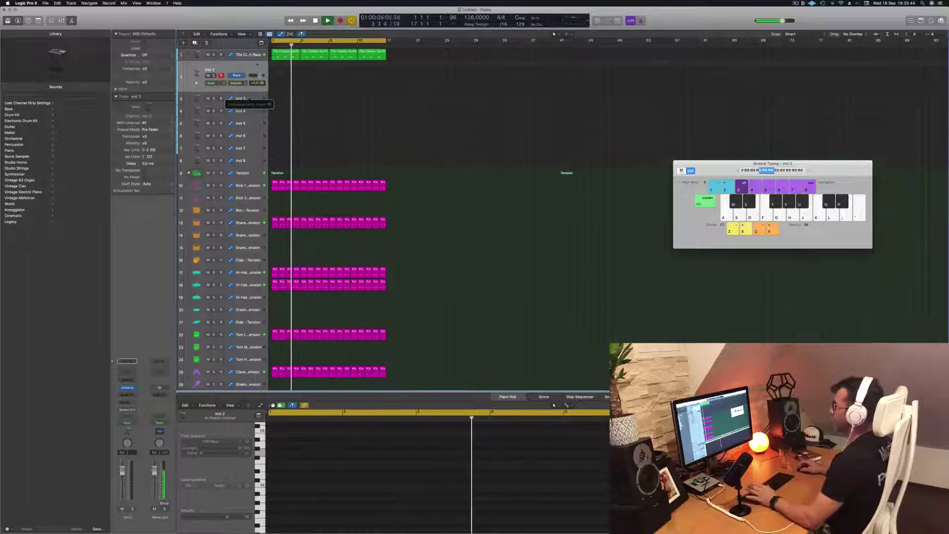
{"action": "key", "text": "space"}
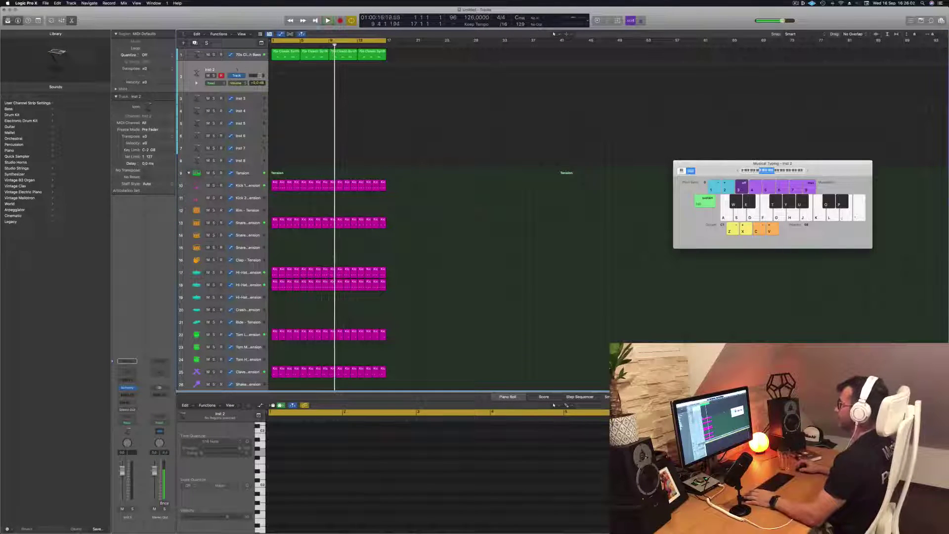
{"action": "key", "text": "Return"}
{"action": "left_click_drag", "start_coordinate": [282, 54], "coordinate": [282, 69]}
{"action": "key", "text": "space"}
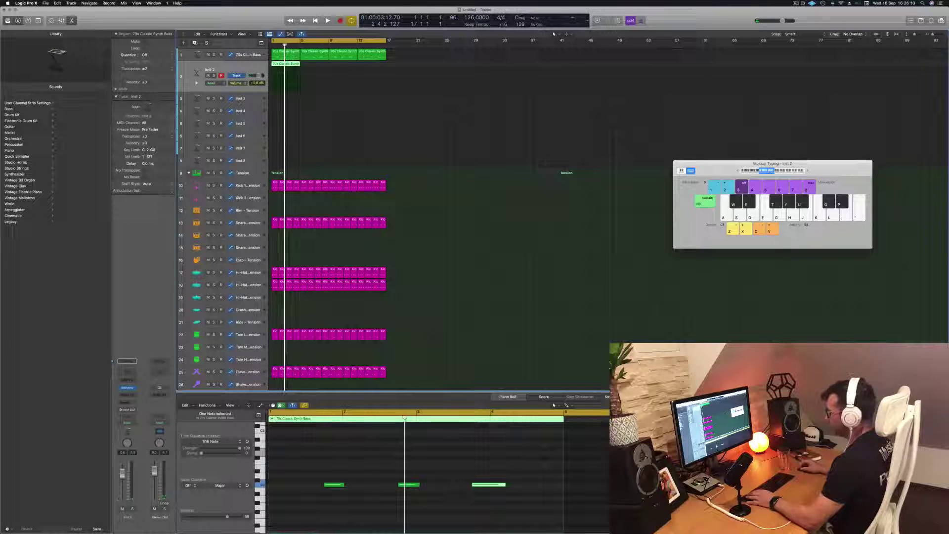
{"action": "scroll", "coordinate": [336, 472], "scroll_direction": "left", "scroll_amount": 1}
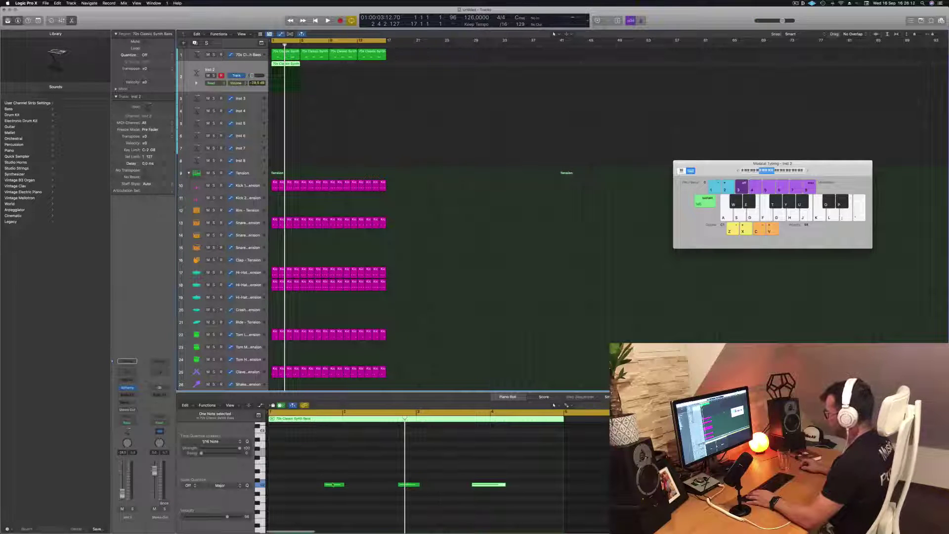
- Replace the first note of the Inst 2 region with three short notes of the same pitch in bar 1
{"action": "left_click_drag", "start_coordinate": [335, 484], "coordinate": [303, 486]}
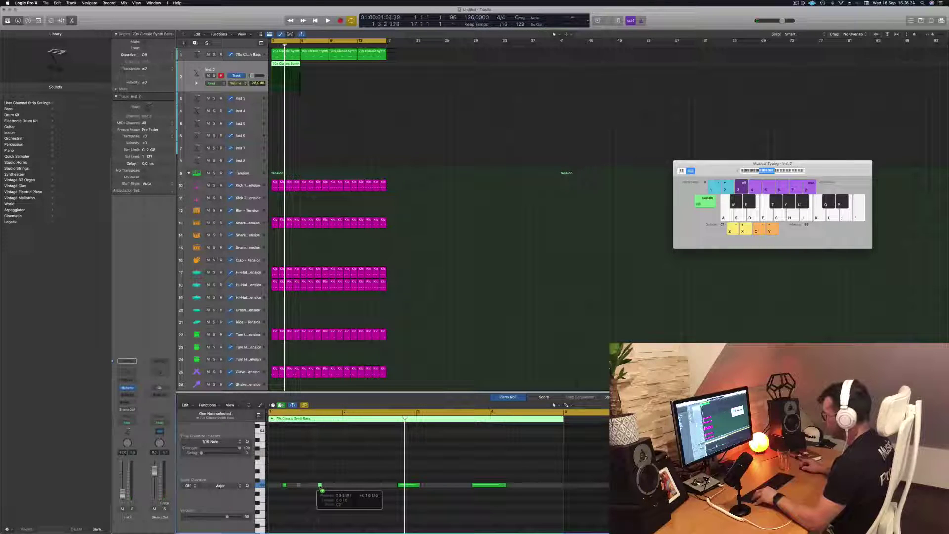
{"action": "left_click_drag", "start_coordinate": [322, 490], "coordinate": [321, 490]}
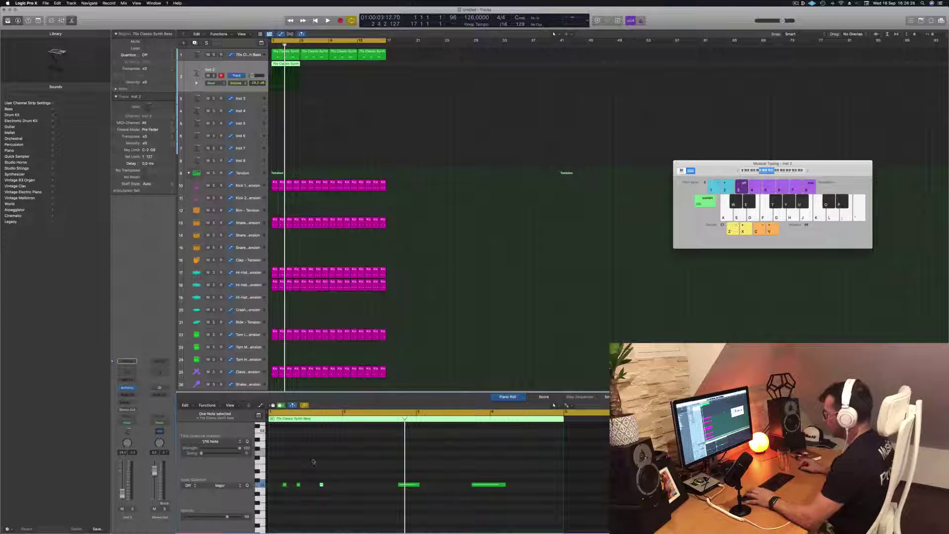
{"action": "key", "text": "space"}
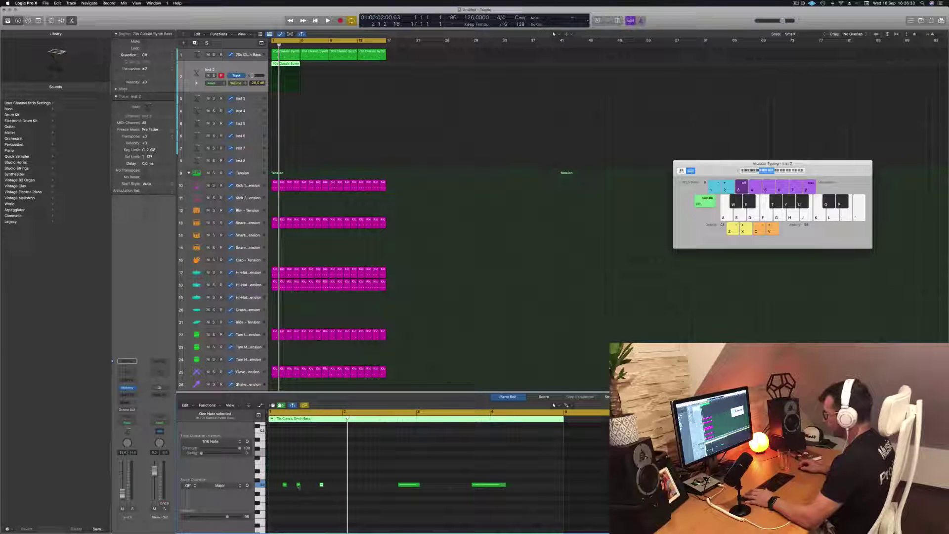
- Move the three short notes closer together and space them evenly near the start of bar 1, checking them against the drums
{"action": "left_click_drag", "start_coordinate": [298, 485], "coordinate": [302, 487]}
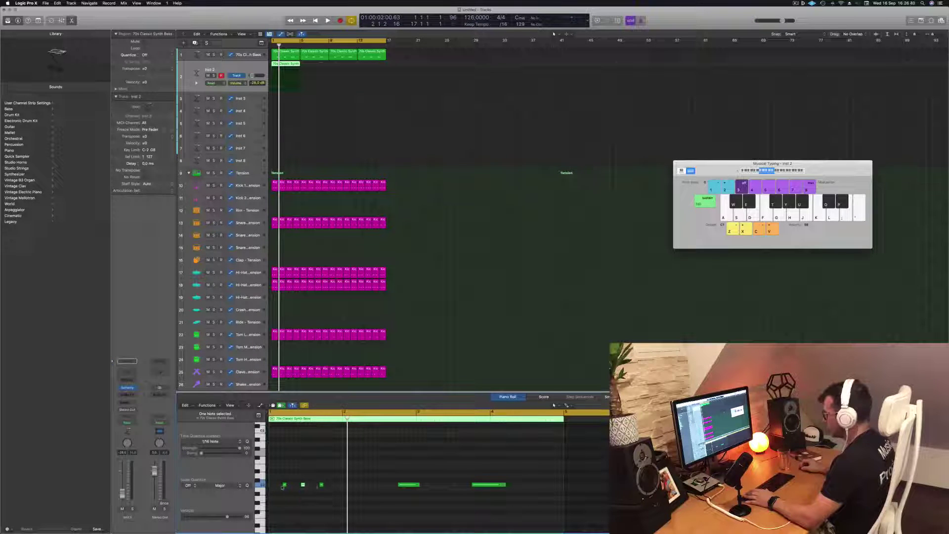
{"action": "left_click_drag", "start_coordinate": [285, 487], "coordinate": [279, 487]}
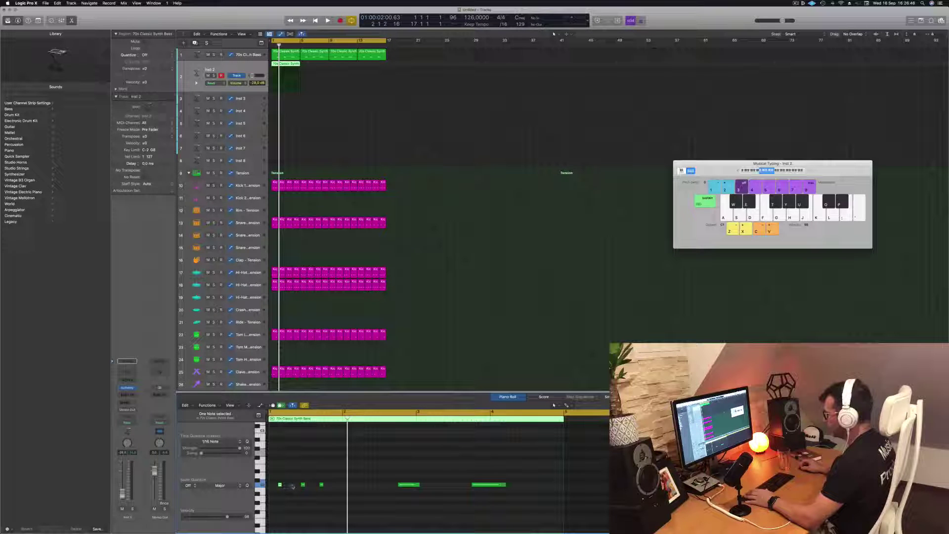
{"action": "left_click_drag", "start_coordinate": [303, 486], "coordinate": [297, 486]}
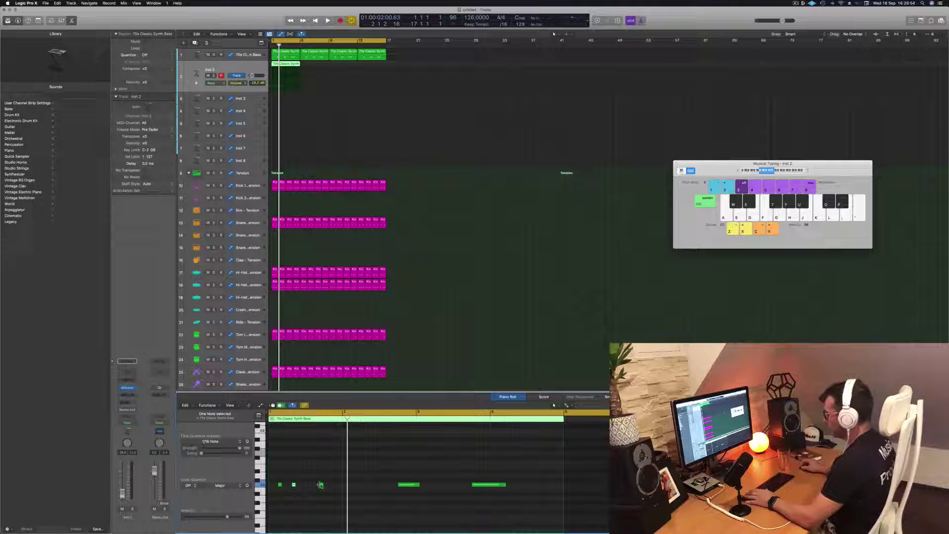
{"action": "left_click_drag", "start_coordinate": [318, 486], "coordinate": [308, 485]}
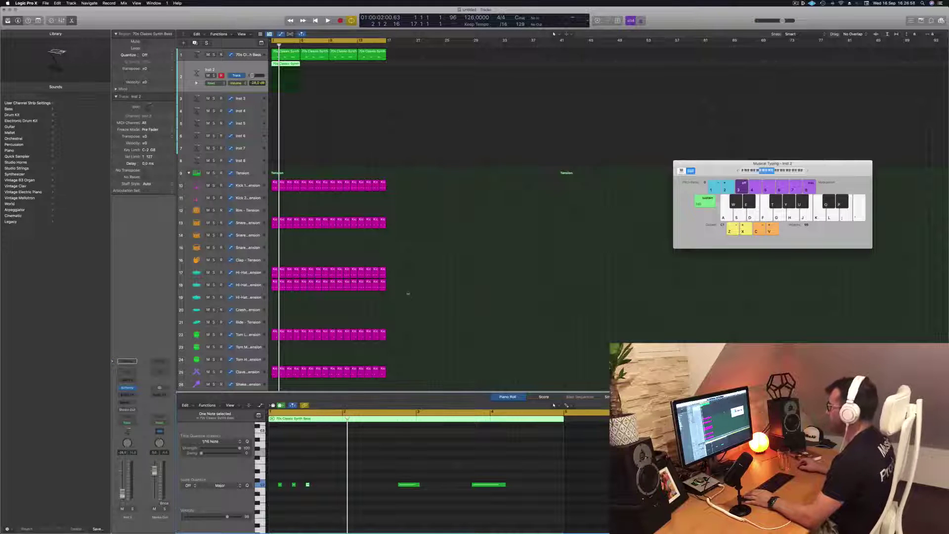
{"action": "key", "text": "space"}
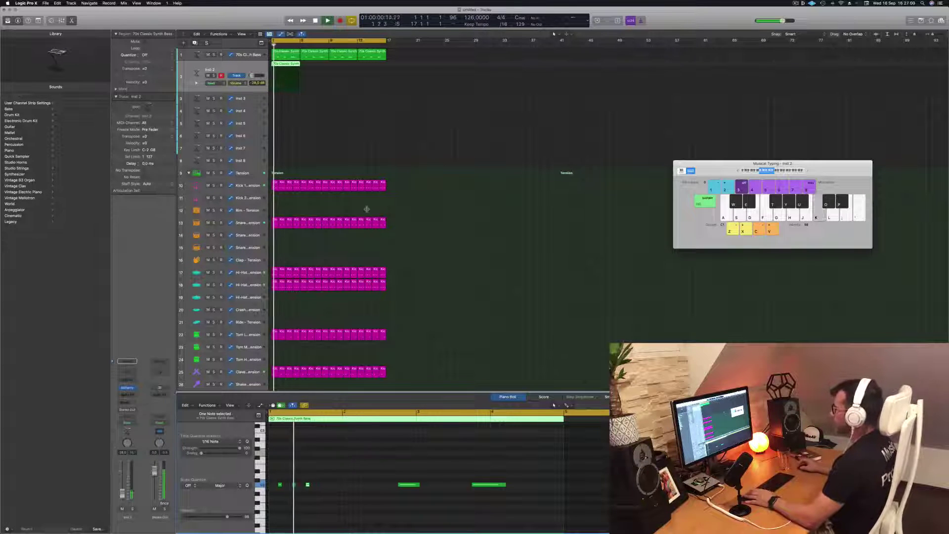
{"action": "key", "text": "space"}
- Delete the two remaining long notes and copy the three-note group into bars 2, 3 and 4 of the Inst 2 region
{"action": "left_click_drag", "start_coordinate": [377, 471], "coordinate": [505, 495]}
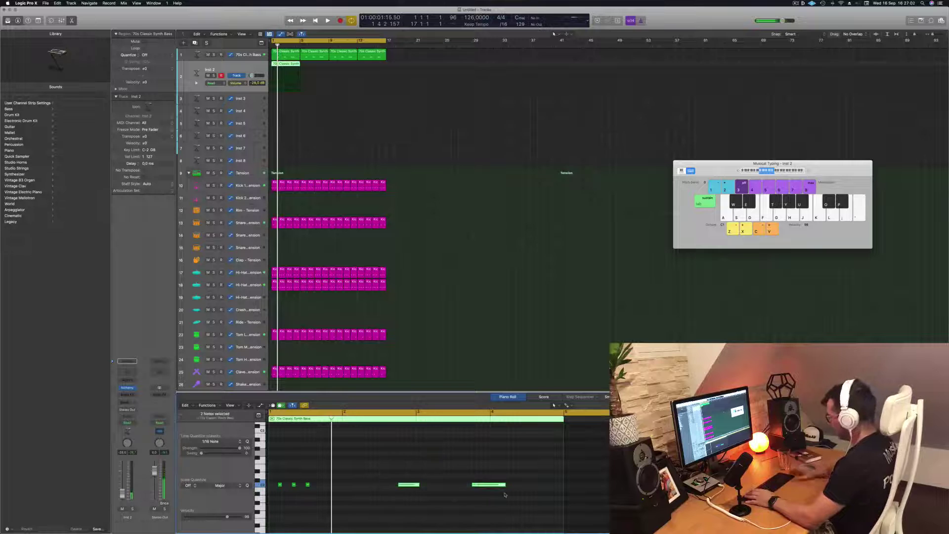
{"action": "key", "text": "BackSpace"}
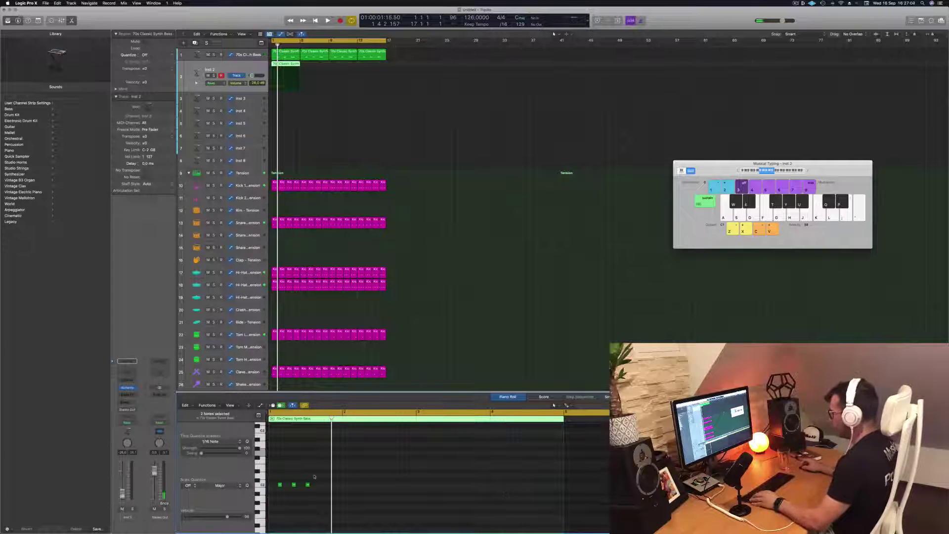
{"action": "left_click_drag", "start_coordinate": [279, 486], "coordinate": [427, 491]}
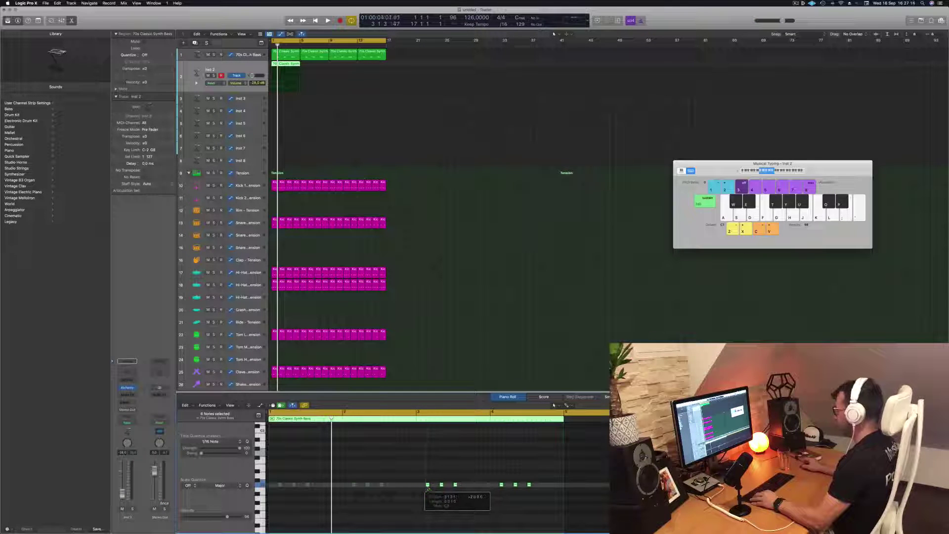
{"action": "left_click_drag", "start_coordinate": [428, 490], "coordinate": [428, 489]}
{"action": "key", "text": "space"}
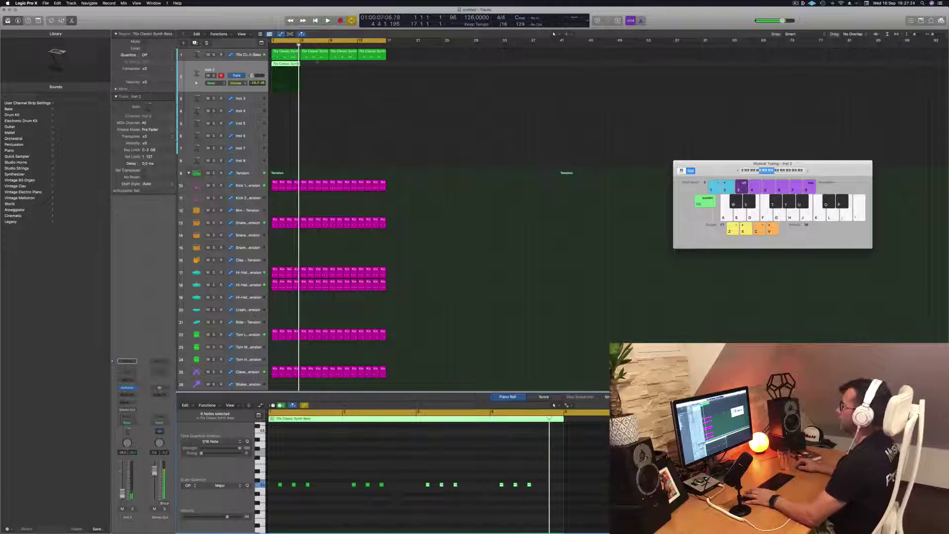
- Repeat the Inst 2 region after itself to fill all 16 bars, and play the arrangement from the start
{"action": "left_click_drag", "start_coordinate": [286, 70], "coordinate": [338, 66]}
{"action": "left_click", "coordinate": [244, 68]}
{"action": "key", "text": "space"}
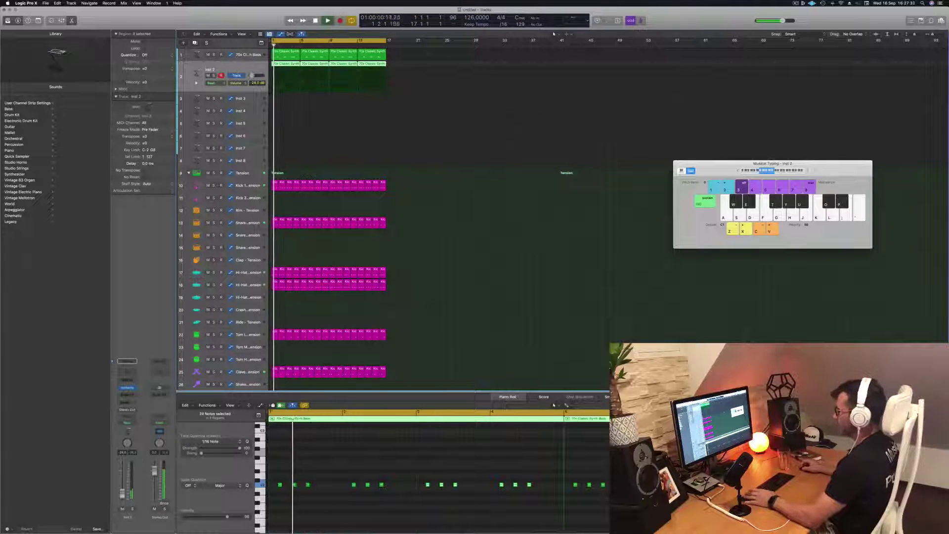
- Open the Alchemy synth on the Inst 2 track, filter its presets to Keys and load Water Jug Clockwork
{"action": "left_click", "coordinate": [127, 388]}
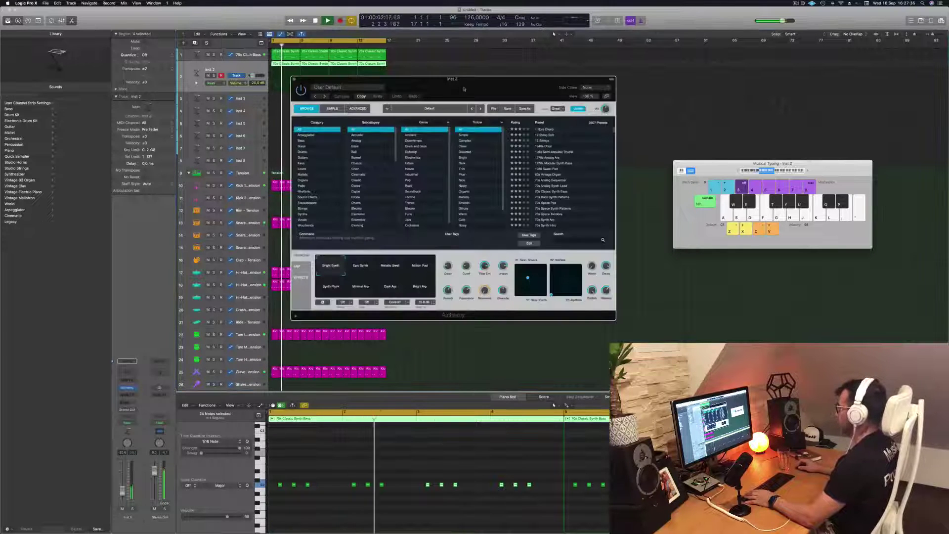
{"action": "left_click_drag", "start_coordinate": [458, 109], "coordinate": [504, 150]}
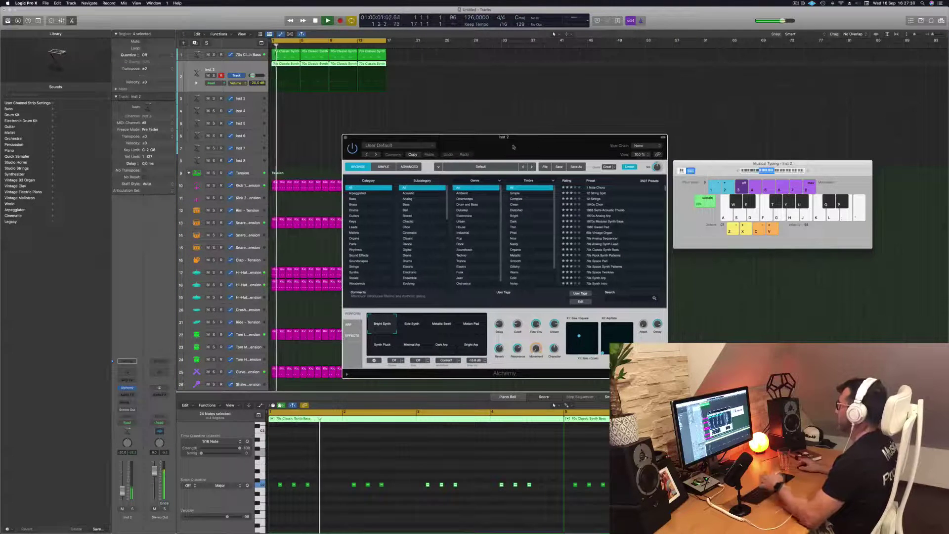
{"action": "left_click", "coordinate": [352, 221]}
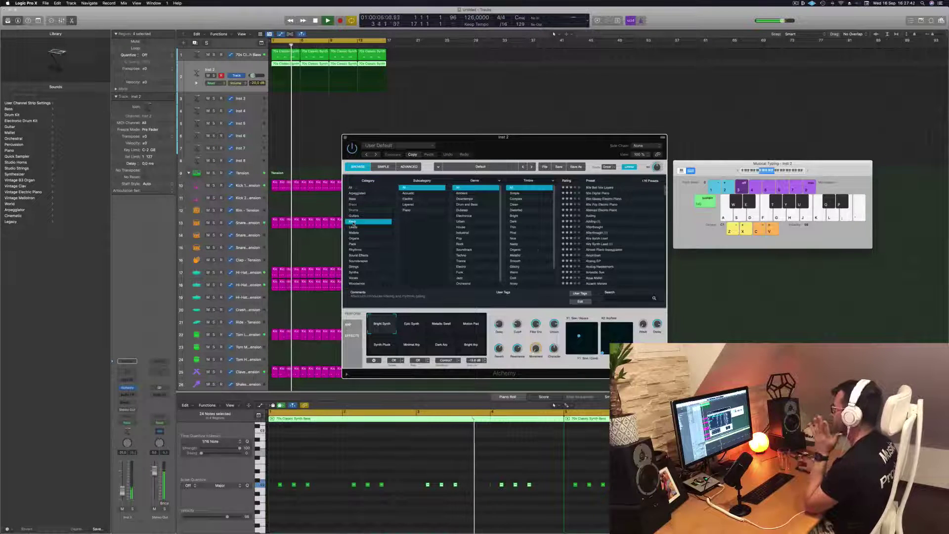
{"action": "scroll", "coordinate": [602, 237], "scroll_direction": "down", "scroll_amount": 15}
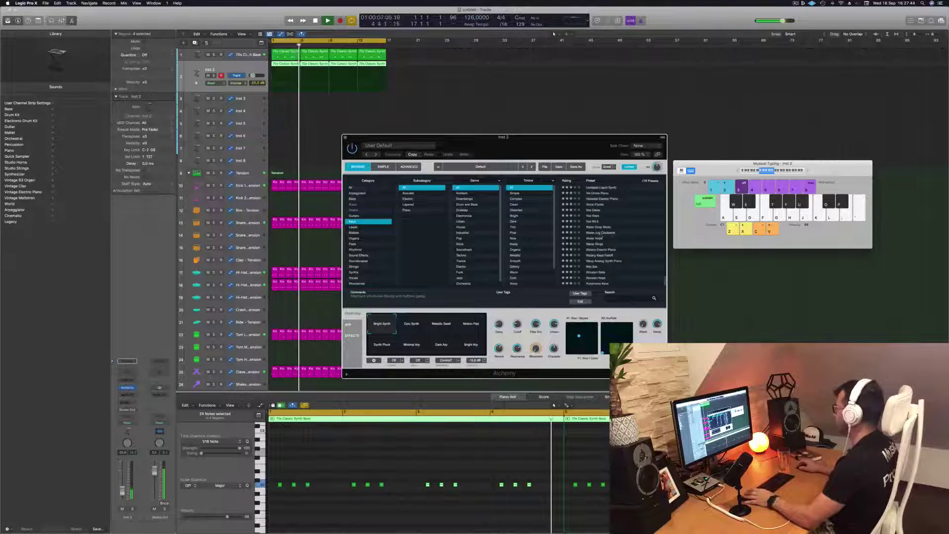
{"action": "left_click", "coordinate": [598, 233]}
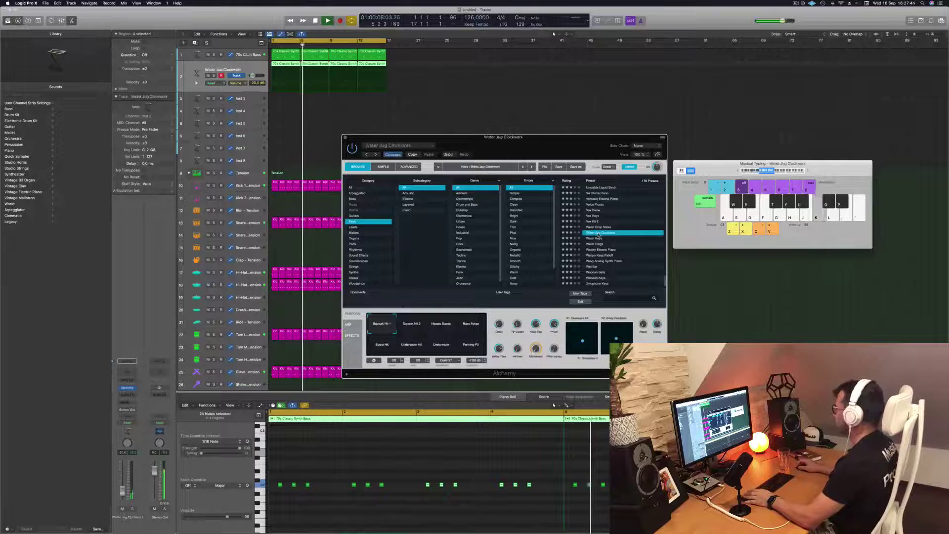
{"action": "left_click", "coordinate": [379, 475]}
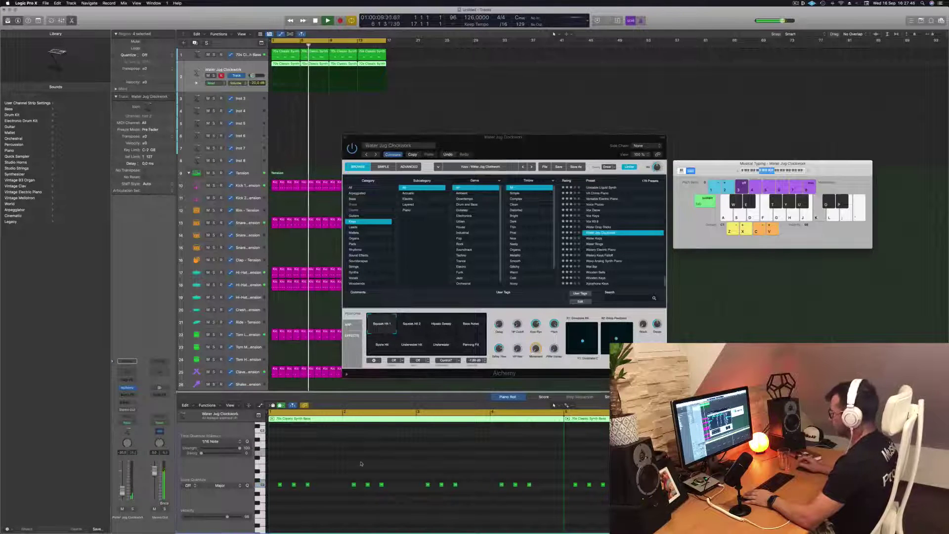
- Audition the Water Keys preset, replace it with the Vox preset listed directly above Vox Keys, and listen to it with the track
{"action": "key", "text": "space"}
{"action": "left_click", "coordinate": [622, 239]}
{"action": "scroll", "coordinate": [634, 228], "scroll_direction": "up", "scroll_amount": 3}
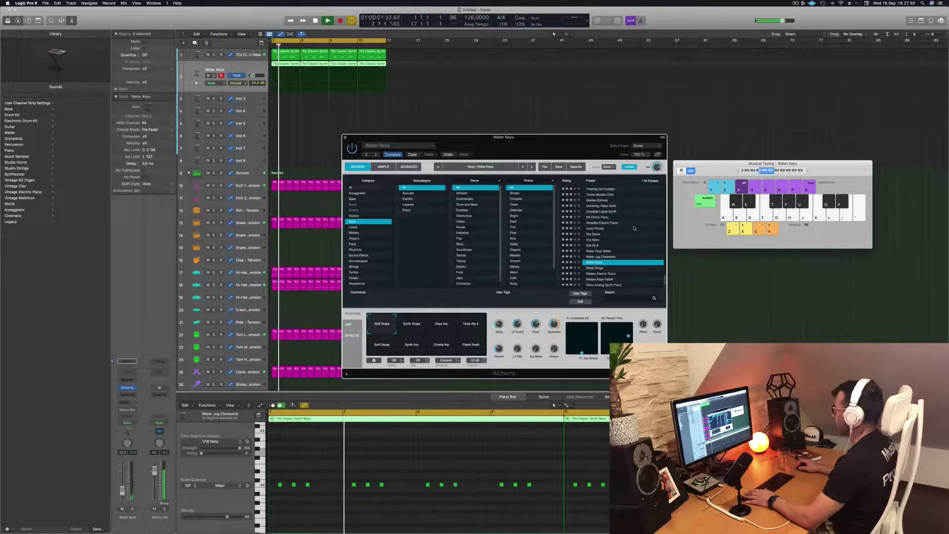
{"action": "left_click", "coordinate": [593, 234]}
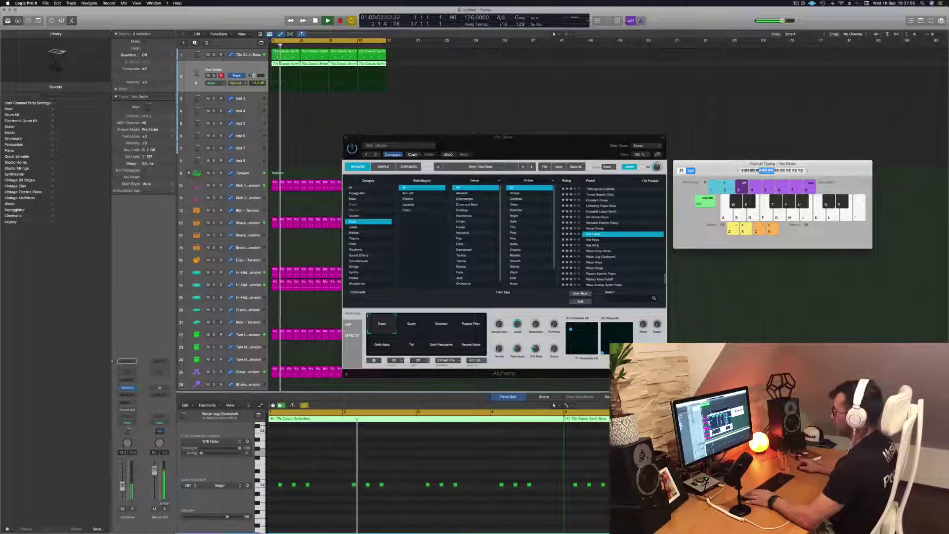
{"action": "key", "text": "space"}
{"action": "key", "text": "space"}
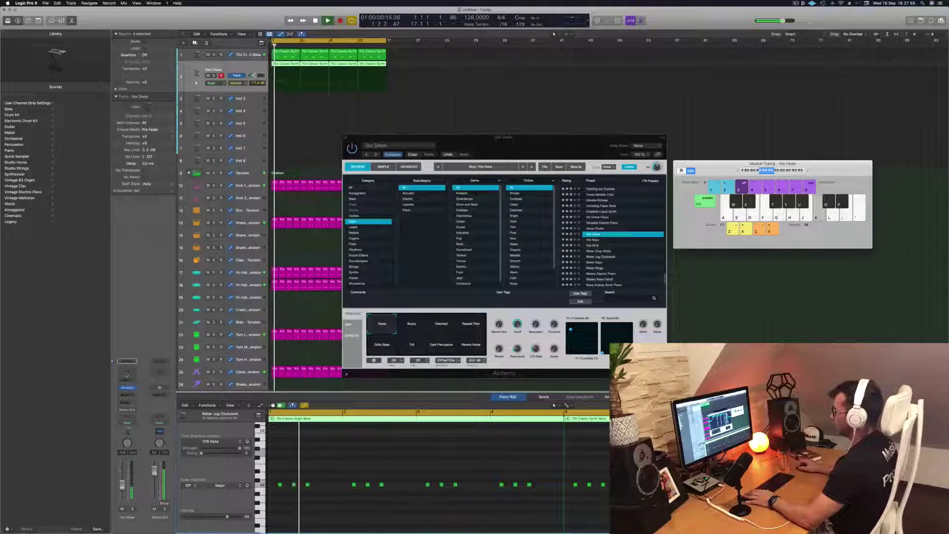
- Add a Channel EQ to the second synth track and turn on its high-cut band
{"action": "left_click", "coordinate": [127, 372]}
{"action": "key", "text": "space"}
{"action": "key", "text": "space"}
{"action": "left_click", "coordinate": [732, 111]}
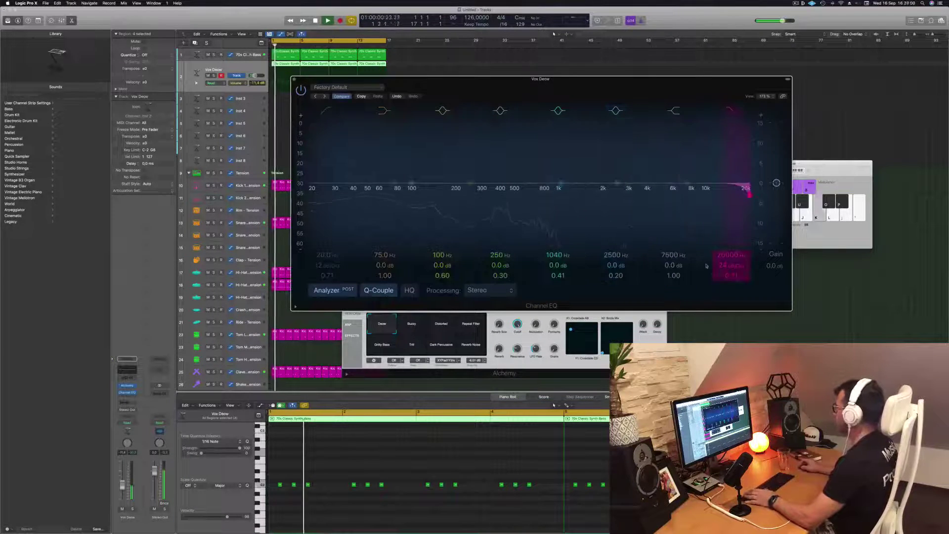
{"action": "key", "text": "space"}
{"action": "key", "text": "space"}
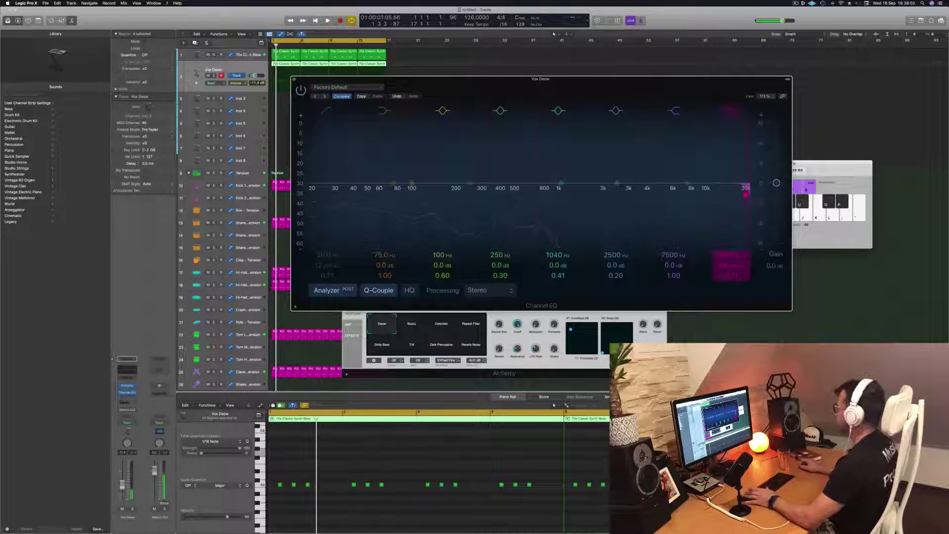
- Set the Channel EQ's high cut to 344 Hz at 48 dB/Oct and turn on the low cut at 20 Hz
{"action": "left_click_drag", "start_coordinate": [745, 193], "coordinate": [499, 188]}
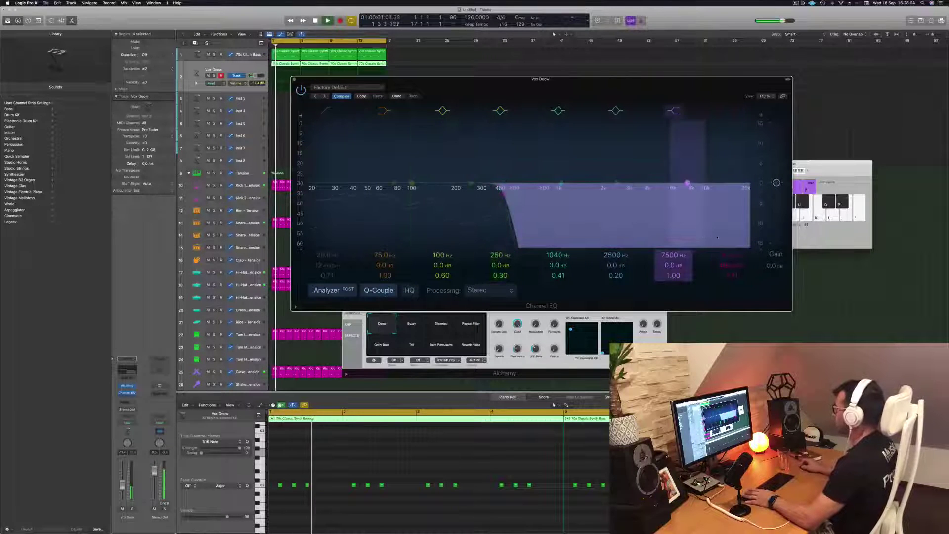
{"action": "key", "text": "space"}
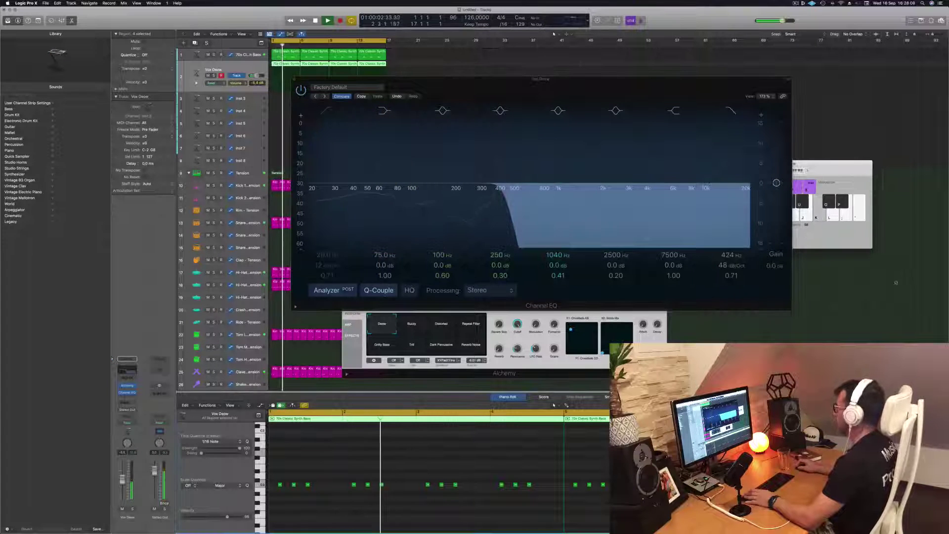
{"action": "left_click_drag", "start_coordinate": [736, 255], "coordinate": [735, 269]}
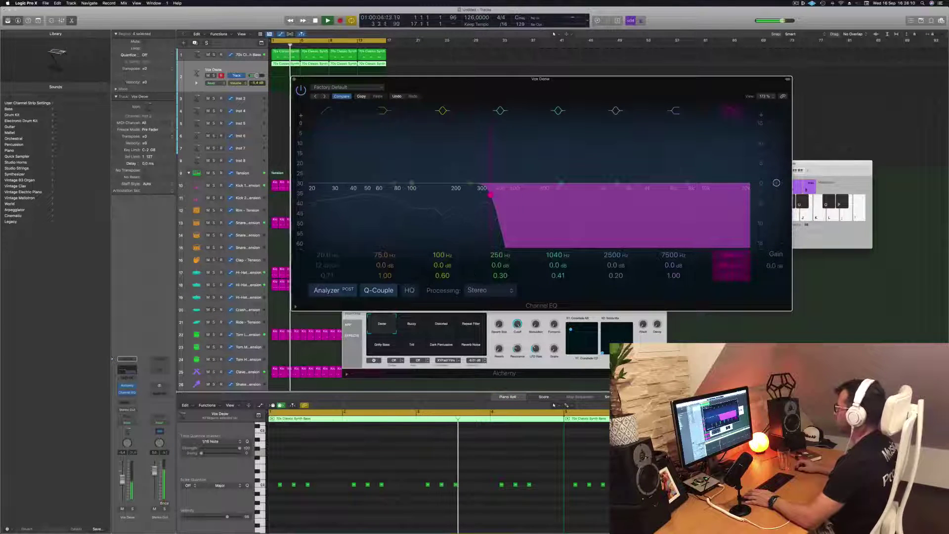
{"action": "key", "text": "space"}
{"action": "left_click", "coordinate": [326, 111]}
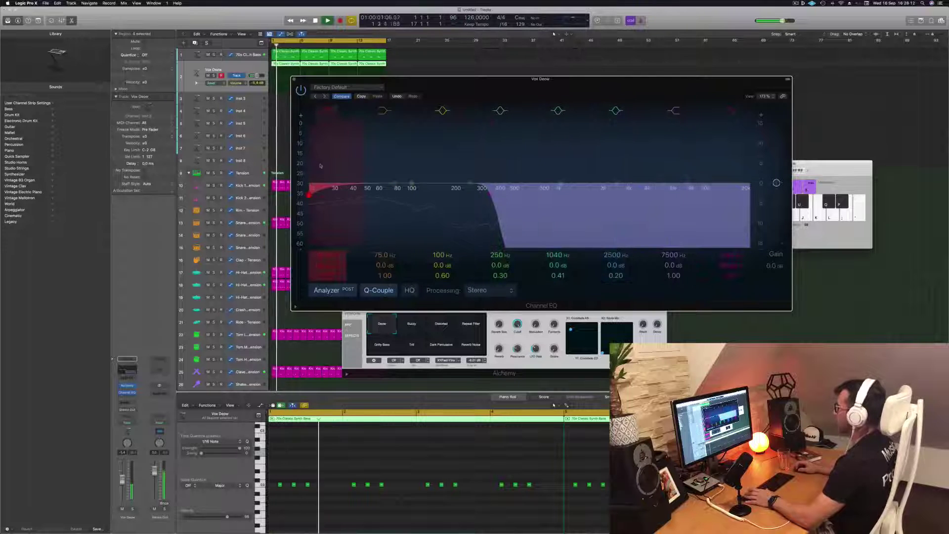
{"action": "mouse_move", "coordinate": [320, 166]}
{"action": "left_mouse_down"}
{"action": "mouse_move", "coordinate": [401, 167]}
{"action": "mouse_move", "coordinate": [310, 160]}
{"action": "left_mouse_up"}
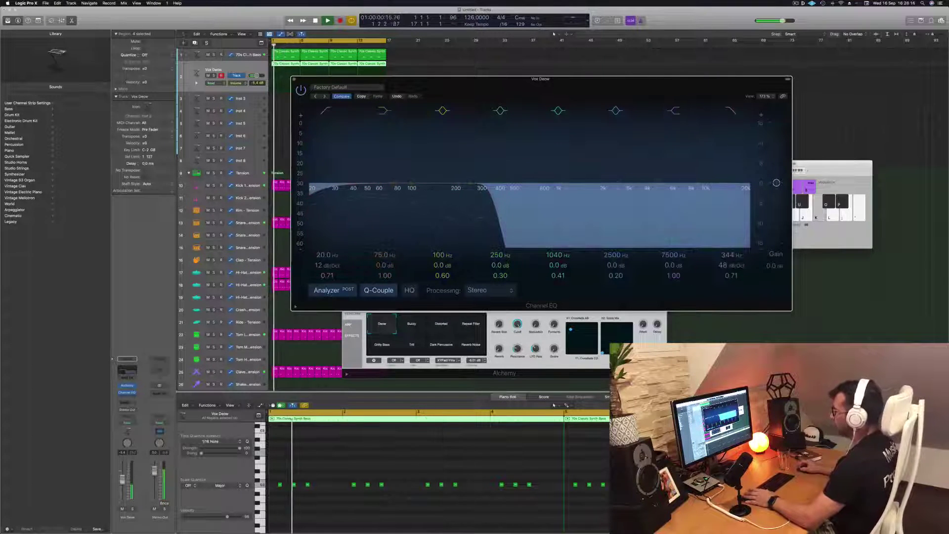
- Try Alchemy's Buzzy and Distorted performance snapshots during playback and raise the synth track's volume slightly
{"action": "left_click", "coordinate": [508, 364]}
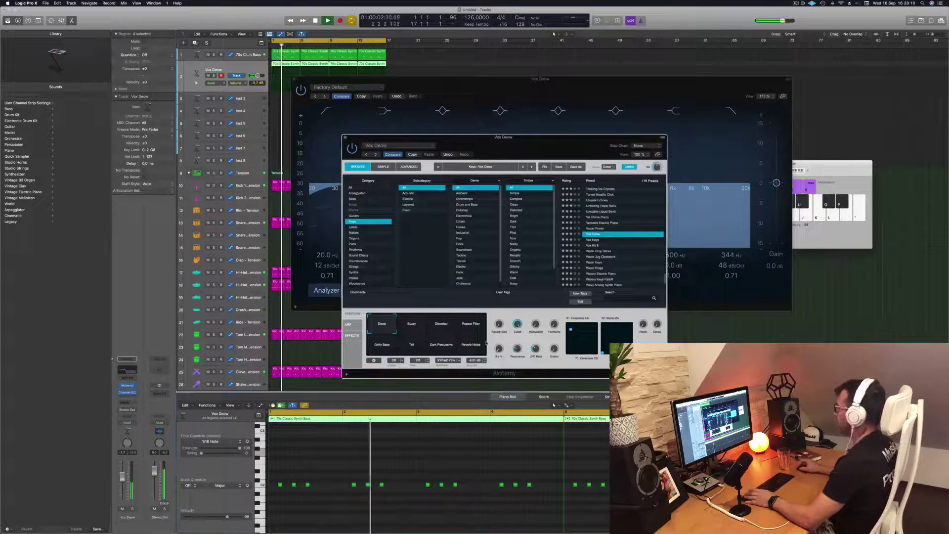
{"action": "mouse_move", "coordinate": [548, 140]}
{"action": "left_mouse_down"}
{"action": "mouse_move", "coordinate": [578, 146]}
{"action": "mouse_move", "coordinate": [557, 144]}
{"action": "left_mouse_up"}
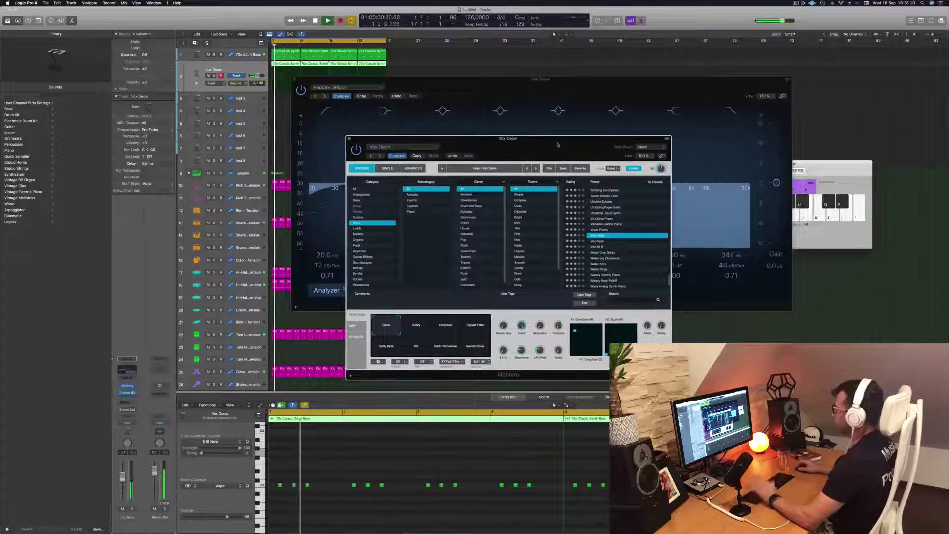
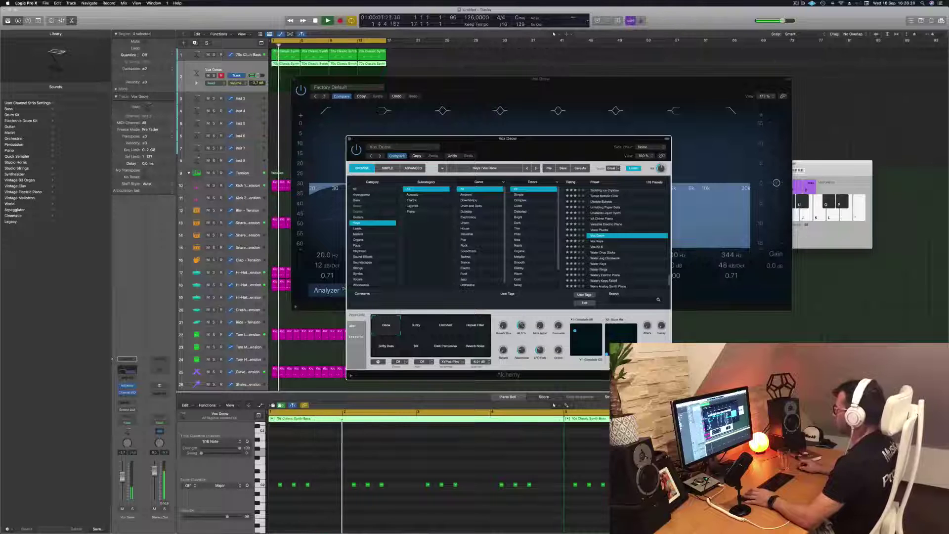
{"action": "left_click", "coordinate": [416, 325]}
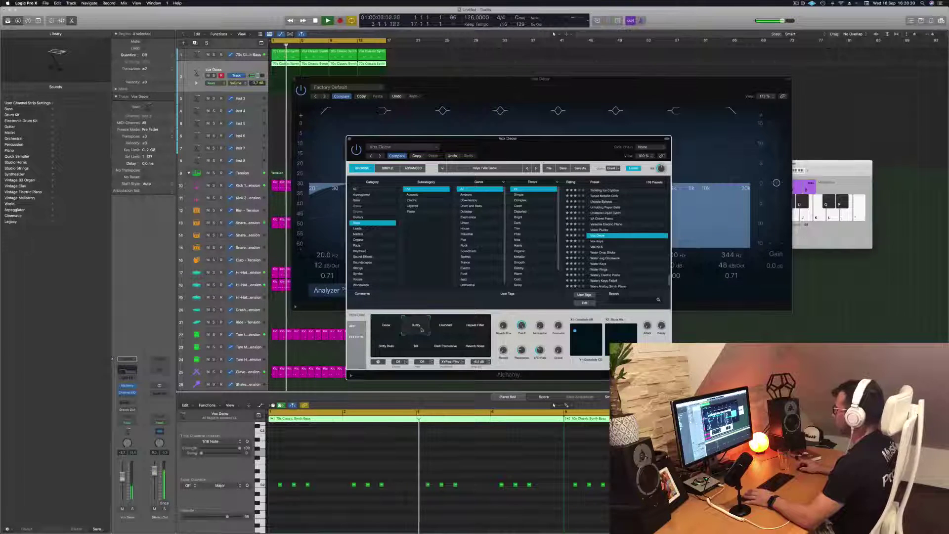
{"action": "left_click", "coordinate": [447, 328]}
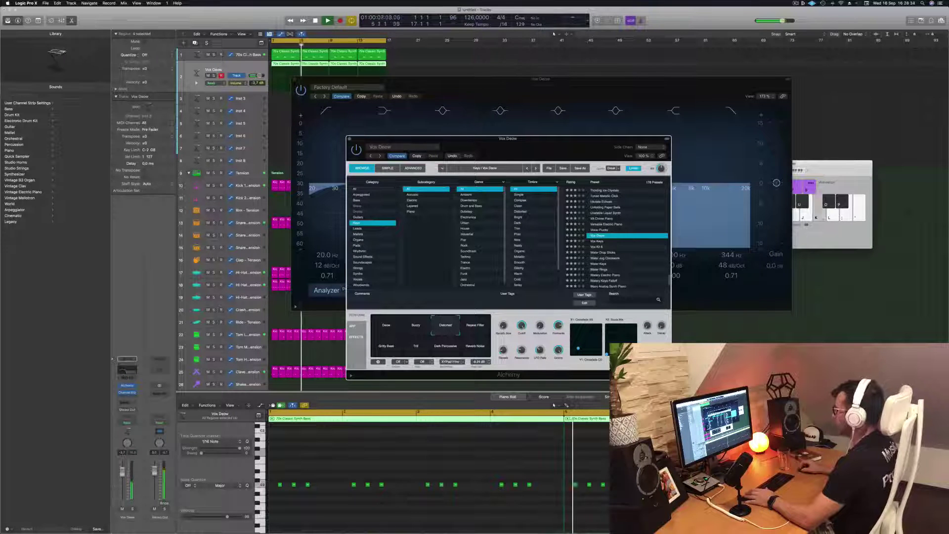
{"action": "left_click_drag", "start_coordinate": [124, 477], "coordinate": [126, 471]}
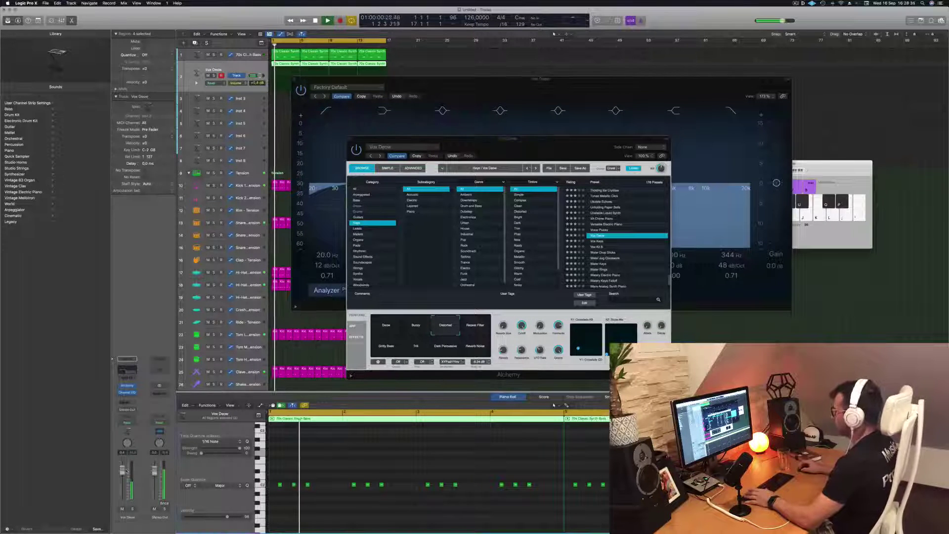
{"action": "left_click", "coordinate": [449, 330]}
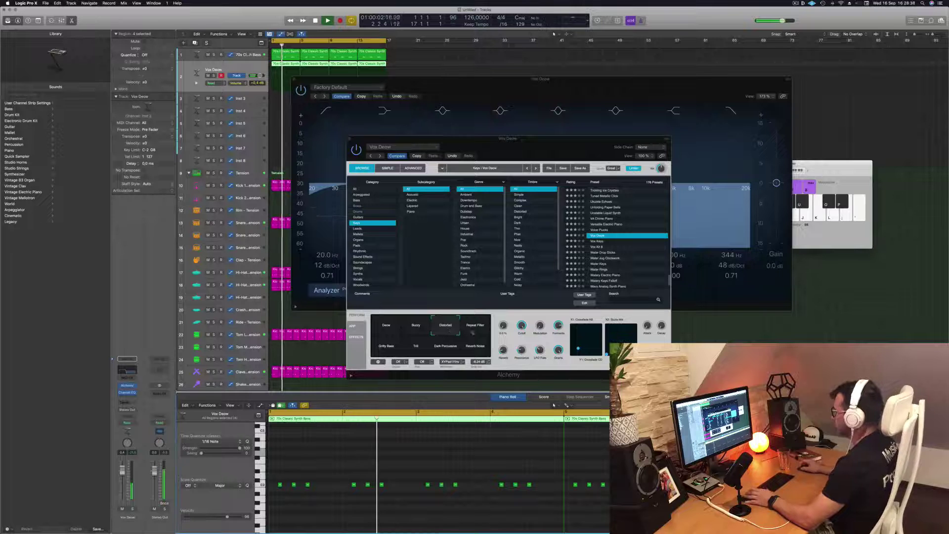
- Audition the Repeat Filter, Gritty Bass, Dark Percussive and Reverb Noise snapshots, returning to the first snapshot
{"action": "left_click", "coordinate": [479, 328]}
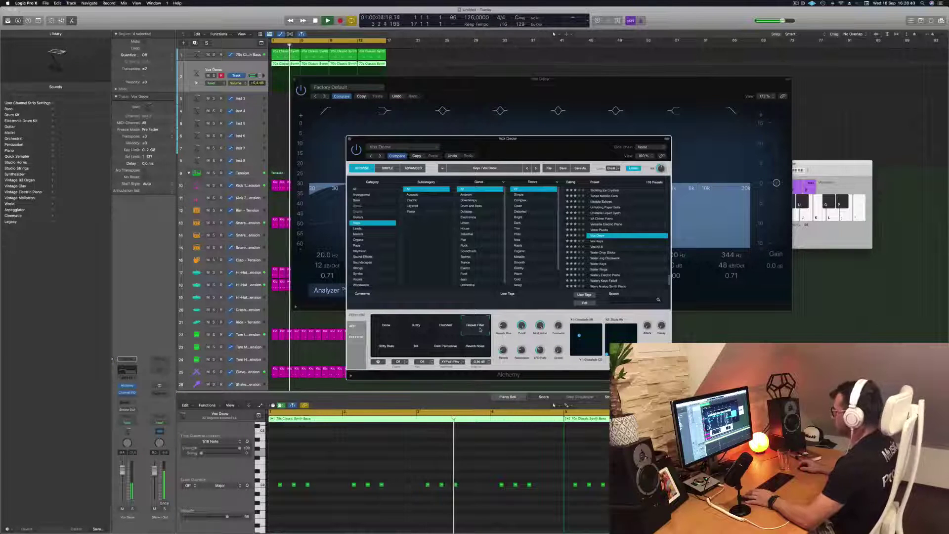
{"action": "left_click", "coordinate": [391, 350]}
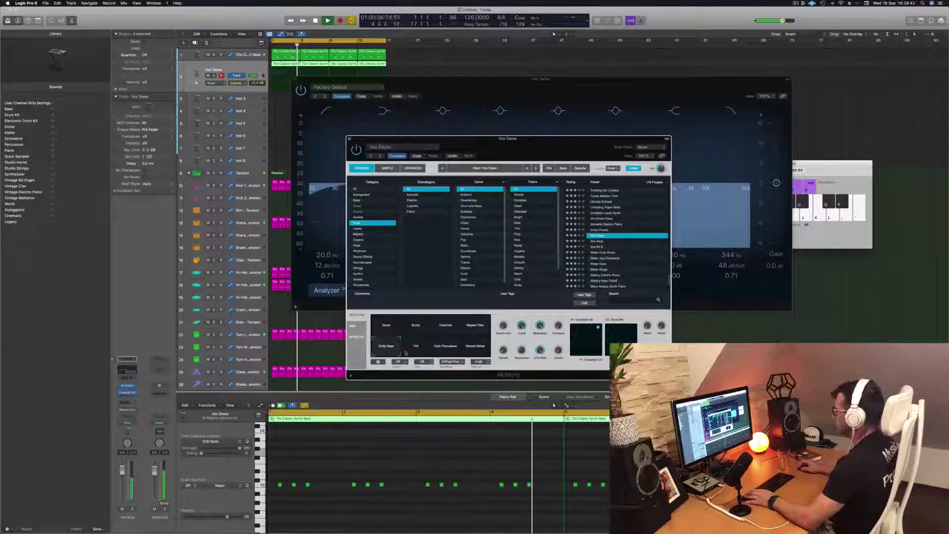
{"action": "left_click", "coordinate": [448, 347]}
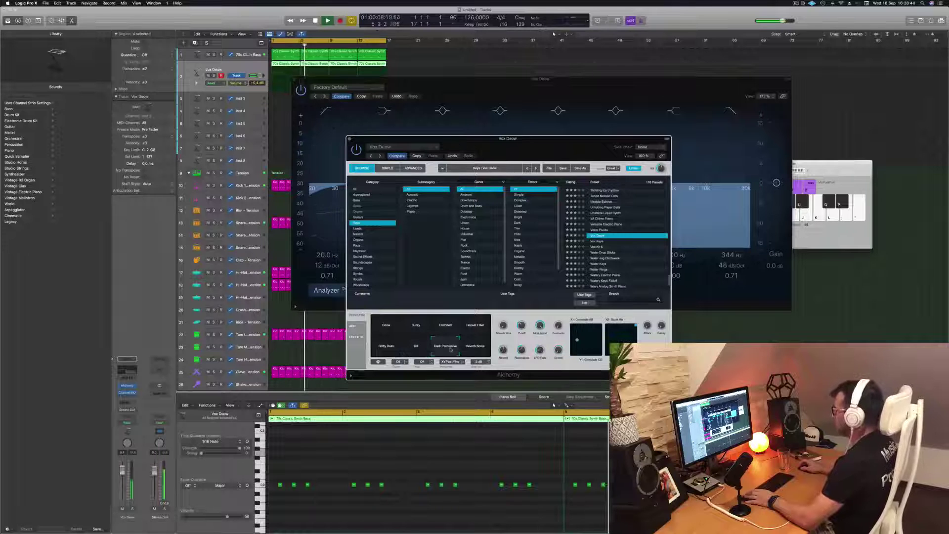
{"action": "left_click", "coordinate": [478, 349]}
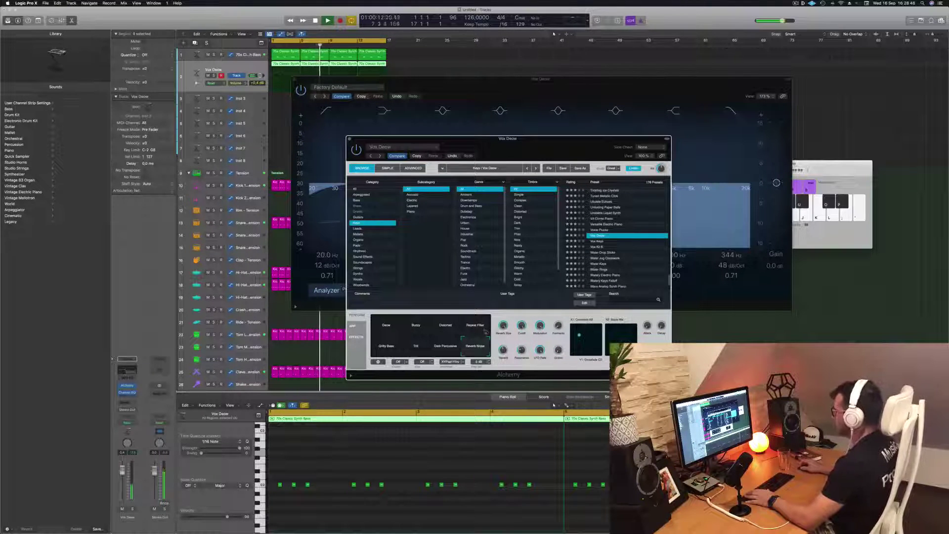
{"action": "left_click", "coordinate": [399, 327]}
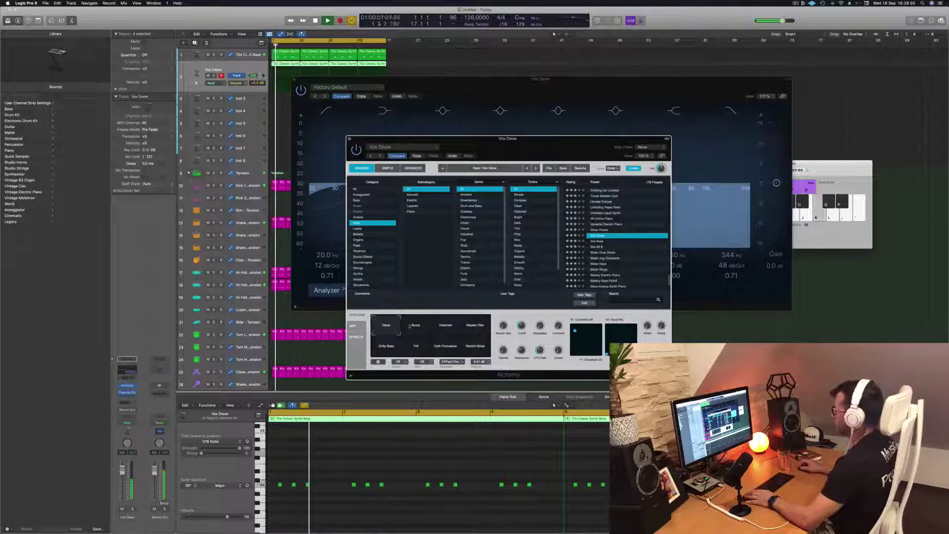
- Compare the Distorted and Buzzy snapshots against each other while the track plays
{"action": "left_click", "coordinate": [433, 326]}
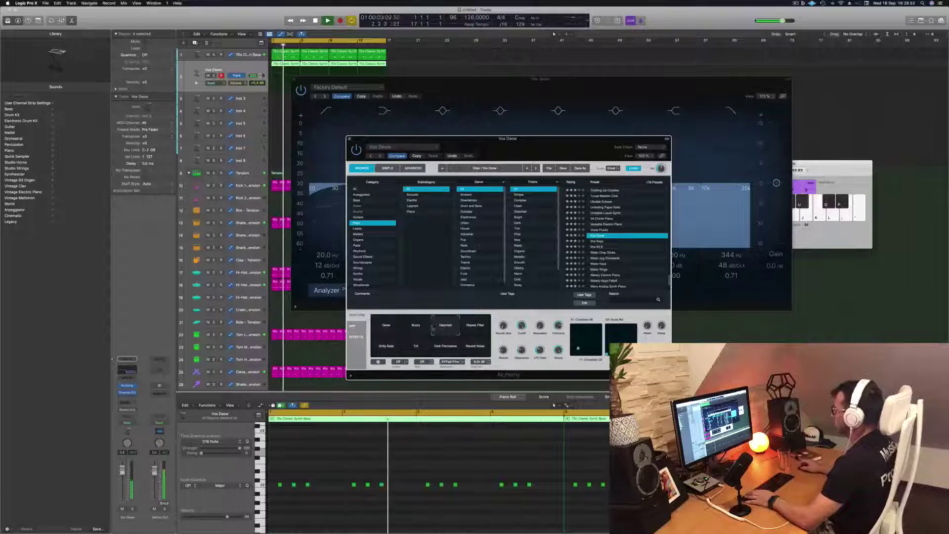
{"action": "left_click", "coordinate": [416, 327]}
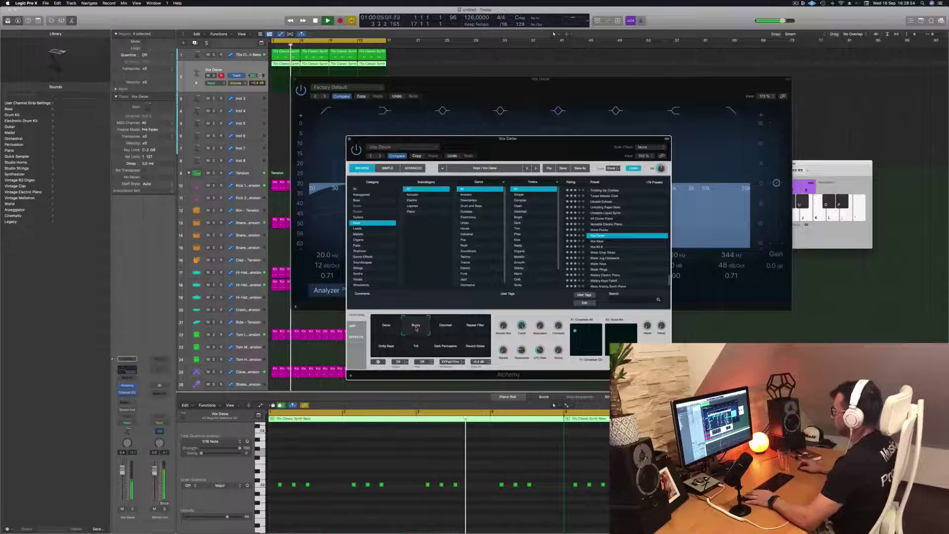
{"action": "left_click", "coordinate": [440, 329]}
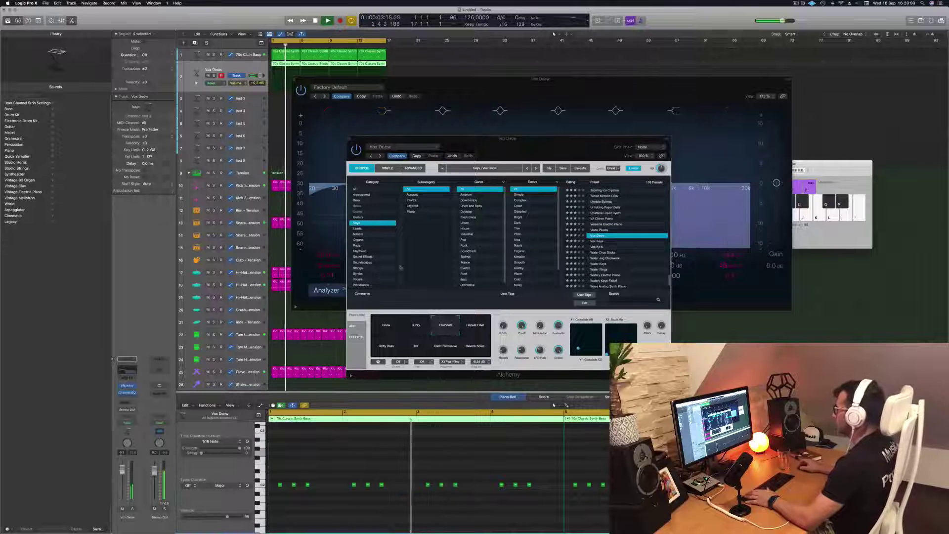
- Choose the first performance snapshot in Alchemy and move the Alchemy and Channel EQ windows apart to reach the EQ
{"action": "left_click_drag", "start_coordinate": [515, 151], "coordinate": [473, 161]}
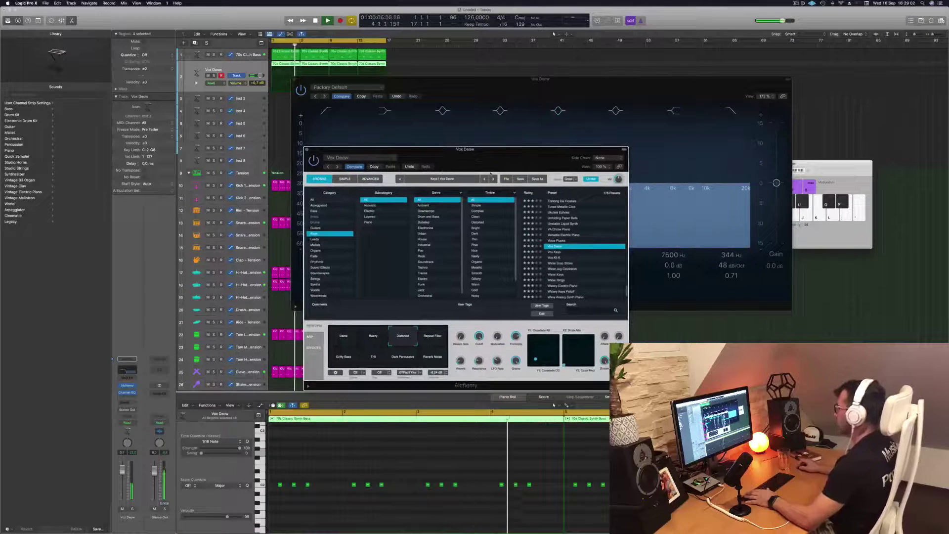
{"action": "left_click", "coordinate": [335, 340]}
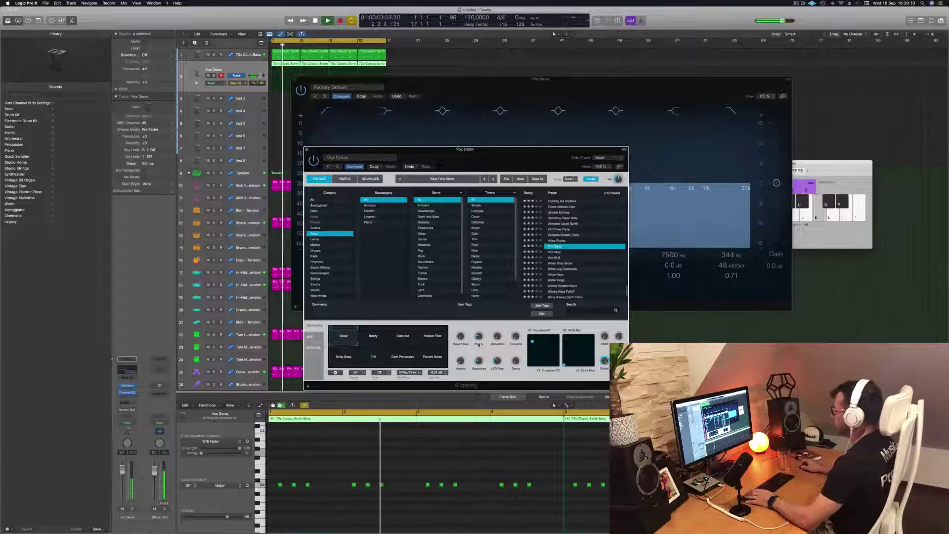
{"action": "left_click_drag", "start_coordinate": [573, 163], "coordinate": [777, 180]}
{"action": "left_click_drag", "start_coordinate": [474, 79], "coordinate": [350, 107]}
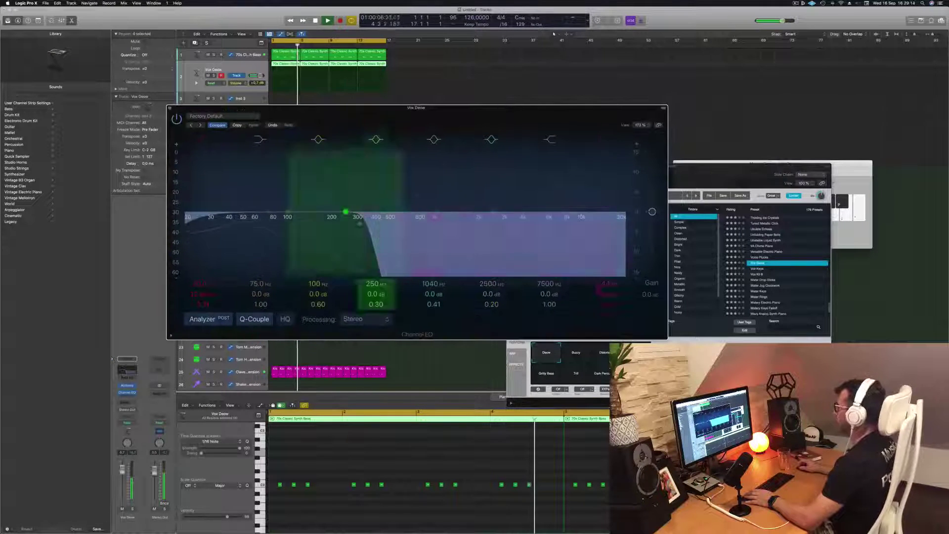
- Narrow the Vox synth's Channel EQ to a low-mid band with the low cut at 174 Hz and the high cut at 402 Hz
{"action": "mouse_move", "coordinate": [360, 224]}
{"action": "left_mouse_down"}
{"action": "mouse_move", "coordinate": [470, 223]}
{"action": "mouse_move", "coordinate": [338, 224]}
{"action": "mouse_move", "coordinate": [377, 224]}
{"action": "left_mouse_up"}
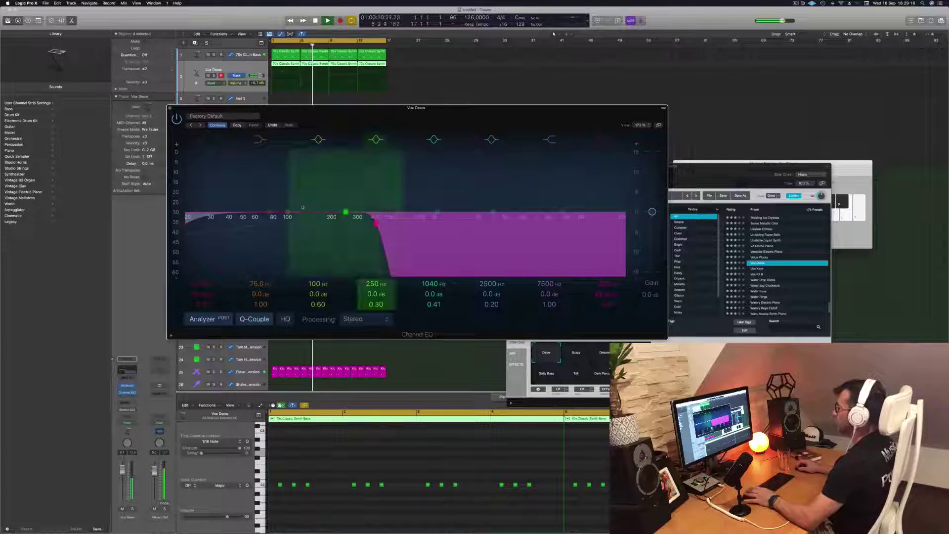
{"action": "left_click_drag", "start_coordinate": [185, 224], "coordinate": [322, 221]}
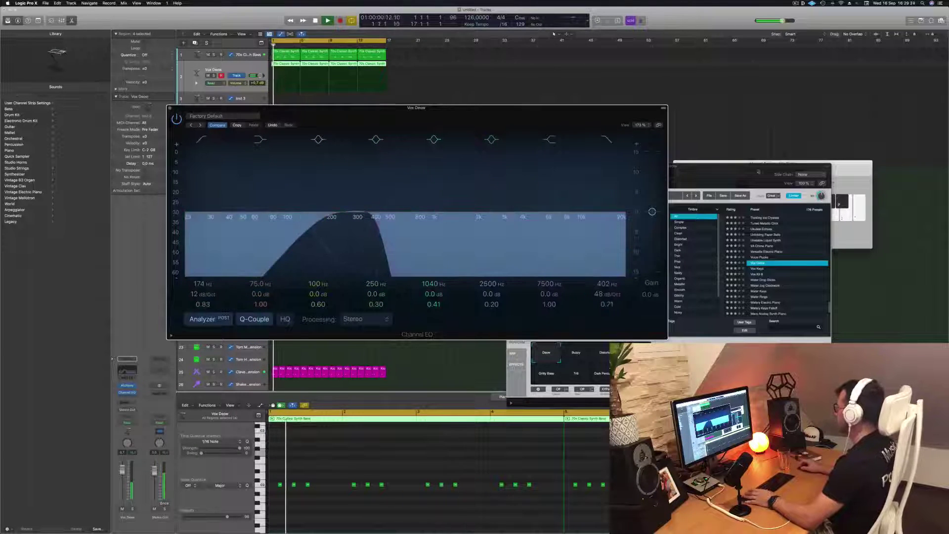
- Move the Alchemy and Channel EQ windows off the track list, and close the Channel EQ
{"action": "left_click_drag", "start_coordinate": [758, 172], "coordinate": [753, 171]}
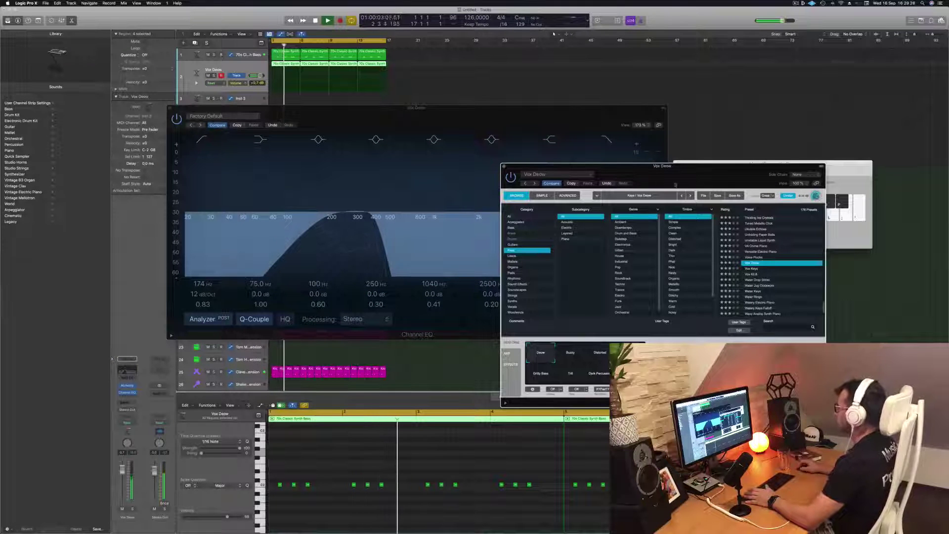
{"action": "left_click_drag", "start_coordinate": [441, 124], "coordinate": [563, 113]}
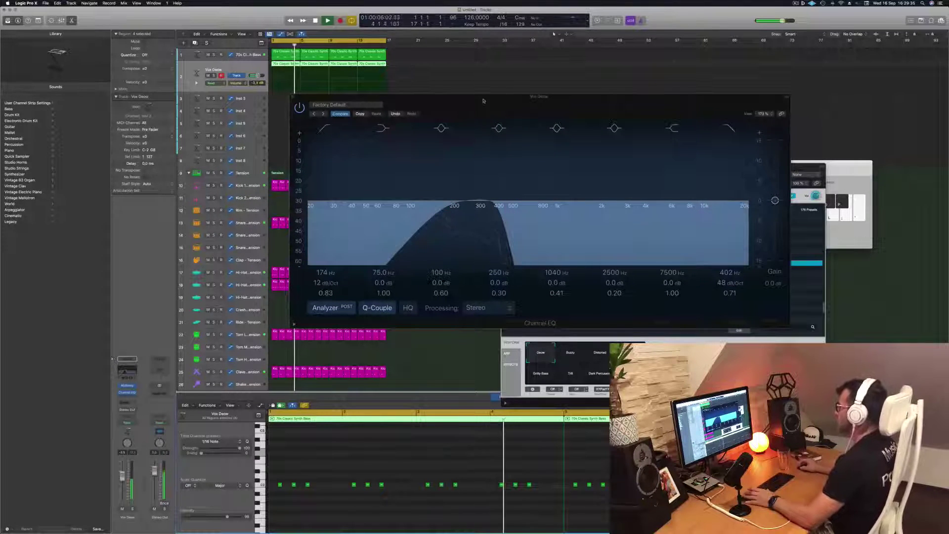
{"action": "left_click_drag", "start_coordinate": [482, 101], "coordinate": [531, 126]}
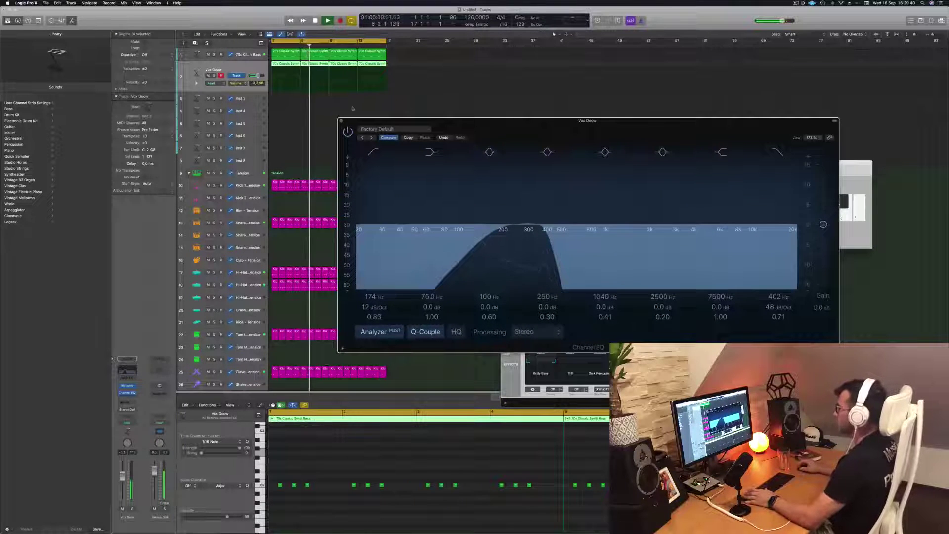
{"action": "left_click", "coordinate": [341, 120]}
{"action": "scroll", "coordinate": [446, 129], "scroll_direction": "down", "scroll_amount": 1}
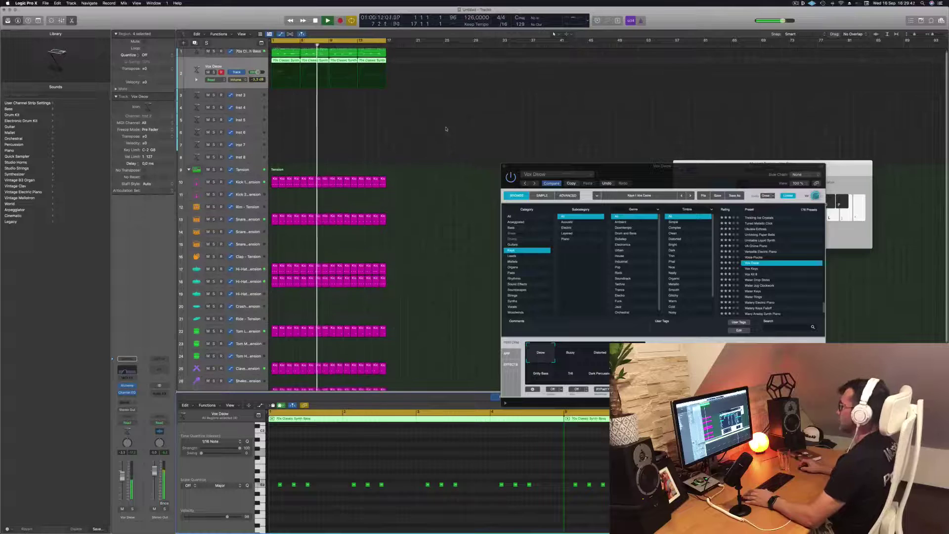
- Audition the VA Chime Piano preset against the playing loop and load Unstable Liquid Synth on the second track
{"action": "key", "text": "Return"}
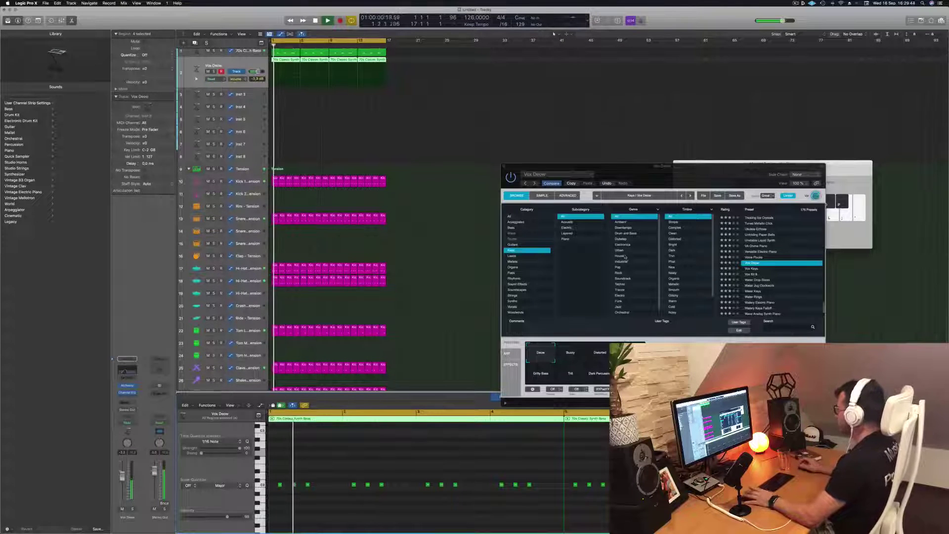
{"action": "scroll", "coordinate": [757, 266], "scroll_direction": "up", "scroll_amount": 2}
{"action": "left_click", "coordinate": [757, 276]}
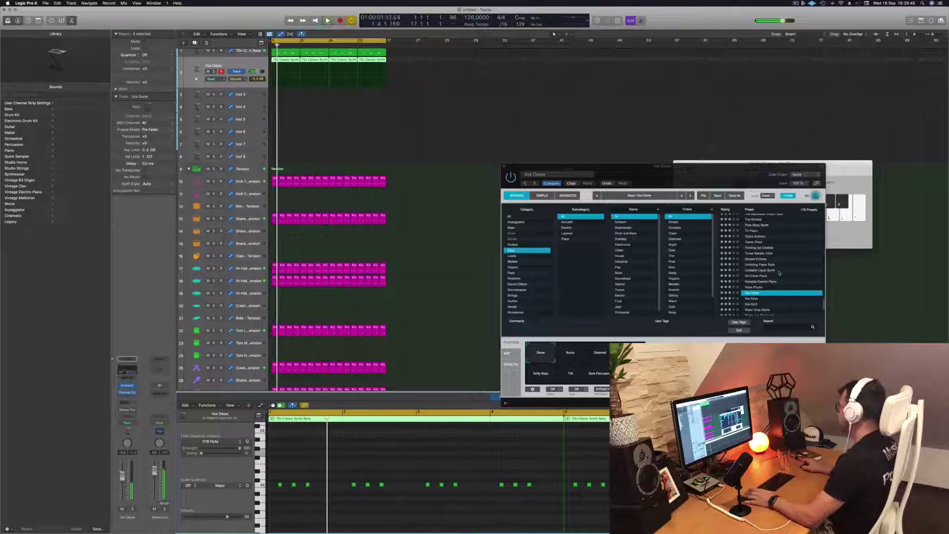
{"action": "left_click_drag", "start_coordinate": [692, 176], "coordinate": [636, 126]}
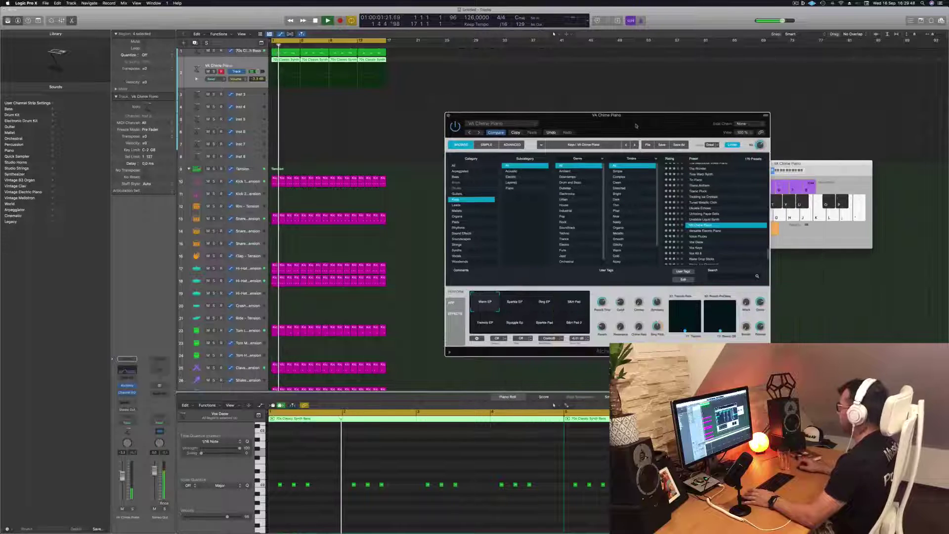
{"action": "left_click", "coordinate": [692, 219]}
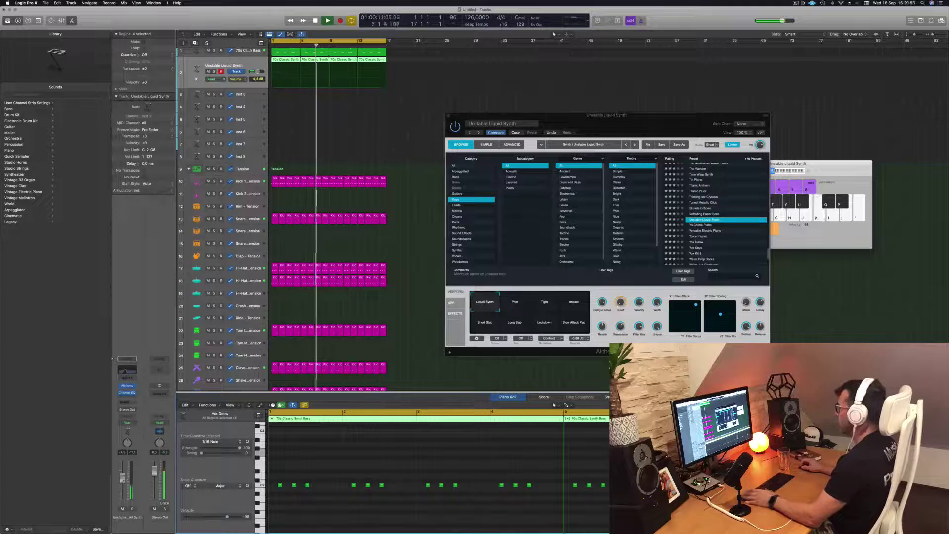
- Audition the preset's other performance snapshots, including Tight, Impact, Short Stab, Long Stab and Lockdown, and return to Liquid Synth
{"action": "left_click", "coordinate": [513, 303]}
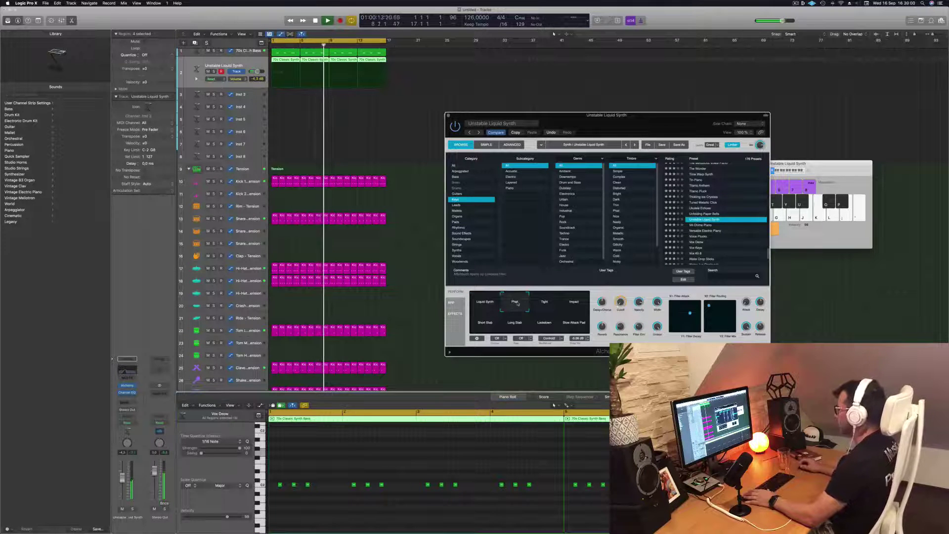
{"action": "left_click", "coordinate": [541, 303]}
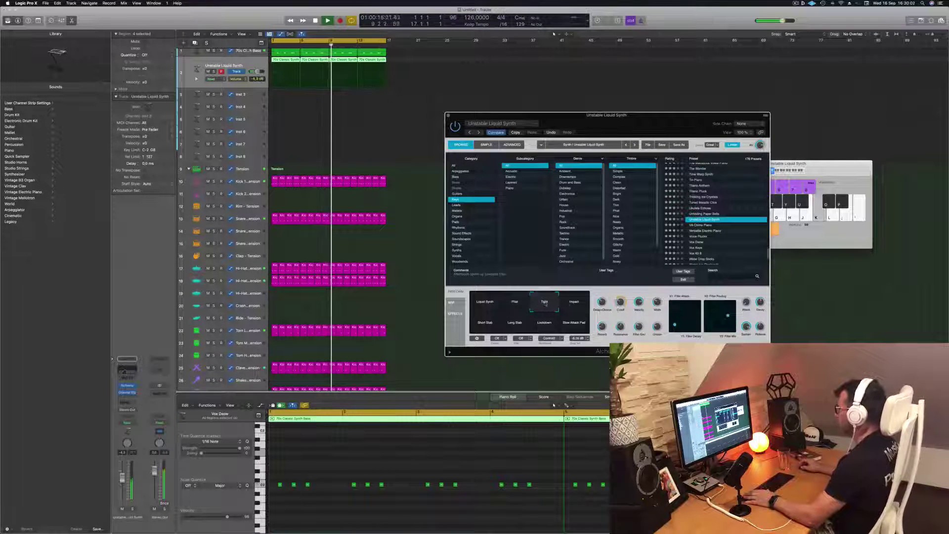
{"action": "left_click", "coordinate": [574, 304]}
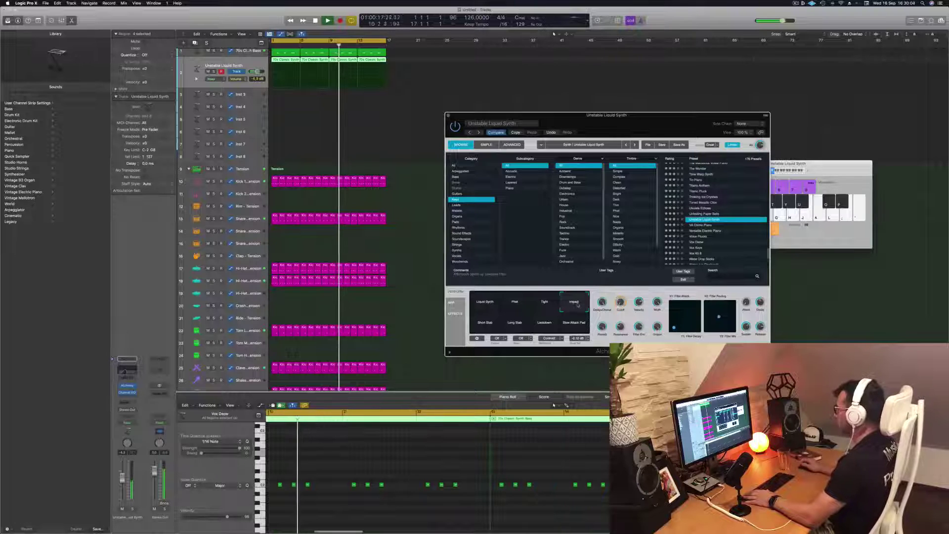
{"action": "left_click", "coordinate": [484, 323]}
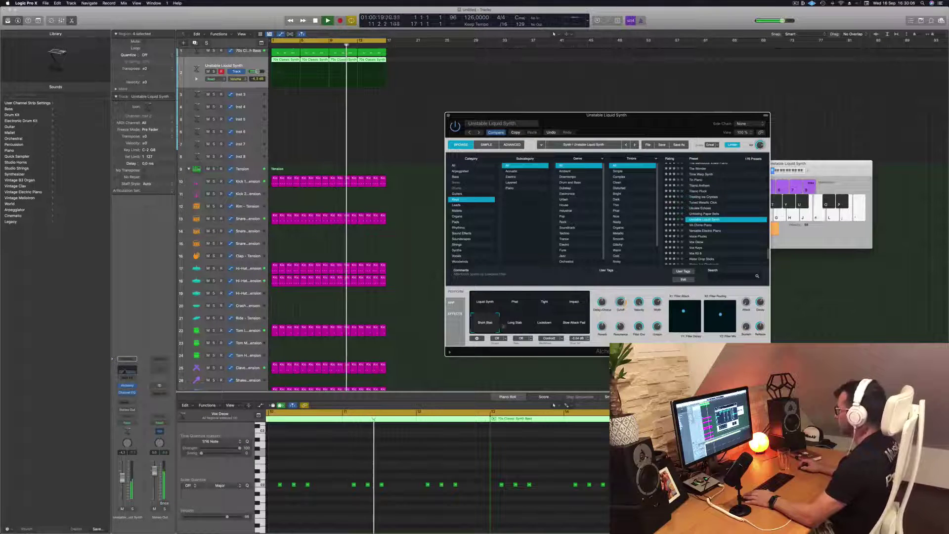
{"action": "left_click", "coordinate": [510, 325]}
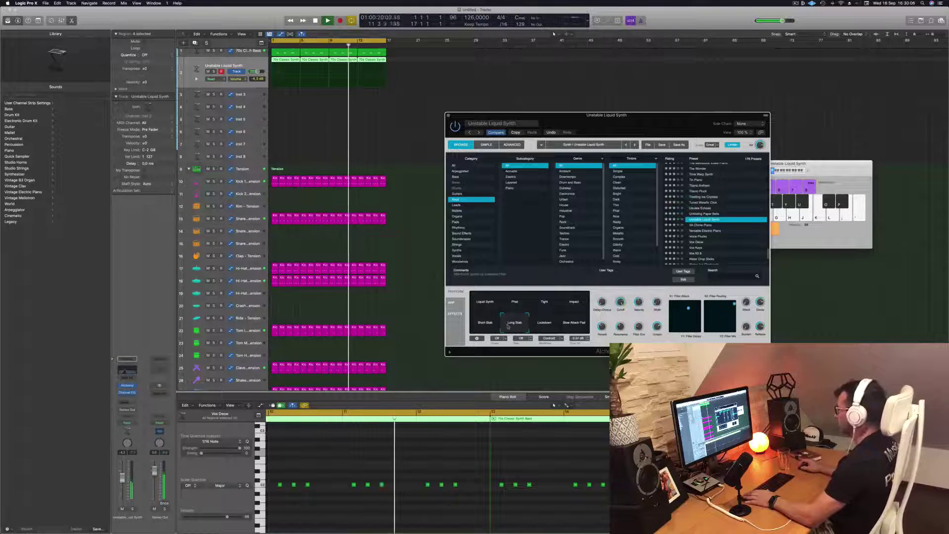
{"action": "left_click", "coordinate": [546, 325]}
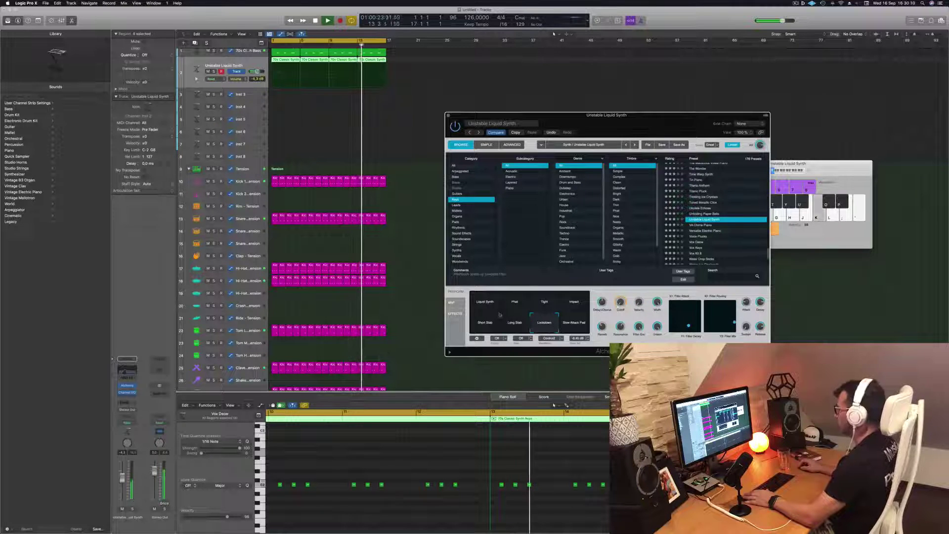
{"action": "left_click", "coordinate": [485, 304]}
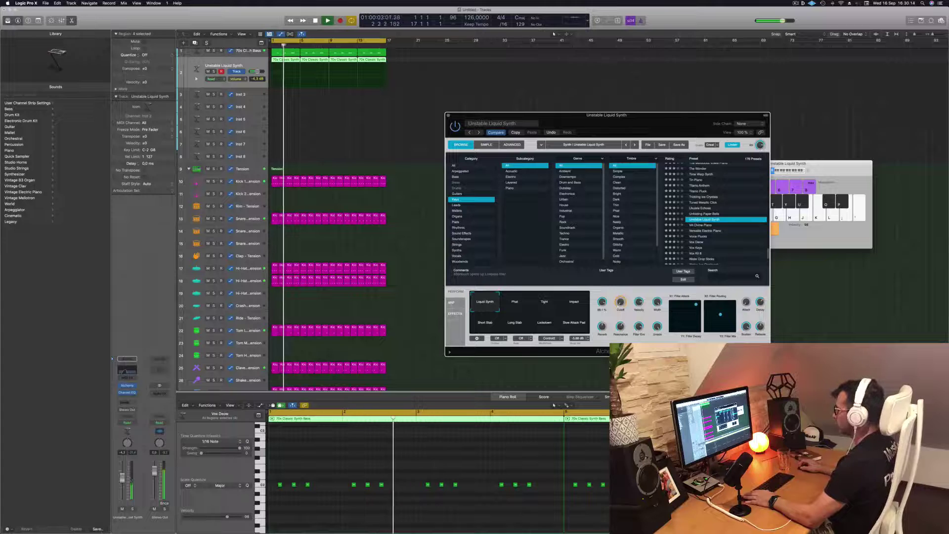
- Lower the Unstable Liquid Synth track's volume slightly and close its Alchemy window
{"action": "left_click_drag", "start_coordinate": [122, 477], "coordinate": [122, 481]}
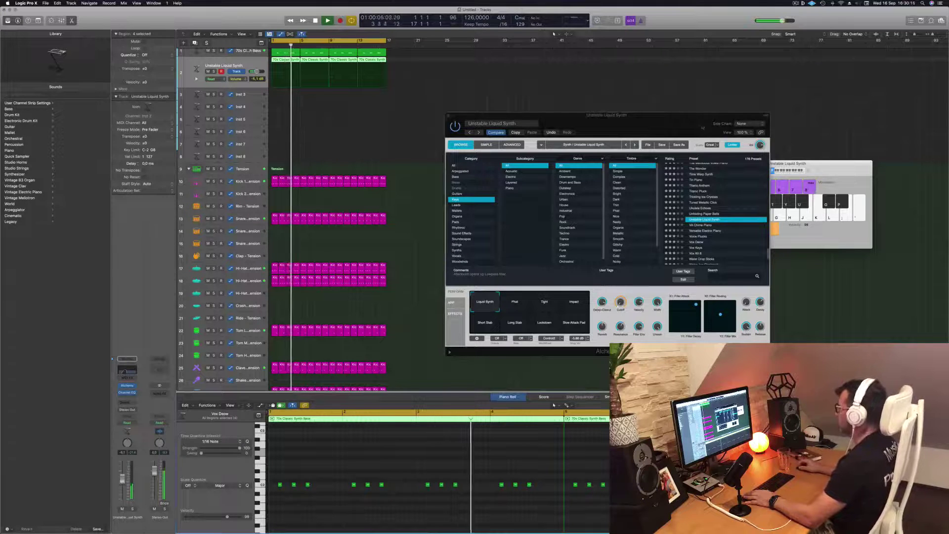
{"action": "left_click_drag", "start_coordinate": [449, 116], "coordinate": [446, 117]}
{"action": "left_click", "coordinate": [445, 117]}
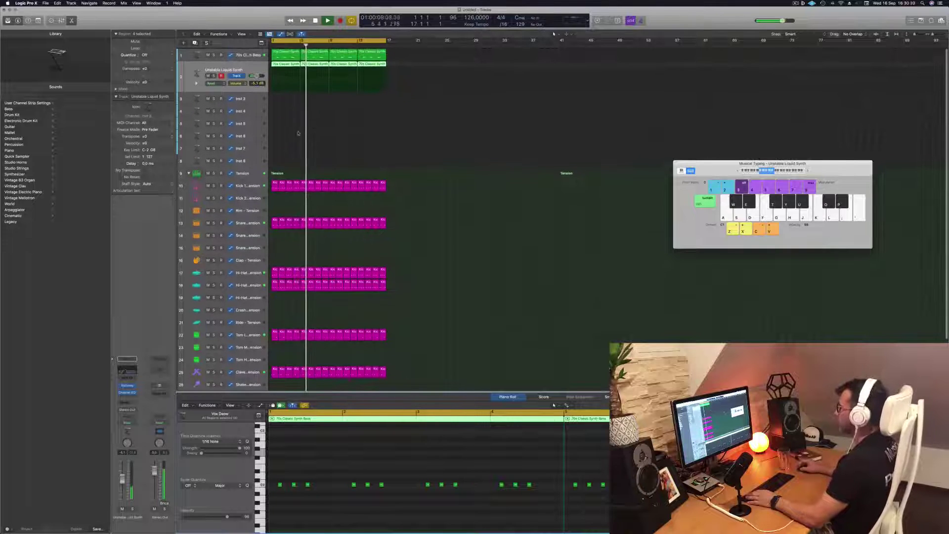
{"action": "left_click", "coordinate": [287, 65]}
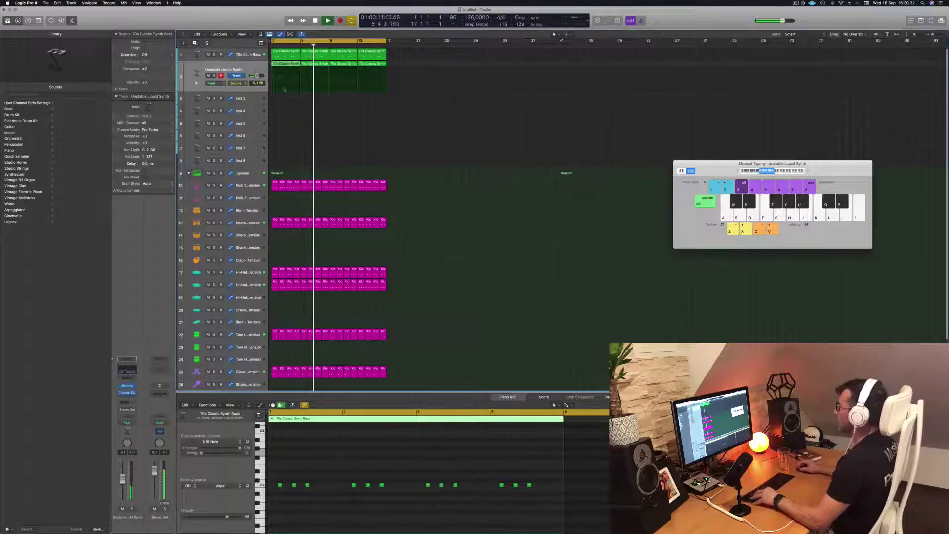
{"action": "left_click_drag", "start_coordinate": [284, 90], "coordinate": [284, 77]}
{"action": "key", "text": "super+z"}
{"action": "key", "text": "space"}
{"action": "key", "text": "space"}
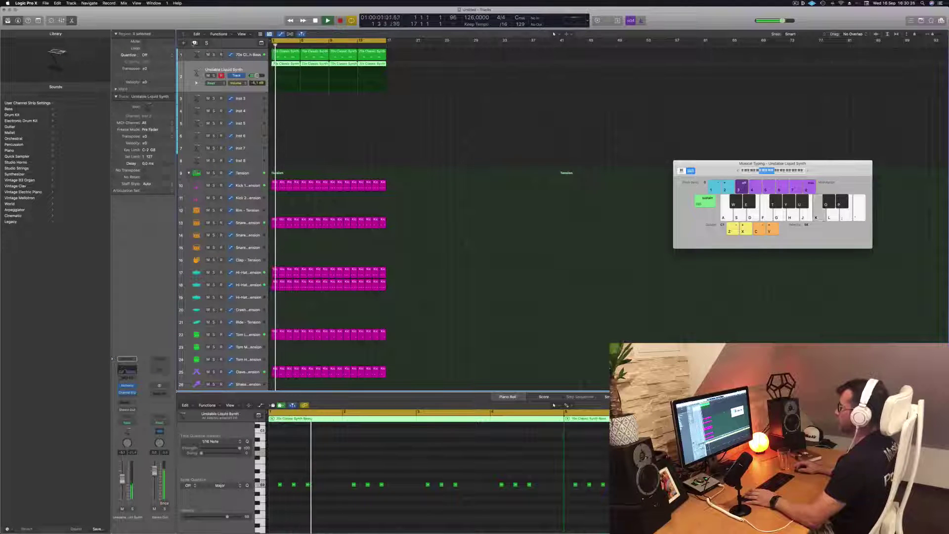
- Duplicate the Unstable Liquid Synth track with the same settings and copy its first region onto the new track
{"action": "key", "text": "super+d"}
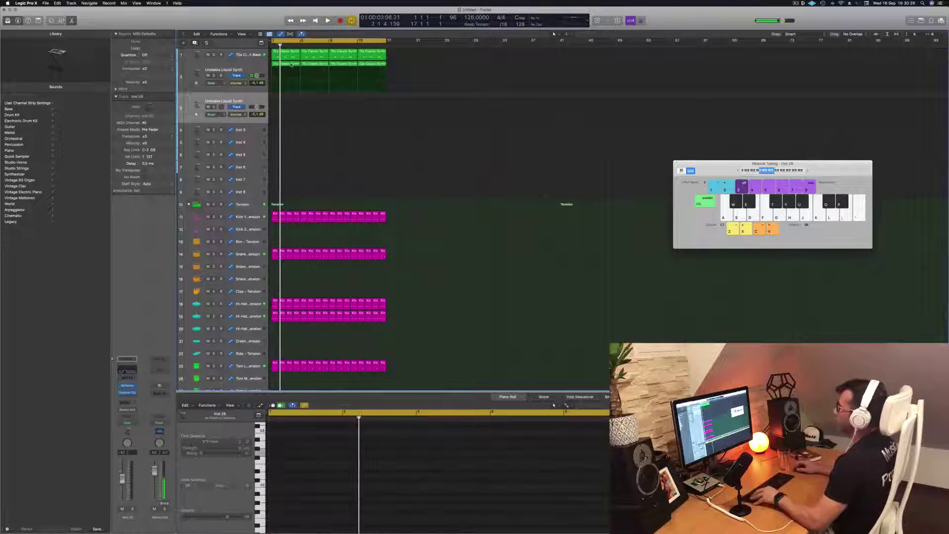
{"action": "left_click_drag", "start_coordinate": [292, 65], "coordinate": [286, 101]}
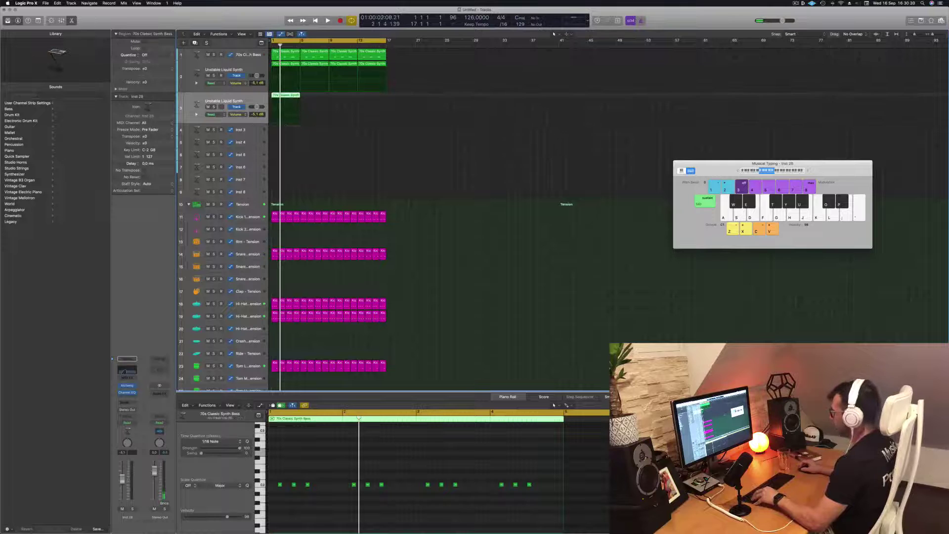
- Delete the first nine notes of the copied region, keeping the last three, and compare it with the regions above
{"action": "left_click_drag", "start_coordinate": [484, 471], "coordinate": [267, 514]}
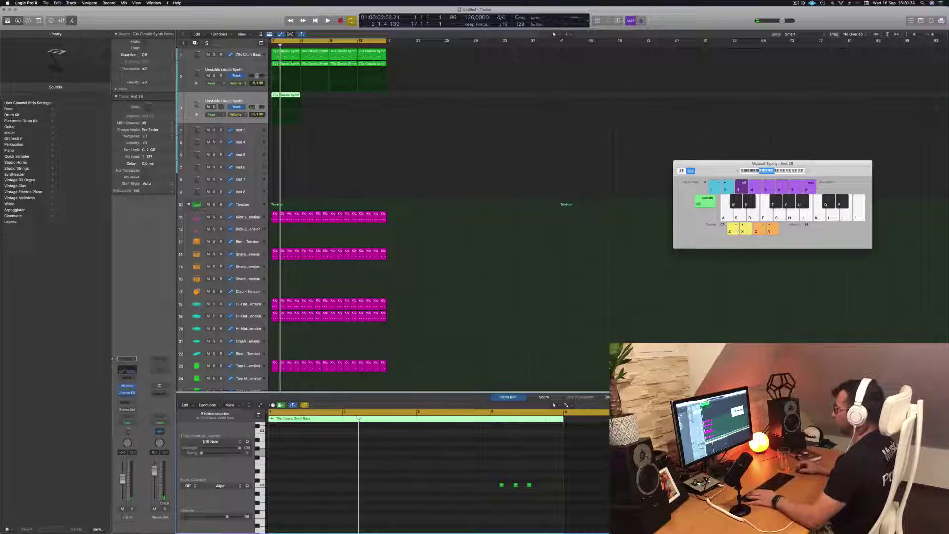
{"action": "left_click", "coordinate": [292, 58]}
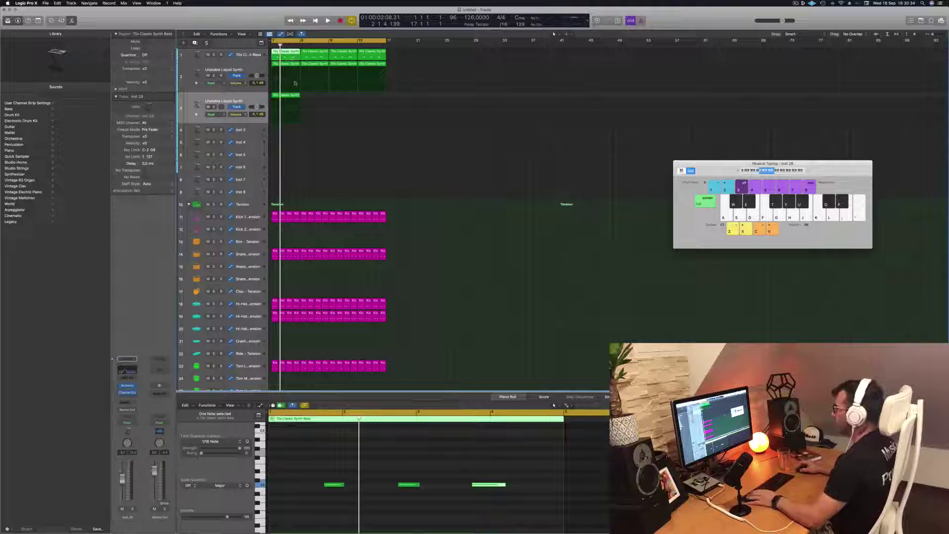
{"action": "left_click_drag", "start_coordinate": [294, 159], "coordinate": [281, 51]}
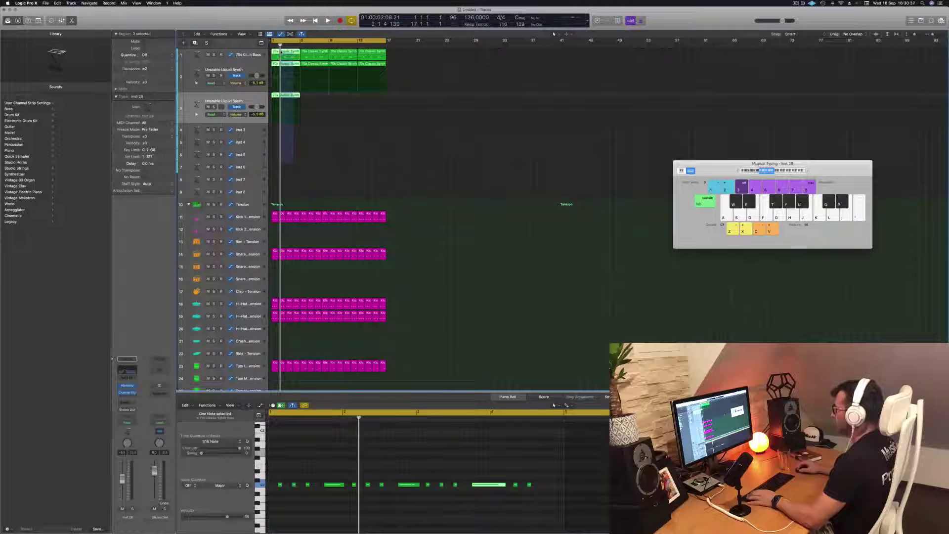
{"action": "left_click", "coordinate": [292, 96]}
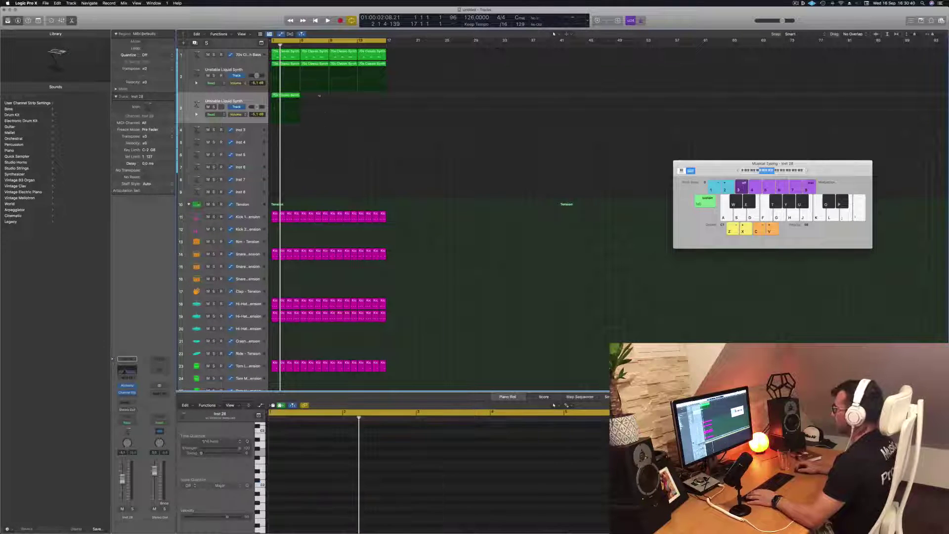
- Play the loop and shift the three remaining notes later, to the end of the region's fourth bar
{"action": "key", "text": "space"}
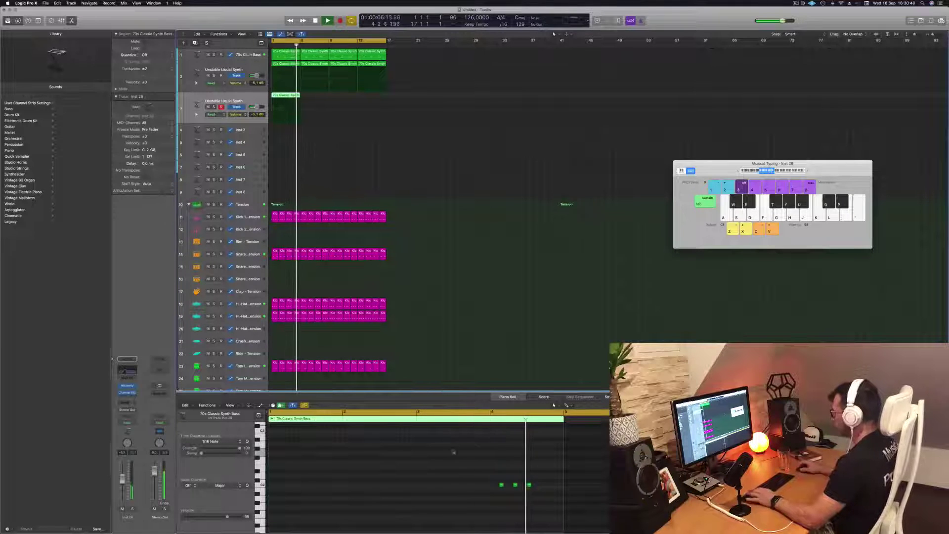
{"action": "key", "text": "space"}
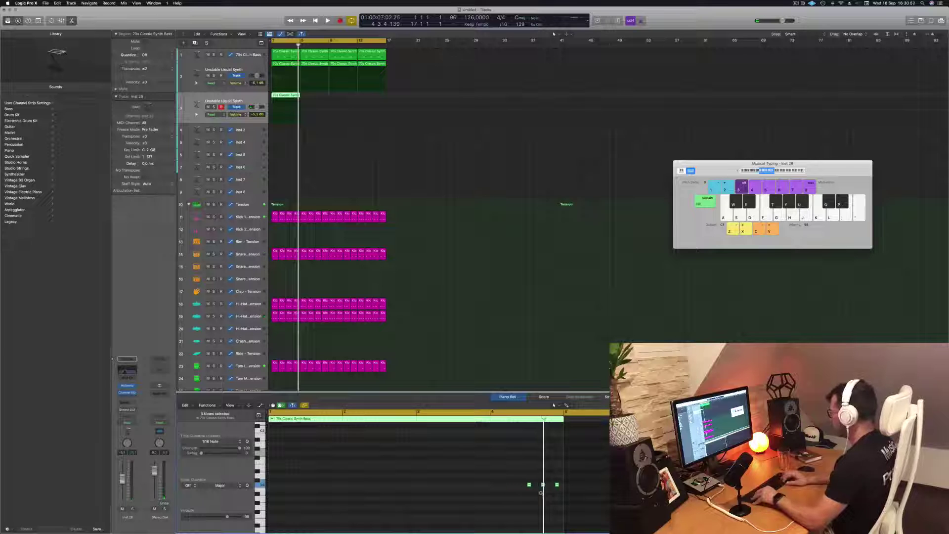
{"action": "key", "text": "space"}
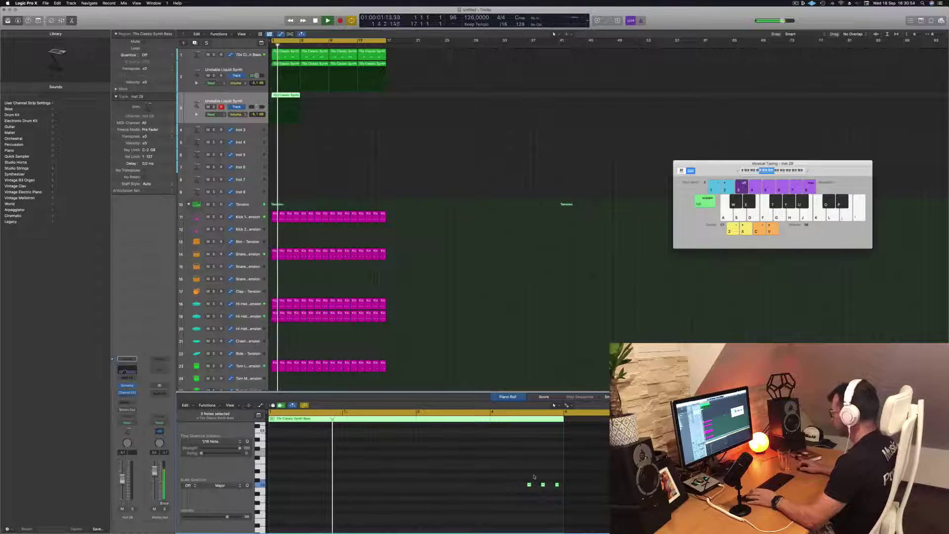
- Reduce the notes to one long note ending near the region's end, and repeat the region to fill the 16-bar loop
{"action": "mouse_move", "coordinate": [563, 491]}
{"action": "left_mouse_down"}
{"action": "mouse_move", "coordinate": [537, 477]}
{"action": "mouse_move", "coordinate": [540, 494]}
{"action": "left_mouse_up"}
{"action": "key", "text": "BackSpace"}
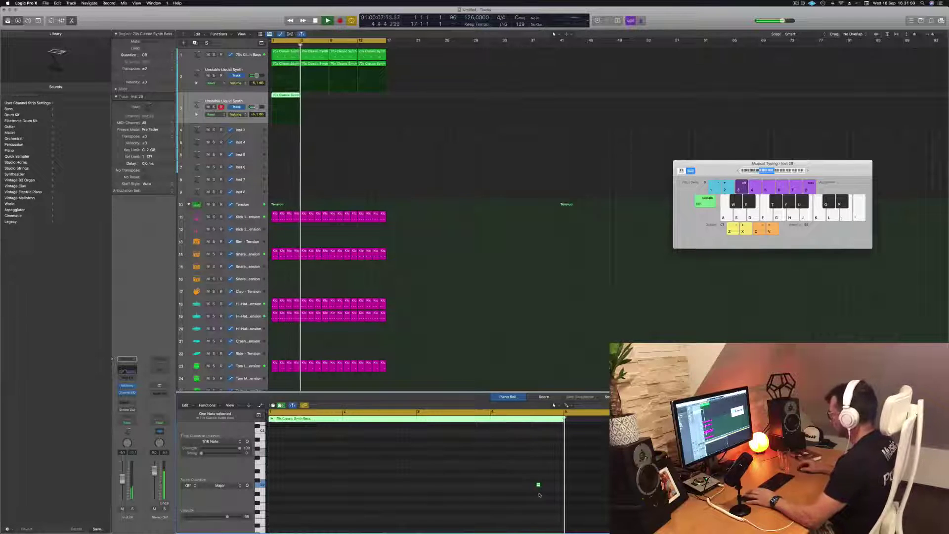
{"action": "left_click_drag", "start_coordinate": [537, 484], "coordinate": [560, 487]}
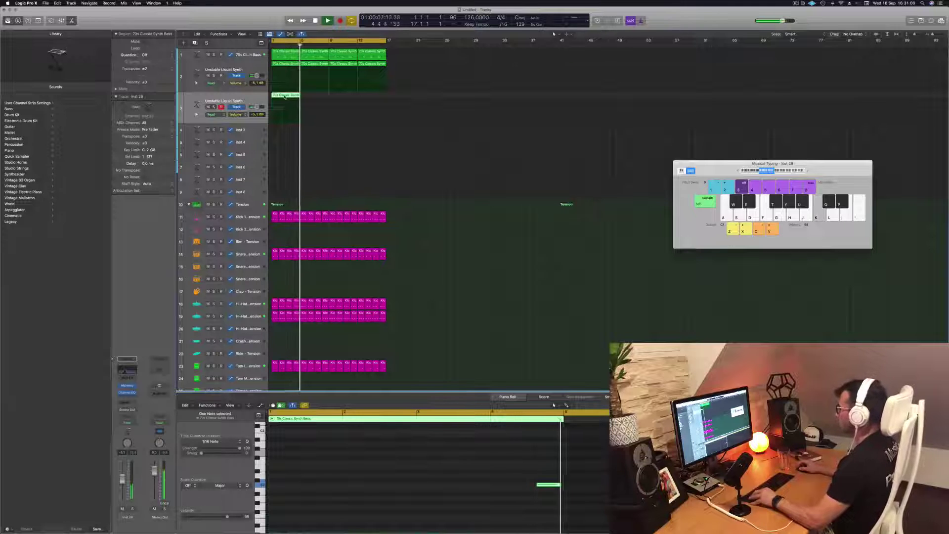
{"action": "left_click_drag", "start_coordinate": [284, 96], "coordinate": [339, 98]}
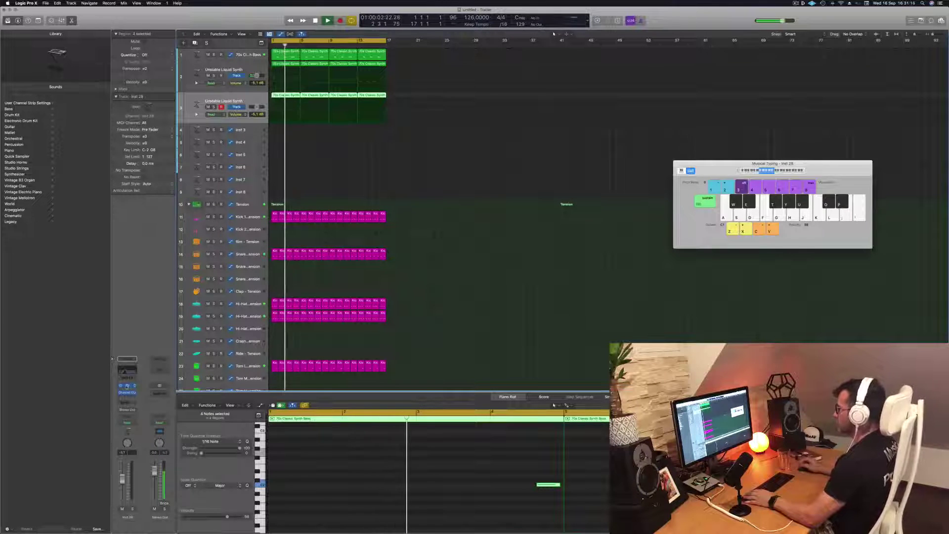
- Browse the Bass category in the duplicated track's Alchemy and load the Acid Etched Bass preset
{"action": "left_click", "coordinate": [127, 386]}
{"action": "key", "text": "Return"}
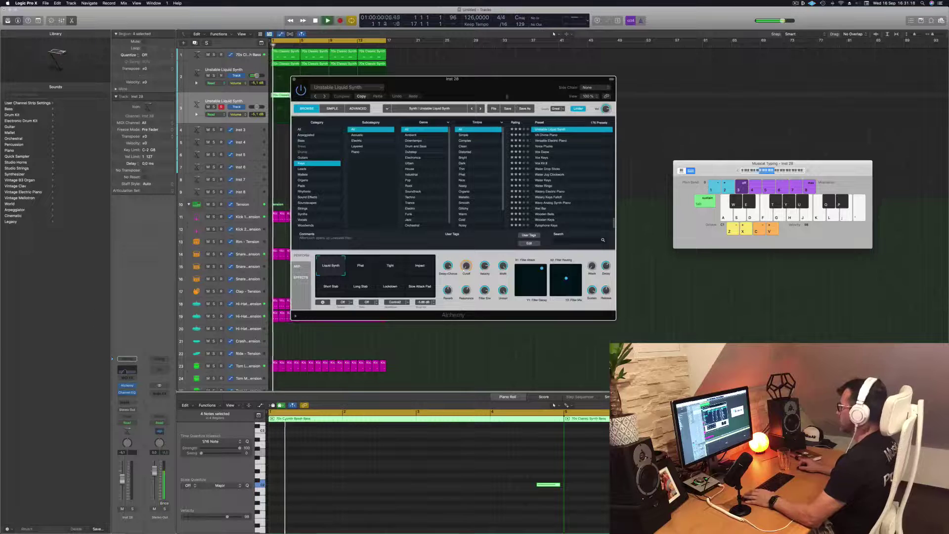
{"action": "left_click_drag", "start_coordinate": [435, 79], "coordinate": [484, 89]}
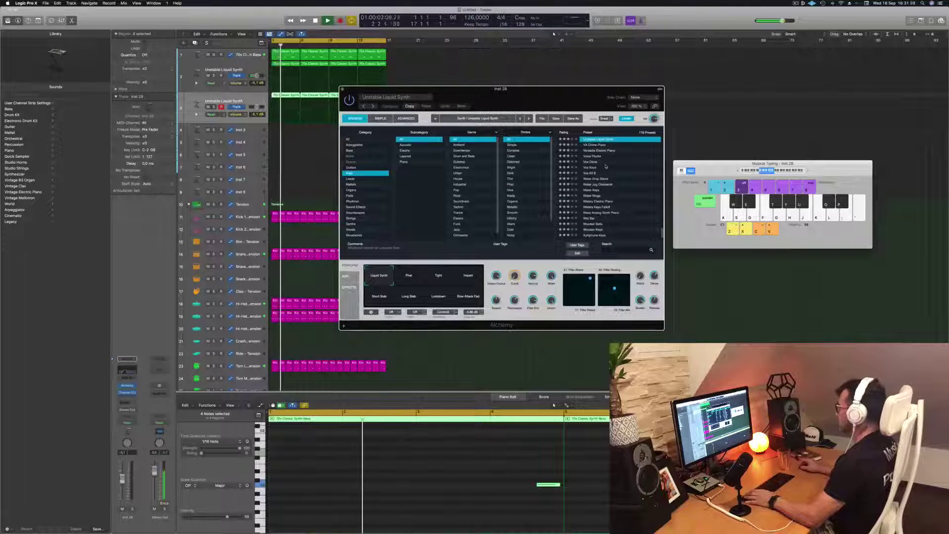
{"action": "scroll", "coordinate": [608, 171], "scroll_direction": "up", "scroll_amount": 10}
{"action": "scroll", "coordinate": [608, 171], "scroll_direction": "up", "scroll_amount": 5}
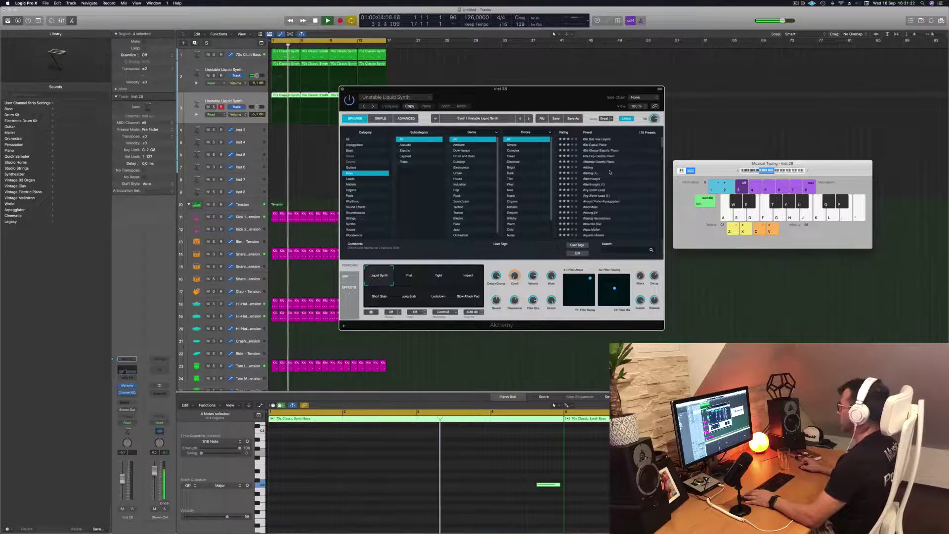
{"action": "left_click", "coordinate": [351, 151]}
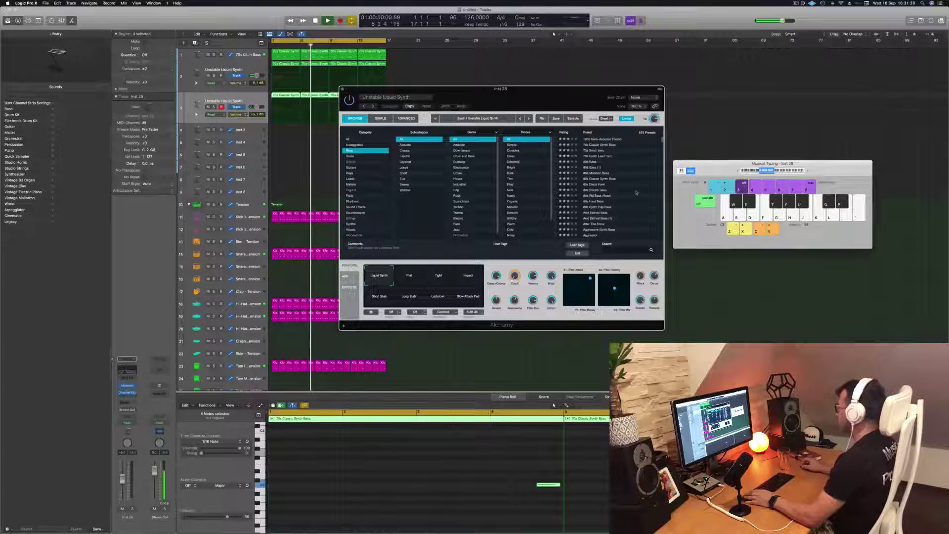
{"action": "left_click", "coordinate": [597, 213]}
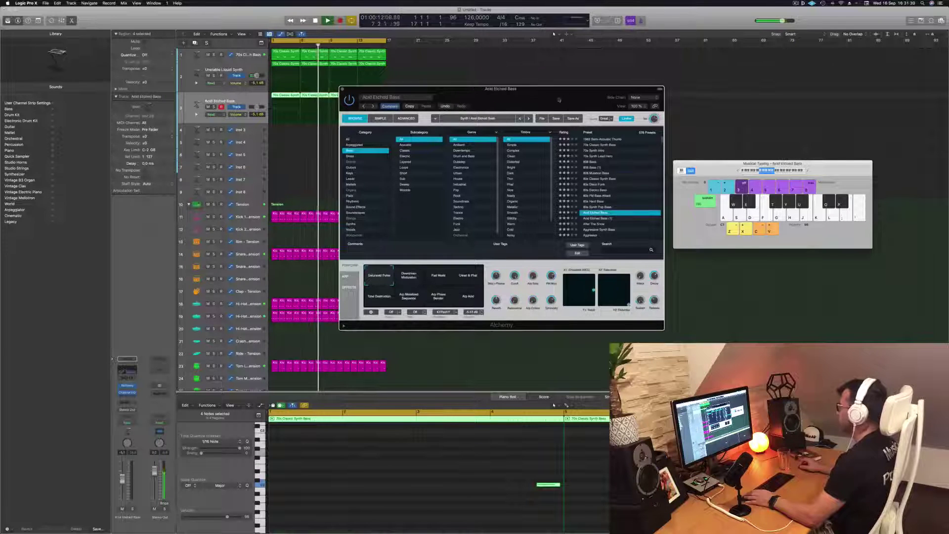
{"action": "left_click", "coordinate": [247, 99]}
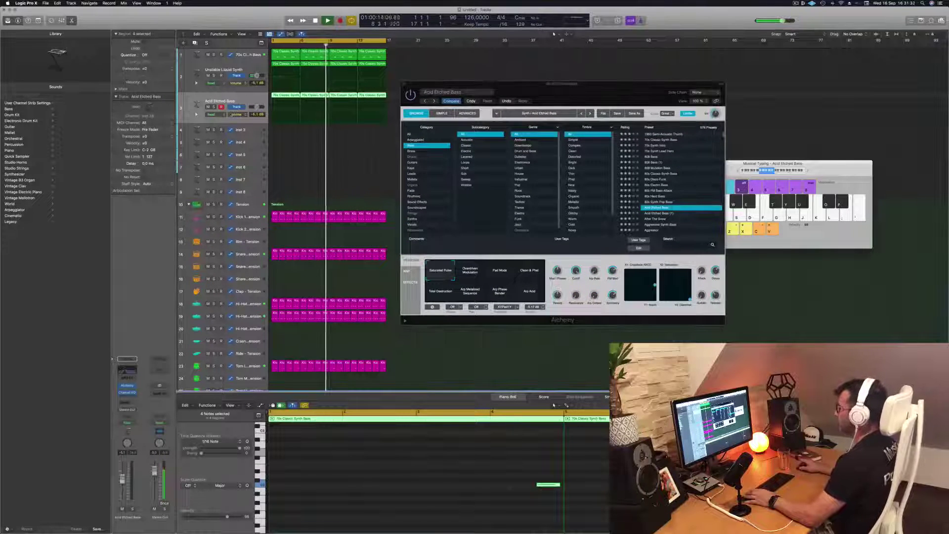
- Replay the loop from the start and lower the Acid Etched Bass track's volume slightly
{"action": "key", "text": "Return"}
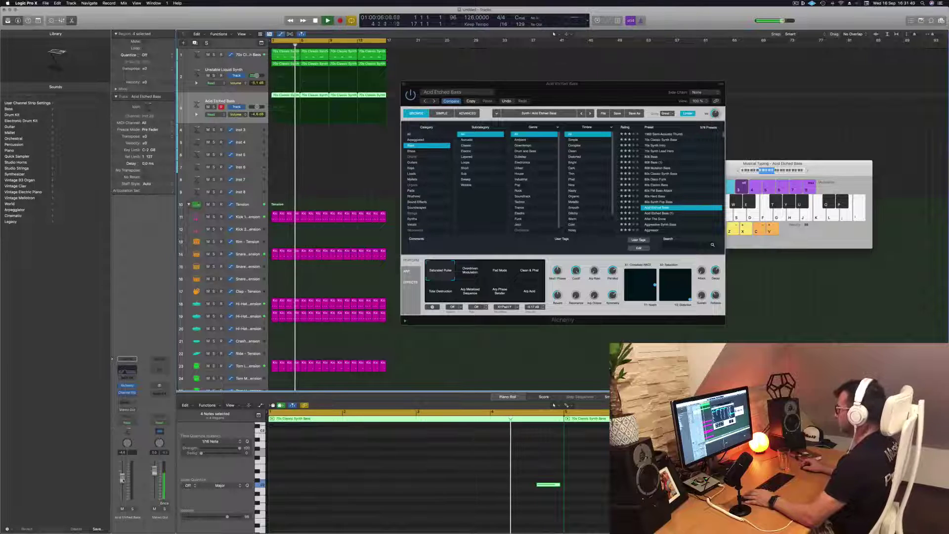
{"action": "left_click_drag", "start_coordinate": [121, 477], "coordinate": [122, 481]}
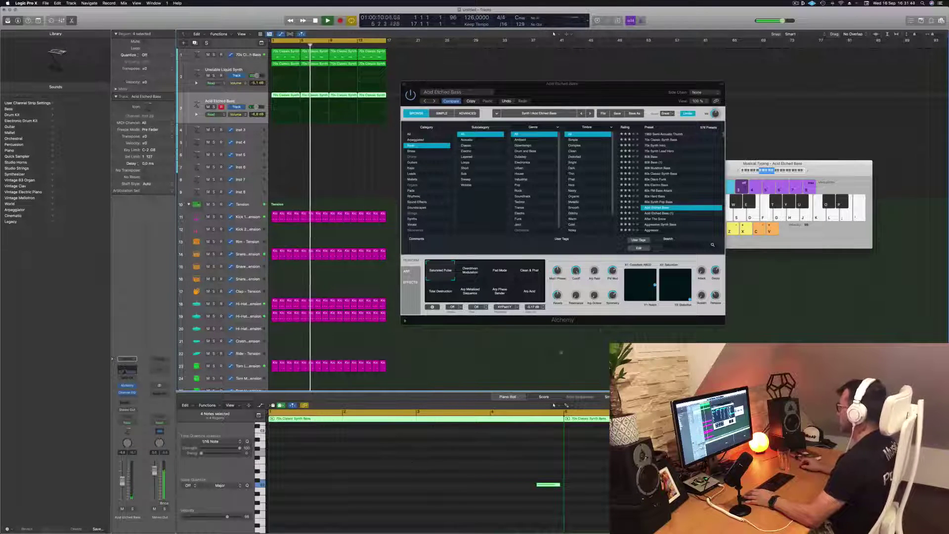
- Switch the Acid Etched Bass preset in Alchemy to its Clean & Phat performance variation
{"action": "left_click", "coordinate": [524, 274]}
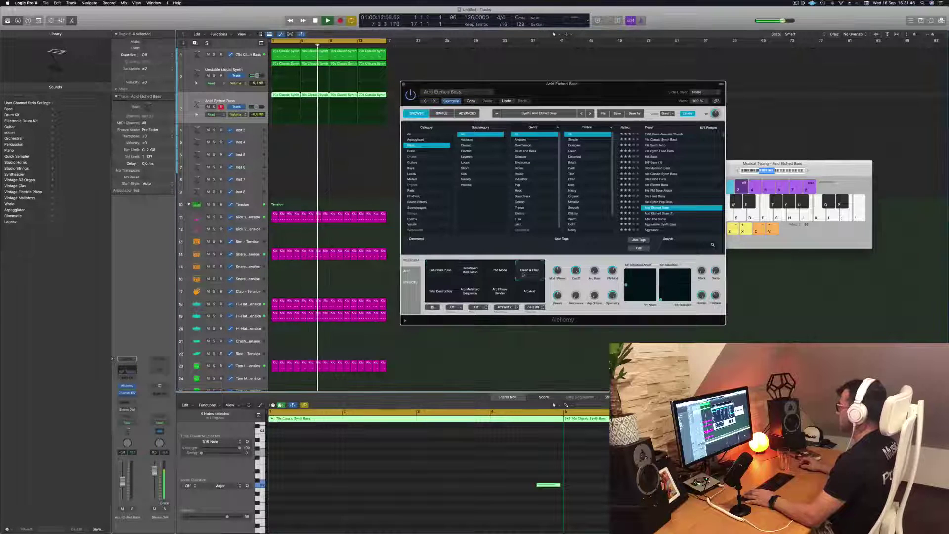
{"action": "left_click_drag", "start_coordinate": [596, 98], "coordinate": [599, 96]}
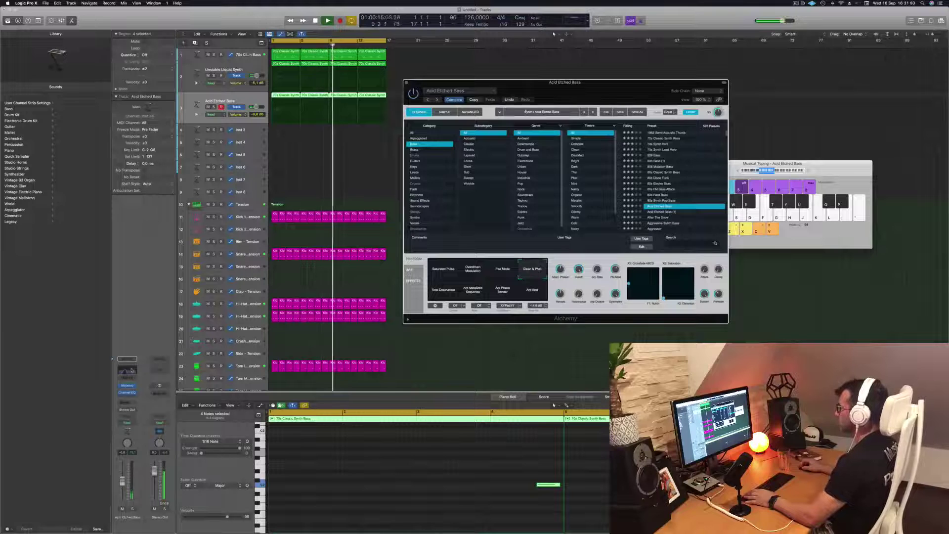
- In the Acid Etched Bass track's Channel EQ, lower the high-cut frequency and set the low cut to 111 Hz
{"action": "left_click", "coordinate": [132, 370]}
{"action": "left_click_drag", "start_coordinate": [497, 195], "coordinate": [557, 196]}
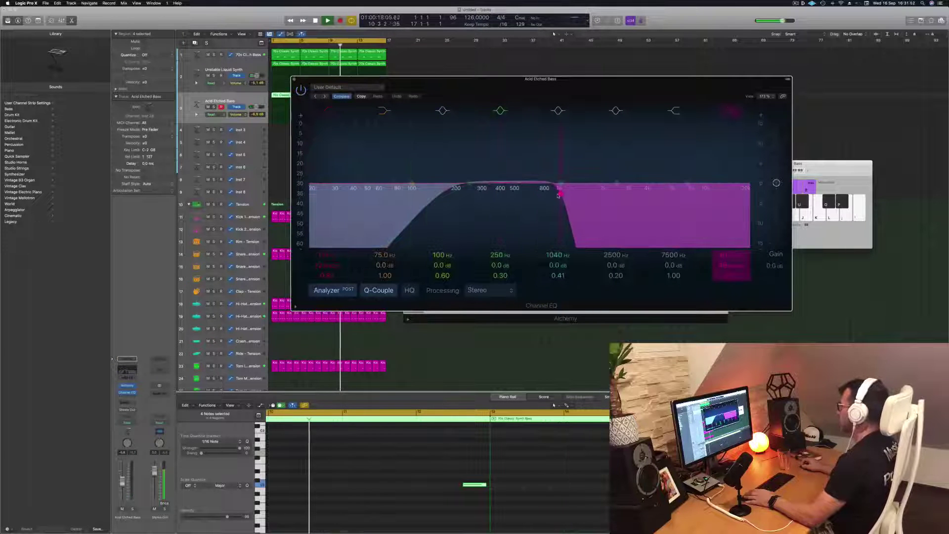
{"action": "left_click_drag", "start_coordinate": [402, 84], "coordinate": [407, 192]}
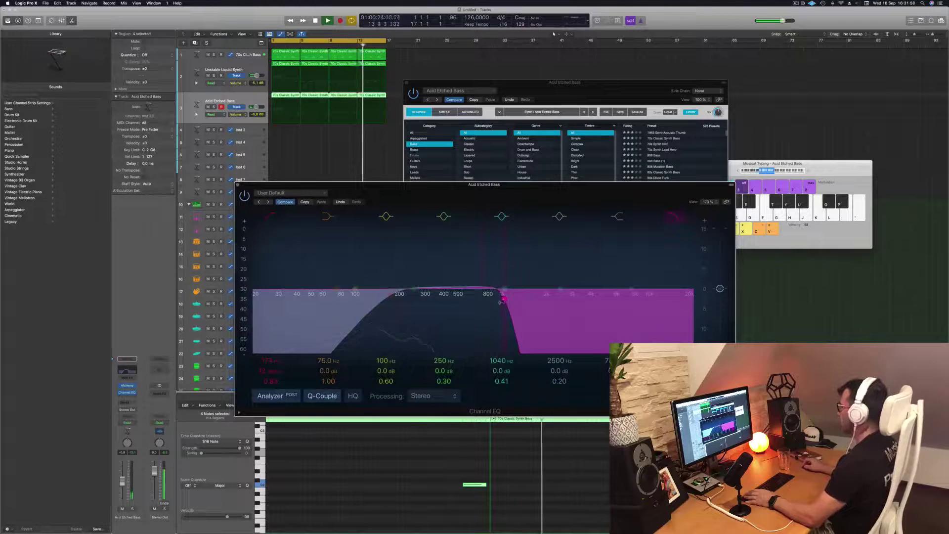
{"action": "left_click_drag", "start_coordinate": [500, 299], "coordinate": [472, 293]}
{"action": "left_click_drag", "start_coordinate": [398, 292], "coordinate": [364, 295]}
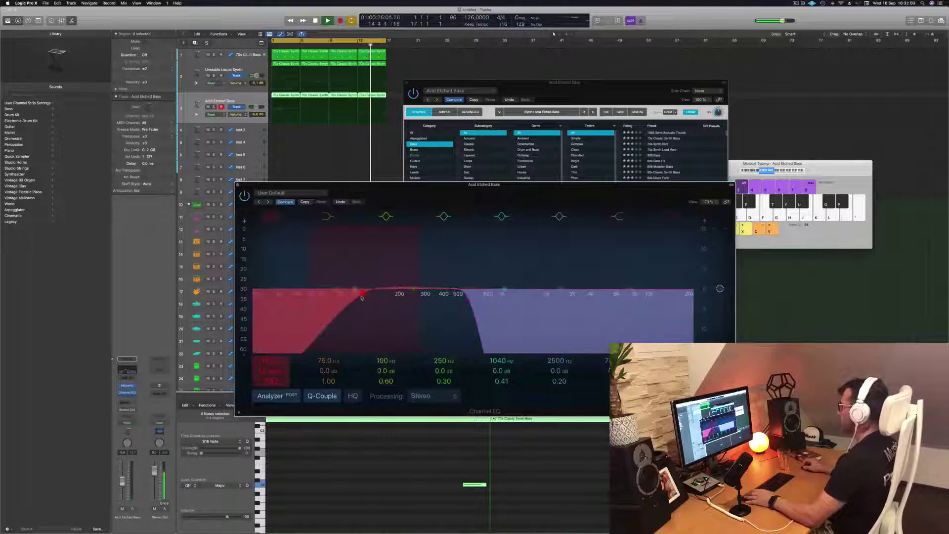
- Move the Channel EQ aside while listening to the loop, and close both the EQ and the Alchemy windows
{"action": "left_click_drag", "start_coordinate": [434, 189], "coordinate": [574, 199]}
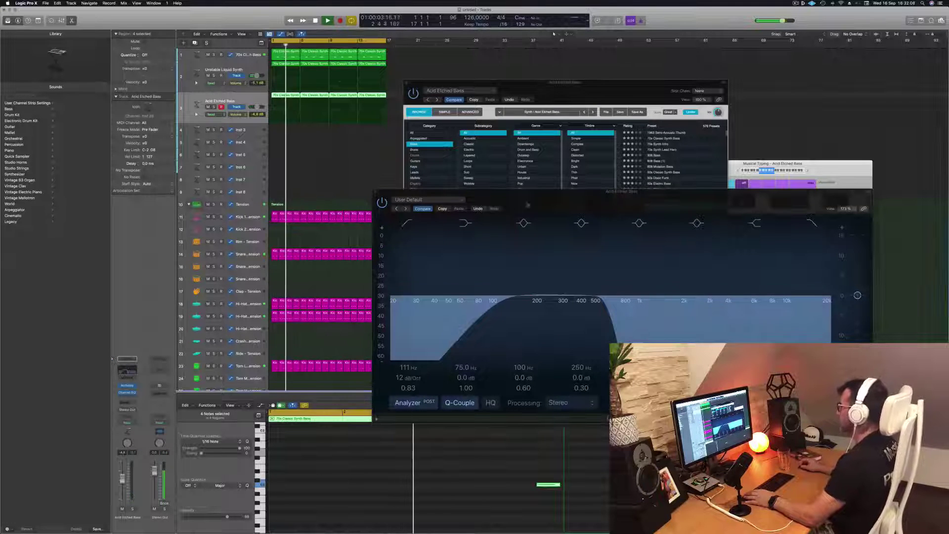
{"action": "left_click_drag", "start_coordinate": [526, 205], "coordinate": [460, 245]}
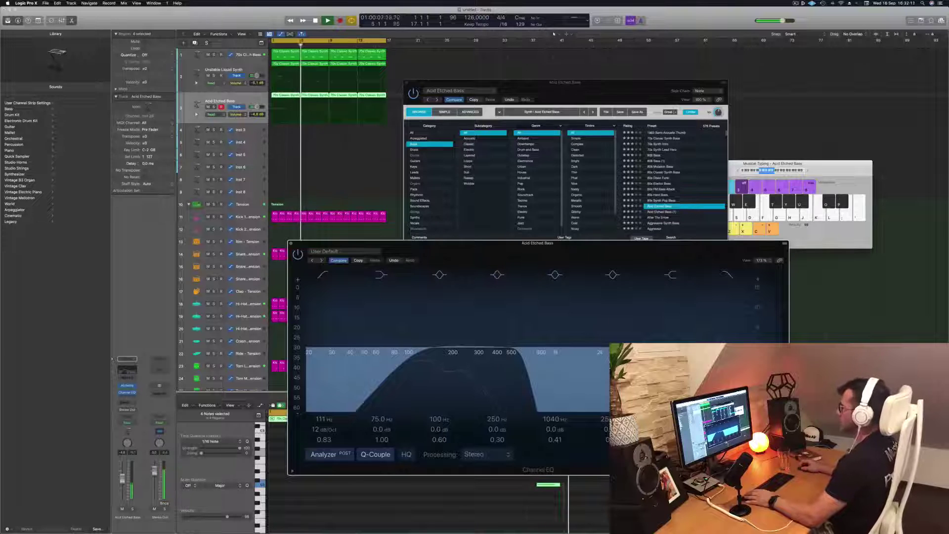
{"action": "left_click", "coordinate": [290, 244]}
{"action": "left_click_drag", "start_coordinate": [519, 89], "coordinate": [514, 98]}
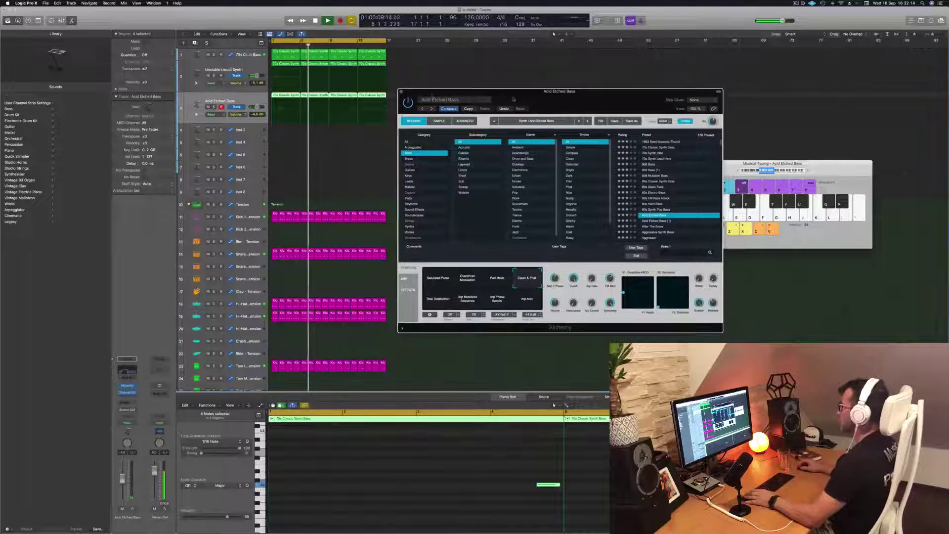
{"action": "left_click", "coordinate": [401, 92]}
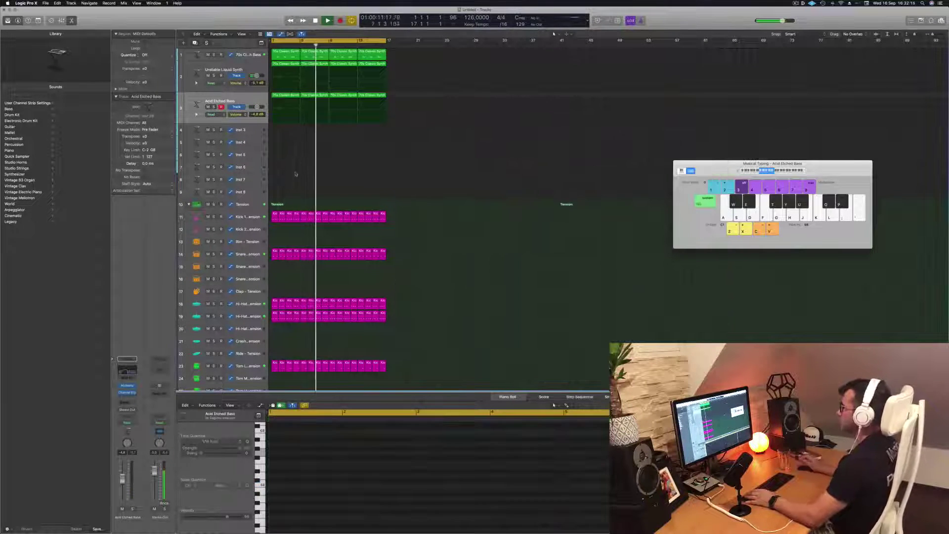
- Copy the first snare region up to the Rim - Tension track and shift its two notes earlier in the bar
{"action": "left_click", "coordinate": [400, 197]}
{"action": "scroll", "coordinate": [400, 196], "scroll_direction": "down", "scroll_amount": 5}
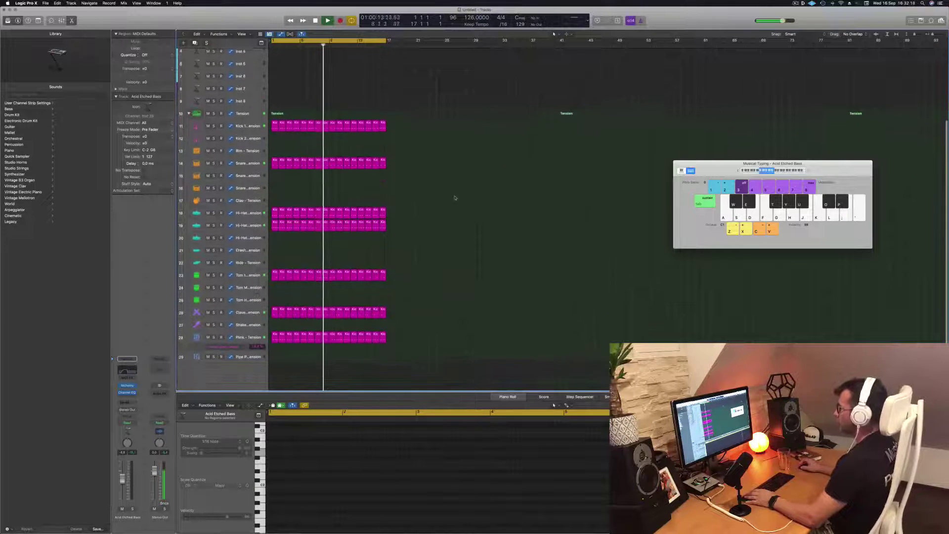
{"action": "left_click", "coordinate": [274, 162]}
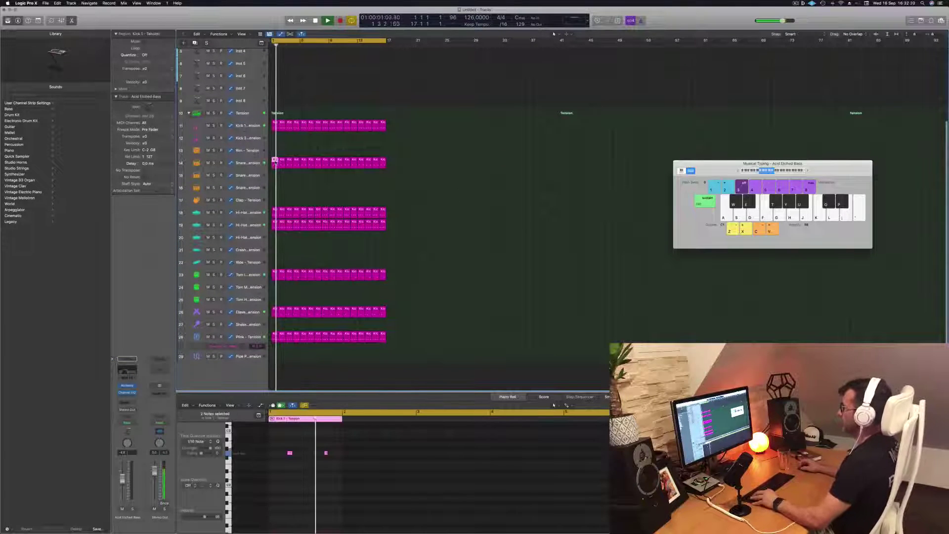
{"action": "left_click_drag", "start_coordinate": [275, 153], "coordinate": [274, 154]}
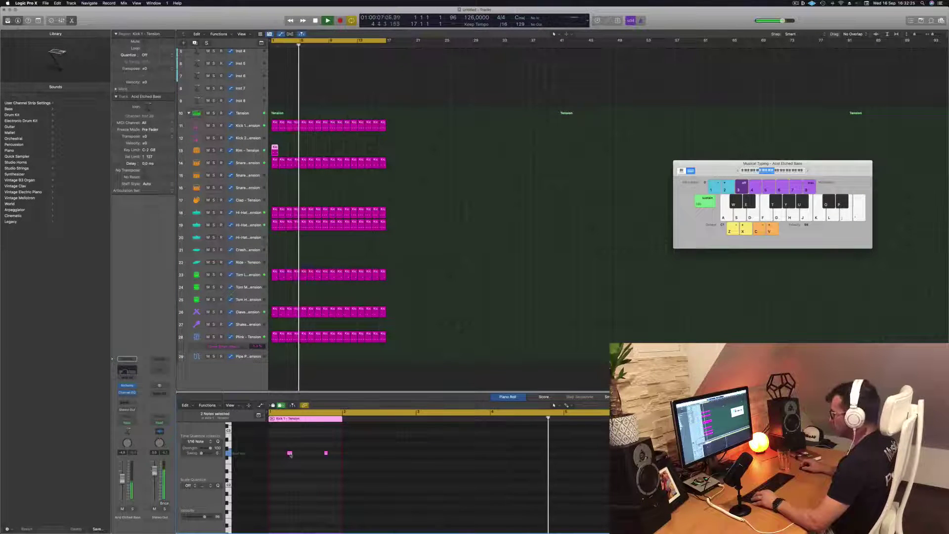
{"action": "left_click_drag", "start_coordinate": [290, 454], "coordinate": [276, 455]}
{"action": "key", "text": "space"}
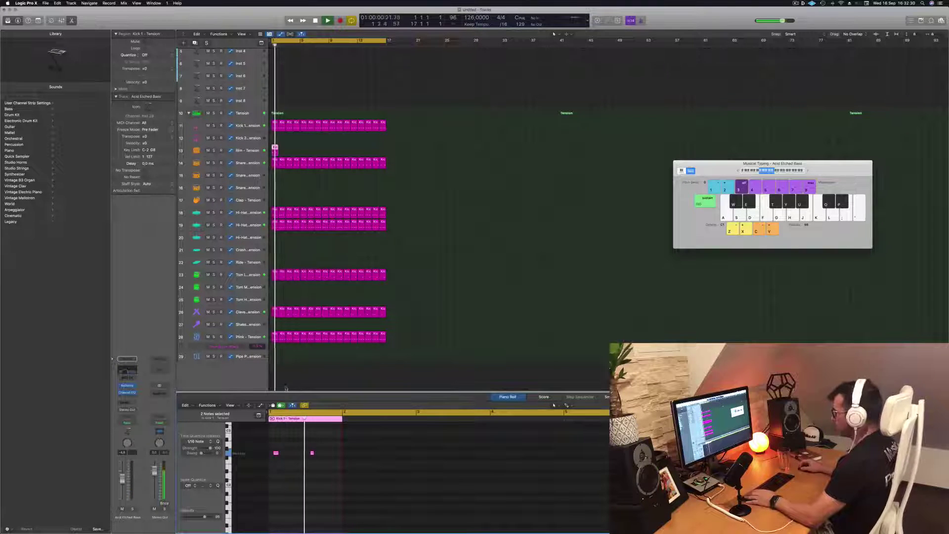
- Delete the rim region's second note and place a copy of the first note closer to it, mid-bar
{"action": "left_click", "coordinate": [247, 150]}
{"action": "key", "text": "space"}
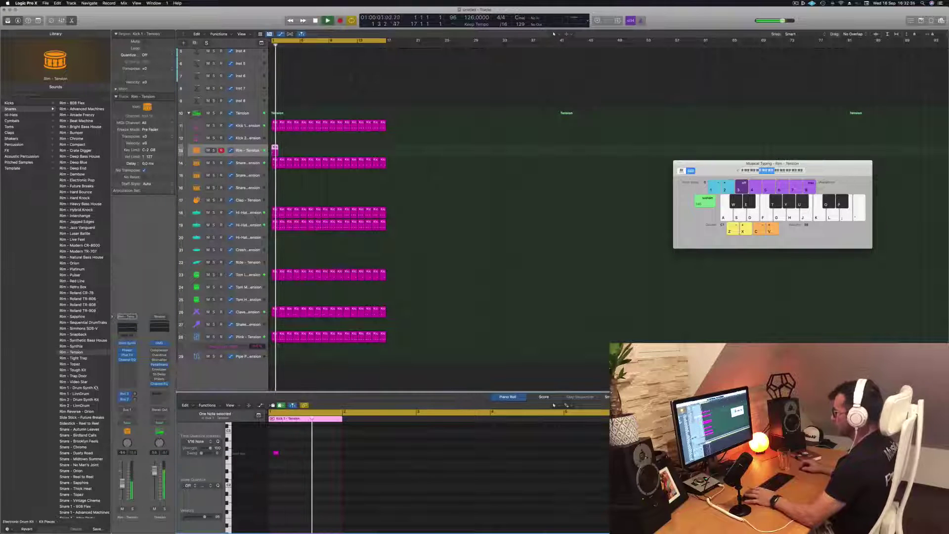
{"action": "key", "text": "Return"}
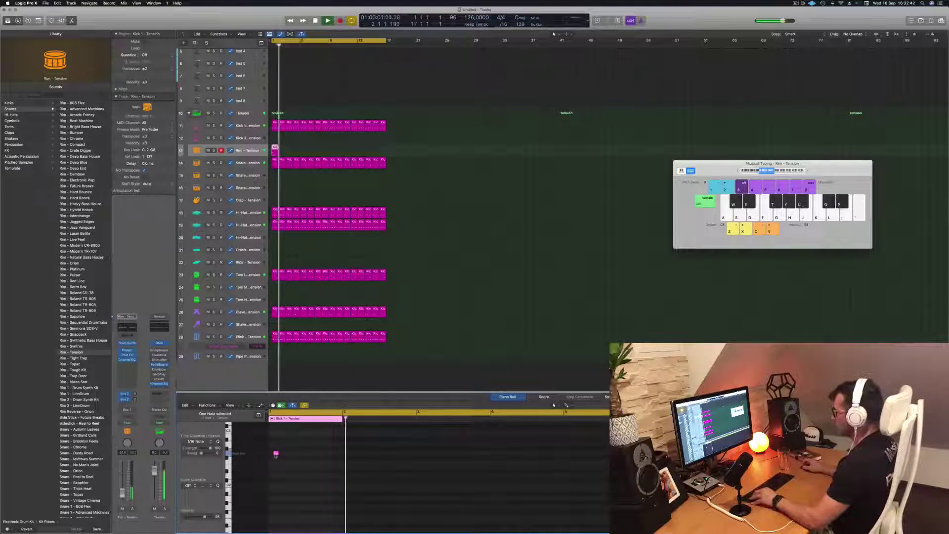
{"action": "left_click_drag", "start_coordinate": [275, 453], "coordinate": [303, 455]}
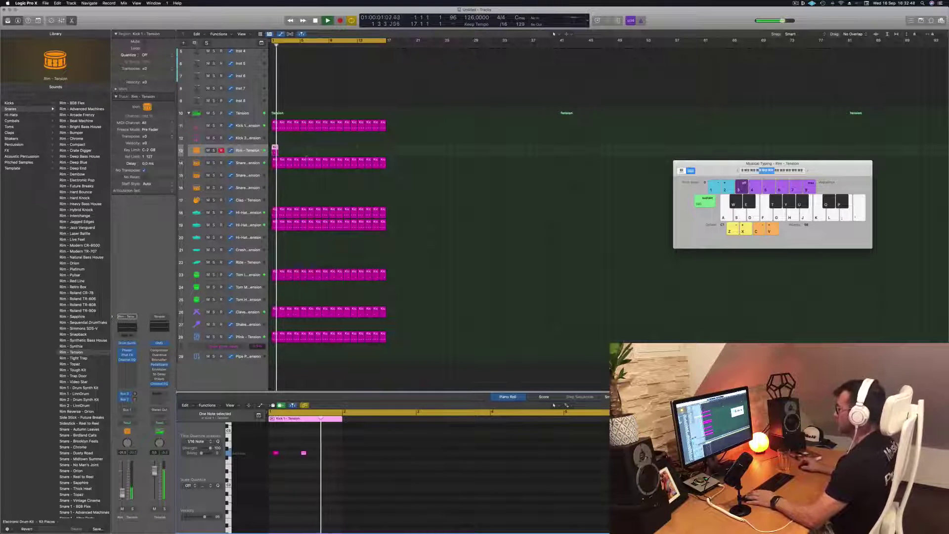
- Repeat the one-bar rim region along the Rim - Tension track until it fills the 16-bar loop
{"action": "left_click_drag", "start_coordinate": [275, 149], "coordinate": [304, 151]}
{"action": "left_click", "coordinate": [275, 150], "text": "shift"}
{"action": "left_click", "coordinate": [281, 151], "text": "shift"}
{"action": "left_click", "coordinate": [274, 151], "text": "shift"}
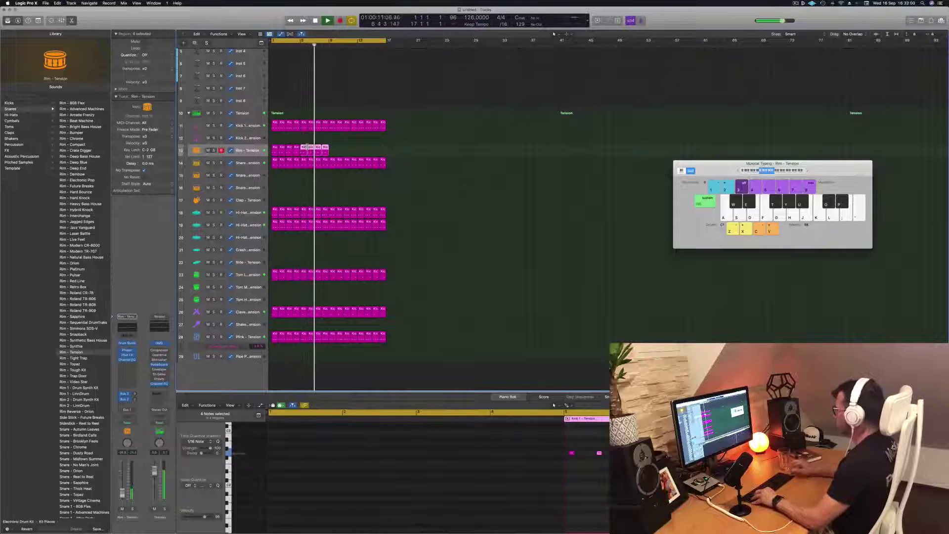
{"action": "left_click", "coordinate": [299, 150]}
{"action": "left_click_drag", "start_coordinate": [299, 149], "coordinate": [333, 158]}
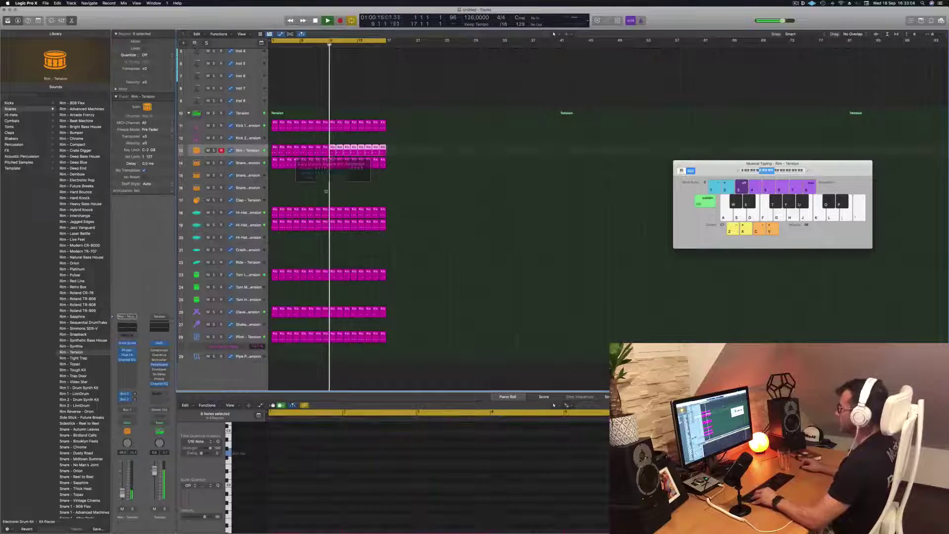
{"action": "left_click", "coordinate": [316, 192]}
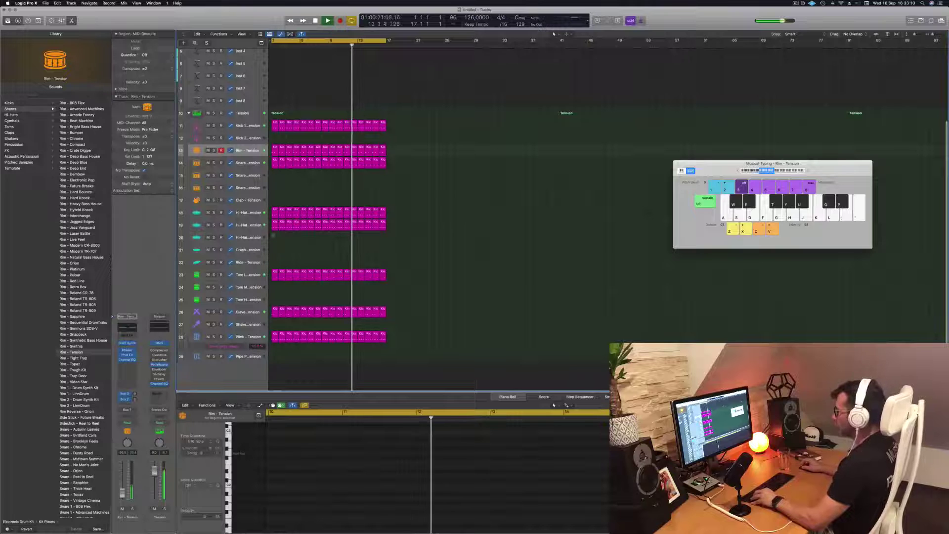
- Copy the first region of the lower hi-hat track to the Ride track and delete the second note of each pair
{"action": "left_click", "coordinate": [274, 223]}
{"action": "left_click_drag", "start_coordinate": [274, 227], "coordinate": [275, 262]}
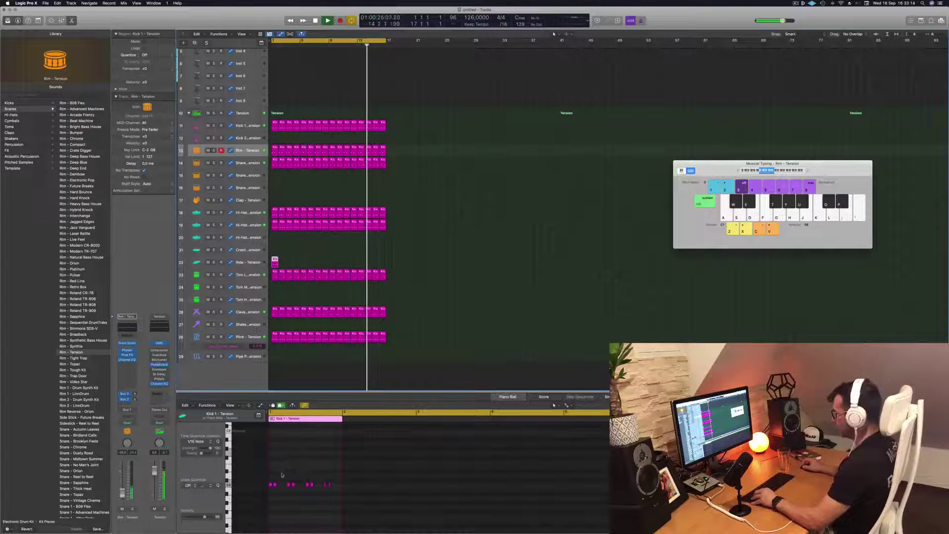
{"action": "left_click", "coordinate": [275, 485]}
{"action": "key", "text": "BackSpace"}
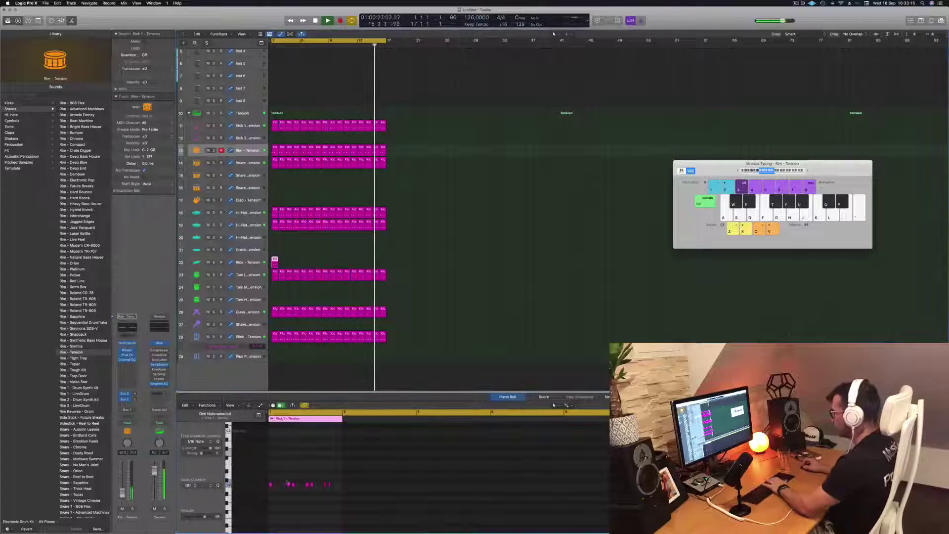
{"action": "left_click", "coordinate": [294, 486]}
{"action": "key", "text": "BackSpace"}
{"action": "left_click", "coordinate": [312, 485]}
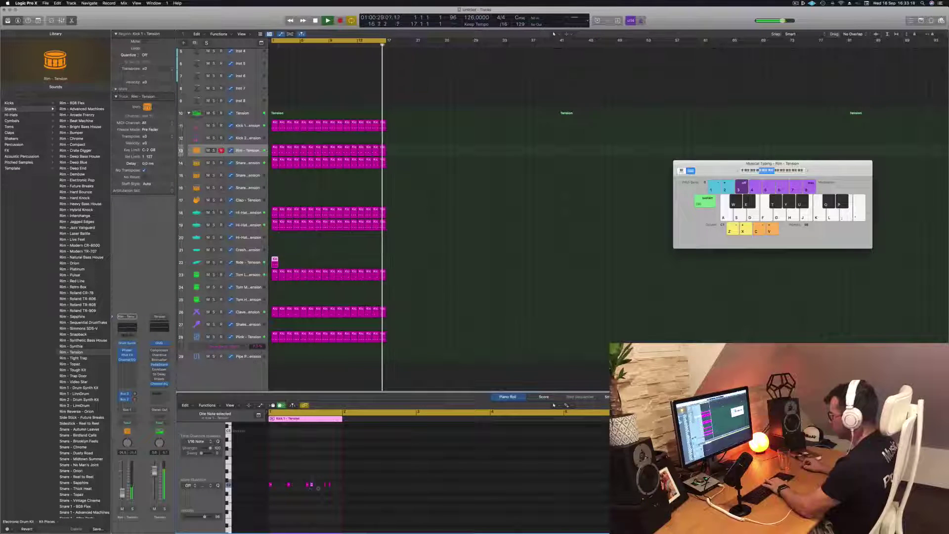
{"action": "key", "text": "BackSpace"}
{"action": "left_click", "coordinate": [330, 484]}
{"action": "key", "text": "BackSpace"}
- Move the four remaining ride notes up to a higher pitch and load the Ride - Advanced Machines sound on the track
{"action": "left_click_drag", "start_coordinate": [334, 479], "coordinate": [276, 493]}
{"action": "key", "text": "super+a"}
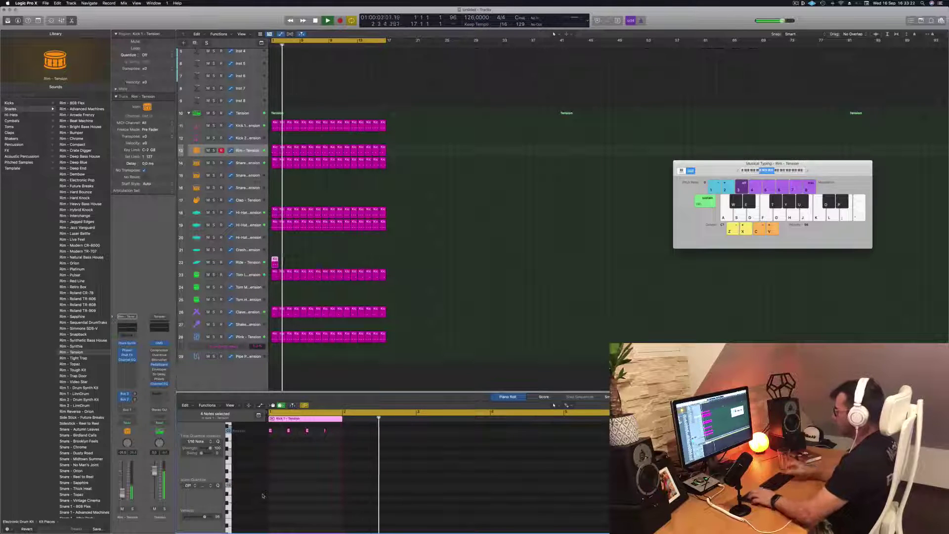
{"action": "left_click", "coordinate": [251, 262]}
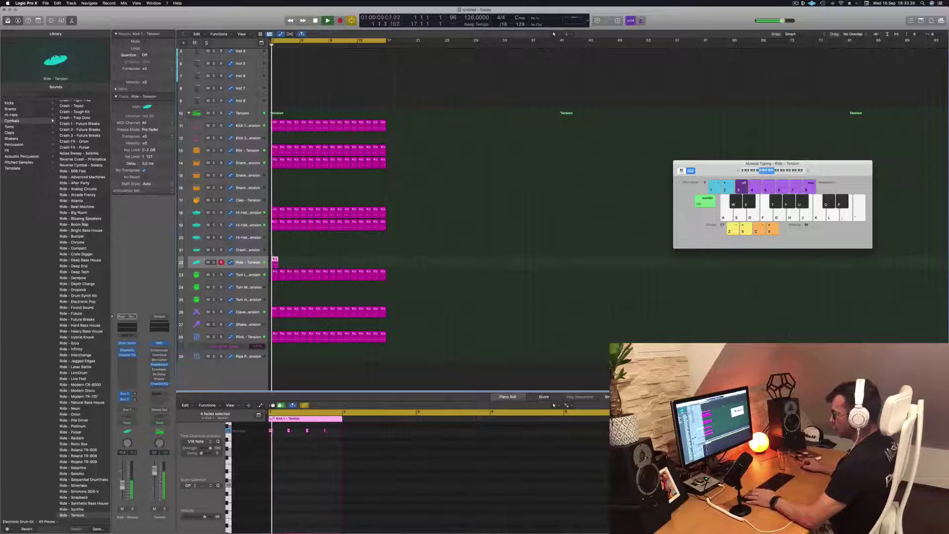
{"action": "left_click", "coordinate": [72, 177]}
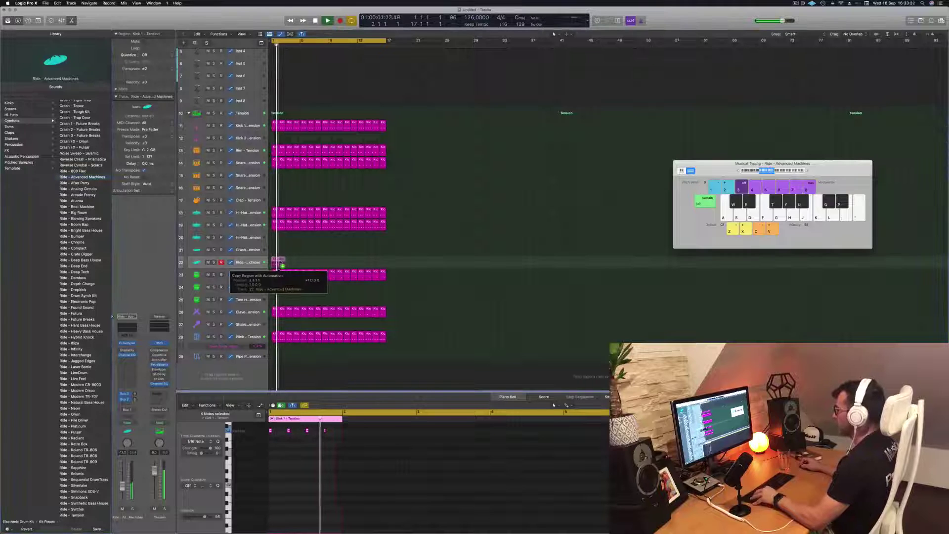
- Repeat the ride region to fill the 16-bar loop and change the track's sound to Ride - Atlanta
{"action": "left_click_drag", "start_coordinate": [275, 261], "coordinate": [336, 263]}
{"action": "key", "text": "Return"}
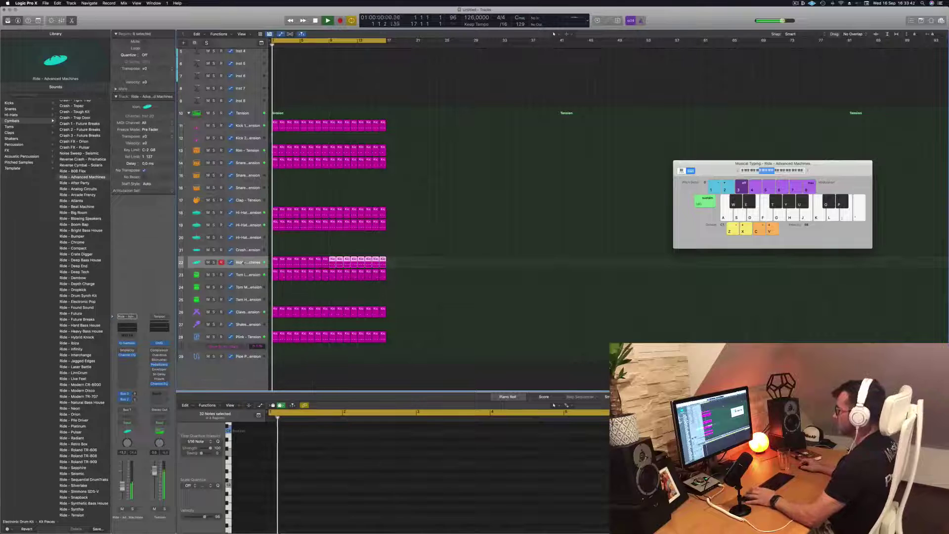
{"action": "left_click", "coordinate": [243, 262]}
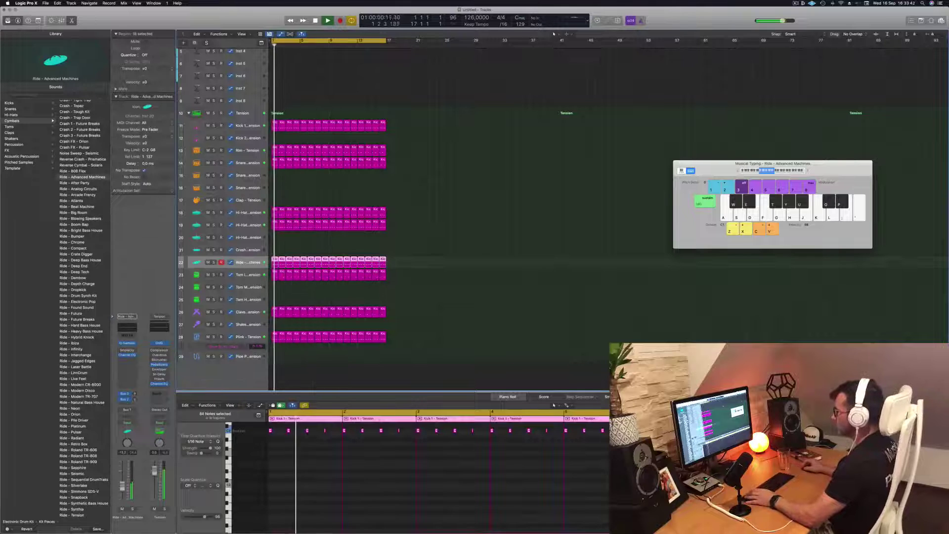
{"action": "left_click", "coordinate": [79, 183]}
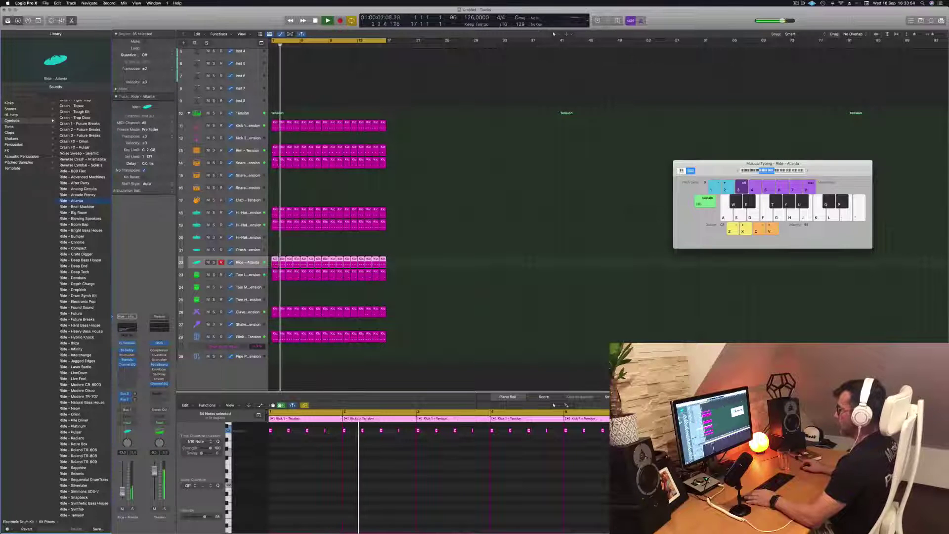
{"action": "key", "text": "Return"}
- In the Ride - Atlanta track's Channel EQ, raise the low-cut frequency and steepen its slope, and close the EQ
{"action": "left_click", "coordinate": [126, 329]}
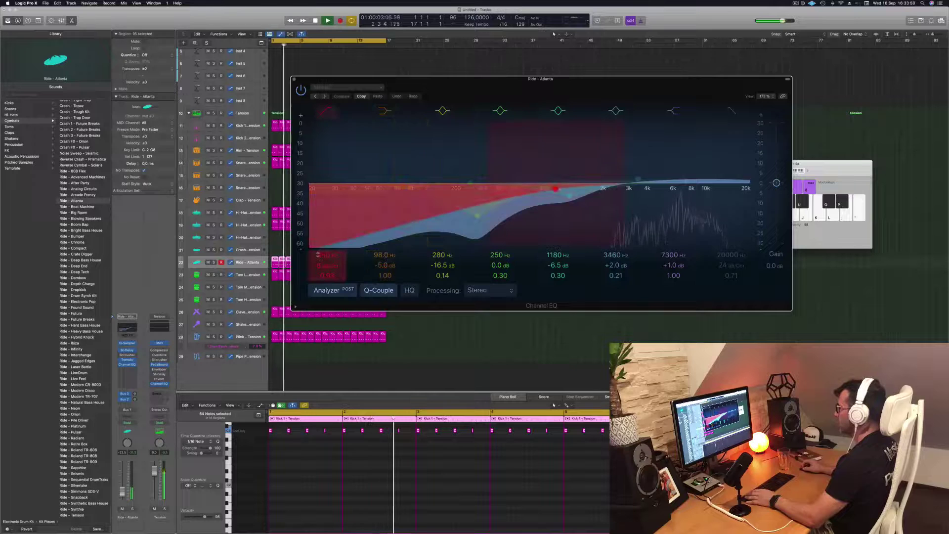
{"action": "left_click_drag", "start_coordinate": [327, 255], "coordinate": [326, 232]}
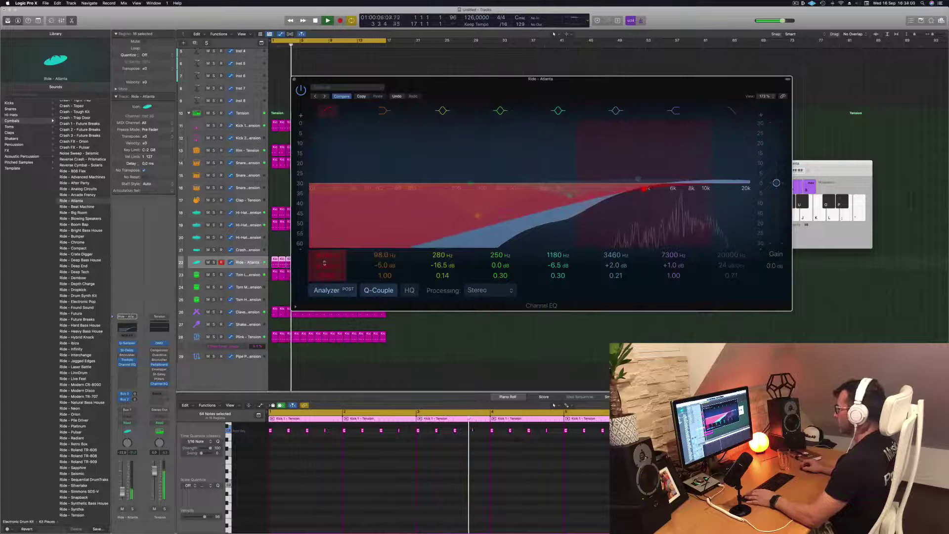
{"action": "mouse_move", "coordinate": [326, 265]}
{"action": "left_mouse_down"}
{"action": "mouse_move", "coordinate": [327, 252]}
{"action": "mouse_move", "coordinate": [326, 263]}
{"action": "left_mouse_up"}
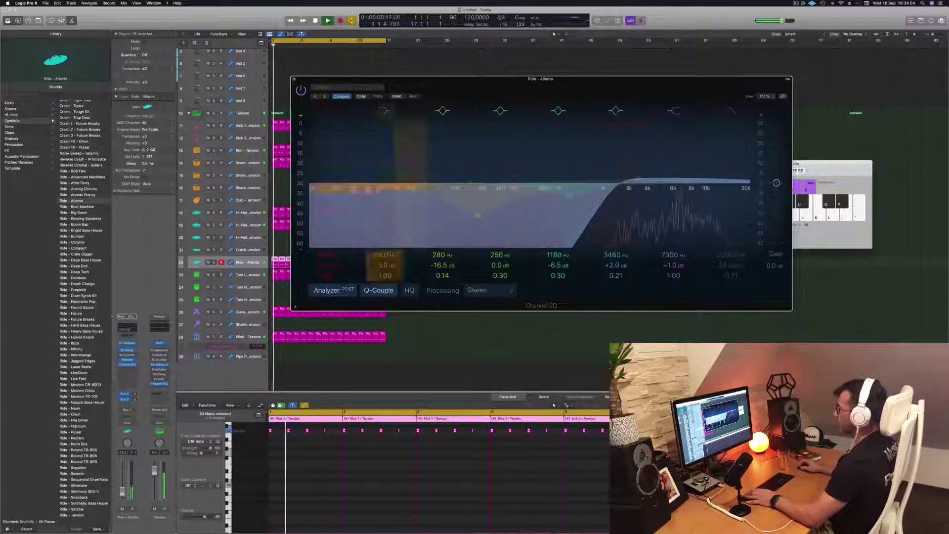
{"action": "left_click", "coordinate": [294, 80]}
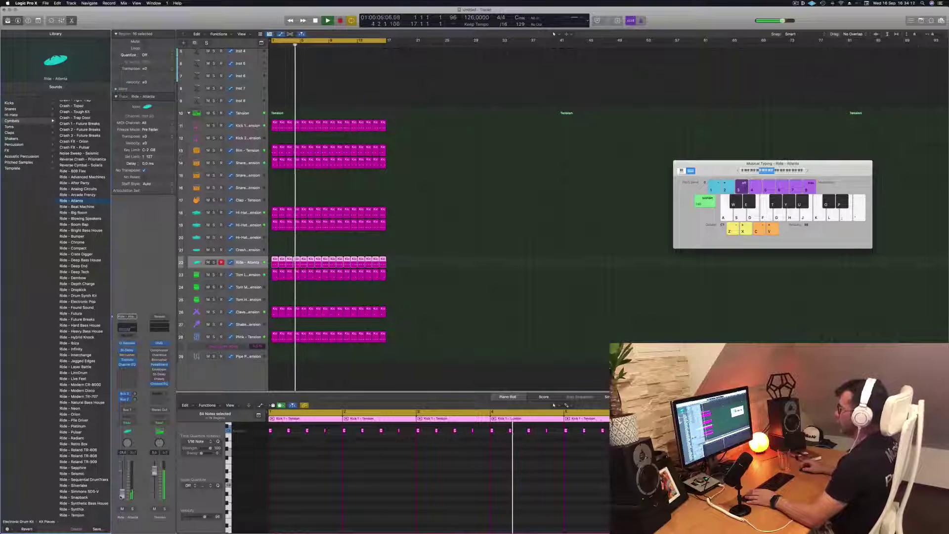
{"action": "left_click", "coordinate": [535, 243]}
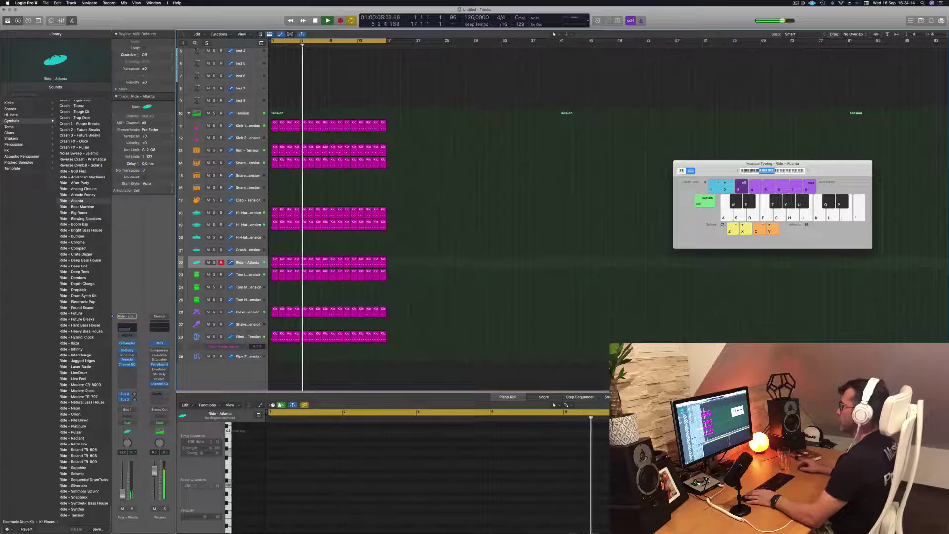
{"action": "scroll", "coordinate": [443, 227], "scroll_direction": "up", "scroll_amount": 3}
{"action": "scroll", "coordinate": [447, 217], "scroll_direction": "up", "scroll_amount": 4}
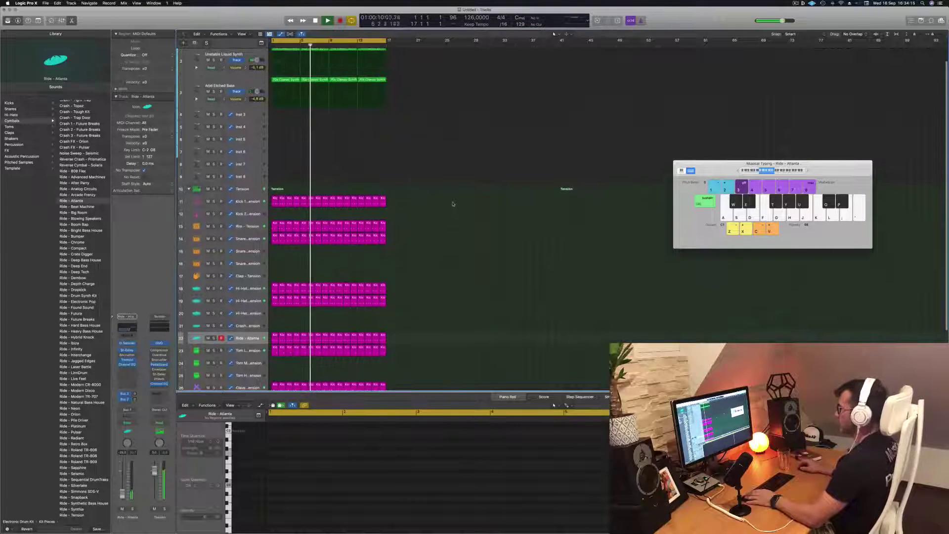
{"action": "scroll", "coordinate": [454, 203], "scroll_direction": "down", "scroll_amount": 6}
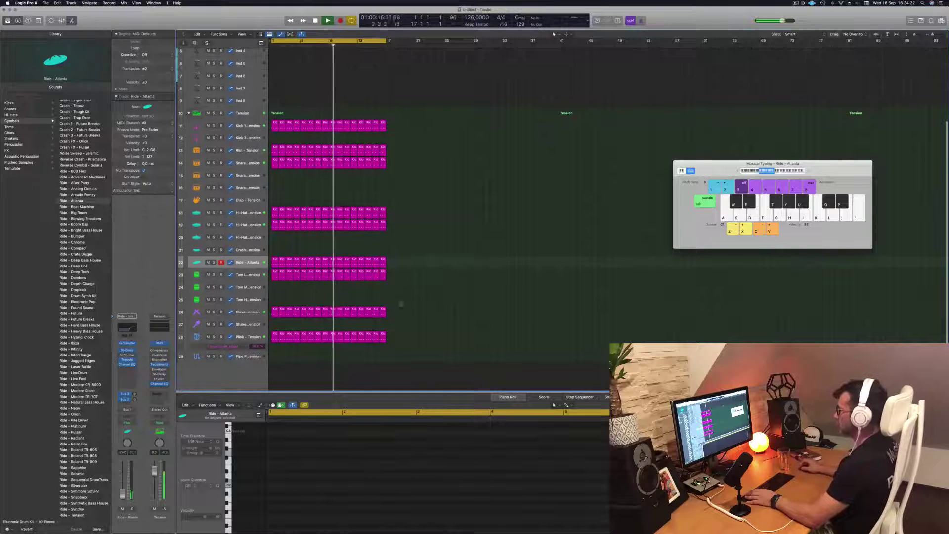
- Copy the first Ride - Atlanta region to the Tom Mid track and shift its four notes later, off the beat
{"action": "left_click", "coordinate": [275, 260]}
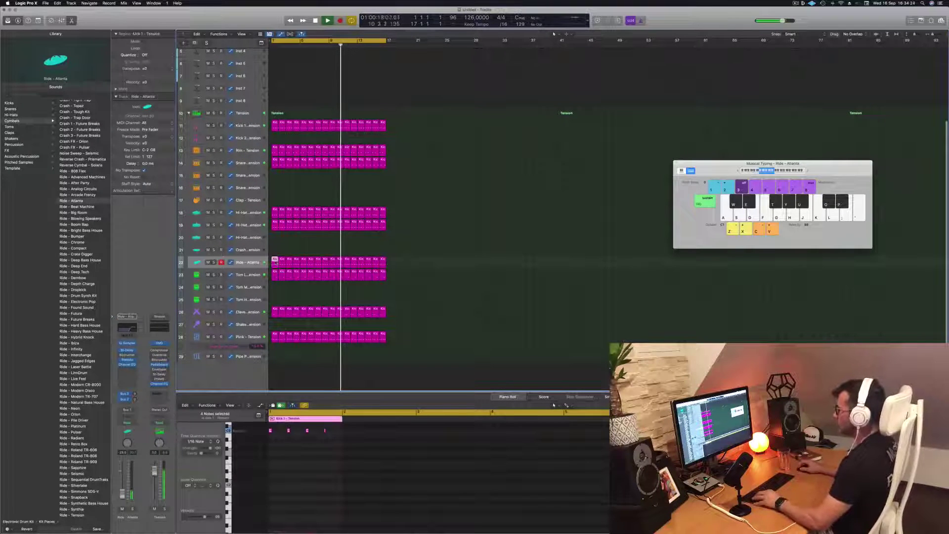
{"action": "left_click_drag", "start_coordinate": [275, 260], "coordinate": [275, 285]}
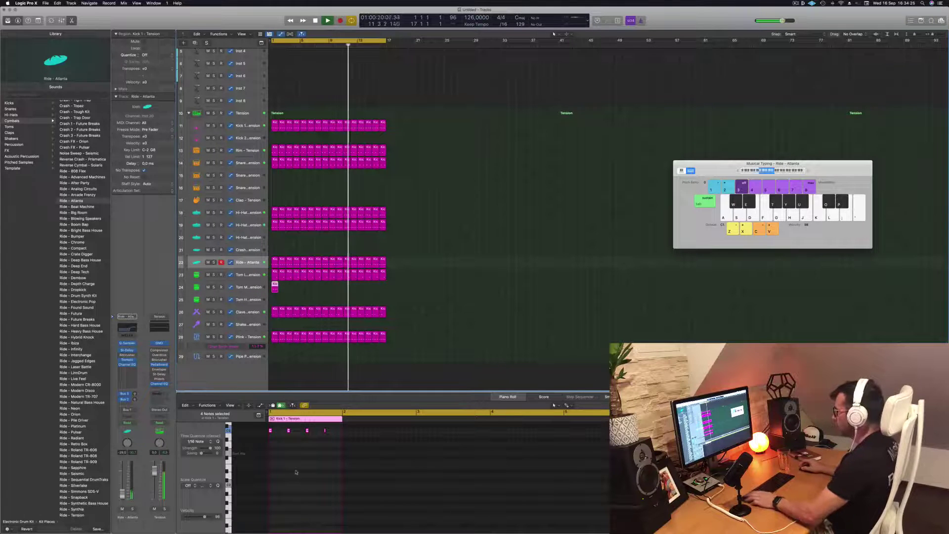
{"action": "key", "text": "space"}
{"action": "key", "text": "Return"}
{"action": "key", "text": "space"}
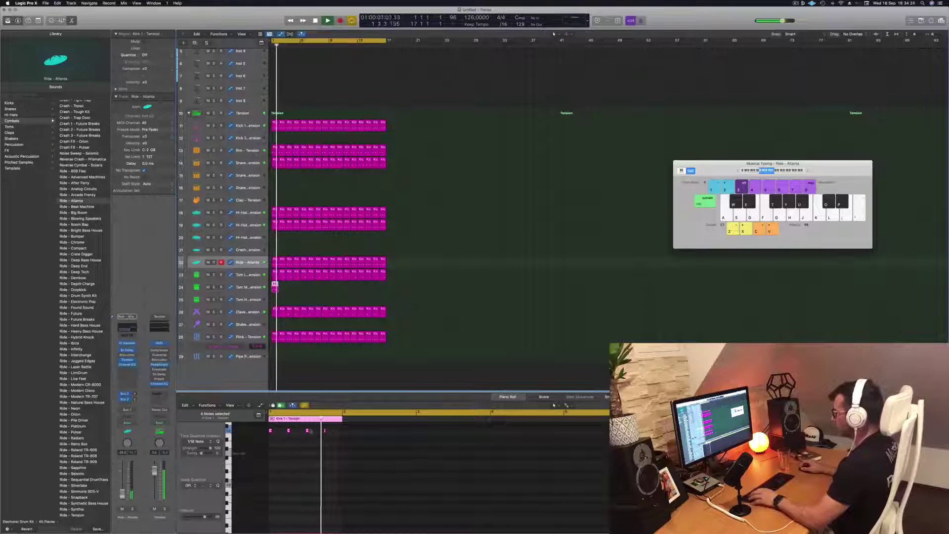
{"action": "left_click", "coordinate": [261, 431]}
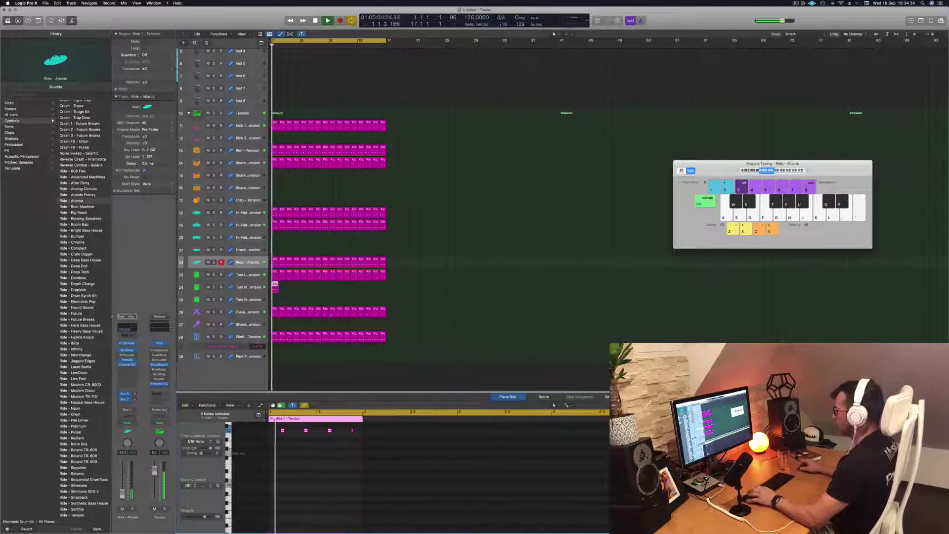
- Open the Tom Mid track's Tight Tom in Drum Synth and lower its Pitch
{"action": "left_click", "coordinate": [238, 289]}
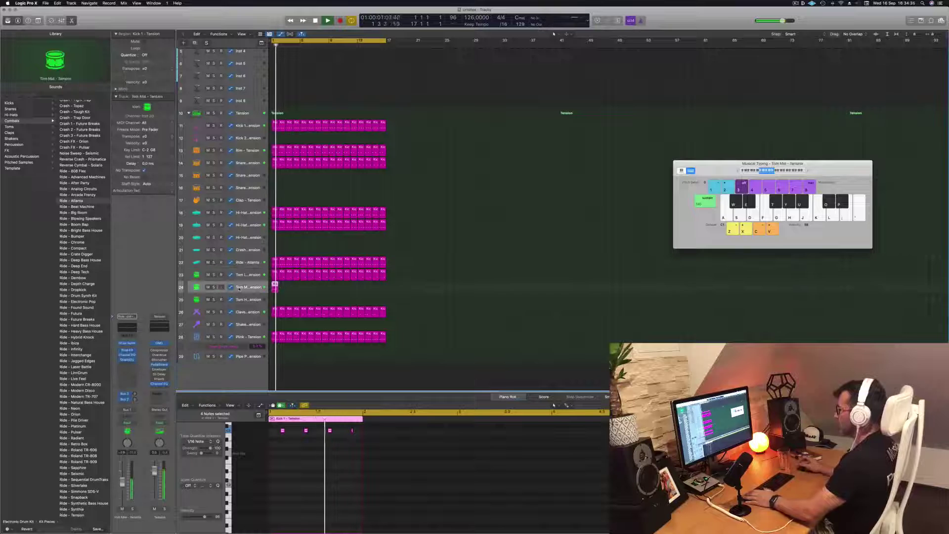
{"action": "left_click", "coordinate": [127, 343]}
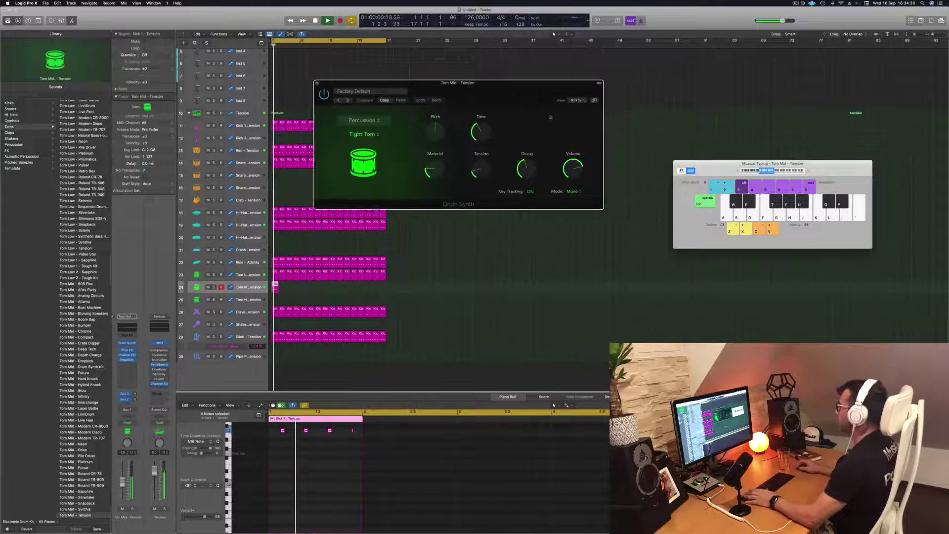
{"action": "left_click_drag", "start_coordinate": [472, 108], "coordinate": [644, 222]}
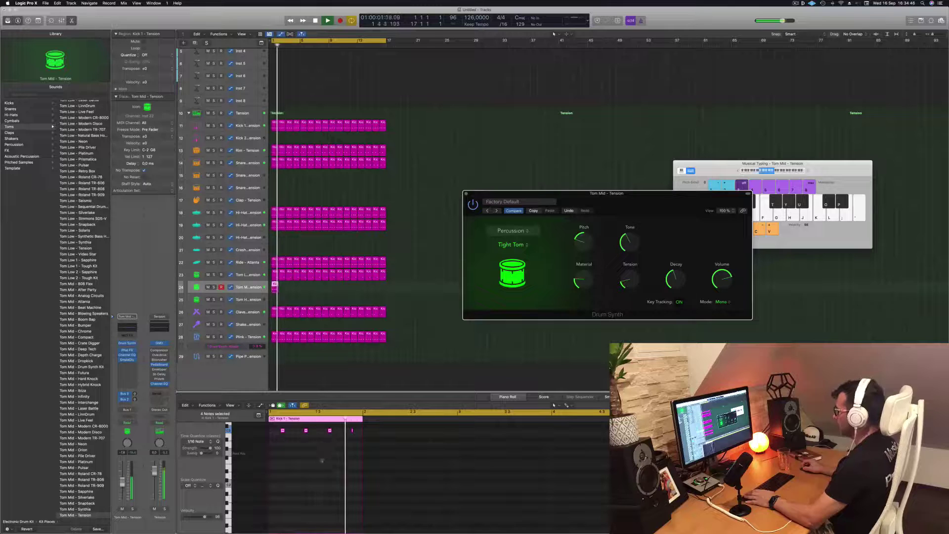
- Repeat the Tom Mid region until it fills the 16-bar loop
{"action": "left_click_drag", "start_coordinate": [275, 286], "coordinate": [331, 289]}
{"action": "key", "text": "Return"}
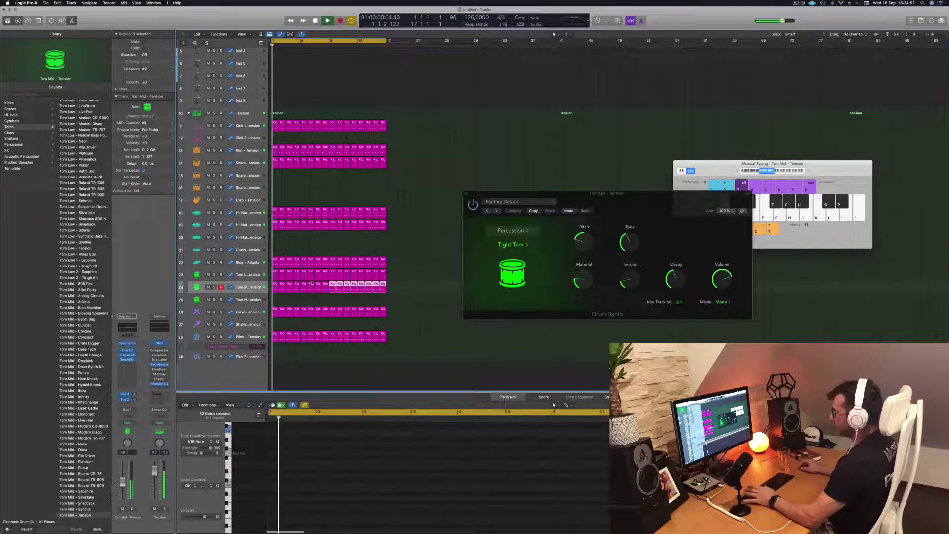
{"action": "left_click", "coordinate": [251, 287]}
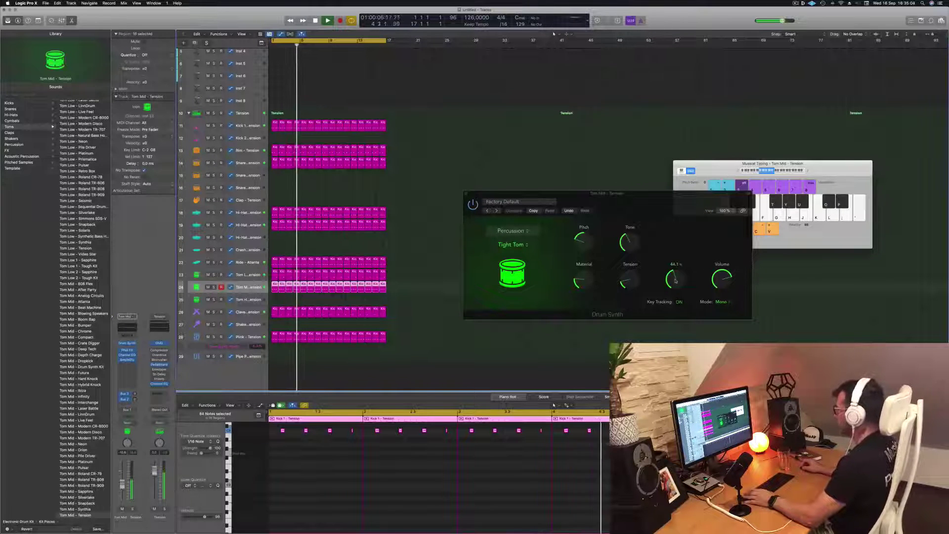
- Shorten the Tight Tom's Decay in Drum Synth and audition the Tom Mid track soloed and within the full loop
{"action": "left_click_drag", "start_coordinate": [675, 280], "coordinate": [675, 286]}
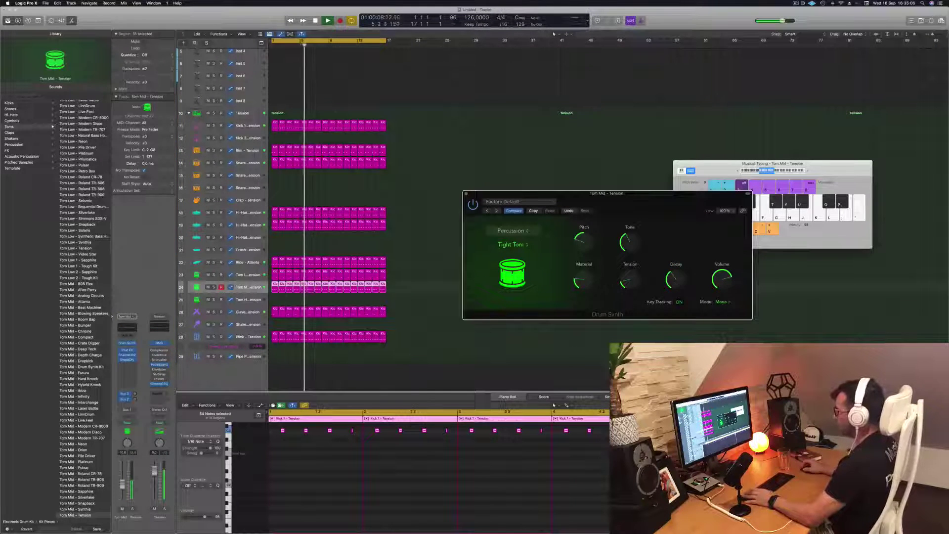
{"action": "key", "text": "Return"}
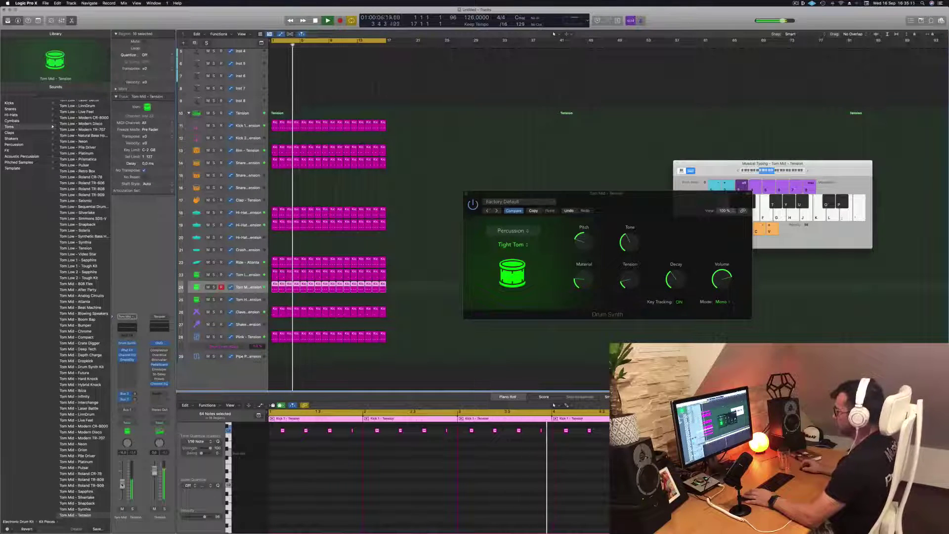
{"action": "left_click_drag", "start_coordinate": [620, 208], "coordinate": [602, 192]}
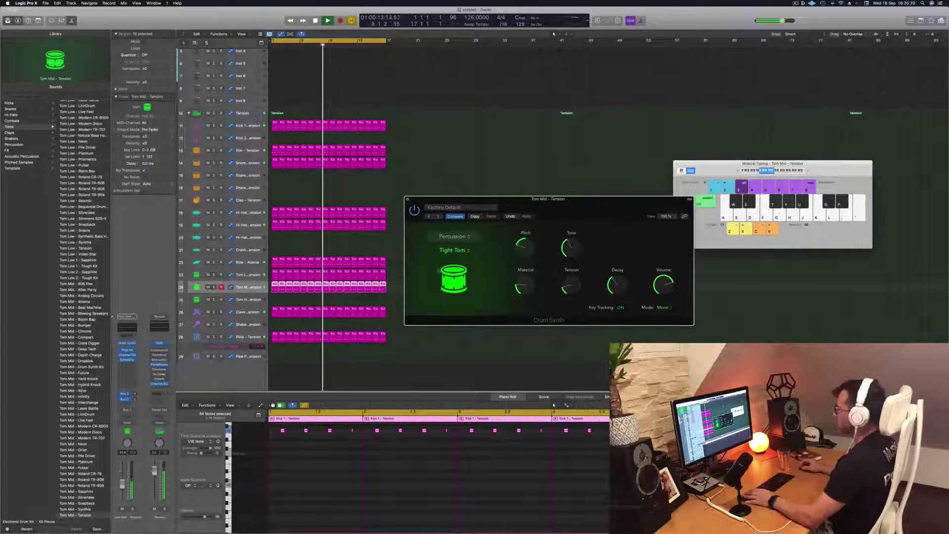
{"action": "left_click_drag", "start_coordinate": [570, 211], "coordinate": [592, 222]}
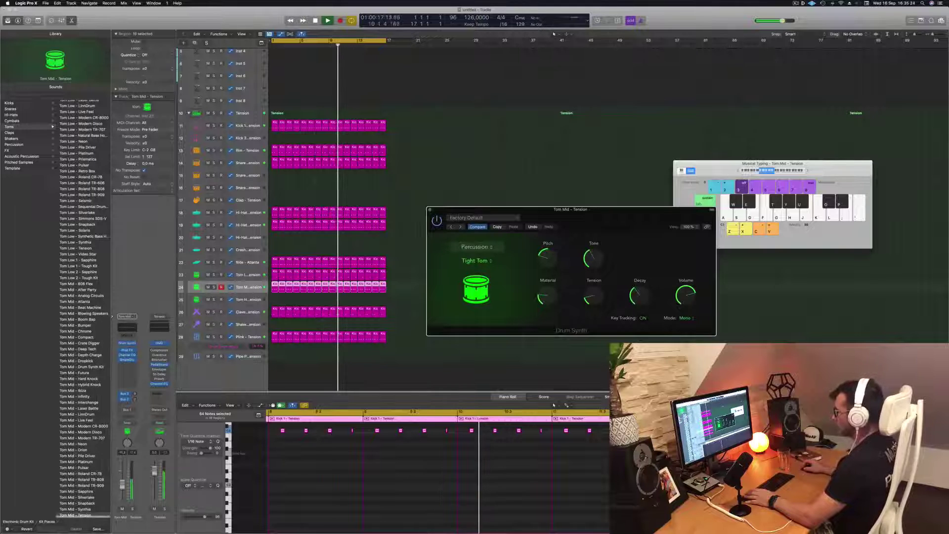
{"action": "left_click", "coordinate": [133, 508]}
{"action": "left_click", "coordinate": [132, 509]}
{"action": "left_click", "coordinate": [132, 508]}
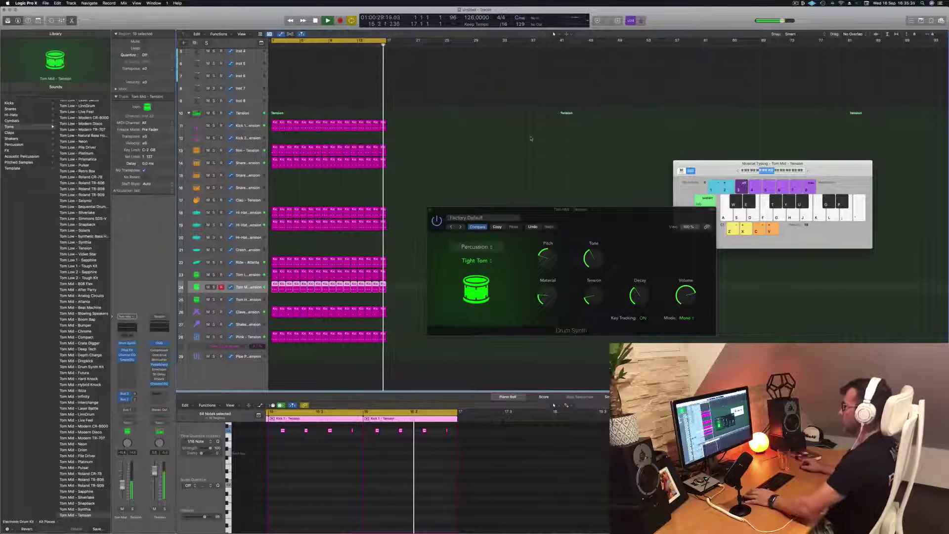
- Copy the first Kick 1 region to the Snare 2 track and fill it with short repeated notes in a continuous pattern
{"action": "left_click", "coordinate": [274, 159]}
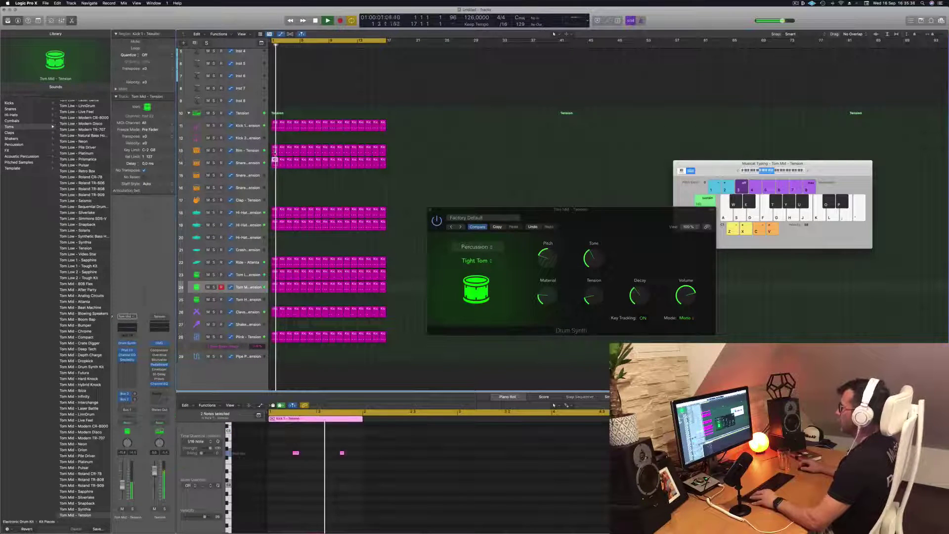
{"action": "left_click_drag", "start_coordinate": [275, 124], "coordinate": [275, 173]}
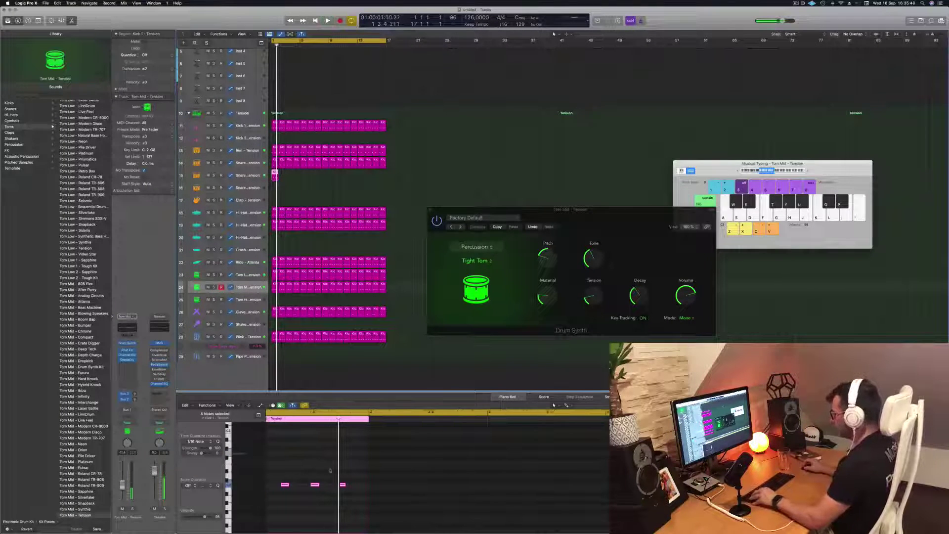
{"action": "scroll", "coordinate": [330, 470], "scroll_direction": "left", "scroll_amount": 2}
{"action": "left_click", "coordinate": [277, 487]}
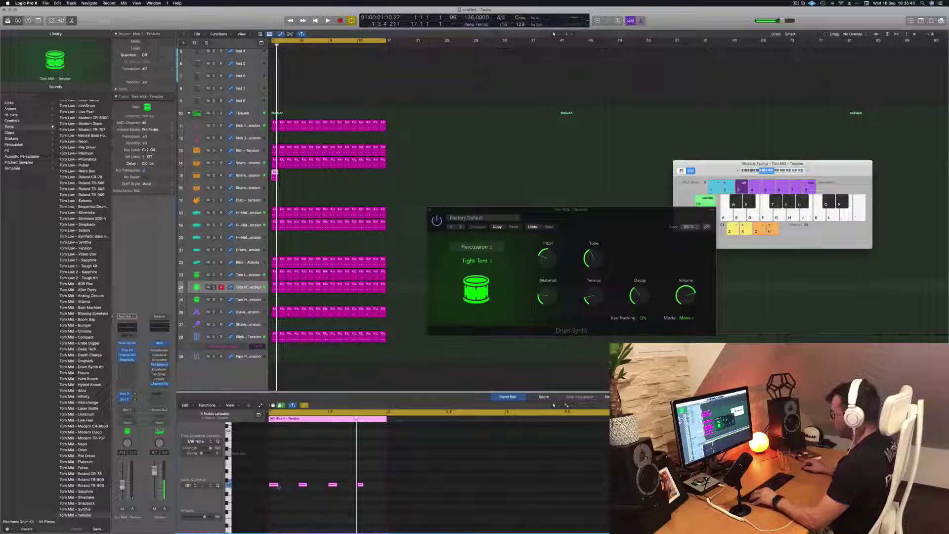
{"action": "left_click_drag", "start_coordinate": [278, 485], "coordinate": [290, 481]}
{"action": "key", "text": "space"}
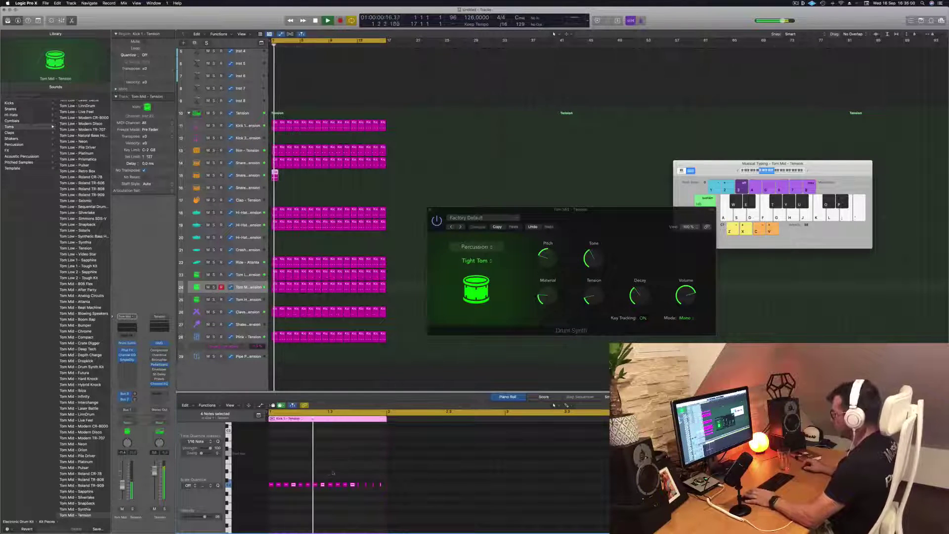
{"action": "key", "text": "space"}
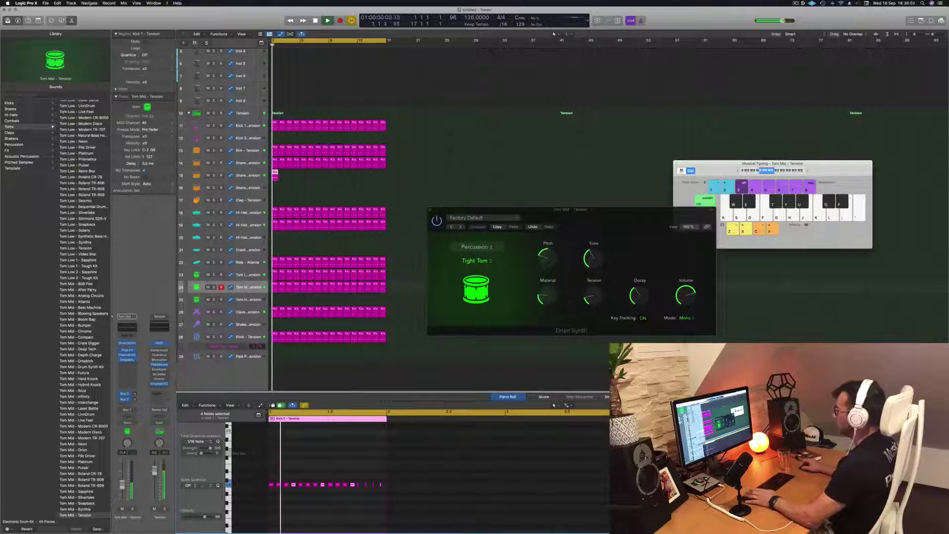
- Repeat the Snare 2 region until it fills the 16-bar loop
{"action": "left_click", "coordinate": [275, 174]}
{"action": "key", "text": "space"}
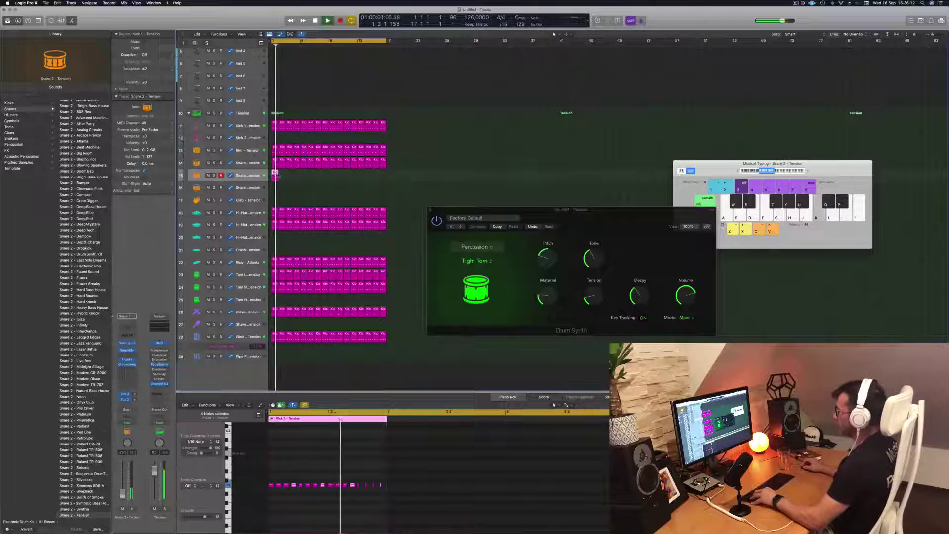
{"action": "left_click_drag", "start_coordinate": [278, 175], "coordinate": [292, 179]}
{"action": "left_click", "coordinate": [274, 175], "text": "shift"}
{"action": "left_click", "coordinate": [304, 178]}
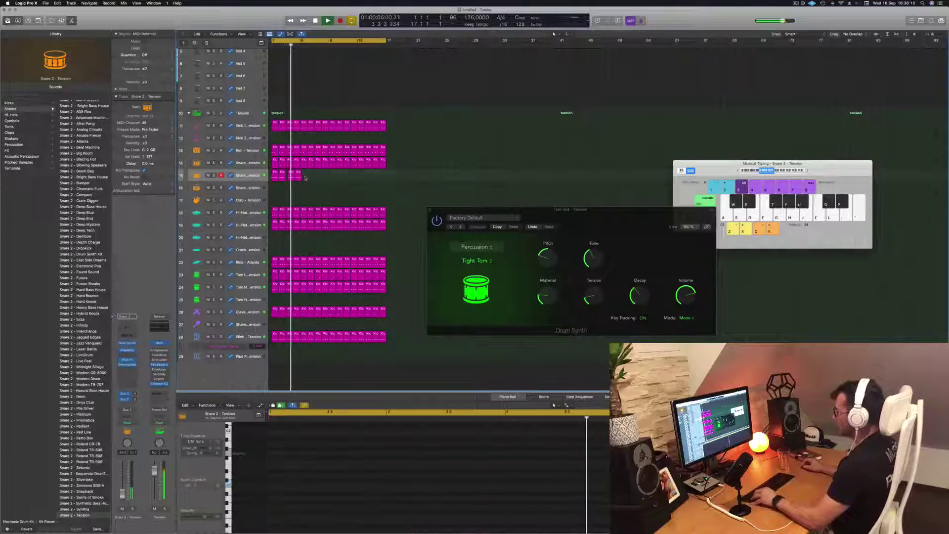
{"action": "left_click", "coordinate": [297, 177]}
{"action": "left_click", "coordinate": [292, 176], "text": "shift"}
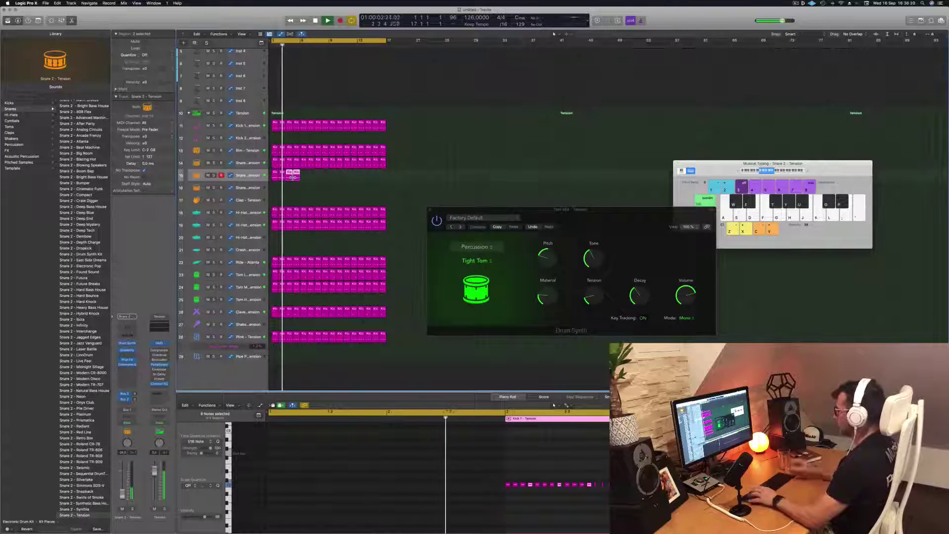
{"action": "key", "text": "Return"}
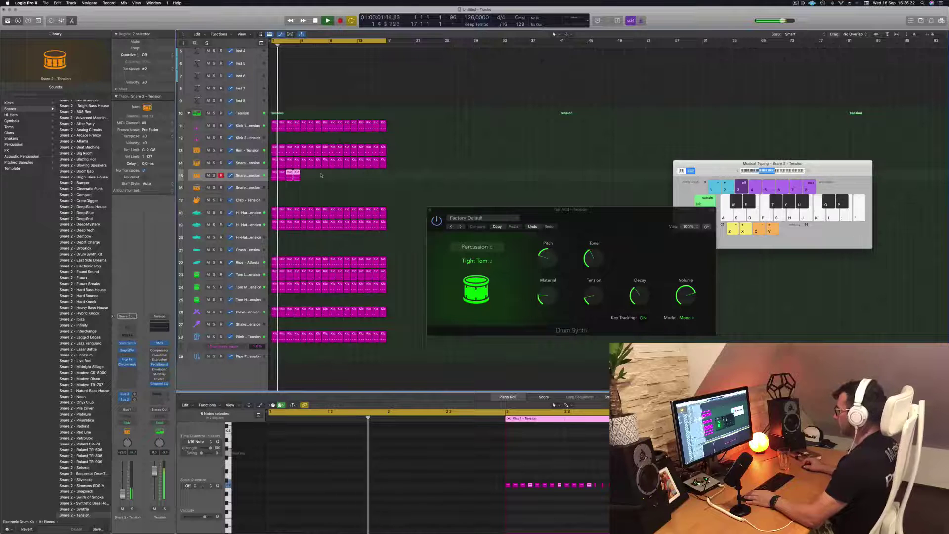
{"action": "key", "text": "Return"}
{"action": "mouse_move", "coordinate": [321, 175]}
{"action": "left_mouse_down"}
{"action": "mouse_move", "coordinate": [275, 176]}
{"action": "mouse_move", "coordinate": [333, 176]}
{"action": "left_mouse_up"}
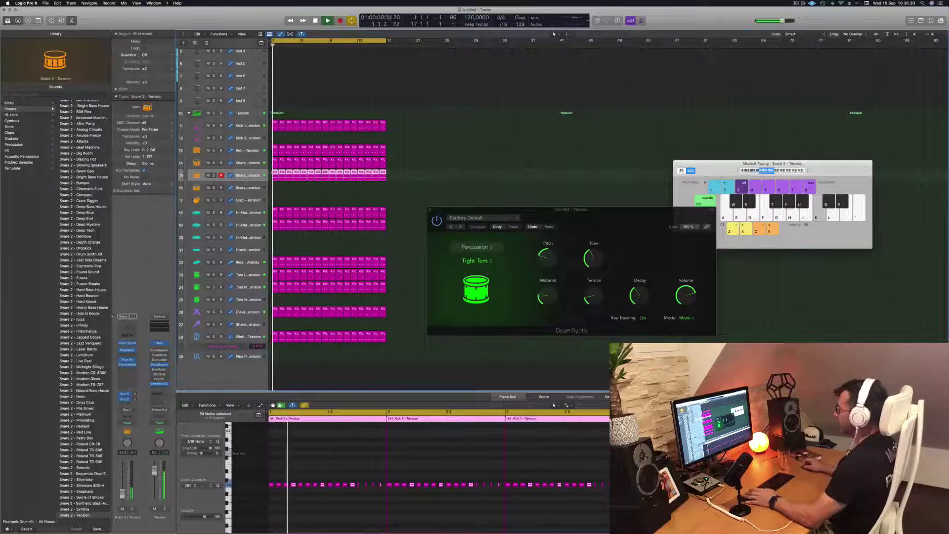
- Enlarge the Snare 2 track's height and lower its volume to about -27.5 dB while playing the loop
{"action": "left_click_drag", "start_coordinate": [246, 181], "coordinate": [245, 211]}
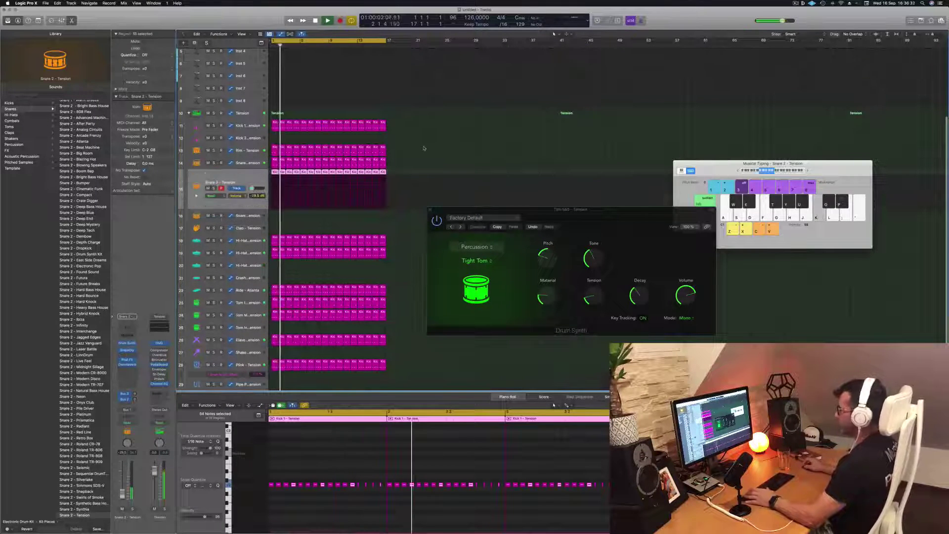
{"action": "key", "text": "space"}
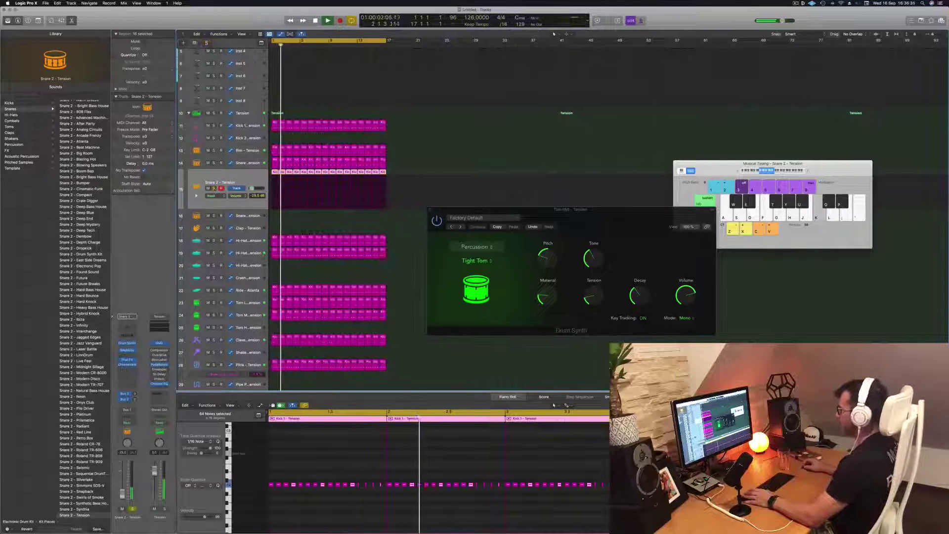
{"action": "key", "text": "Return"}
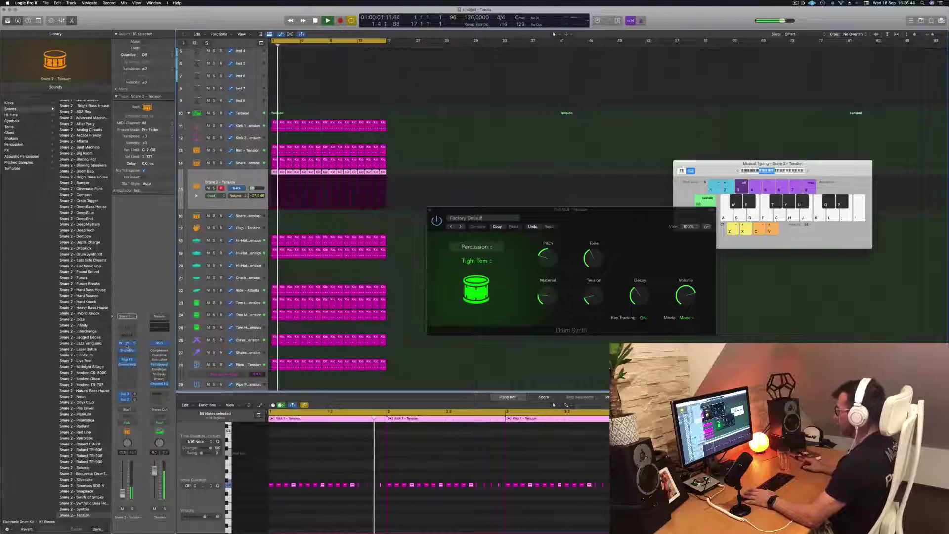
- Adjust Snare 2's Gritty Snare sound in Drum Synth, close that plug-in, and lower the track volume to about -28 dB
{"action": "left_click", "coordinate": [127, 349]}
{"action": "left_click_drag", "start_coordinate": [425, 85], "coordinate": [540, 108]}
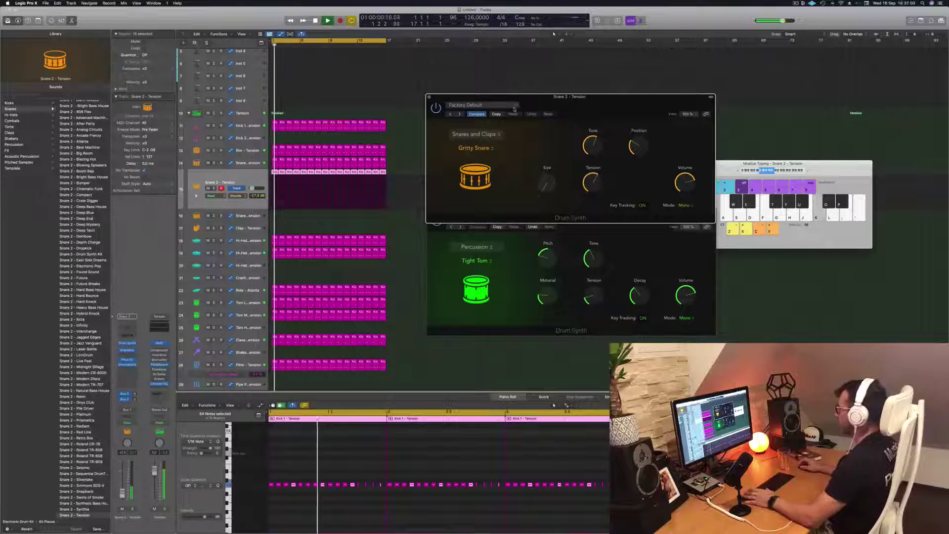
{"action": "left_click", "coordinate": [429, 98]}
{"action": "key", "text": "space"}
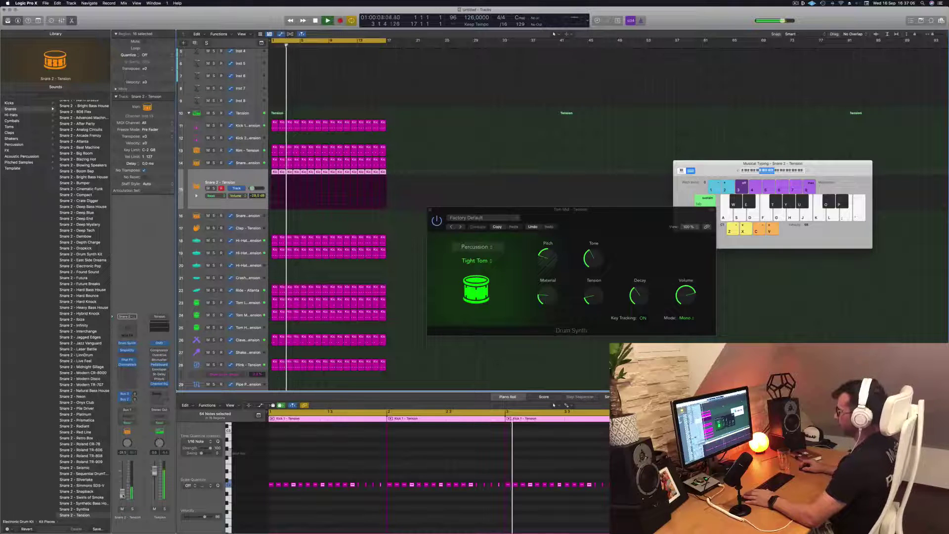
- Close the Tom Mid Drum Synth window and save the project in the Logic folder as Episode 137 Guys
{"action": "left_click", "coordinate": [459, 119]}
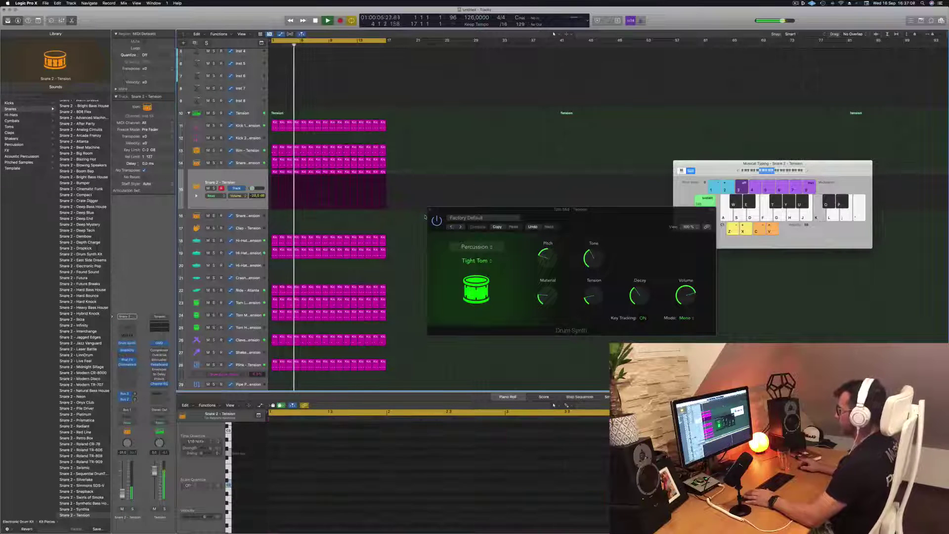
{"action": "left_click", "coordinate": [429, 210]}
{"action": "scroll", "coordinate": [460, 272], "scroll_direction": "right", "scroll_amount": 1}
{"action": "scroll", "coordinate": [461, 272], "scroll_direction": "up", "scroll_amount": 4}
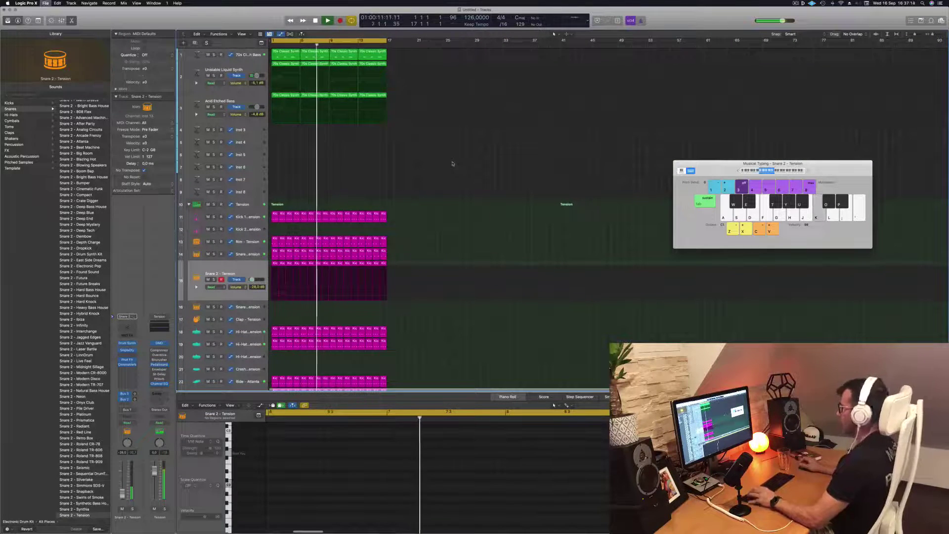
{"action": "key", "text": "super+s"}
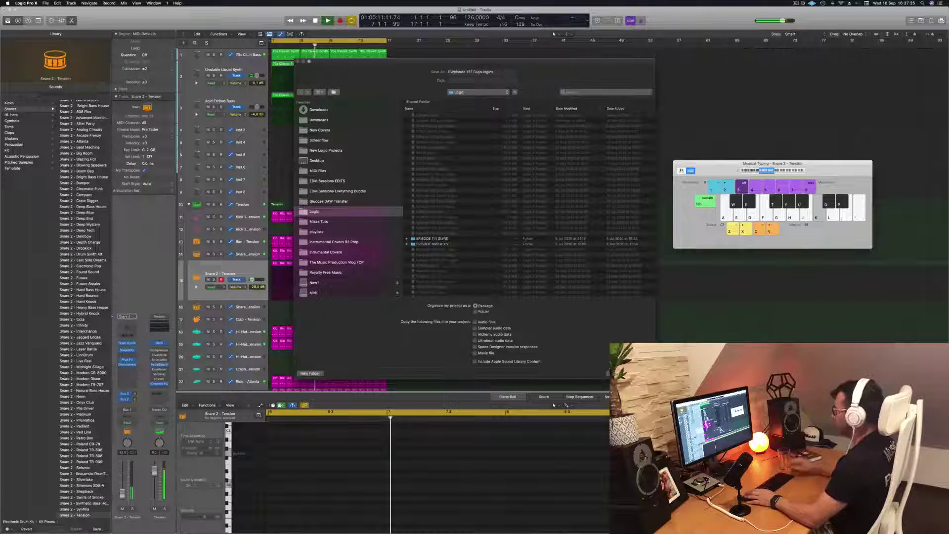
{"action": "key", "text": "Return"}
{"action": "key", "text": "super+BackSpace"}
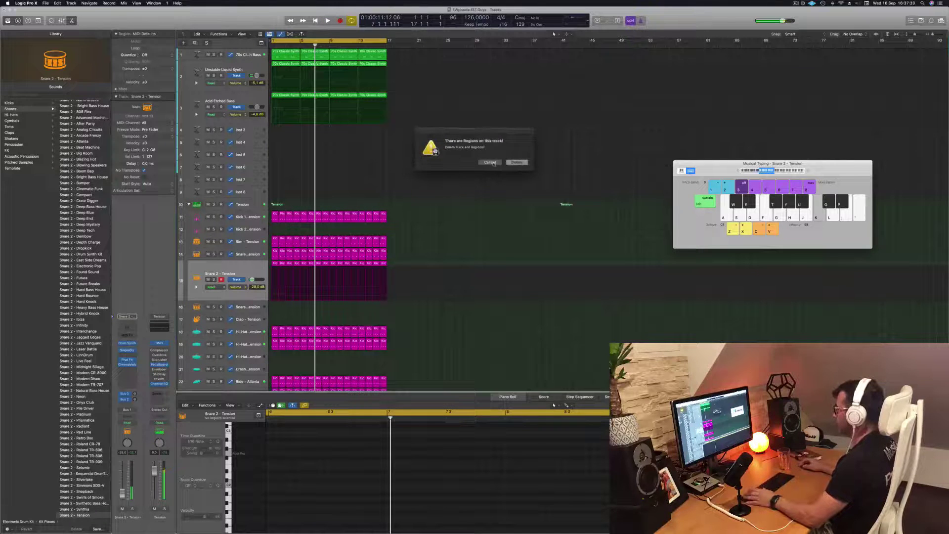
{"action": "left_click", "coordinate": [491, 162]}
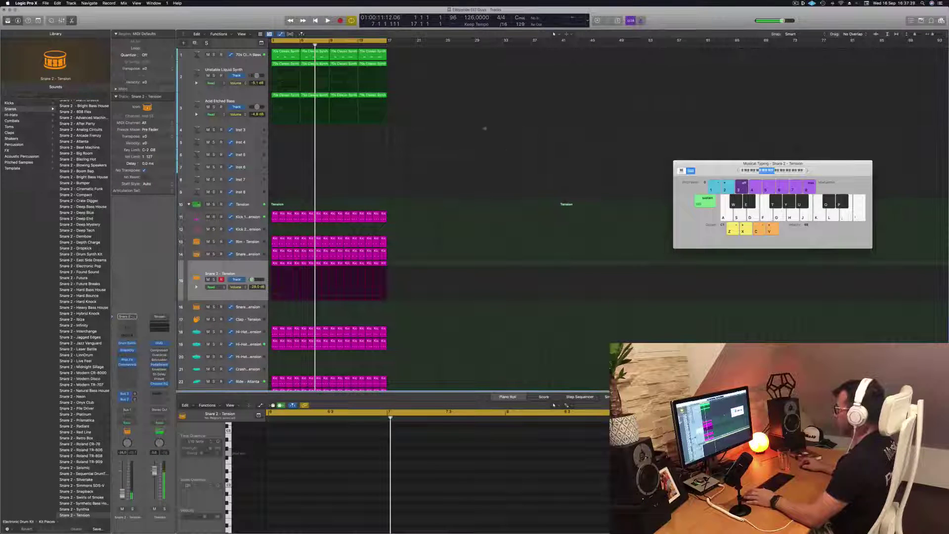
{"action": "left_click", "coordinate": [45, 4]}
{"action": "left_click", "coordinate": [45, 4]}
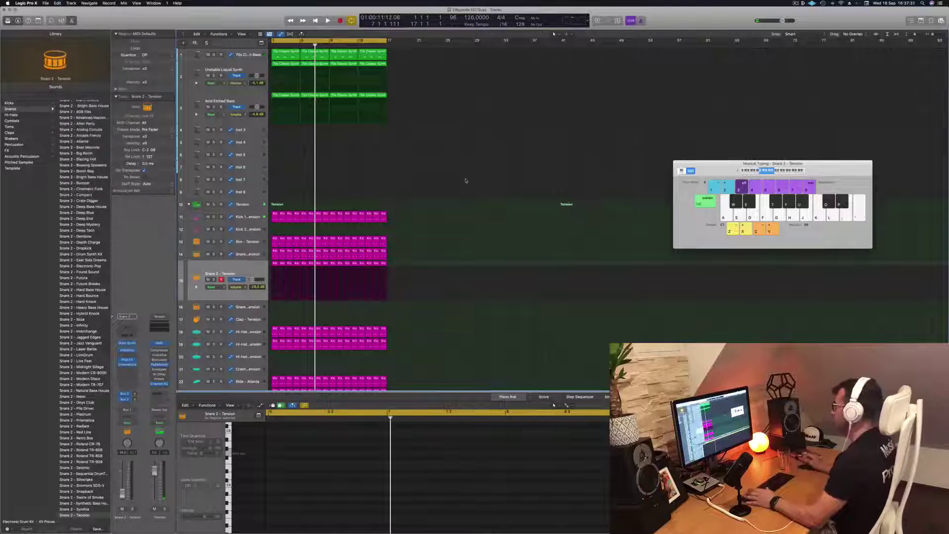
- Play the loop from the start, open the Phat FX plug-in on the Snare 2 track and reposition its window
{"action": "key", "text": "Return"}
{"action": "key", "text": "space"}
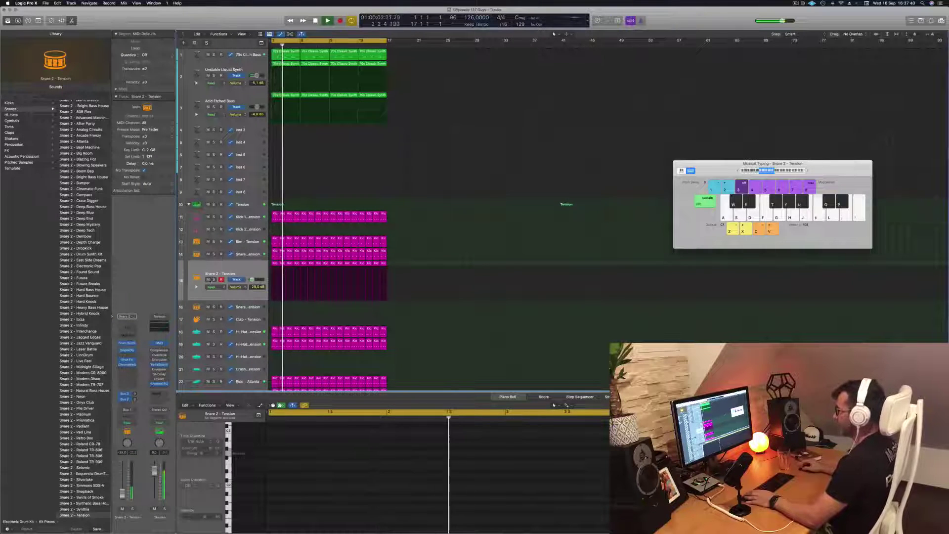
{"action": "key", "text": "super+a"}
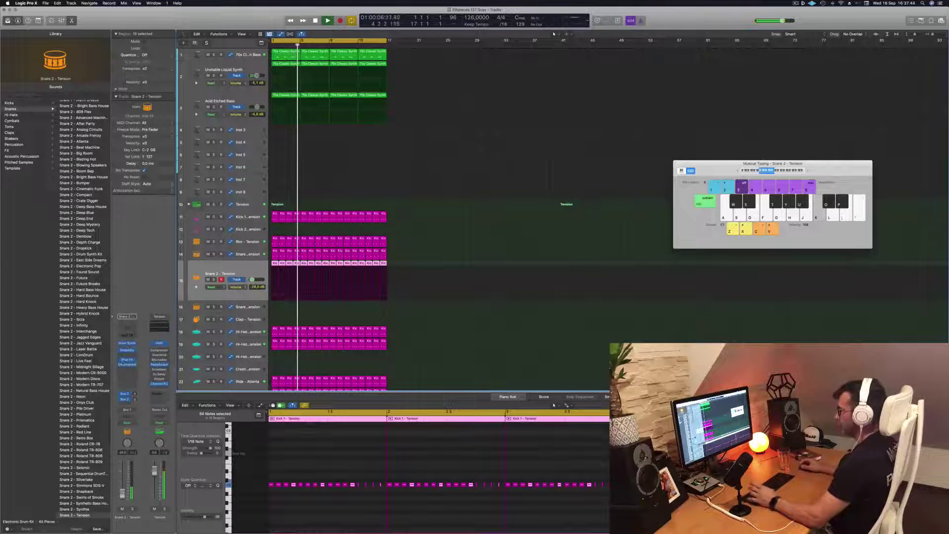
{"action": "left_click", "coordinate": [127, 360]}
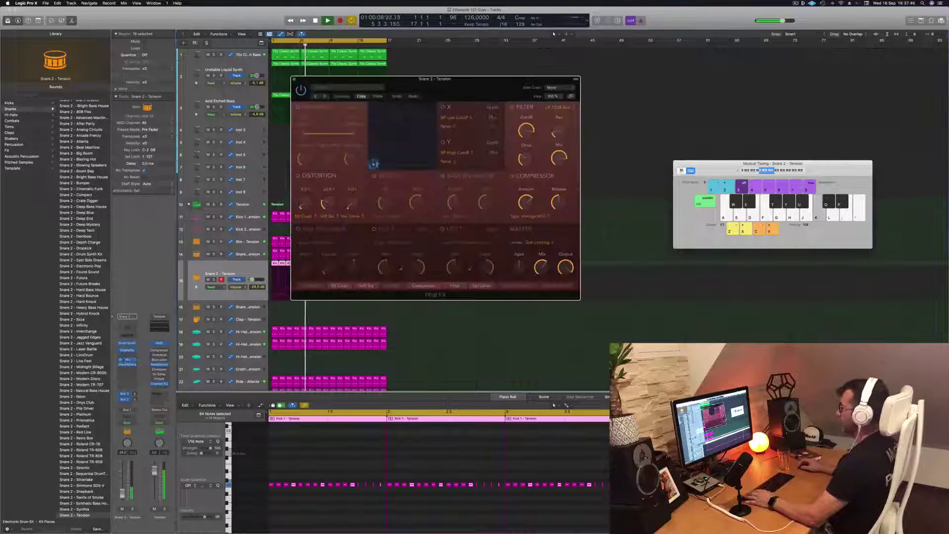
{"action": "key", "text": "space"}
{"action": "key", "text": "space"}
{"action": "left_click_drag", "start_coordinate": [453, 91], "coordinate": [436, 105]}
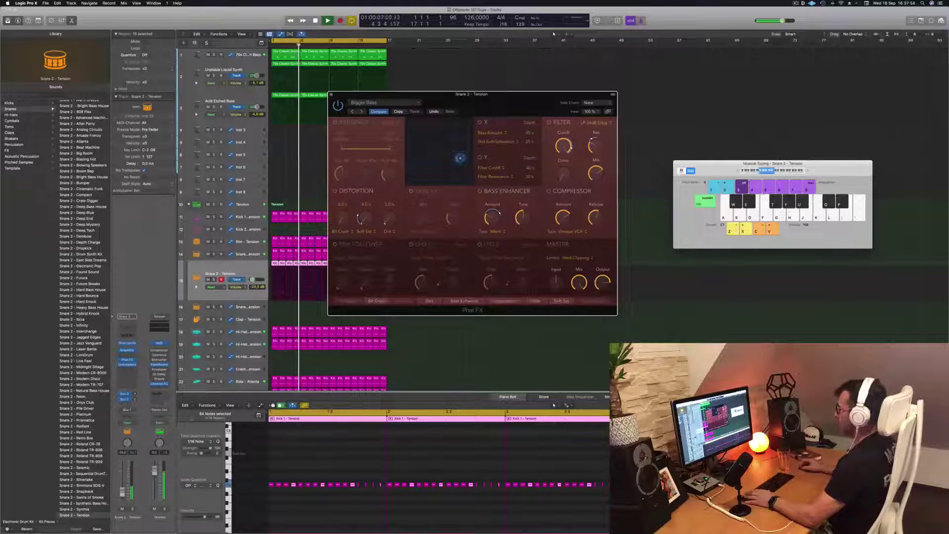
- Audition Snare 2's Phat FX presets one after another, from Bigger Bass through Dirty Tube Wobble and Funk Follower to Screamer
{"action": "left_click", "coordinate": [361, 111]}
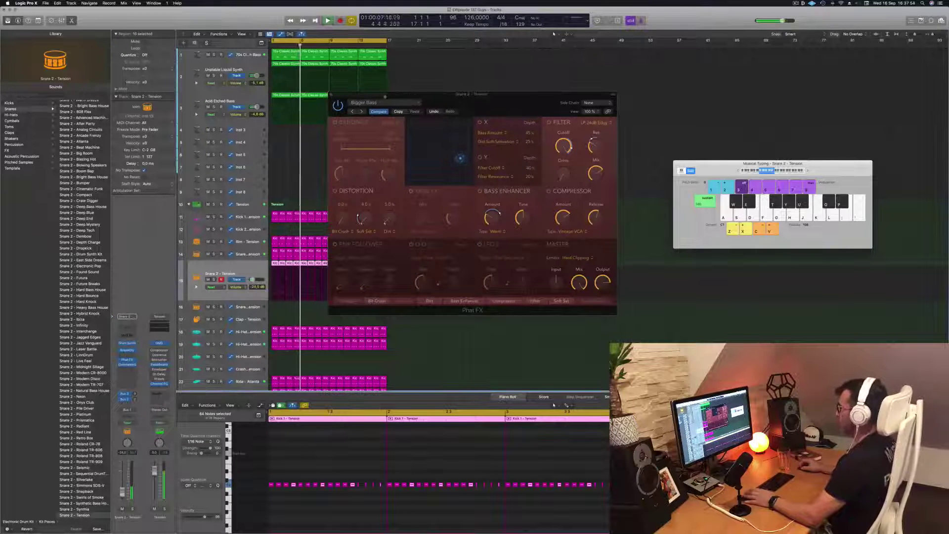
{"action": "left_click", "coordinate": [361, 112]}
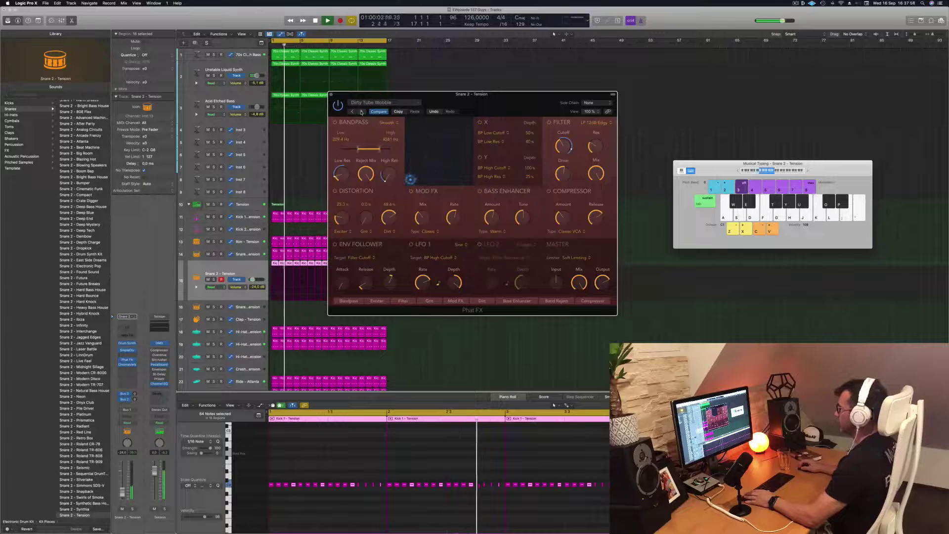
{"action": "left_click", "coordinate": [361, 111]}
{"action": "left_click", "coordinate": [361, 111]}
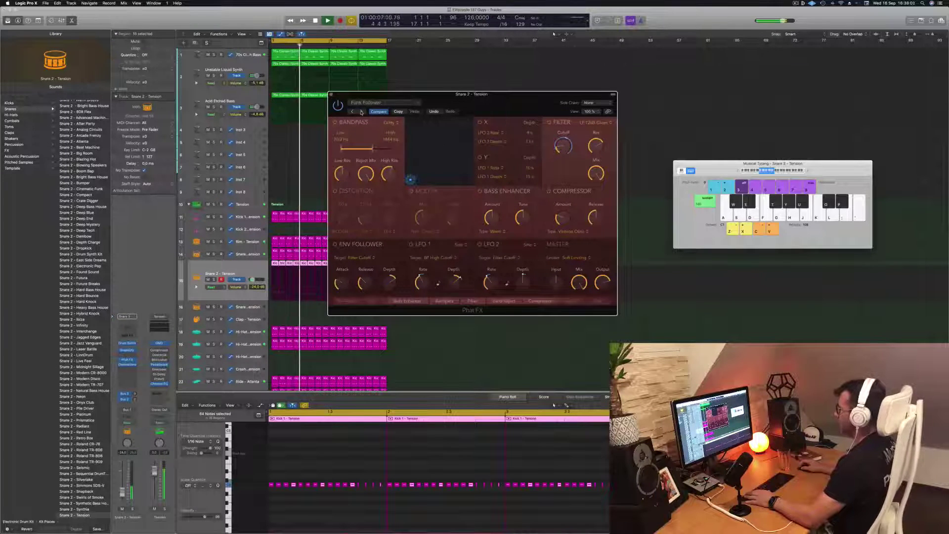
{"action": "left_click", "coordinate": [361, 111]}
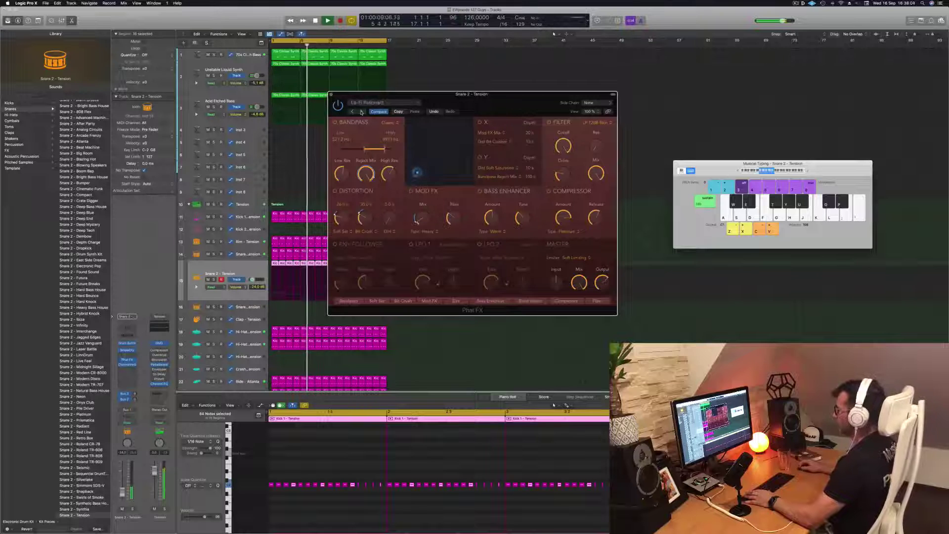
{"action": "left_click", "coordinate": [362, 111]}
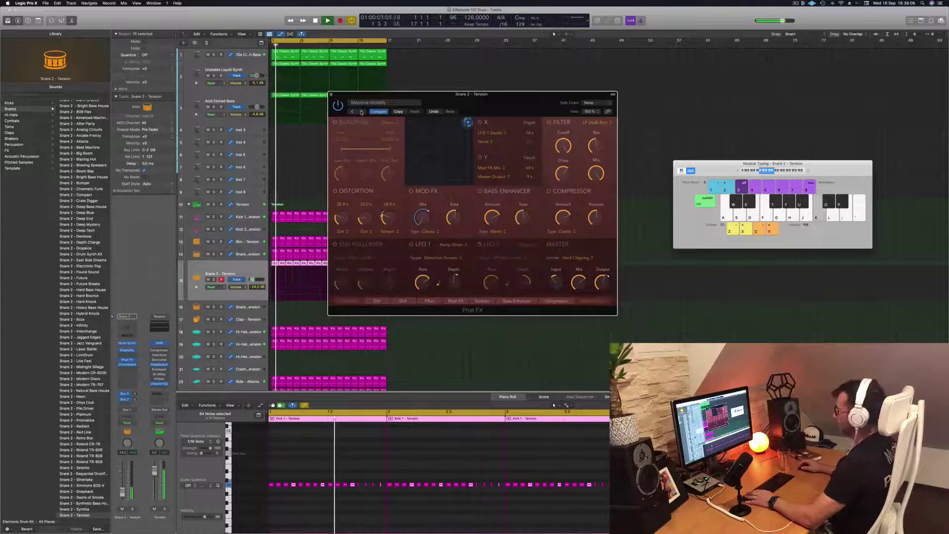
{"action": "left_click", "coordinate": [361, 112]}
{"action": "left_click", "coordinate": [361, 111]}
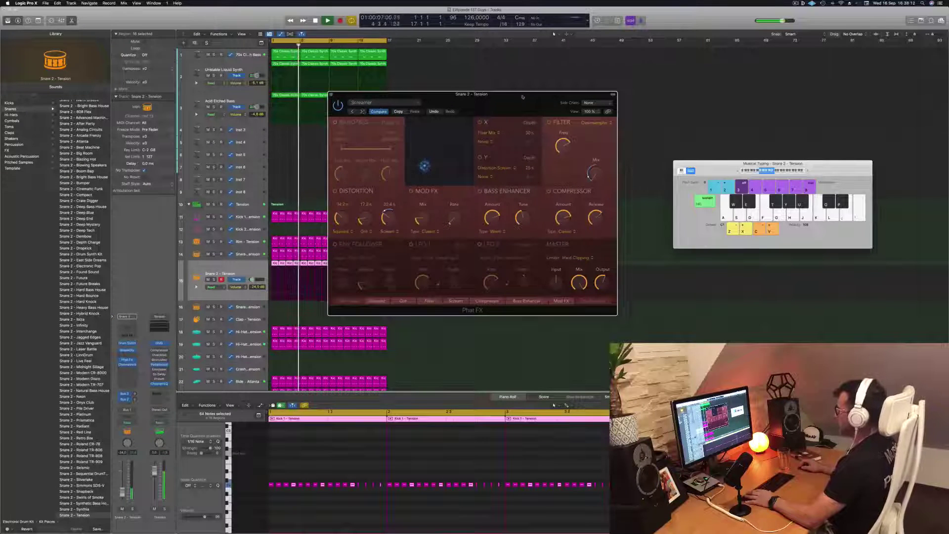
- Advance through the remaining Phat FX presets to Accentuate for Snare 2 and close the plug-in
{"action": "left_click_drag", "start_coordinate": [519, 101], "coordinate": [564, 88]}
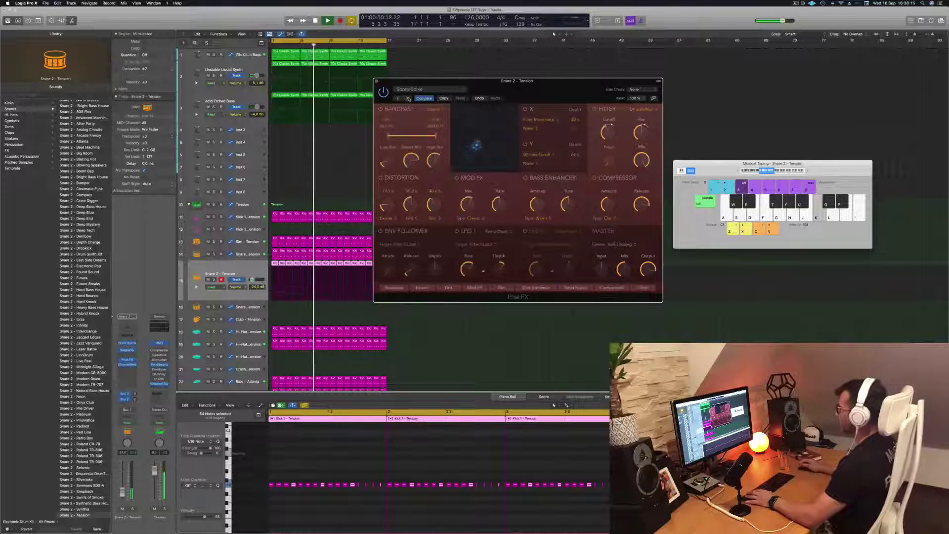
{"action": "left_click", "coordinate": [409, 99]}
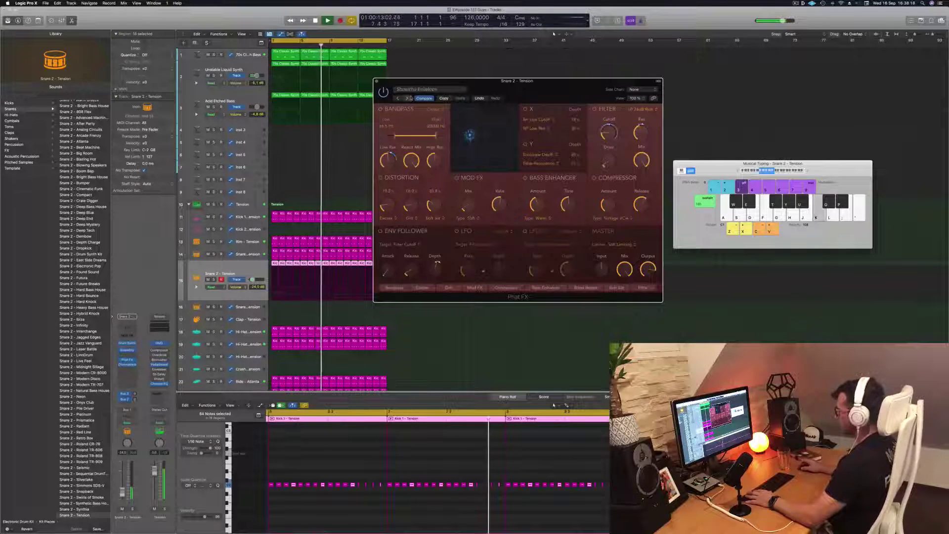
{"action": "left_click", "coordinate": [408, 98]}
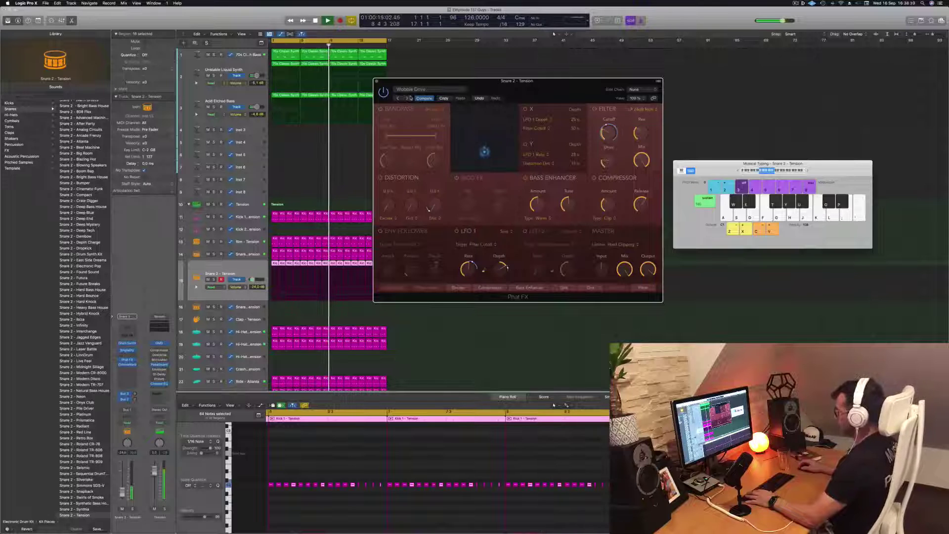
{"action": "left_click", "coordinate": [409, 98]}
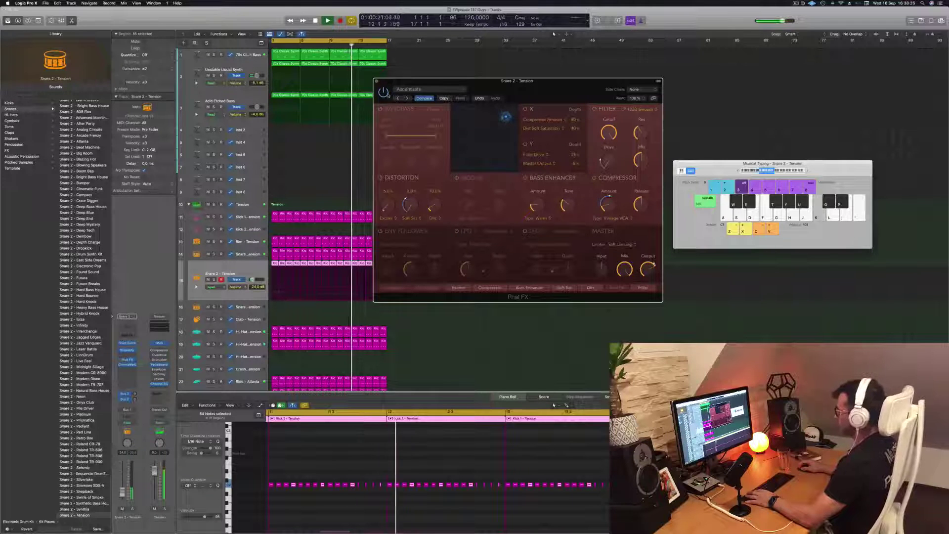
{"action": "left_click_drag", "start_coordinate": [482, 87], "coordinate": [459, 89]}
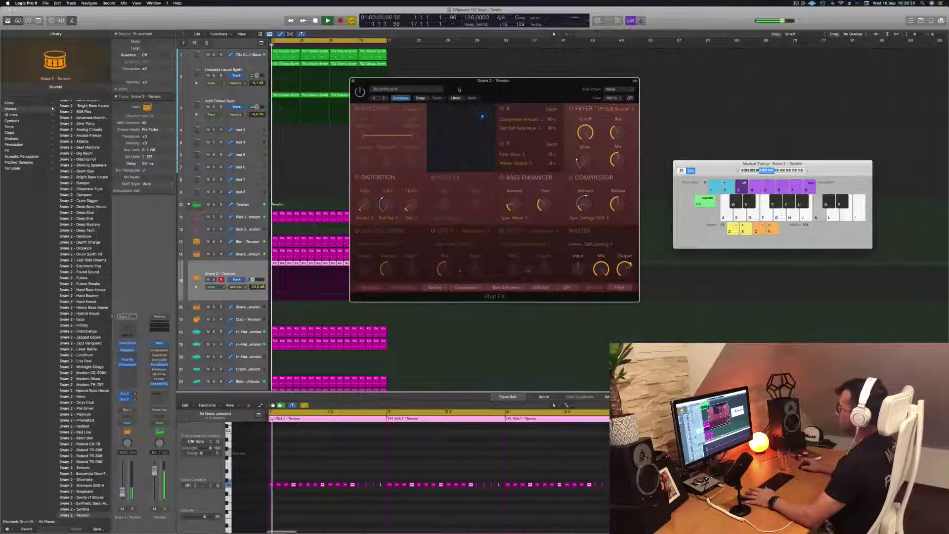
{"action": "left_click", "coordinate": [353, 82]}
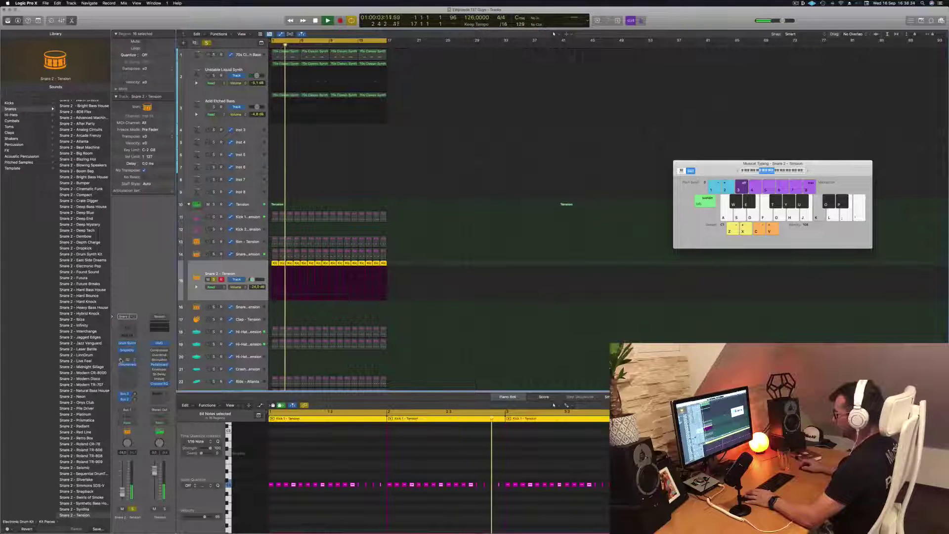
- Replay Snare 2 in solo, unsolo it and set its volume to about -25 dB within the full mix
{"action": "key", "text": "space"}
{"action": "key", "text": "space"}
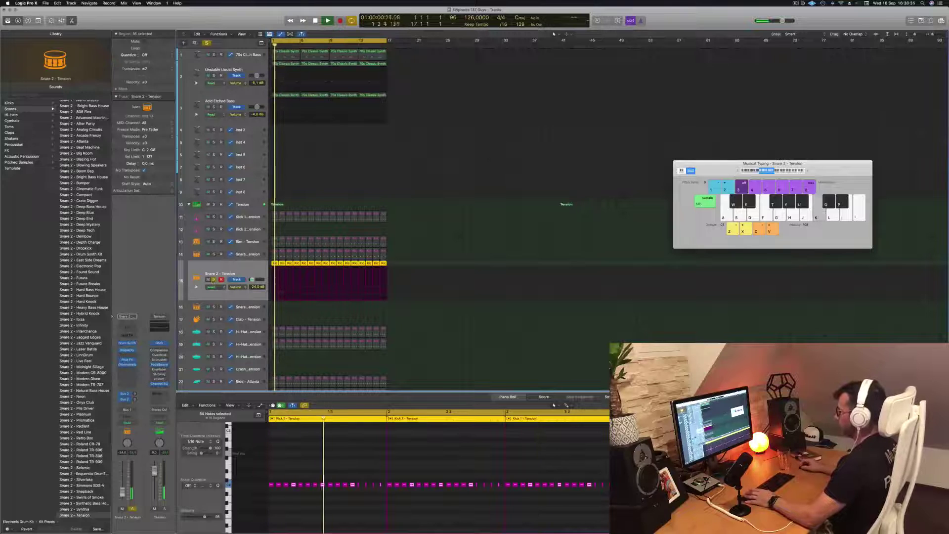
{"action": "left_click", "coordinate": [213, 279]}
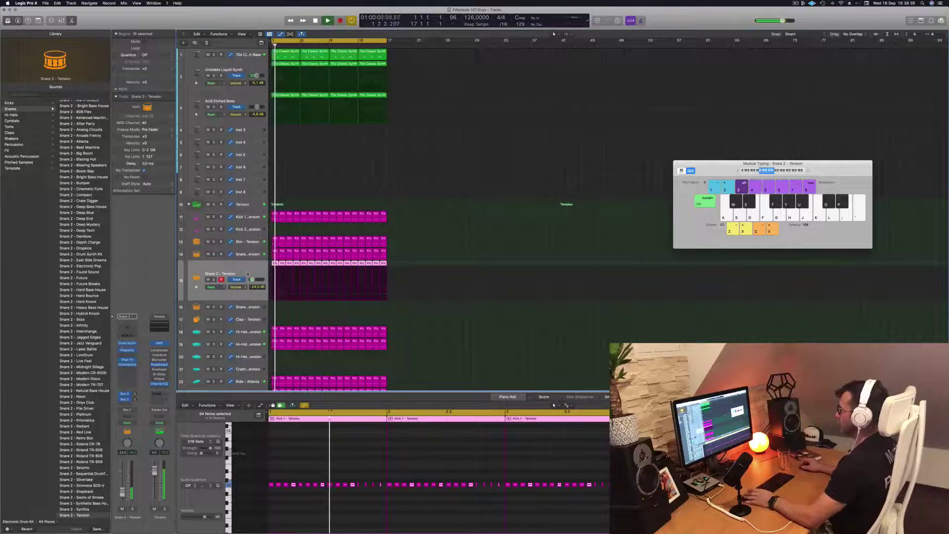
{"action": "left_click_drag", "start_coordinate": [252, 280], "coordinate": [251, 279]}
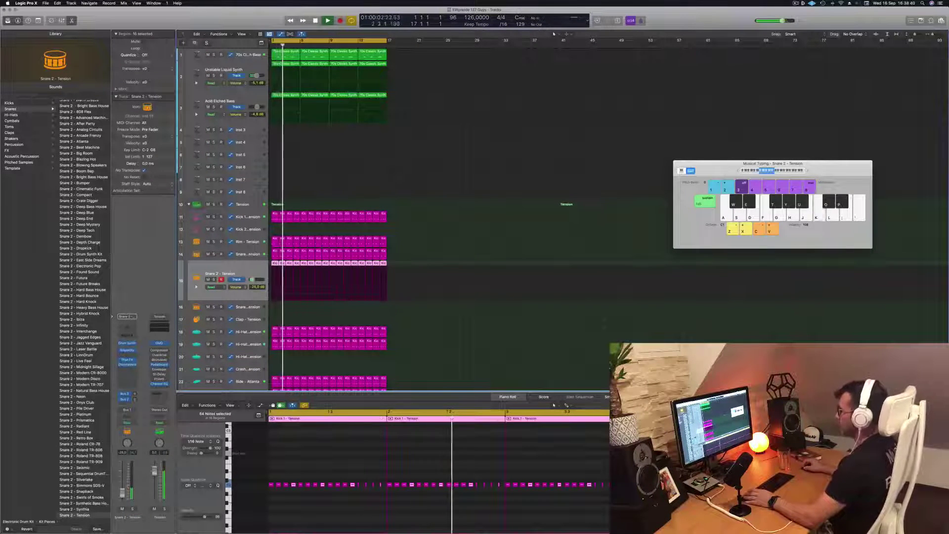
{"action": "scroll", "coordinate": [292, 174], "scroll_direction": "up", "scroll_amount": 1}
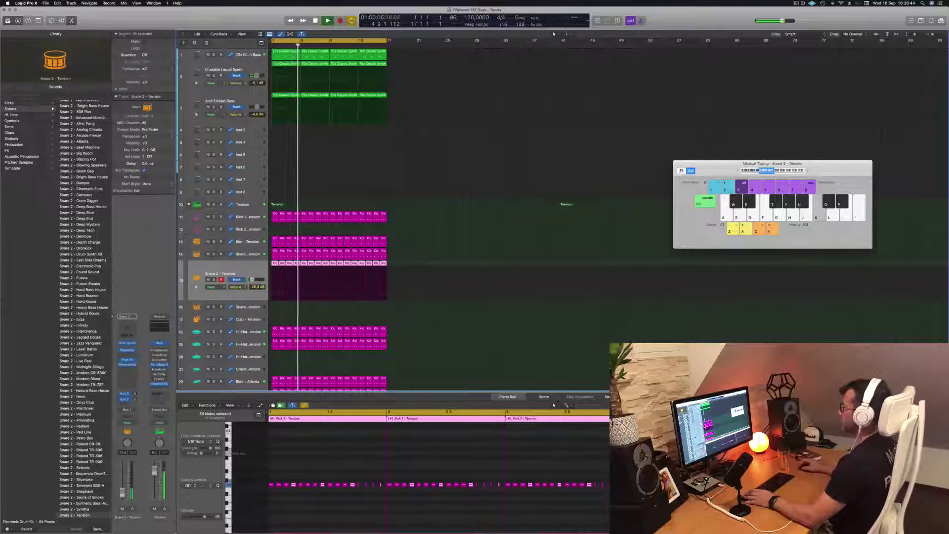
- Raise the 70s Classic Synth Bass track's level slightly and set Unstable Liquid Synth's volume to about -3.3 dB
{"action": "left_click", "coordinate": [240, 54]}
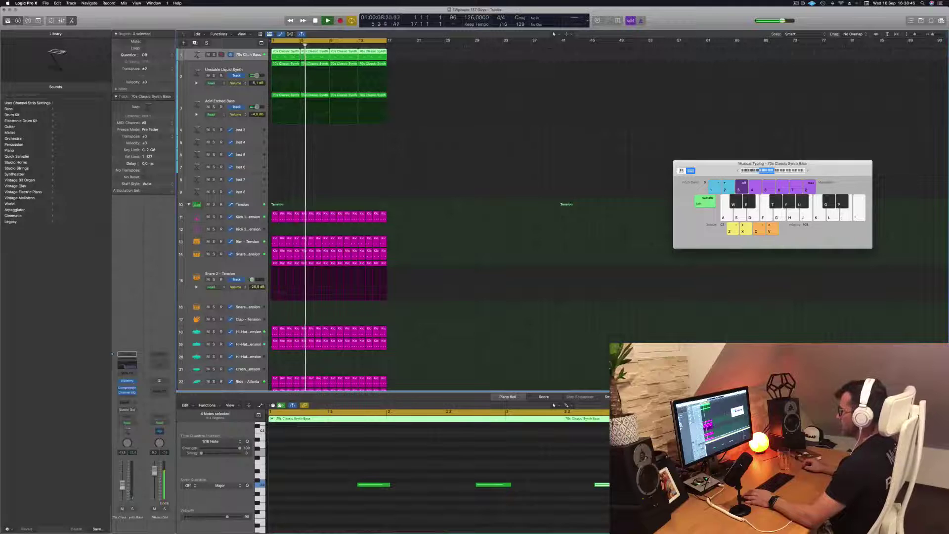
{"action": "left_click_drag", "start_coordinate": [122, 488], "coordinate": [122, 484]}
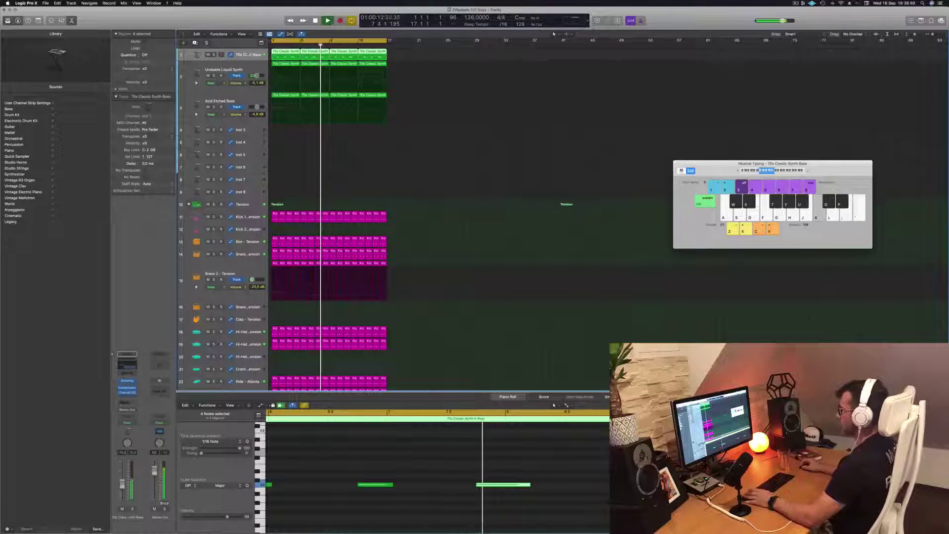
{"action": "left_click", "coordinate": [223, 72]}
{"action": "left_click", "coordinate": [214, 76]}
{"action": "left_click", "coordinate": [214, 76]}
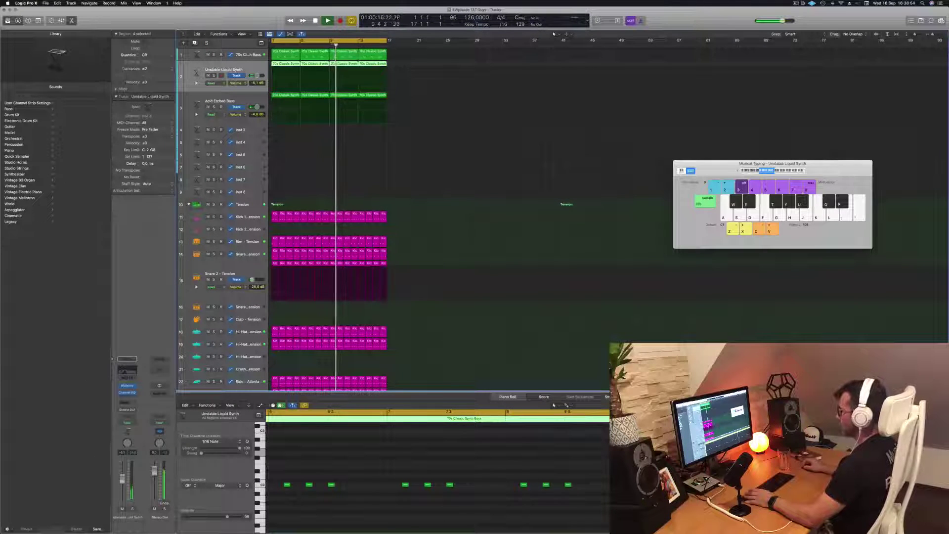
{"action": "key", "text": "k"}
{"action": "key", "text": "k"}
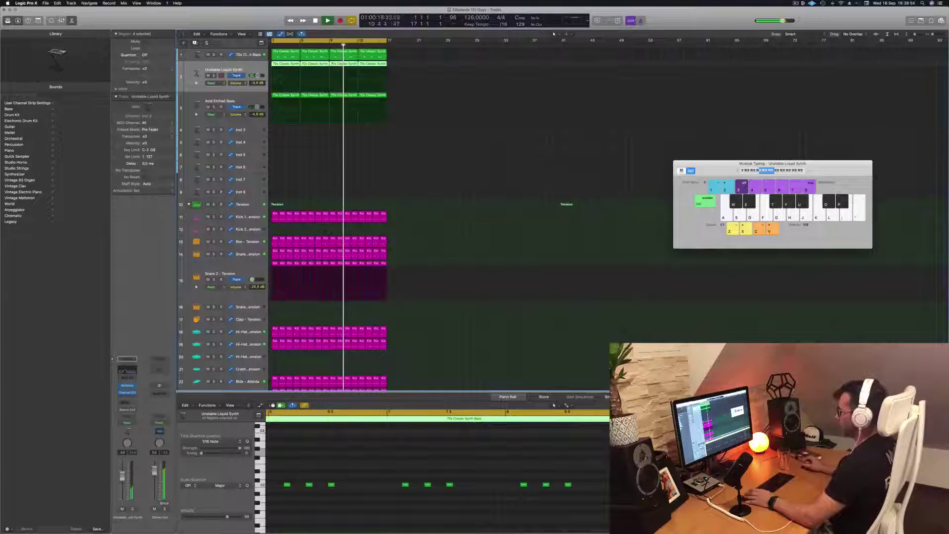
{"action": "key", "text": "k"}
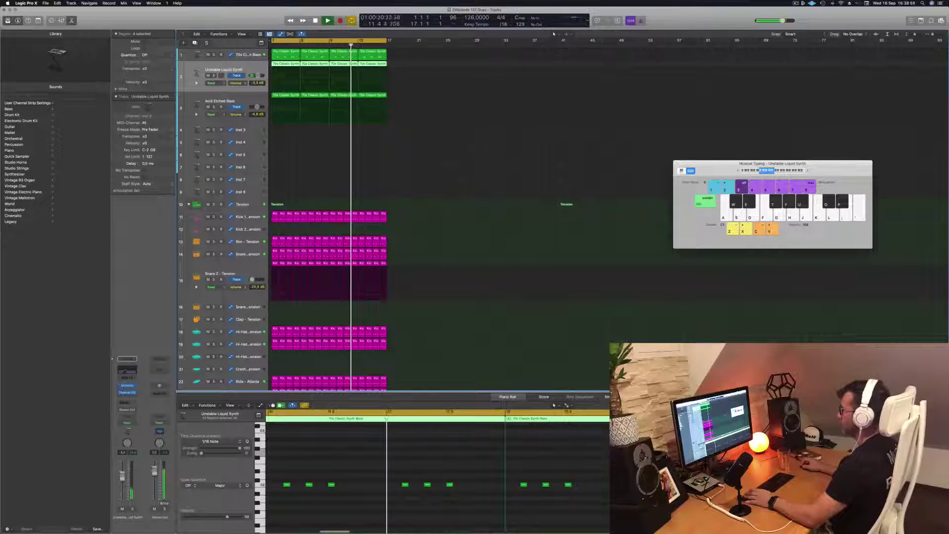
{"action": "key", "text": "k"}
- Raise the Acid Etched Bass track's volume to about -3.2 dB, listen from the loop's start and stop playback
{"action": "key", "text": "Down"}
{"action": "key", "text": "Return"}
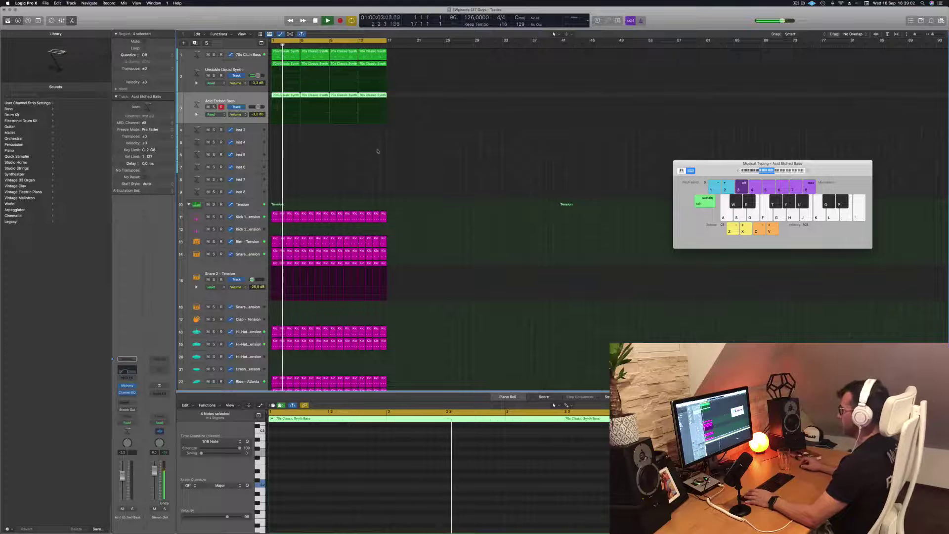
{"action": "left_click", "coordinate": [396, 171]}
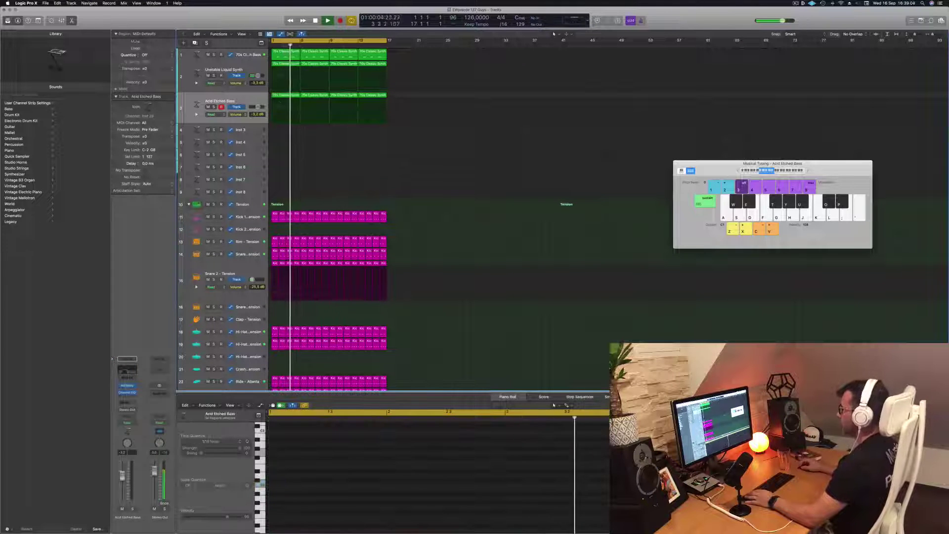
{"action": "left_click", "coordinate": [245, 96]}
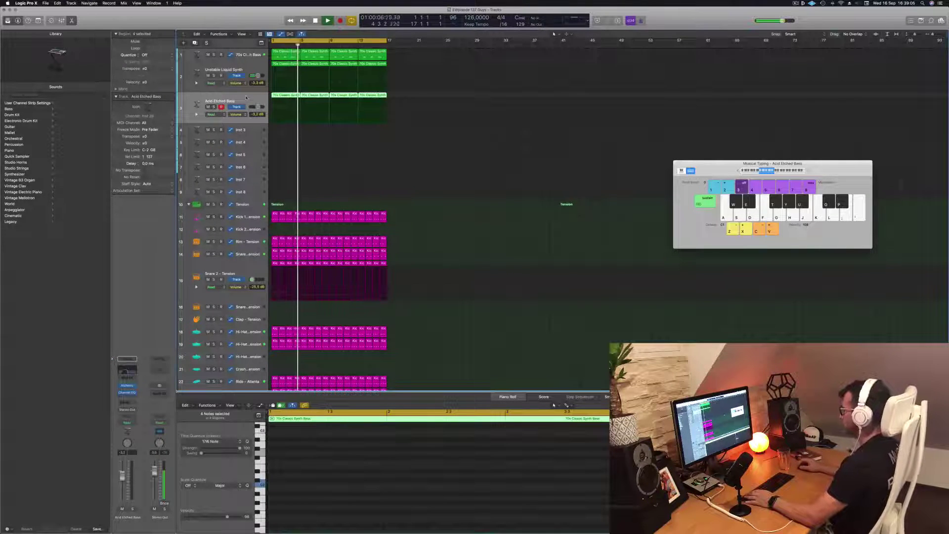
{"action": "key", "text": "space"}
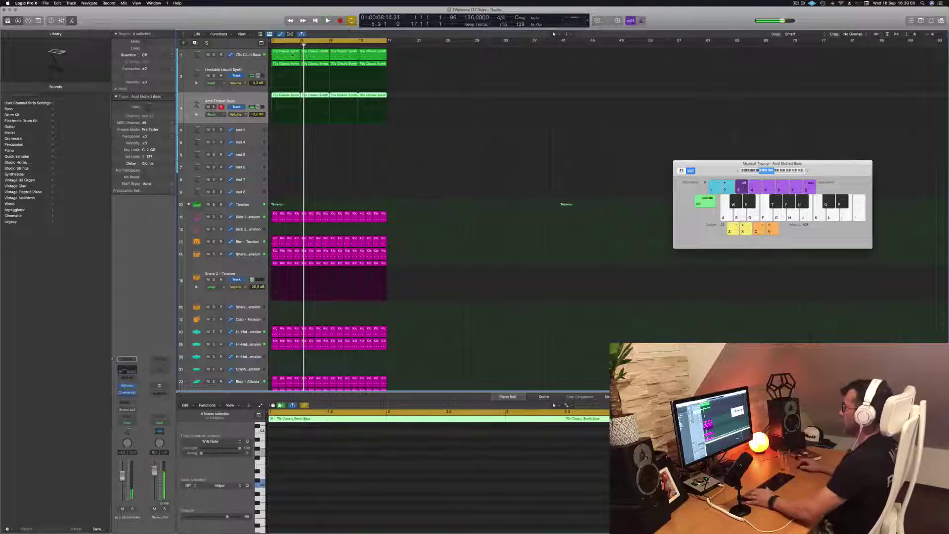
- Copy the first 70s Classic Synth Bass region onto the Inst 3 track and select its first note for editing
{"action": "left_click", "coordinate": [290, 53]}
{"action": "left_click_drag", "start_coordinate": [290, 54], "coordinate": [289, 134]}
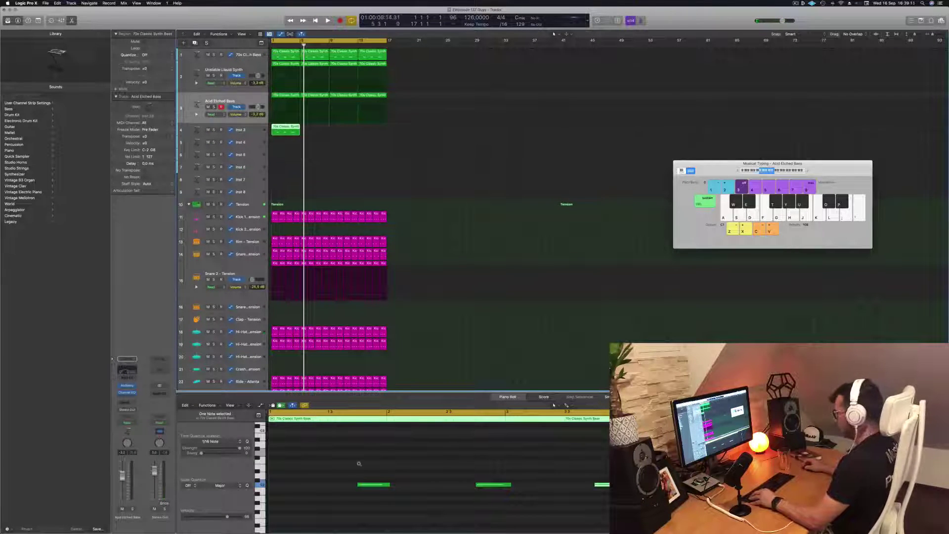
{"action": "scroll", "coordinate": [359, 464], "scroll_direction": "down", "scroll_amount": 1}
{"action": "left_click_drag", "start_coordinate": [363, 463], "coordinate": [396, 505]}
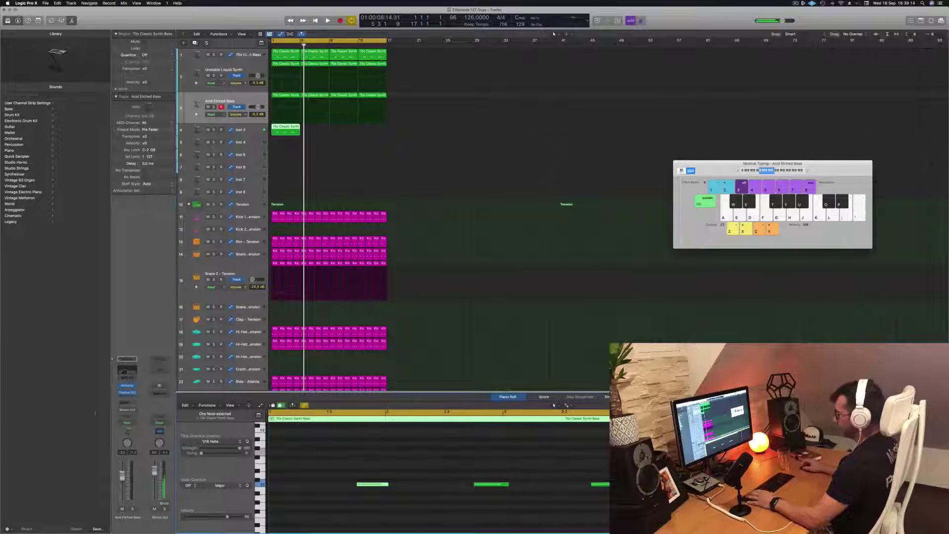
- Set Acid Etched Bass's volume to about -4.8 dB, mute the Inst 3 track, check playback and select the region on Inst 3
{"action": "left_click_drag", "start_coordinate": [257, 107], "coordinate": [252, 107]}
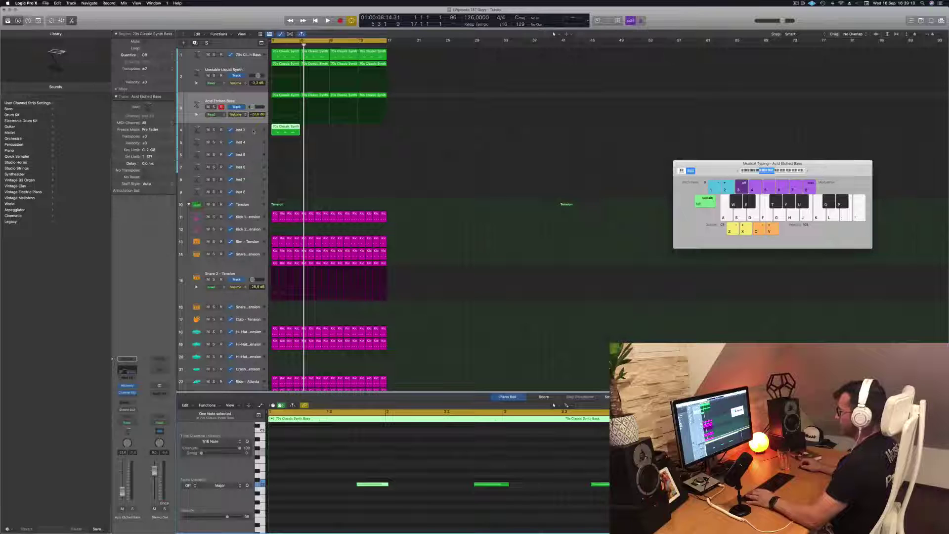
{"action": "left_click", "coordinate": [255, 99]}
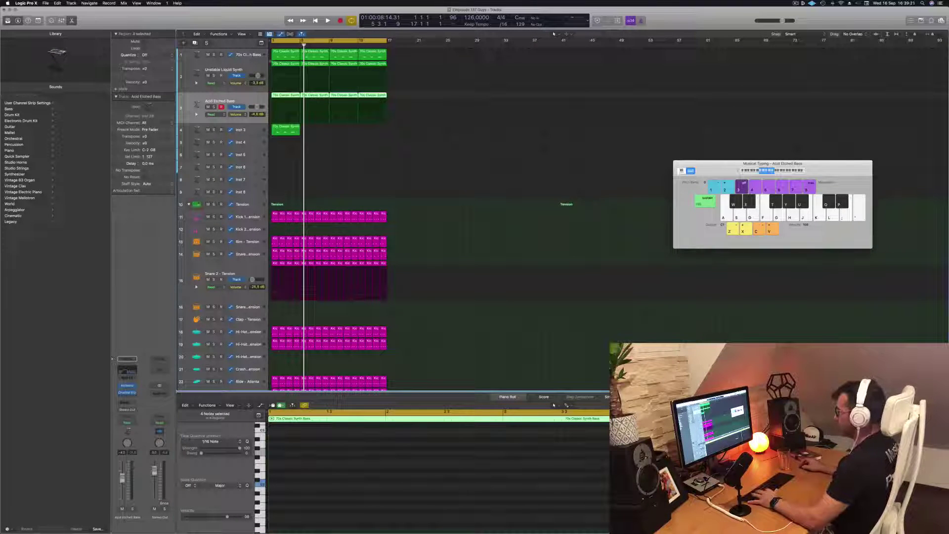
{"action": "left_click", "coordinate": [209, 130]}
{"action": "key", "text": "space"}
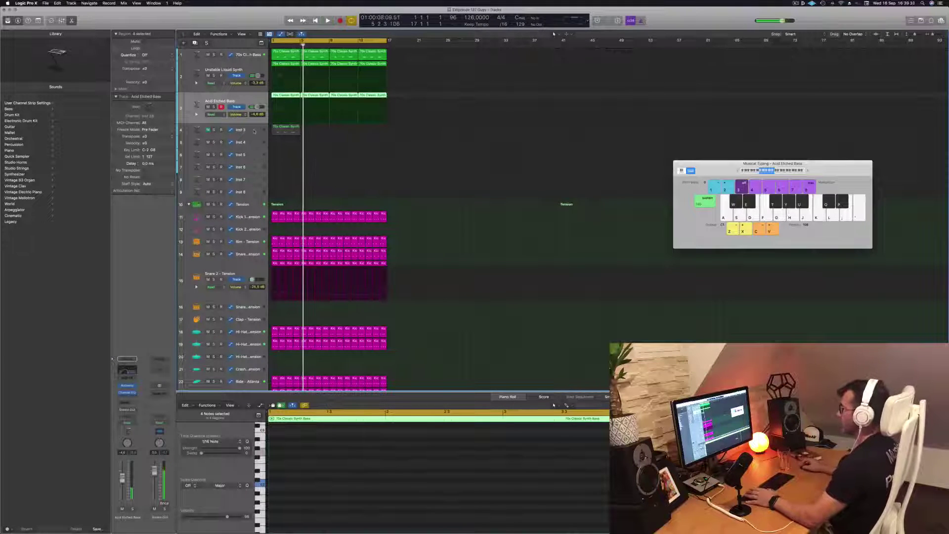
{"action": "left_click", "coordinate": [279, 129]}
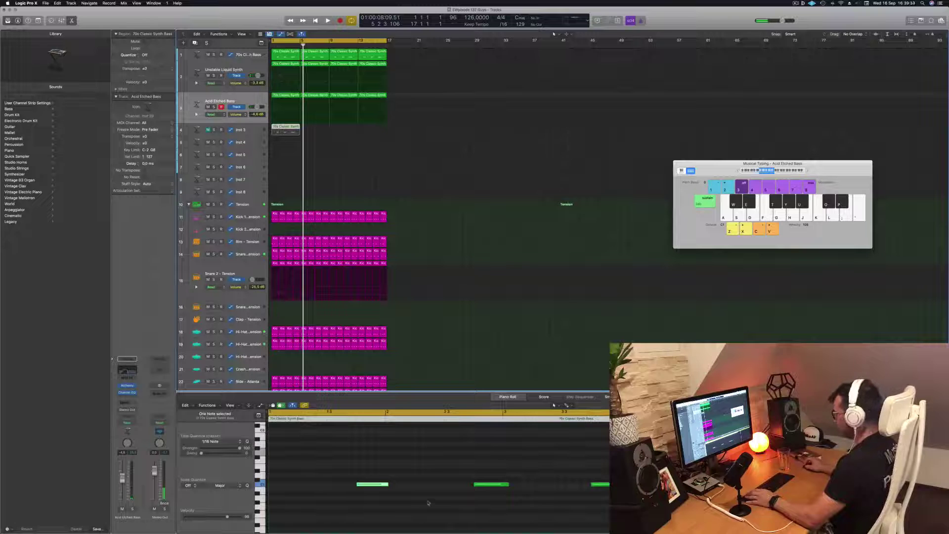
- Reduce the Inst 3 region to one note, stretch it across the region, copy it an octave up to C3 and play it
{"action": "left_click_drag", "start_coordinate": [609, 502], "coordinate": [447, 469]}
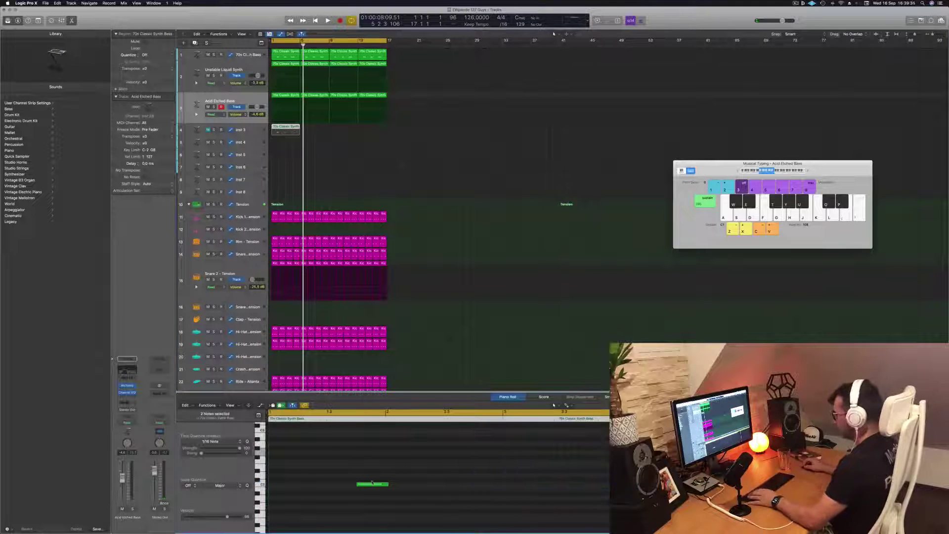
{"action": "left_click_drag", "start_coordinate": [372, 484], "coordinate": [609, 485]}
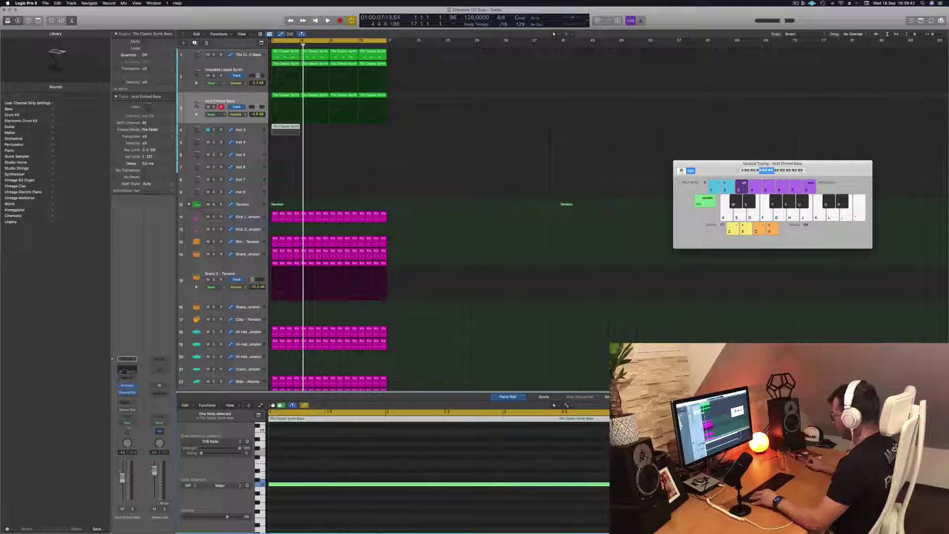
{"action": "left_click_drag", "start_coordinate": [286, 484], "coordinate": [285, 436]}
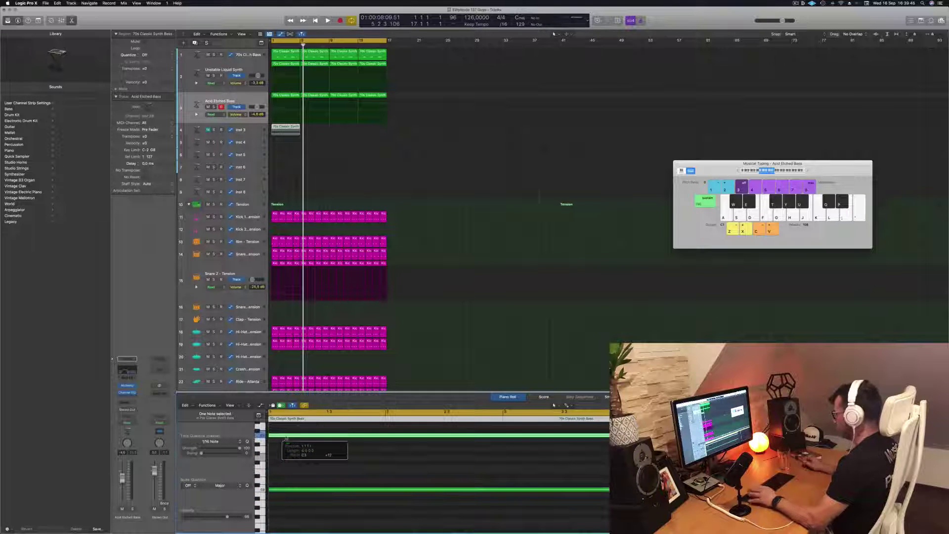
{"action": "key", "text": "space"}
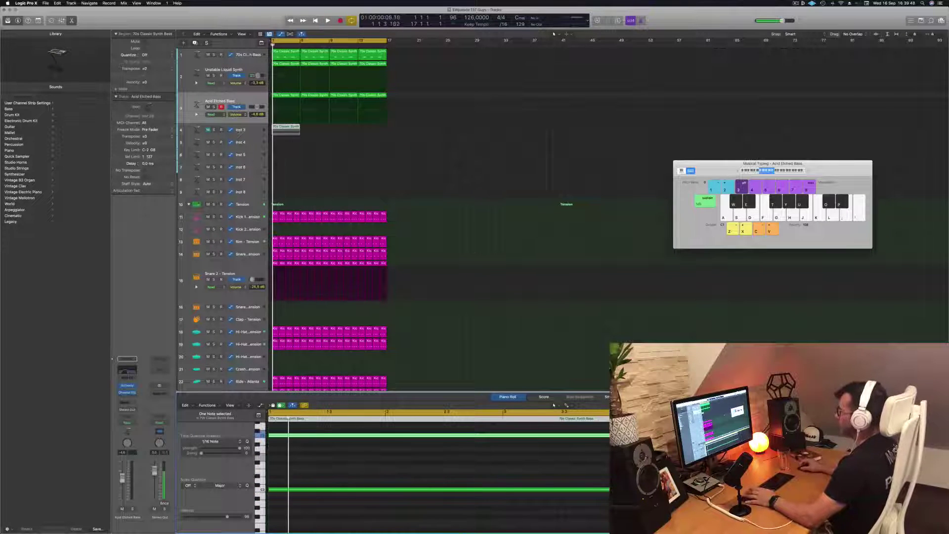
- Unmute Inst 3, insert an Arpeggiator on it, lower its volume to about -13.2 dB and check playback
{"action": "left_click", "coordinate": [254, 128]}
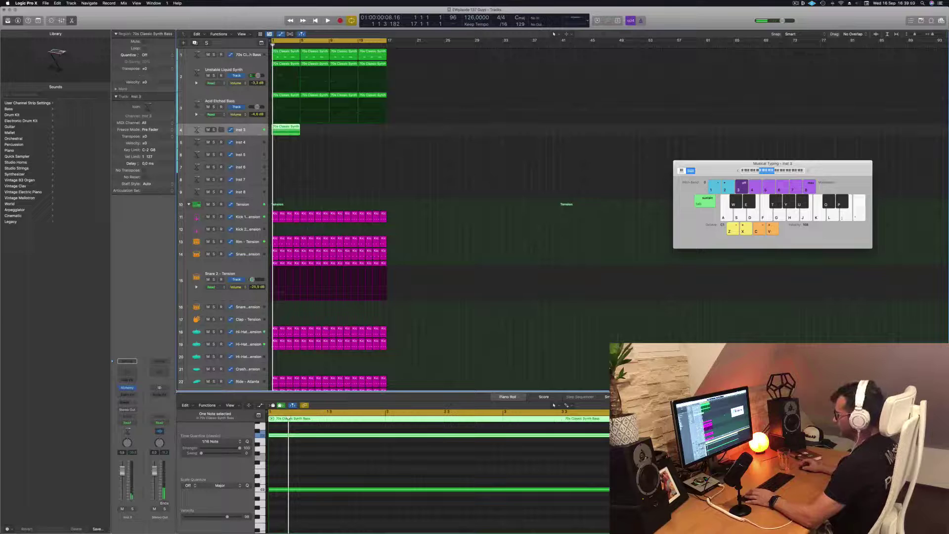
{"action": "left_click", "coordinate": [134, 380]}
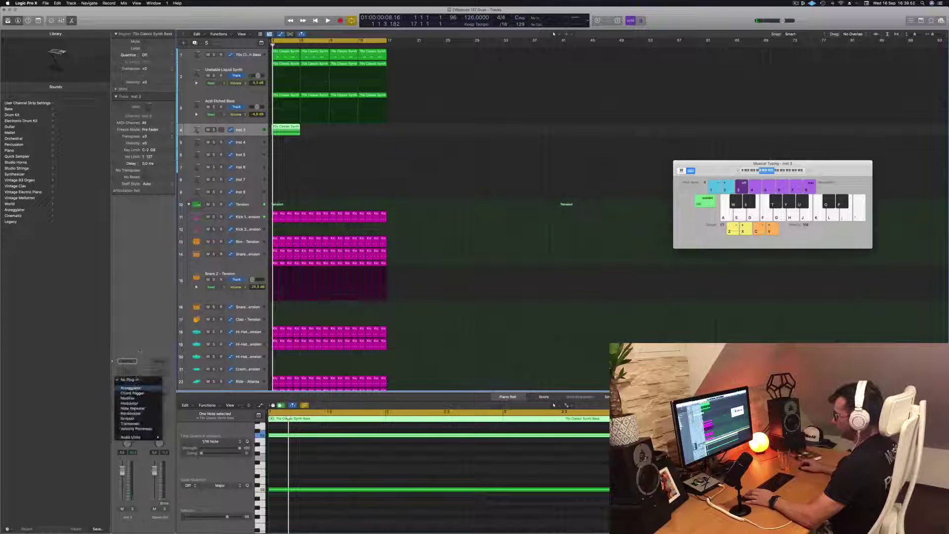
{"action": "left_click", "coordinate": [131, 388]}
{"action": "left_click", "coordinate": [125, 493]}
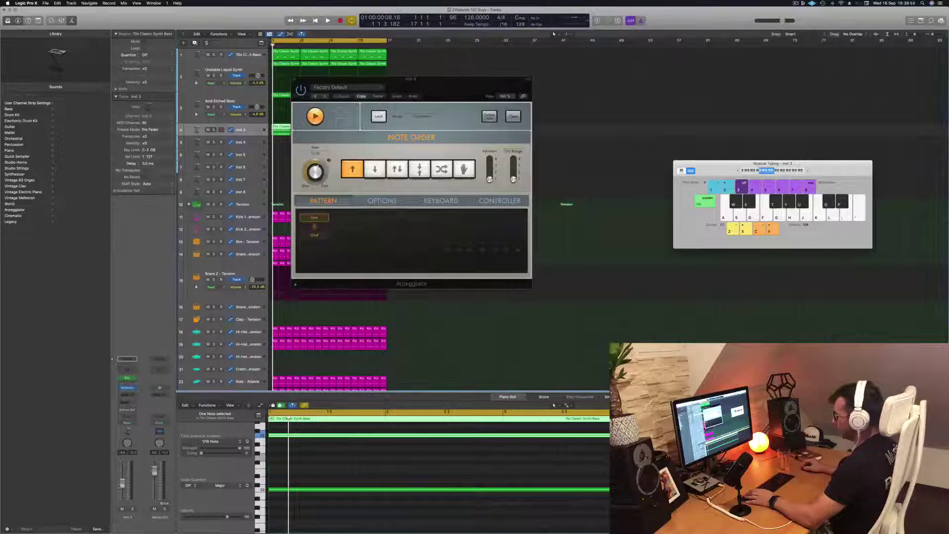
{"action": "key", "text": "space"}
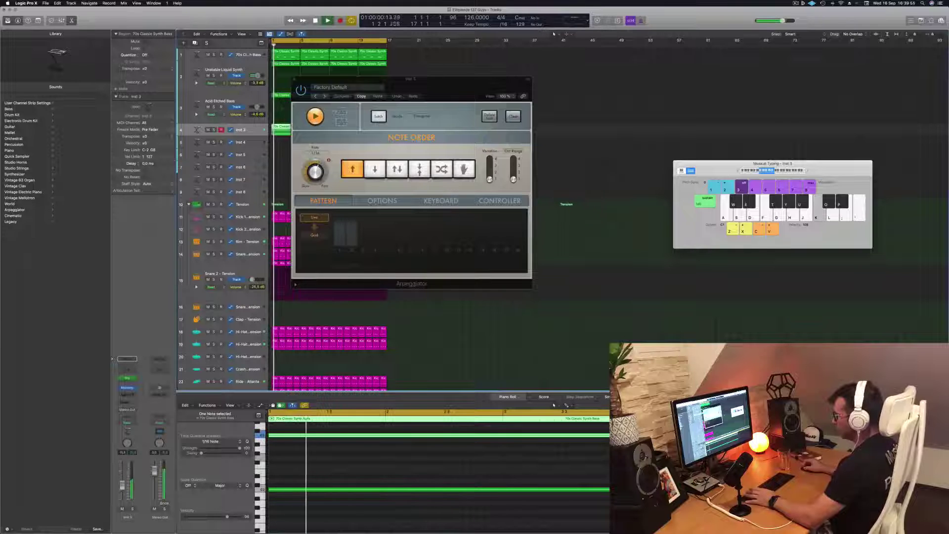
{"action": "key", "text": "space"}
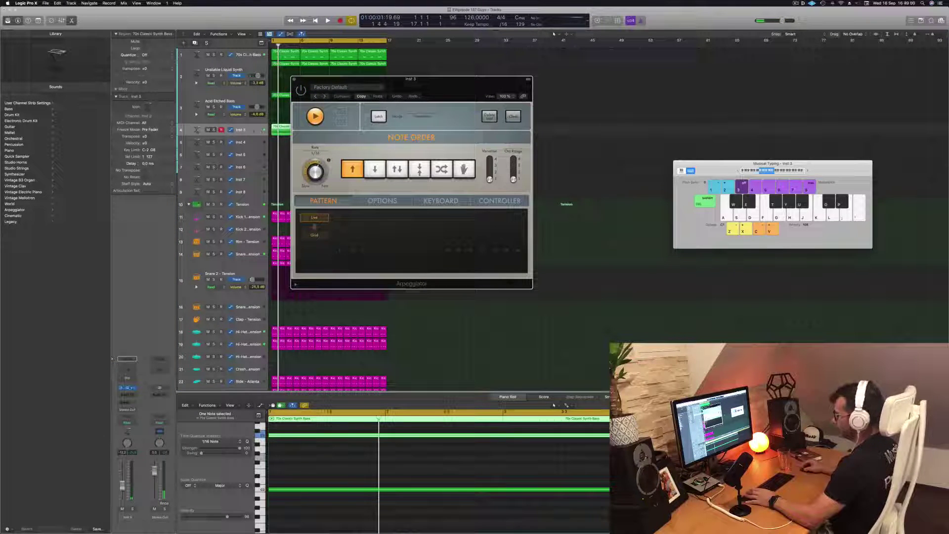
- Load the Noisy Definition preset from Alchemy's Arpeggiated category on Inst 3 and close the Arpeggiator window
{"action": "left_click", "coordinate": [127, 388]}
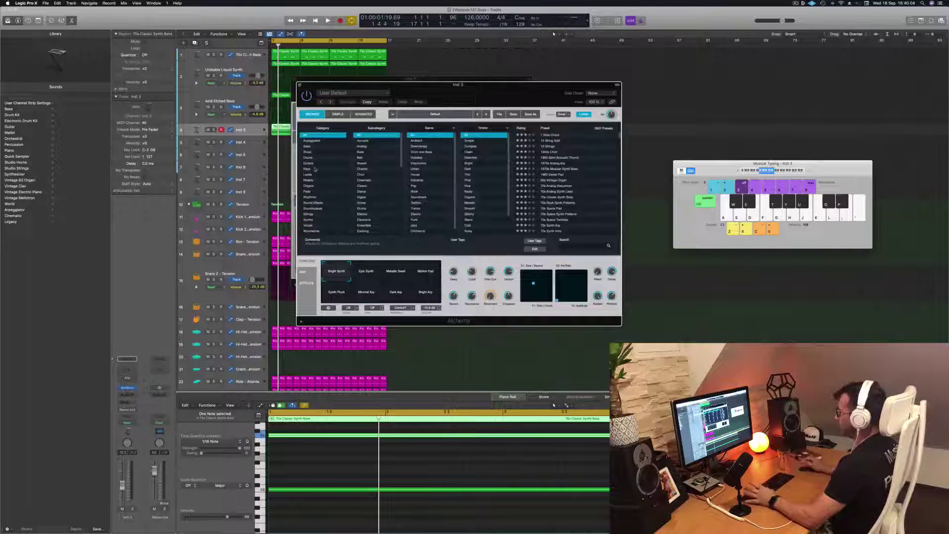
{"action": "left_click", "coordinate": [312, 140]}
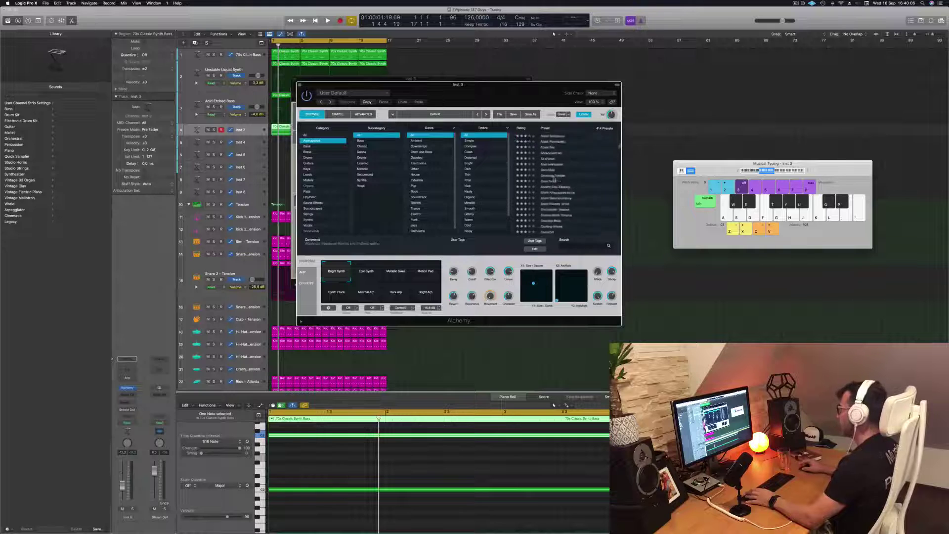
{"action": "left_click", "coordinate": [550, 191]}
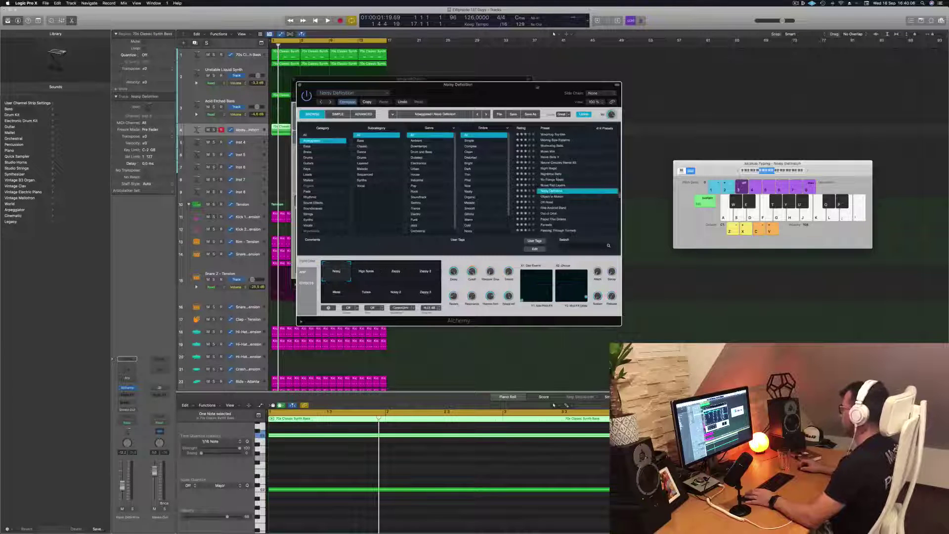
{"action": "left_click_drag", "start_coordinate": [525, 85], "coordinate": [791, 90]}
{"action": "left_click_drag", "start_coordinate": [314, 80], "coordinate": [356, 80]}
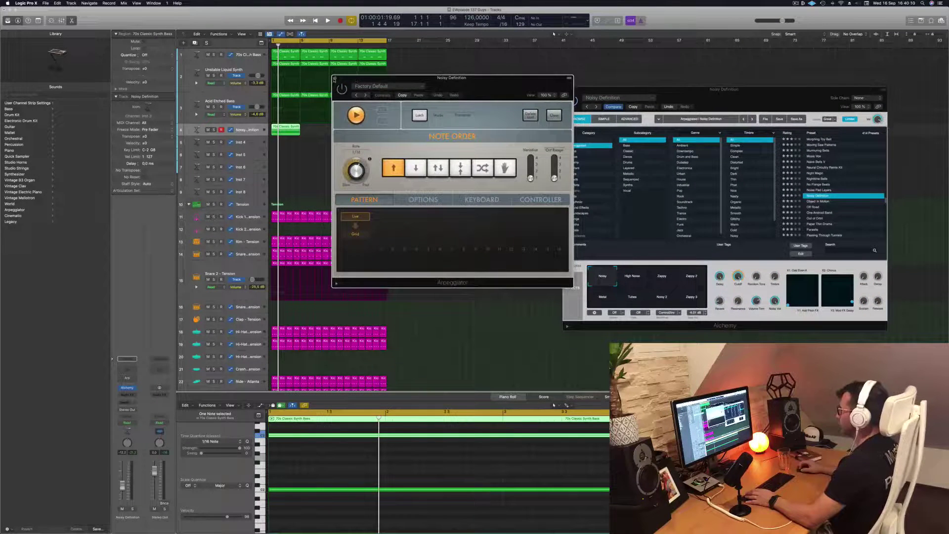
{"action": "left_click", "coordinate": [335, 79]}
- Copy the Noisy Definition track's region to fill the 16-bar loop and increase the track's height
{"action": "left_click_drag", "start_coordinate": [283, 128], "coordinate": [349, 132]}
{"action": "left_click", "coordinate": [290, 130], "text": "shift"}
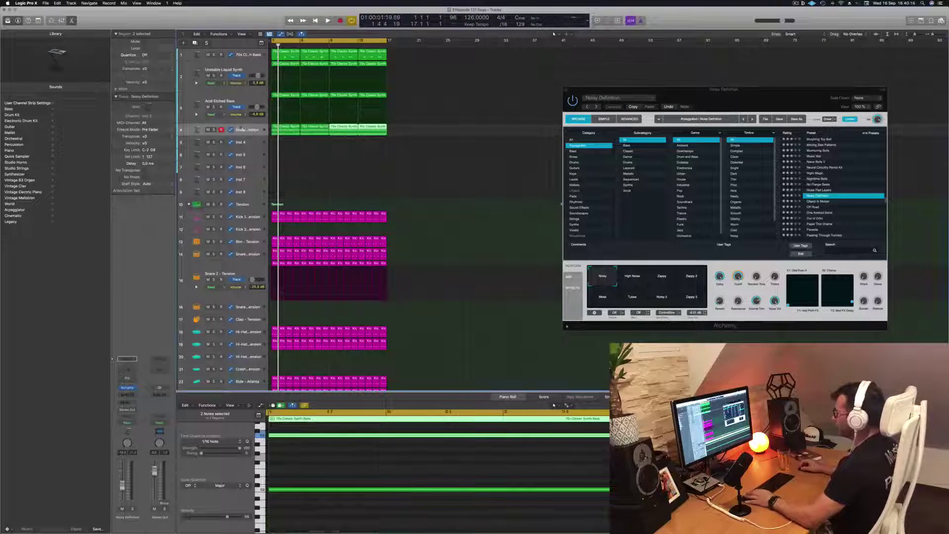
{"action": "left_click_drag", "start_coordinate": [243, 135], "coordinate": [242, 151]}
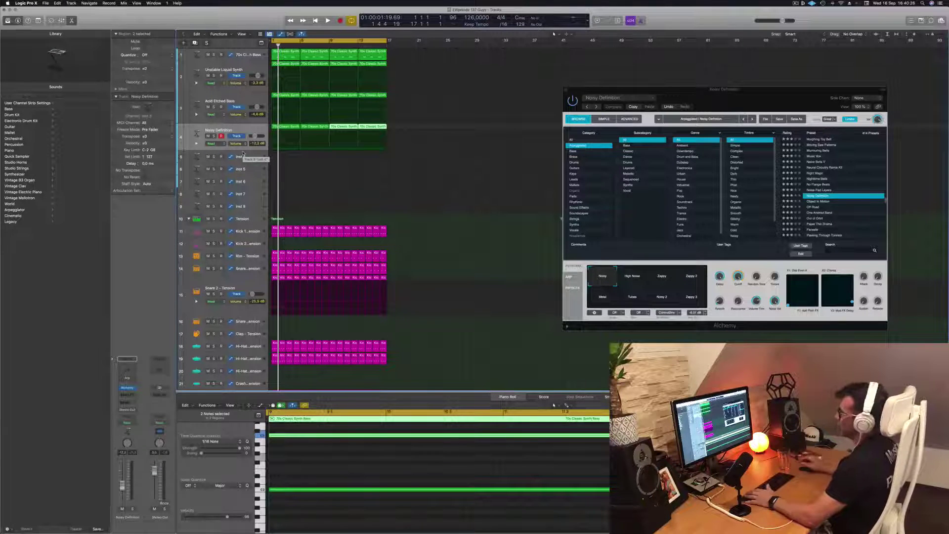
- Audition Noisy Definition's High Noise, Zappy, Zappy 2, Metal, Tubes and Noisy 2 snapshots during playback and return to Noisy
{"action": "key", "text": "space"}
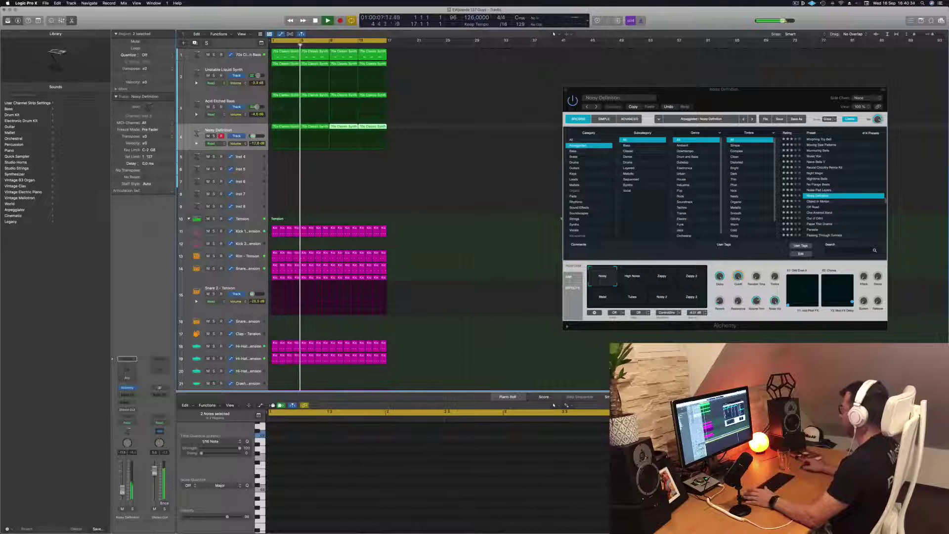
{"action": "left_click_drag", "start_coordinate": [765, 99], "coordinate": [626, 107]}
{"action": "key", "text": "super+k"}
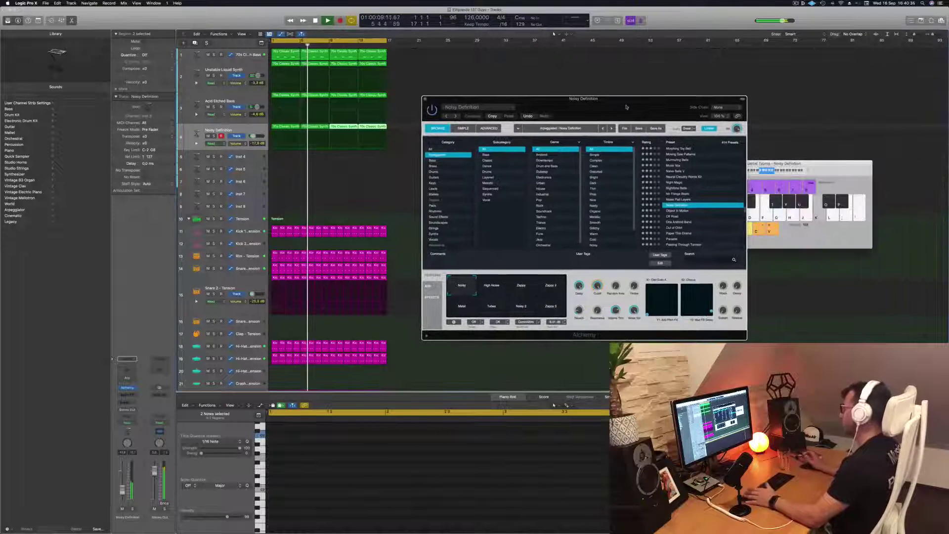
{"action": "left_click", "coordinate": [502, 283]}
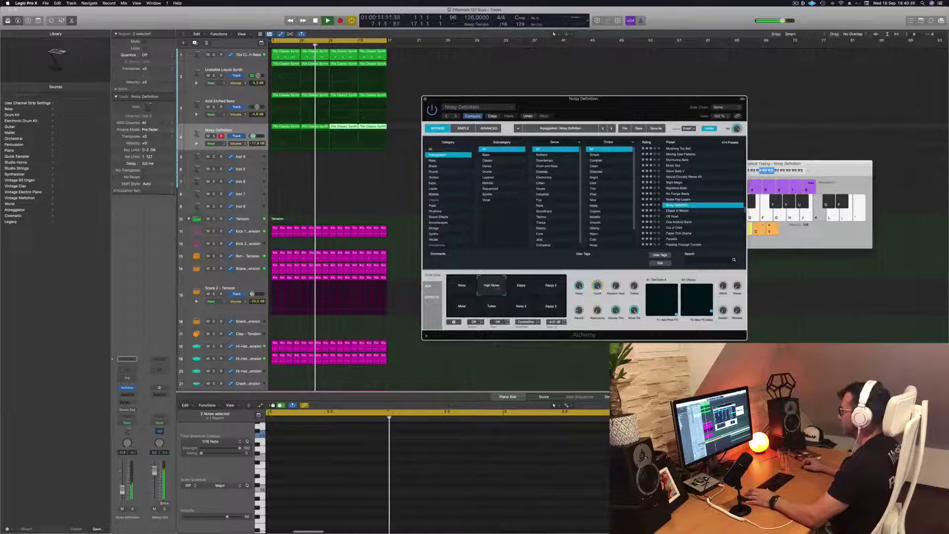
{"action": "left_click", "coordinate": [523, 291]}
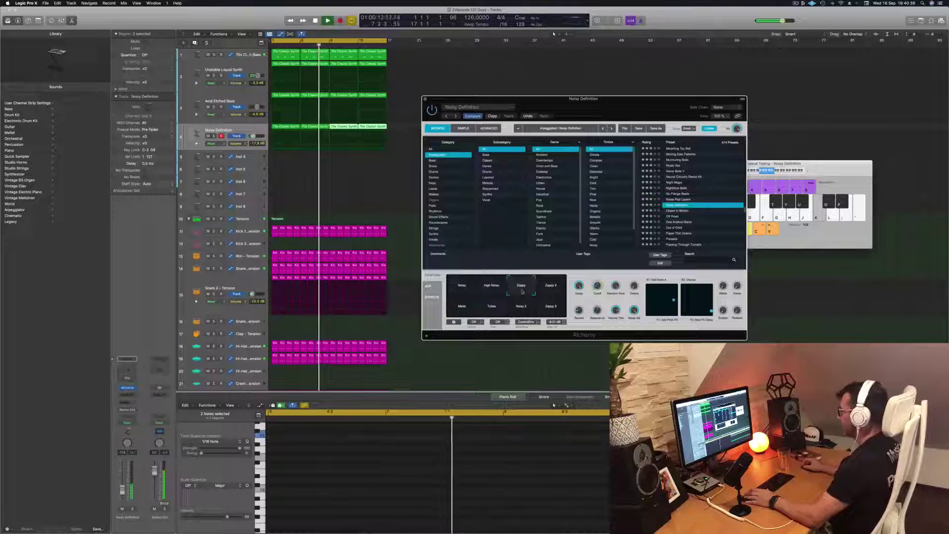
{"action": "left_click", "coordinate": [547, 292]}
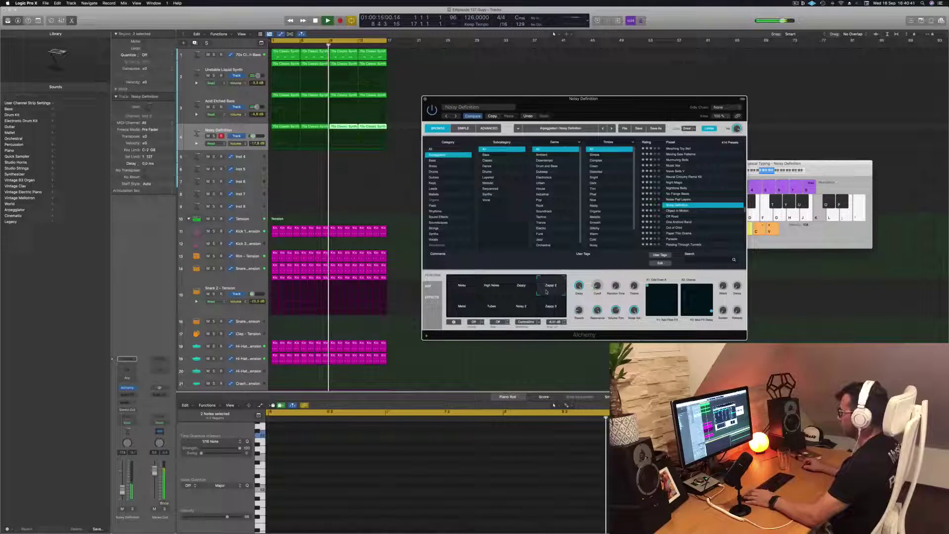
{"action": "left_click", "coordinate": [464, 310]}
{"action": "left_click", "coordinate": [492, 310]}
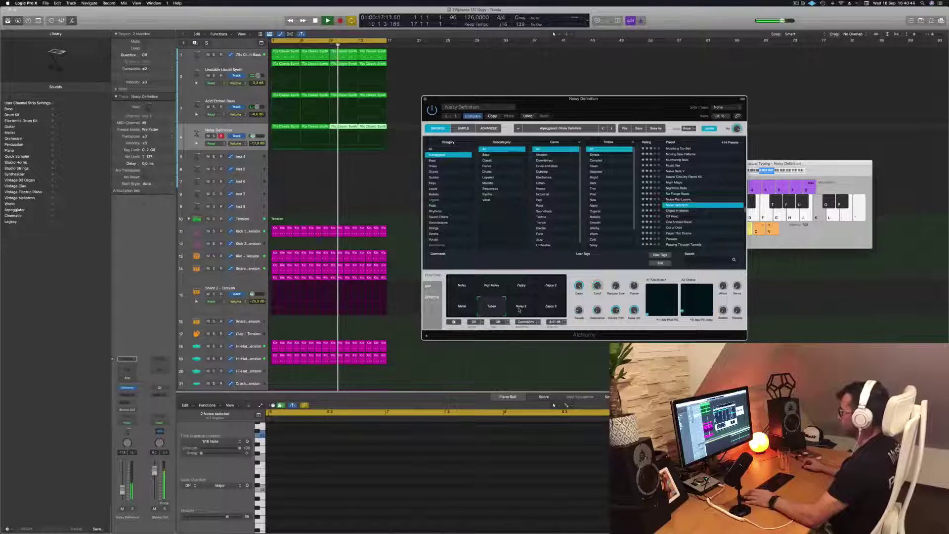
{"action": "left_click", "coordinate": [520, 309]}
{"action": "left_click", "coordinate": [461, 284]}
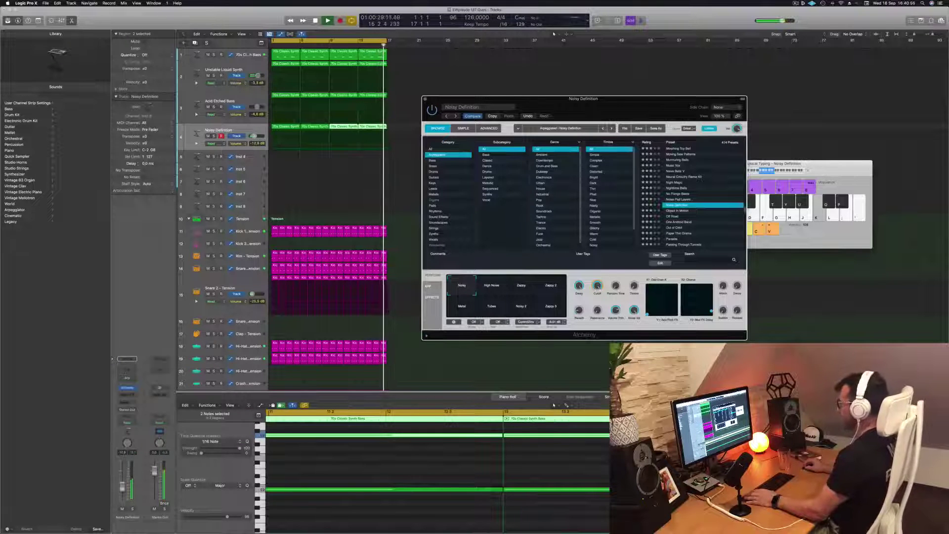
- Set Noisy Definition's volume to about -18.4 dB, replay the loop from its start and inspect the first region's notes
{"action": "left_click", "coordinate": [122, 489]}
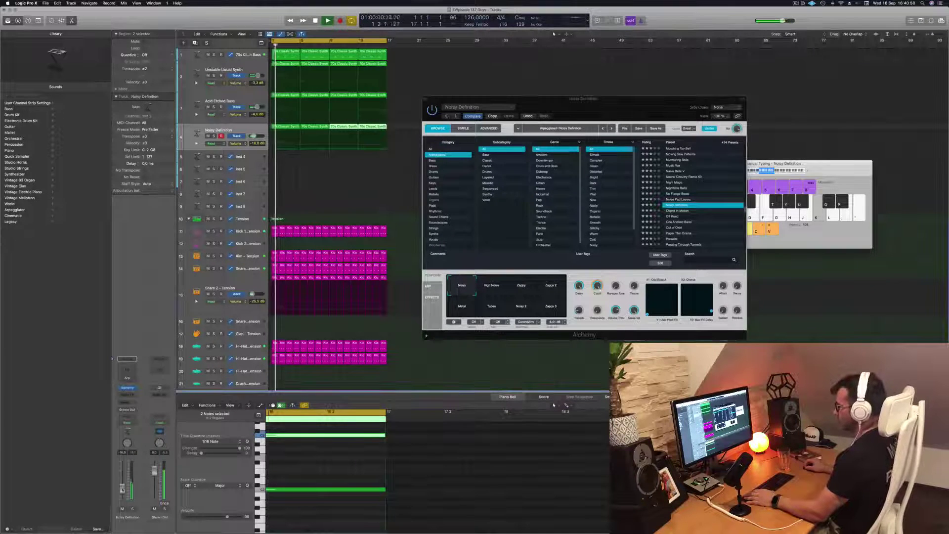
{"action": "key", "text": "space"}
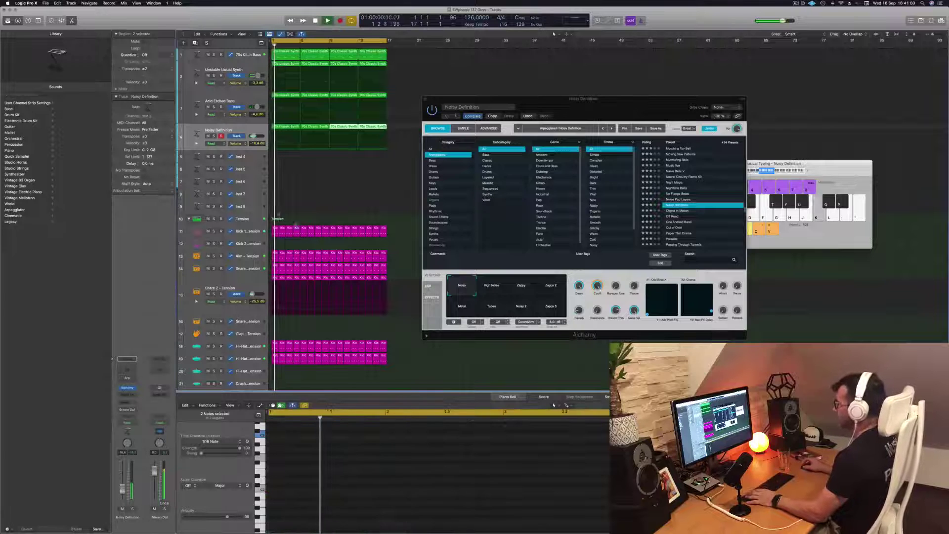
{"action": "left_click", "coordinate": [317, 165]}
{"action": "left_click", "coordinate": [290, 127]}
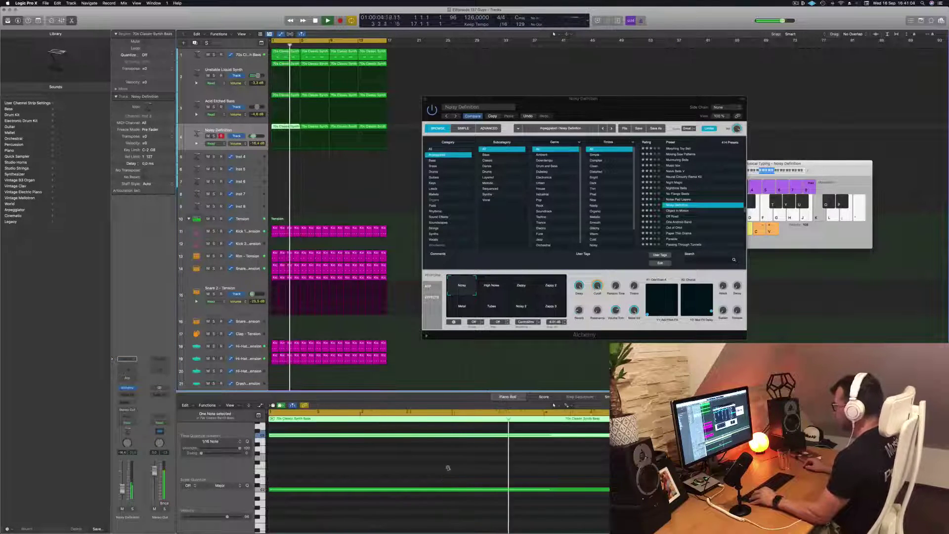
{"action": "left_click", "coordinate": [340, 183]}
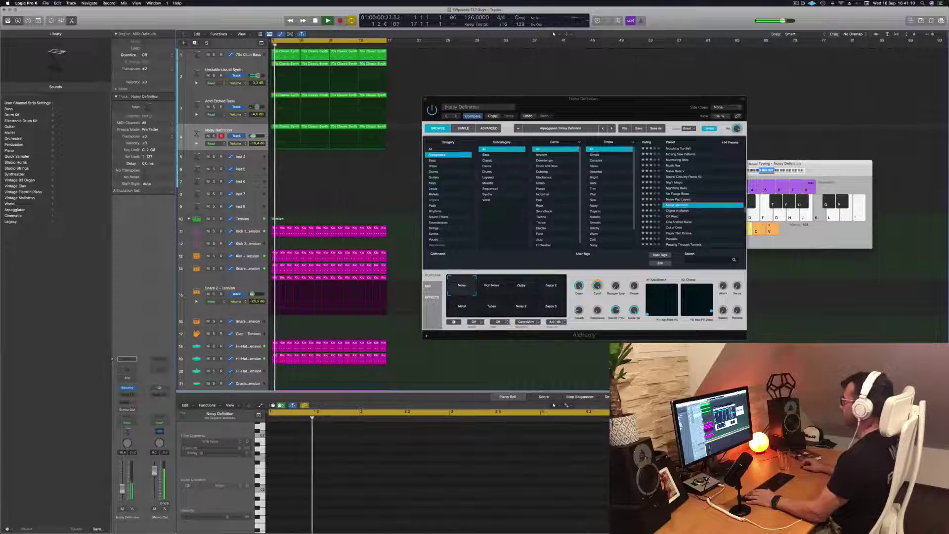
- Switch the Alchemy preset to Object In Motion and solo the track briefly to hear it alone
{"action": "left_click", "coordinate": [493, 116]}
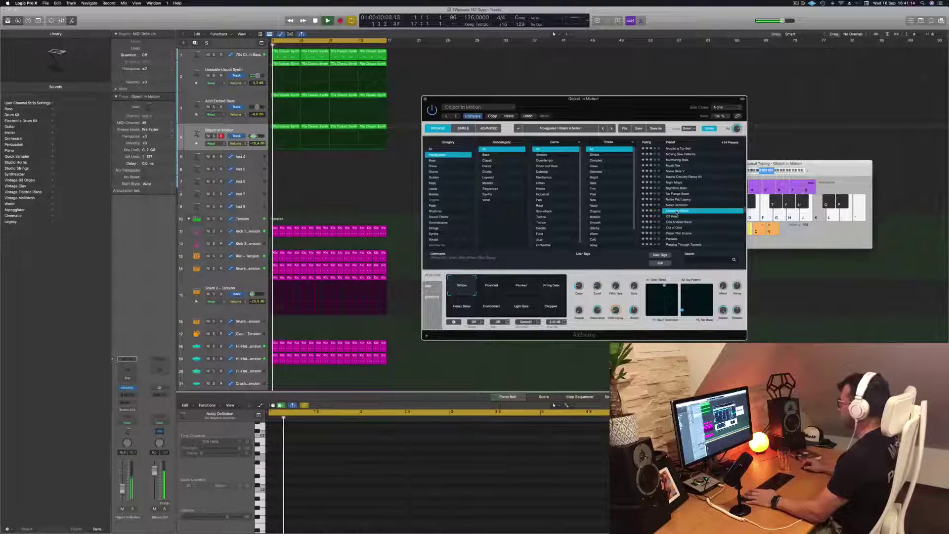
{"action": "left_click_drag", "start_coordinate": [627, 106], "coordinate": [617, 86]}
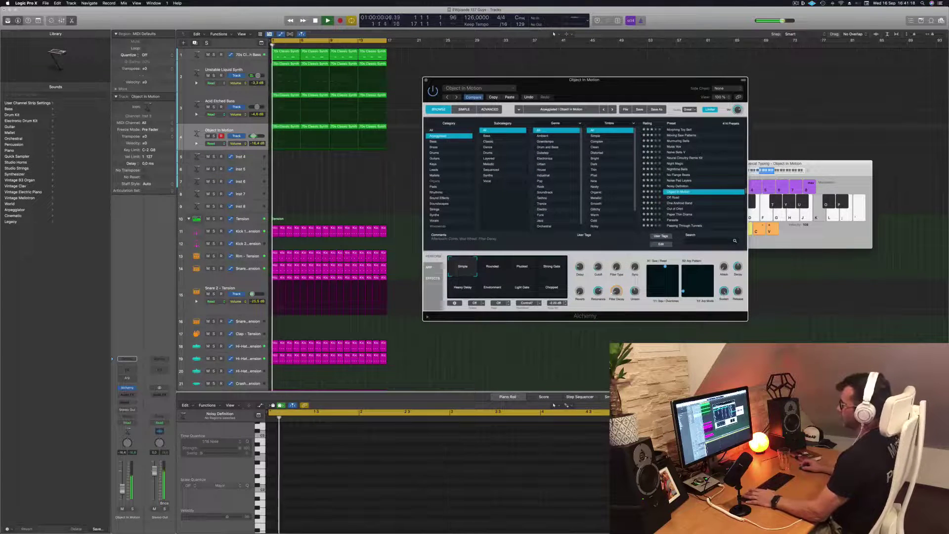
{"action": "left_click", "coordinate": [213, 136]}
{"action": "left_click", "coordinate": [214, 136]}
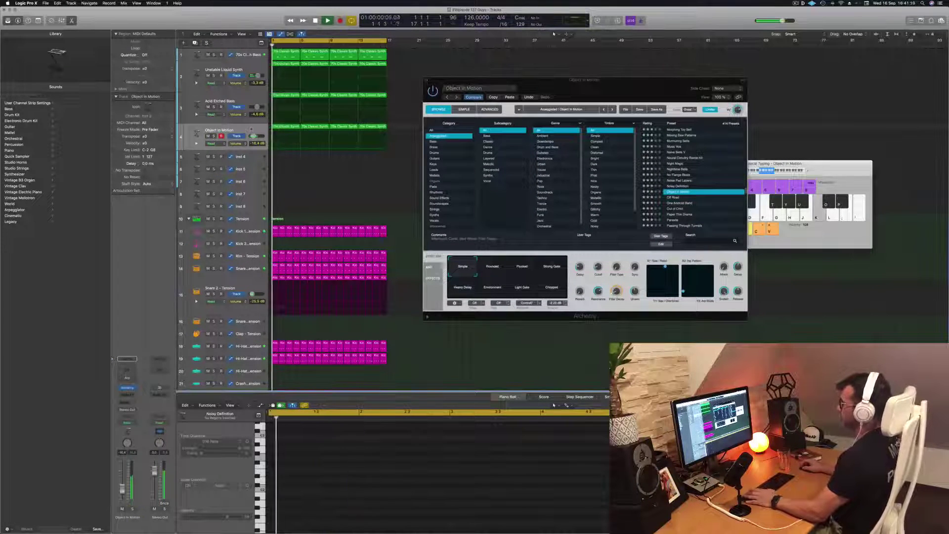
- Audition Object In Motion's snapshots during playback from Rounded, Plucked and Strong Gate through Heavy Delay, Environment and Light Gate to Chopped
{"action": "left_click", "coordinate": [495, 269]}
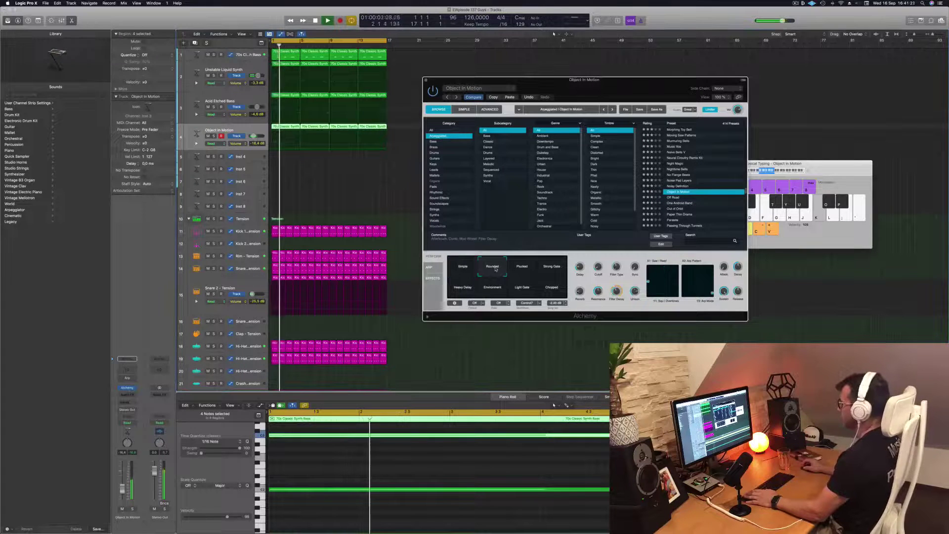
{"action": "left_click", "coordinate": [524, 267]}
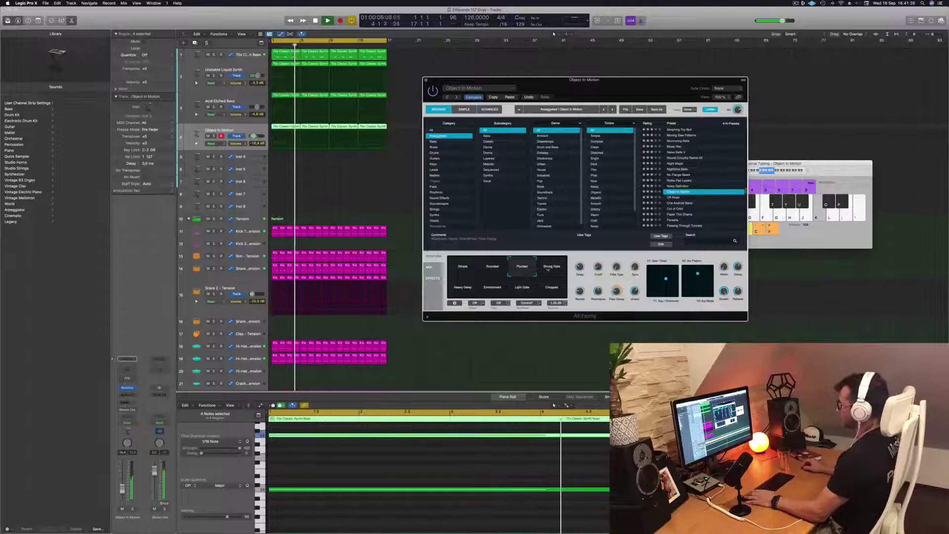
{"action": "left_click", "coordinate": [552, 268]}
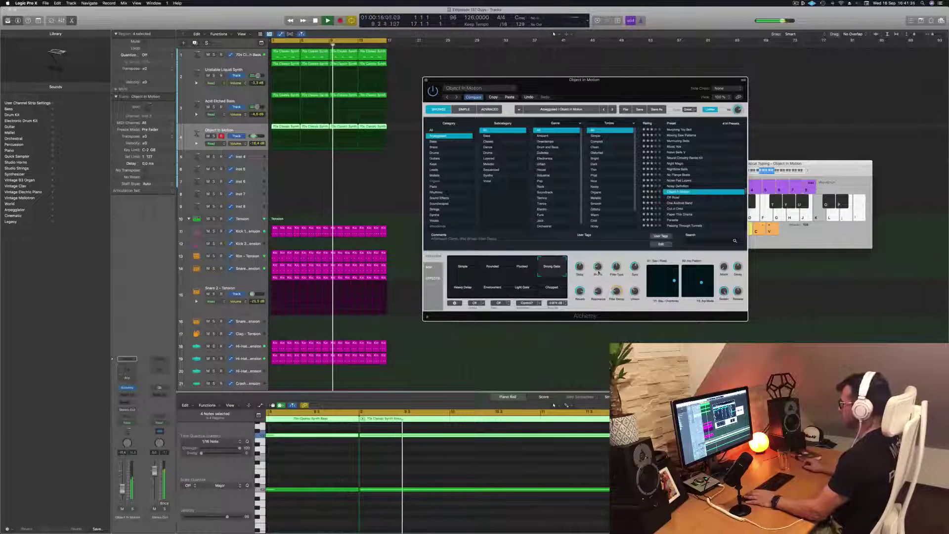
{"action": "left_click", "coordinate": [463, 287]}
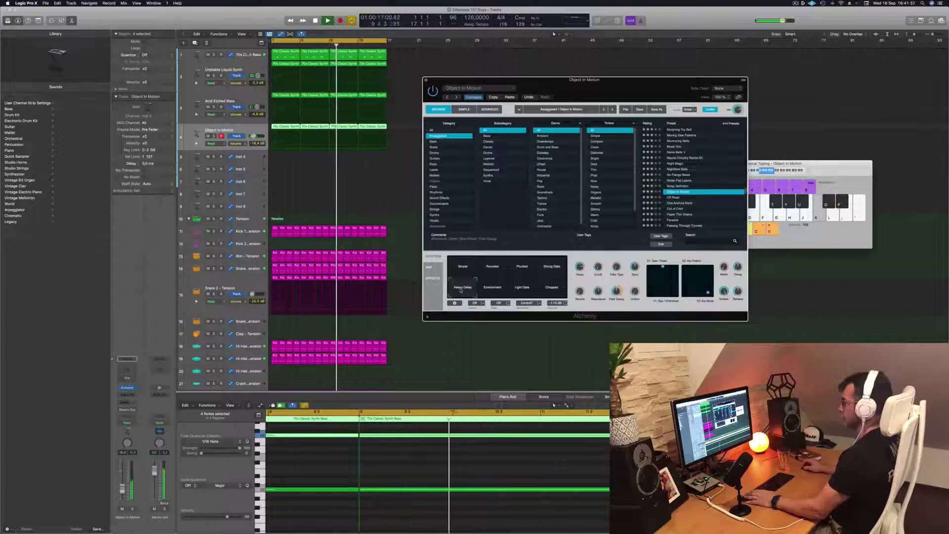
{"action": "key", "text": "space"}
{"action": "left_click", "coordinate": [492, 289]}
{"action": "left_click", "coordinate": [522, 289]}
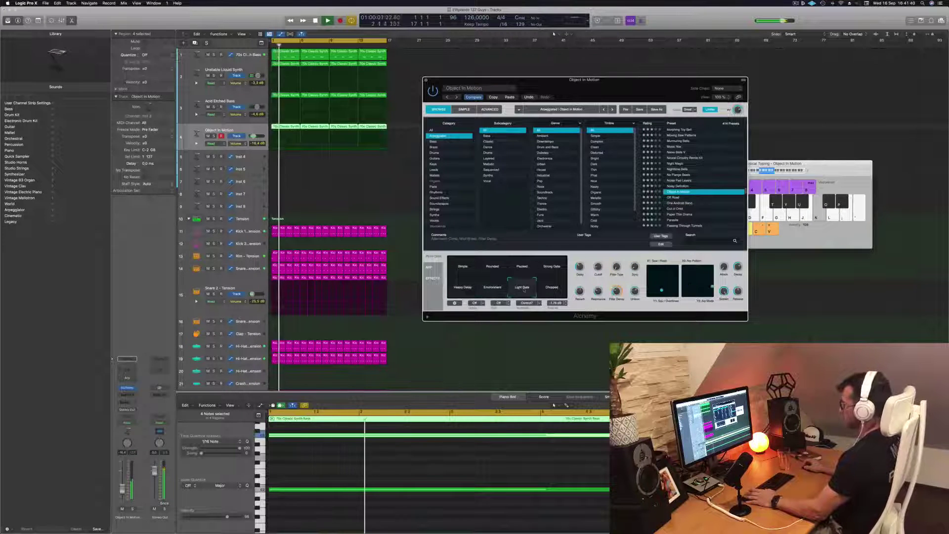
{"action": "left_click", "coordinate": [552, 290]}
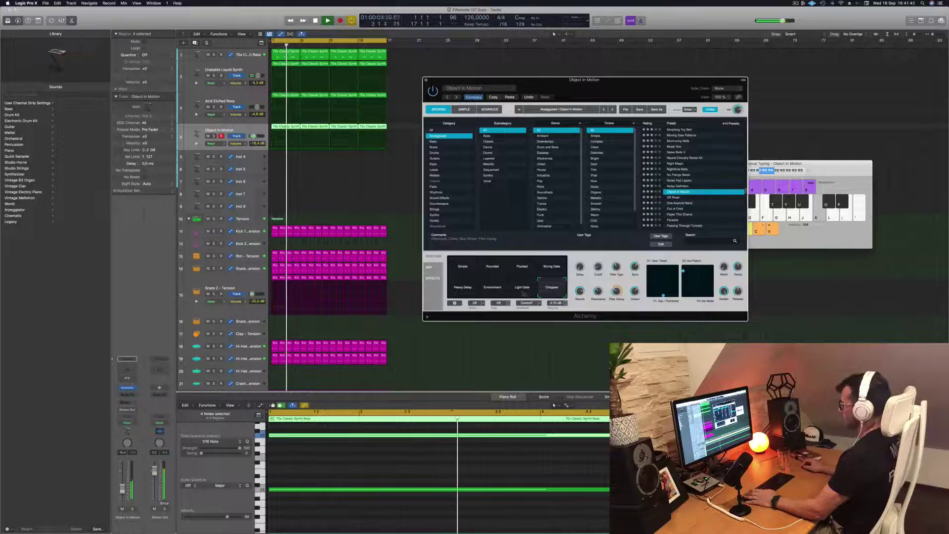
- Audition Object In Motion's Light Gate, Rounded, Plucked, Strong Gate and Simple snapshots during playback, tweak Simple's cutoff and replay from the start
{"action": "left_click", "coordinate": [526, 271]}
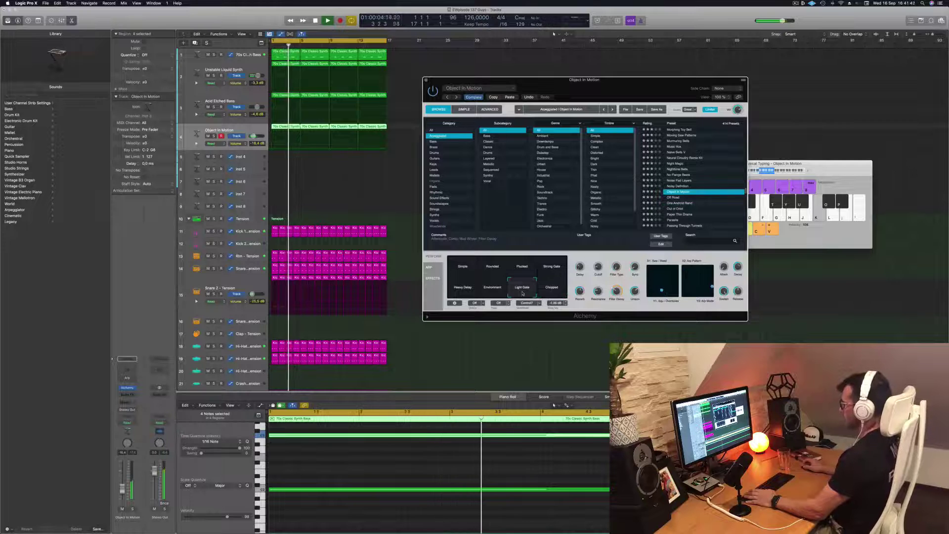
{"action": "left_click", "coordinate": [452, 270]}
{"action": "left_click", "coordinate": [490, 270]}
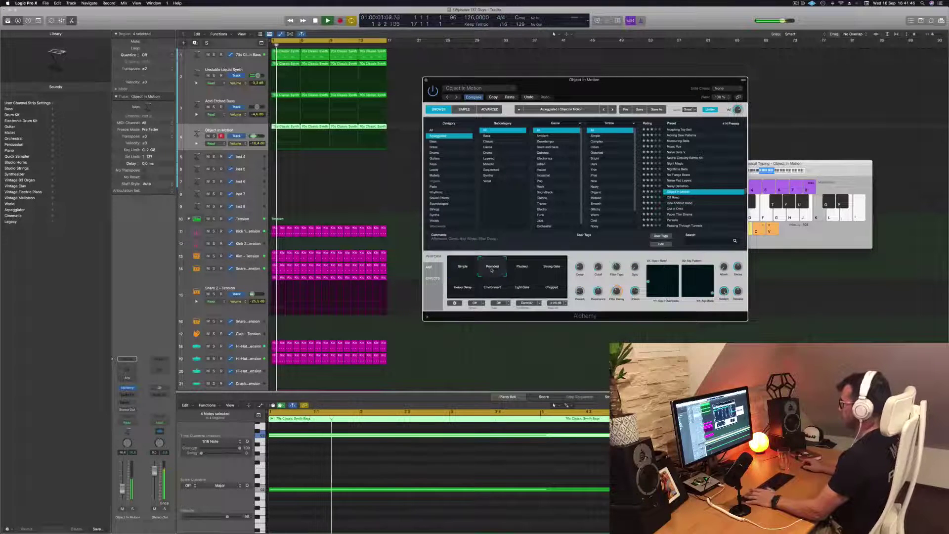
{"action": "left_click", "coordinate": [522, 270]}
{"action": "key", "text": "space"}
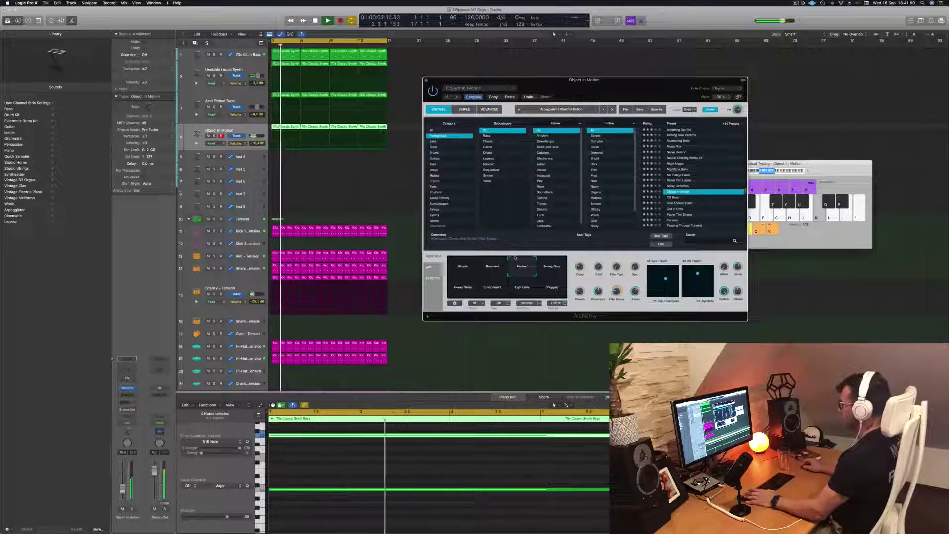
{"action": "left_click", "coordinate": [546, 269]}
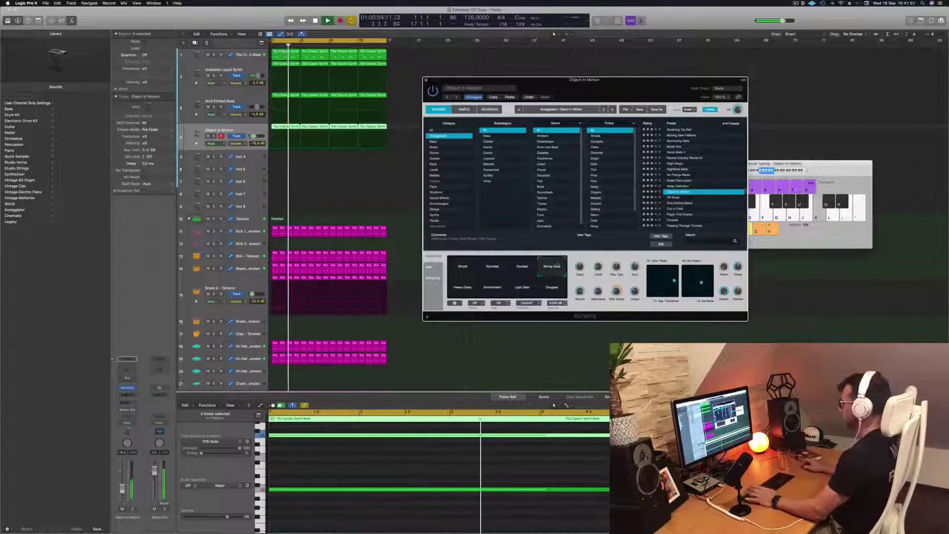
{"action": "key", "text": "space"}
{"action": "key", "text": "space"}
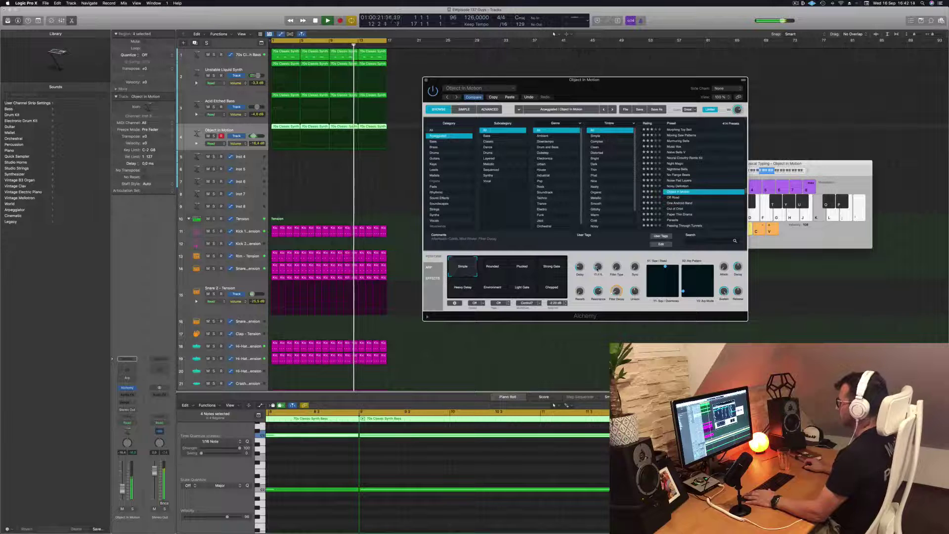
{"action": "left_click_drag", "start_coordinate": [597, 269], "coordinate": [596, 267]}
{"action": "key", "text": "Return"}
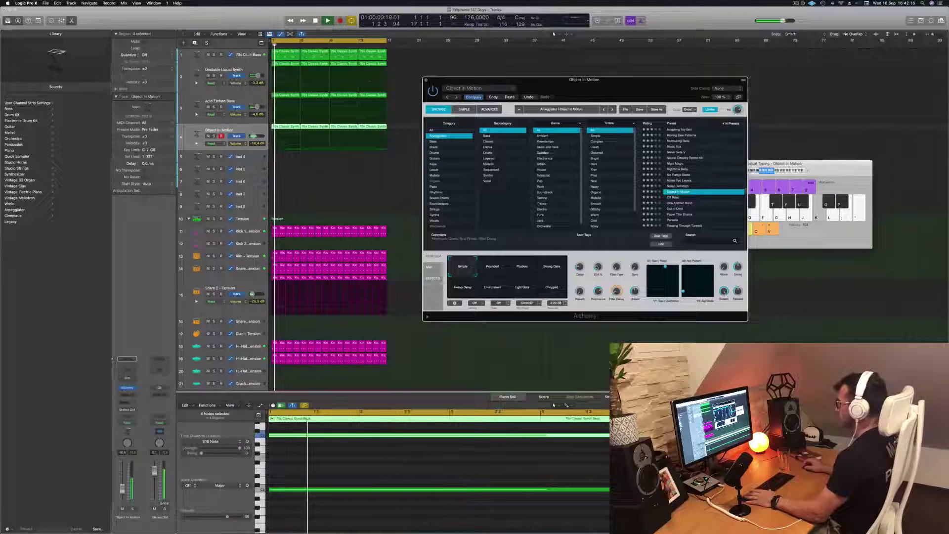
- Add a Channel EQ to the Object In Motion track with a 12 dB/oct low cut at 175 Hz
{"action": "left_click", "coordinate": [128, 372]}
{"action": "left_click", "coordinate": [327, 112]}
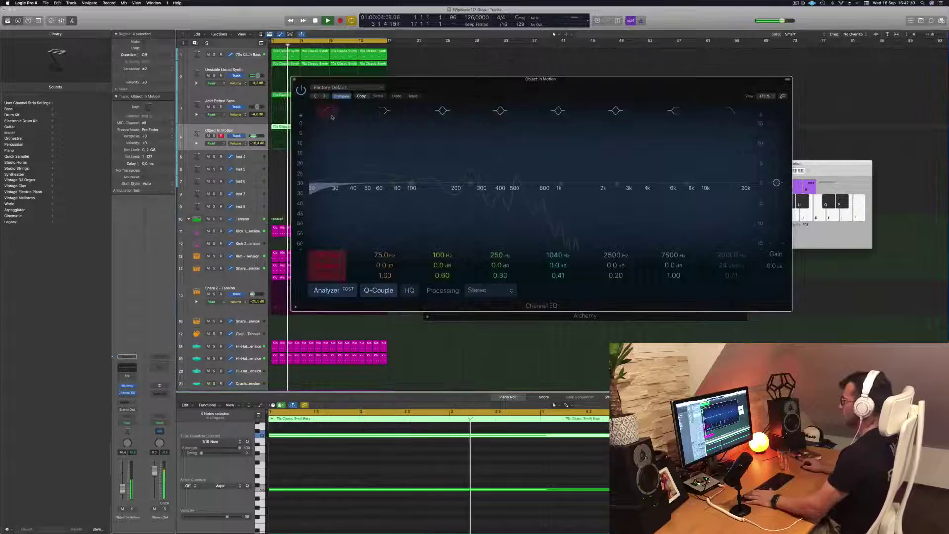
{"action": "left_click_drag", "start_coordinate": [325, 174], "coordinate": [451, 160]}
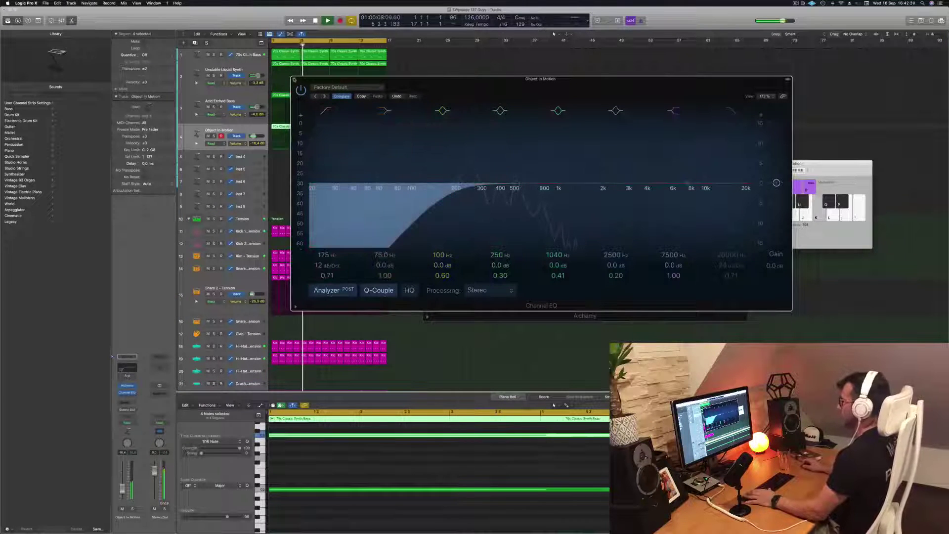
{"action": "left_click", "coordinate": [294, 79]}
- Compare Object In Motion's Plucked and Strong Gate snapshots, keep Strong Gate and replay the loop from its start
{"action": "left_click_drag", "start_coordinate": [509, 80], "coordinate": [480, 64]}
{"action": "key", "text": "Return"}
{"action": "left_click", "coordinate": [496, 253]}
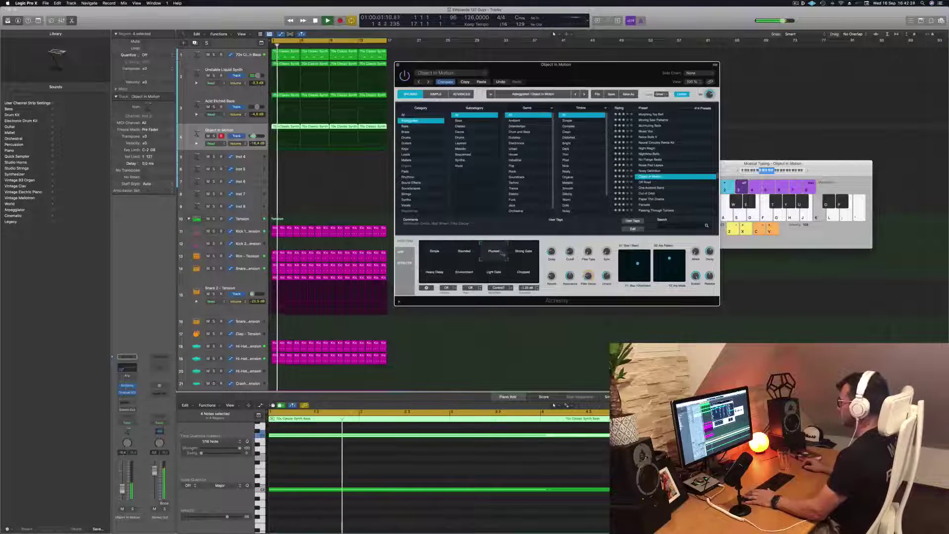
{"action": "left_click", "coordinate": [530, 256]}
{"action": "key", "text": "space"}
{"action": "key", "text": "space"}
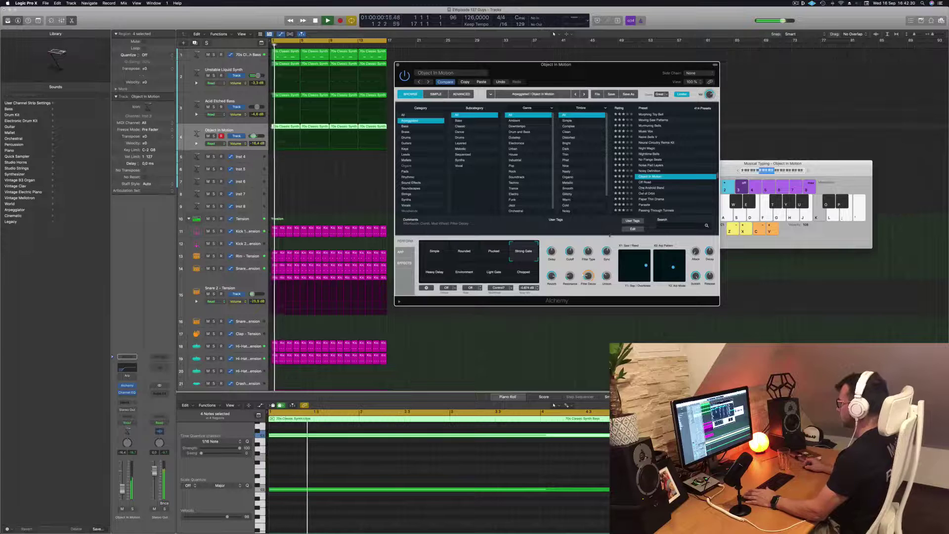
- Adjust the cutoff and delay of Object In Motion's Strong Gate snapshot during playback, and close the Alchemy window
{"action": "left_click_drag", "start_coordinate": [572, 265], "coordinate": [572, 278]}
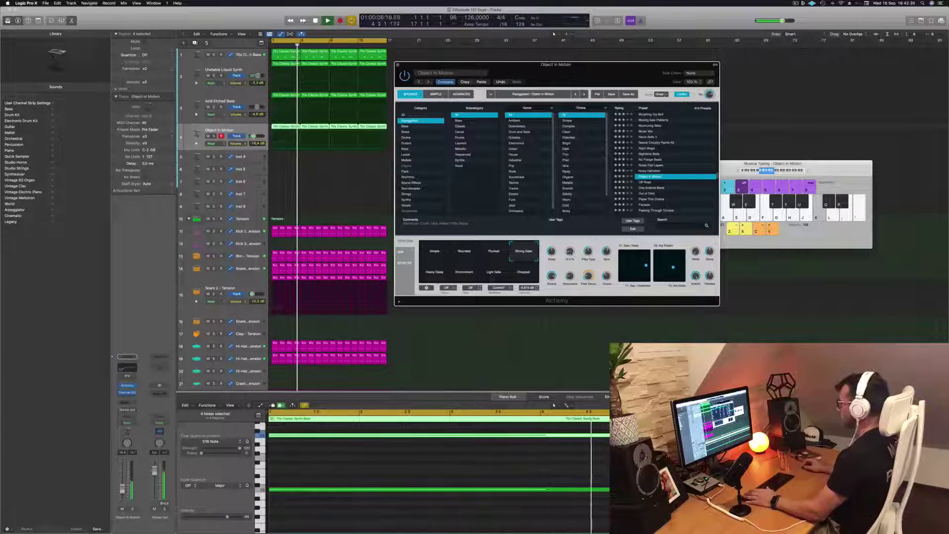
{"action": "left_click_drag", "start_coordinate": [570, 253], "coordinate": [572, 251]}
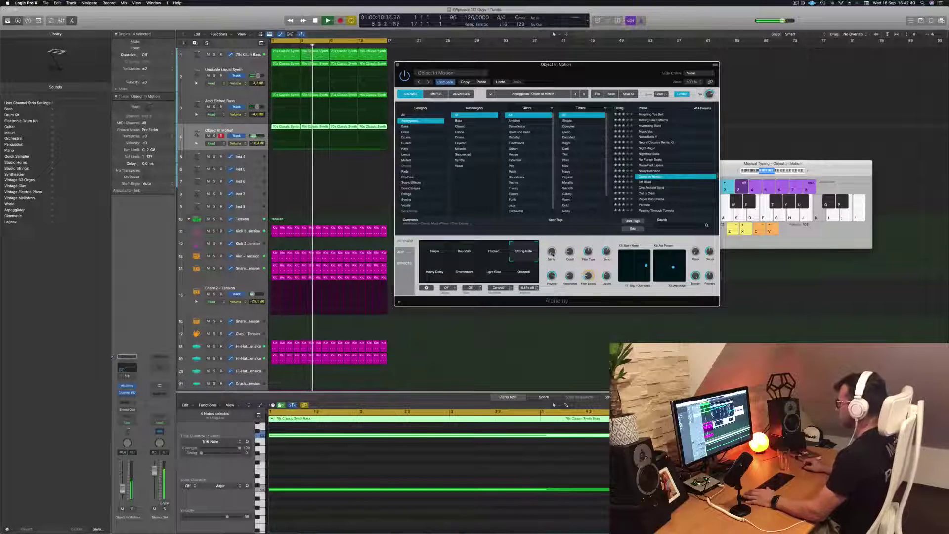
{"action": "left_click_drag", "start_coordinate": [553, 254], "coordinate": [553, 233]}
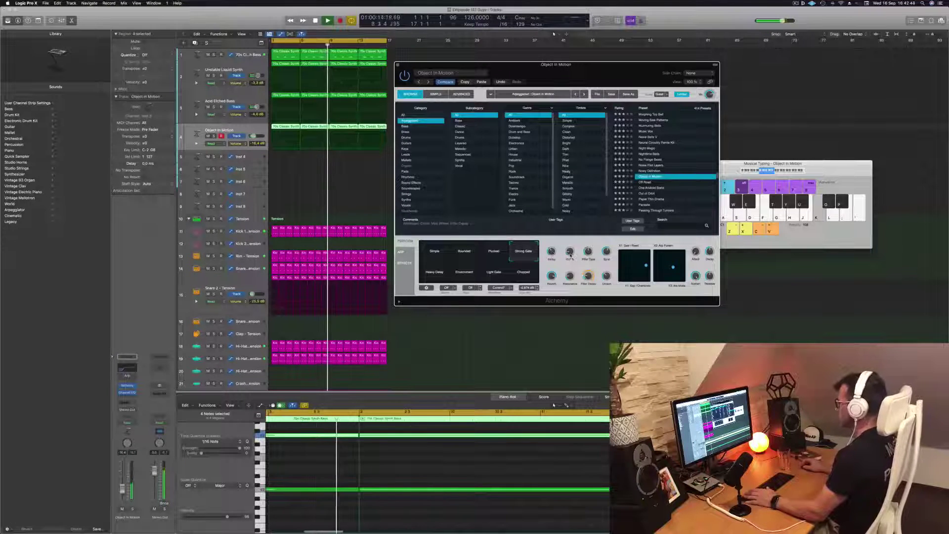
{"action": "left_click_drag", "start_coordinate": [602, 68], "coordinate": [675, 72]}
{"action": "mouse_move", "coordinate": [667, 72]}
{"action": "left_mouse_down"}
{"action": "mouse_move", "coordinate": [630, 66]}
{"action": "mouse_move", "coordinate": [677, 62]}
{"action": "mouse_move", "coordinate": [665, 68]}
{"action": "left_mouse_up"}
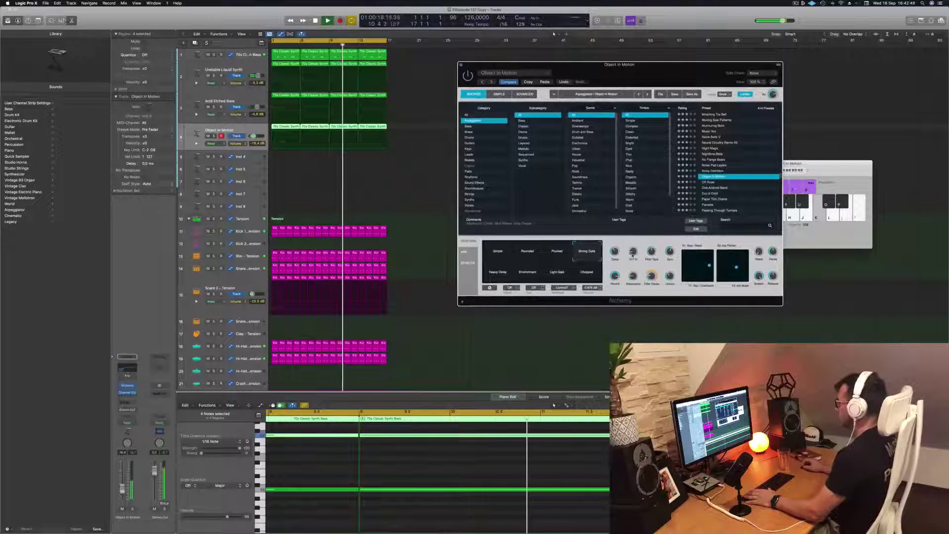
{"action": "mouse_move", "coordinate": [632, 253]}
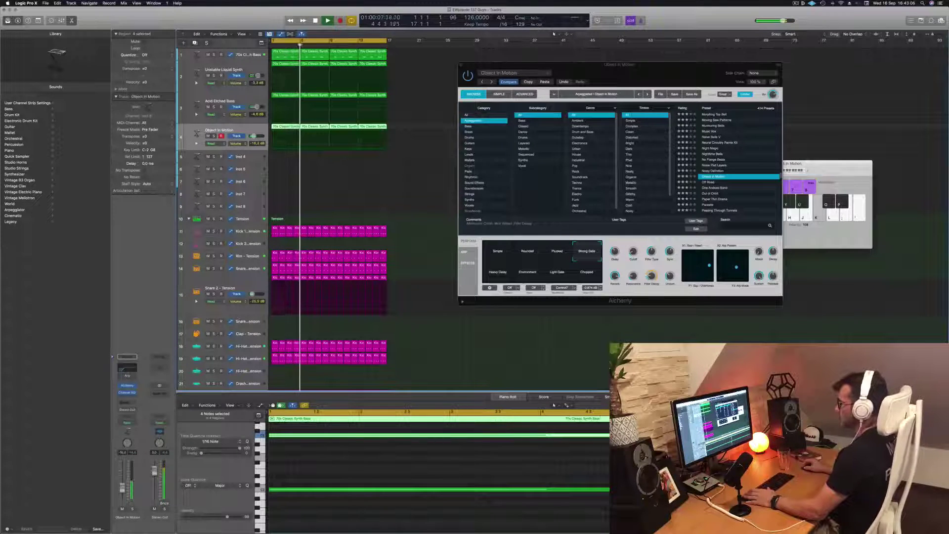
{"action": "left_click_drag", "start_coordinate": [681, 65], "coordinate": [603, 67]}
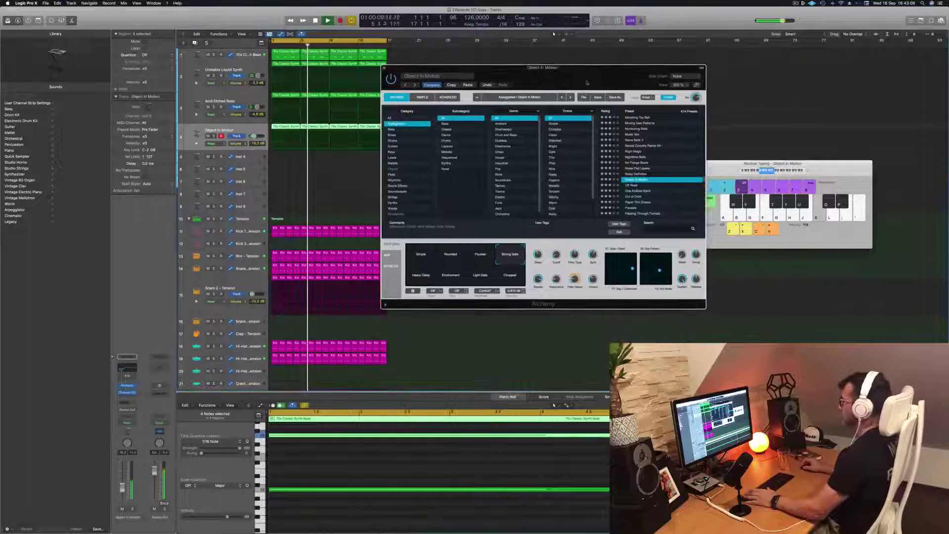
{"action": "left_click", "coordinate": [385, 68]}
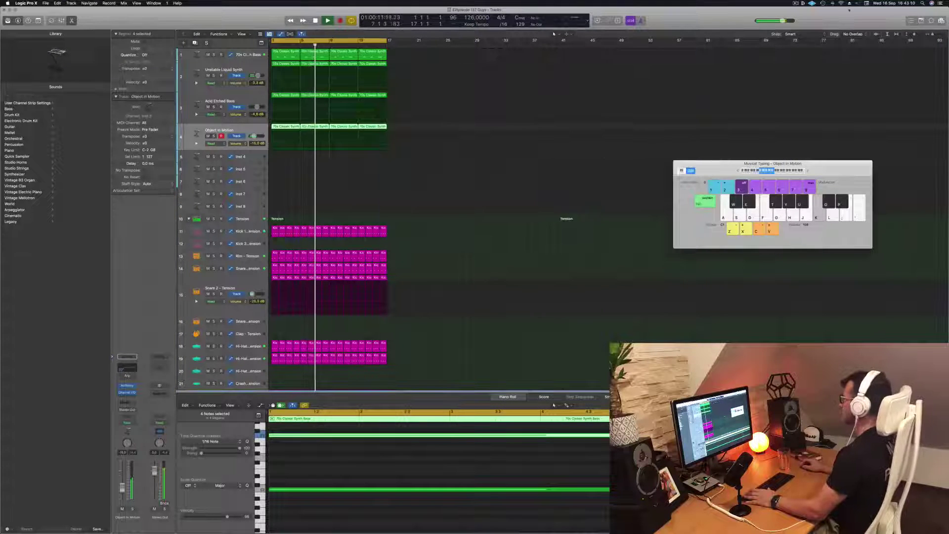
- Select the empty Inst 4 track, enlarge its height and restart playback of the loop from the beginning
{"action": "left_click", "coordinate": [795, 3]}
{"action": "left_click_drag", "start_coordinate": [656, 18], "coordinate": [658, 18]}
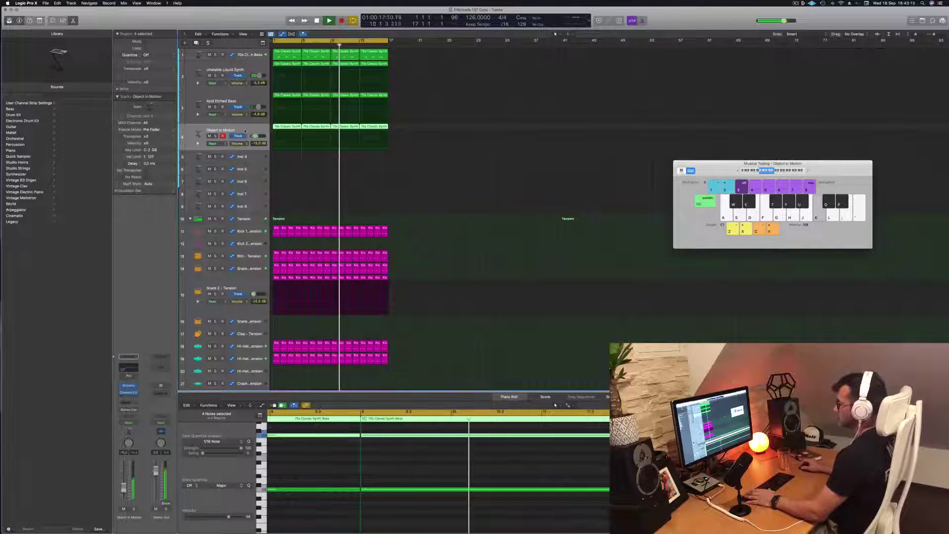
{"action": "left_click", "coordinate": [254, 156]}
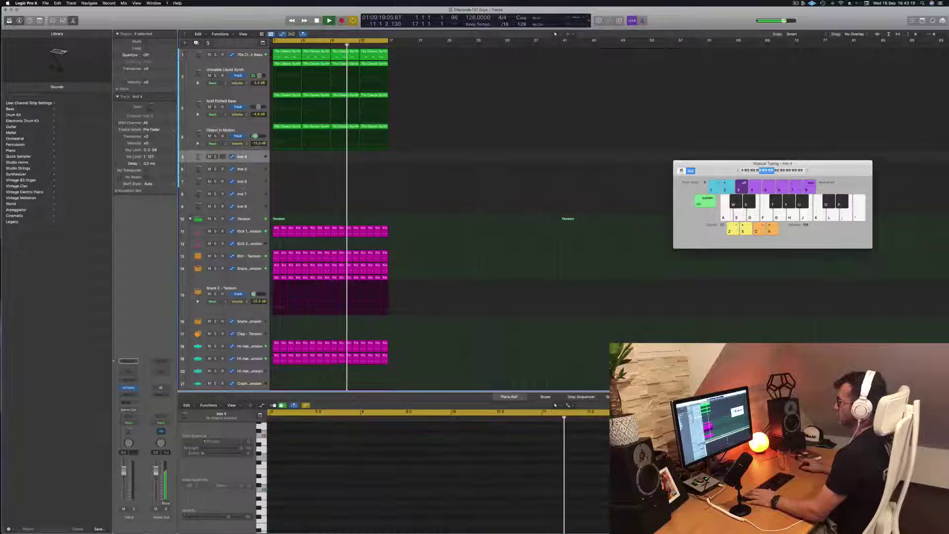
{"action": "key", "text": "Return"}
{"action": "left_click_drag", "start_coordinate": [249, 162], "coordinate": [246, 201]}
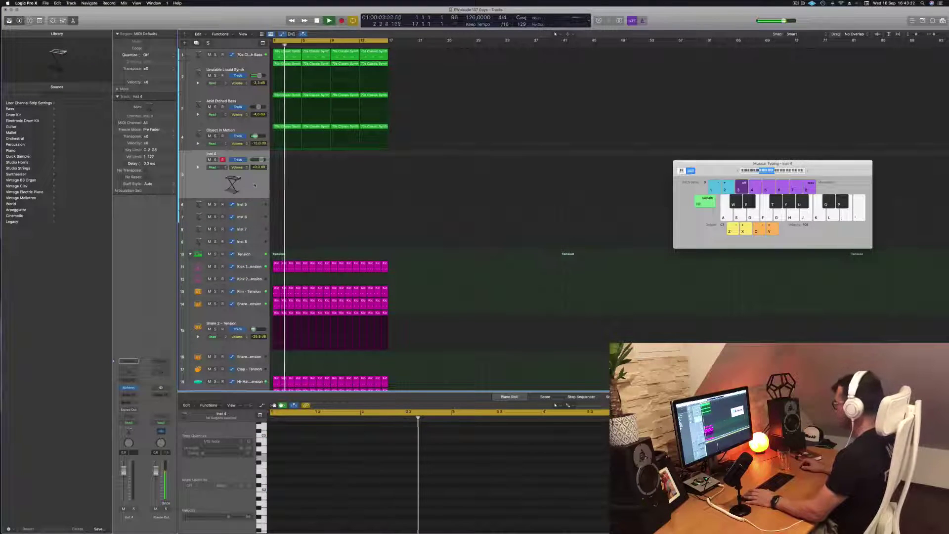
{"action": "key", "text": "space"}
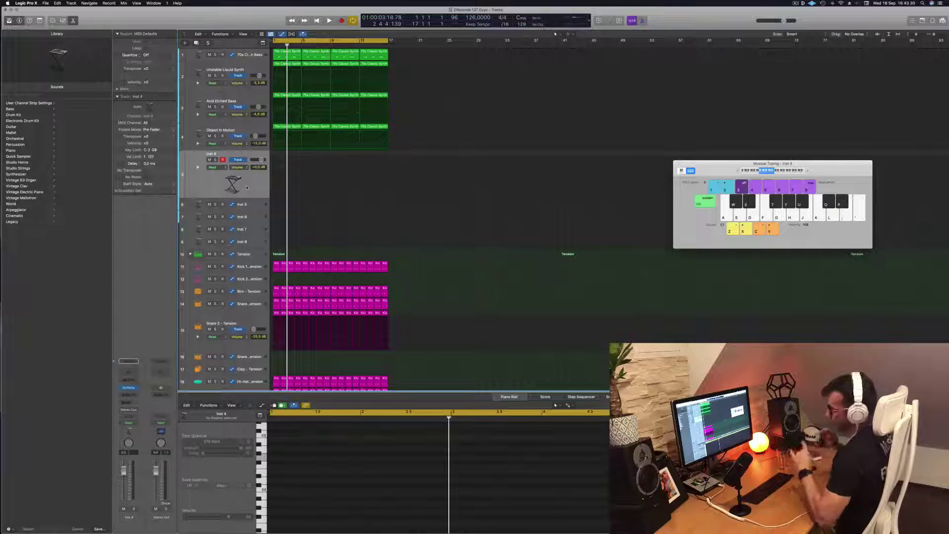
{"action": "key", "text": "space"}
{"action": "key", "text": "space"}
{"action": "key", "text": "space"}
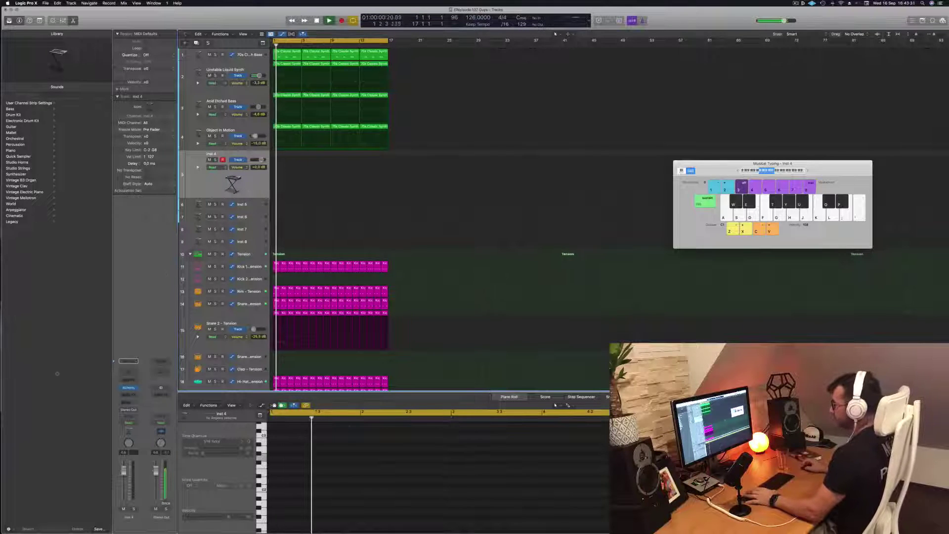
- Add a bus send to the Inst 4 track that feeds a new aux channel
{"action": "left_click", "coordinate": [129, 401]}
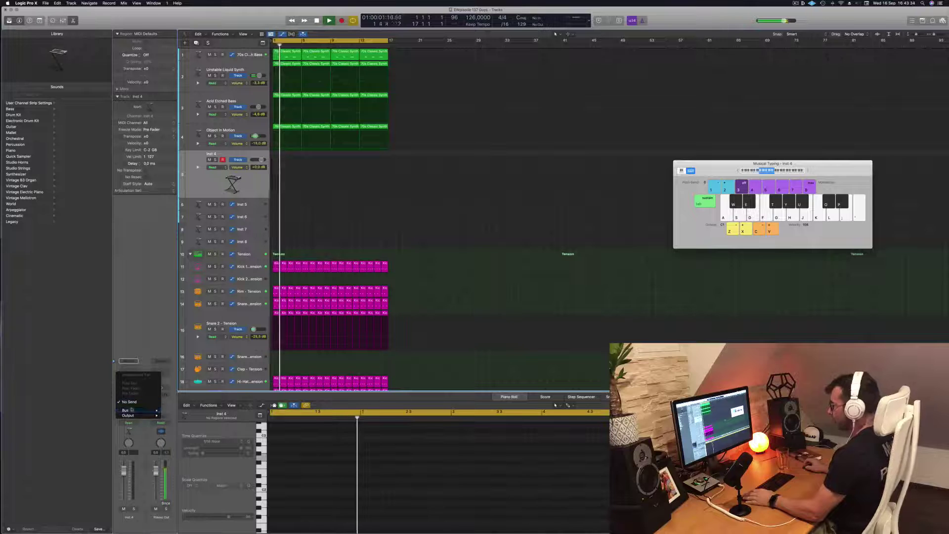
{"action": "mouse_move", "coordinate": [139, 411]}
{"action": "left_click", "coordinate": [173, 368]}
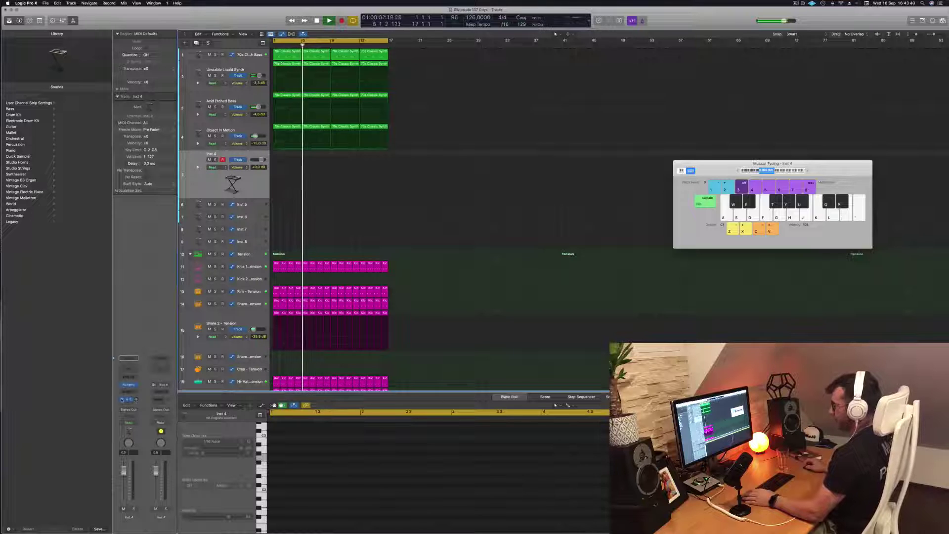
{"action": "left_click", "coordinate": [129, 399]}
{"action": "left_click", "coordinate": [152, 374]}
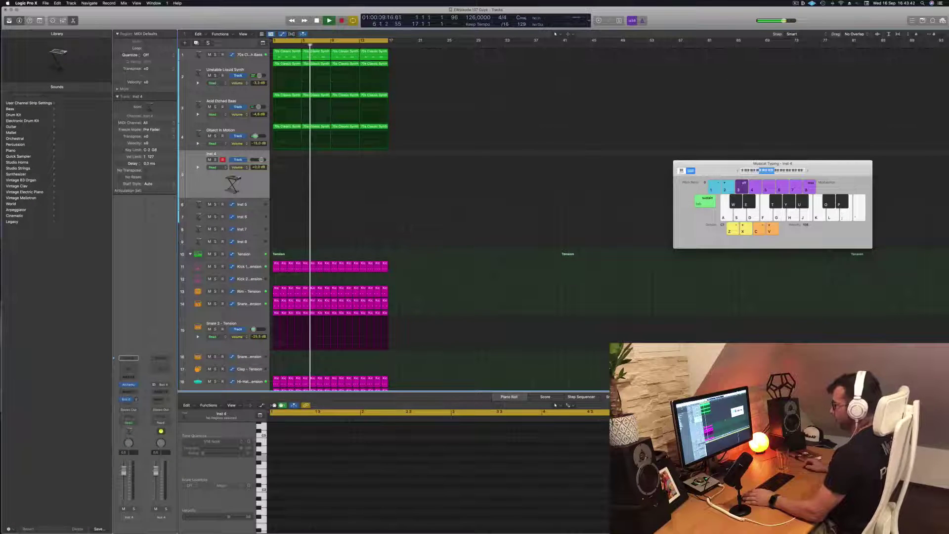
- Insert SilverVerb on the new aux channel, load the grandiose preset and set its wet level to 100%
{"action": "left_click", "coordinate": [162, 391]}
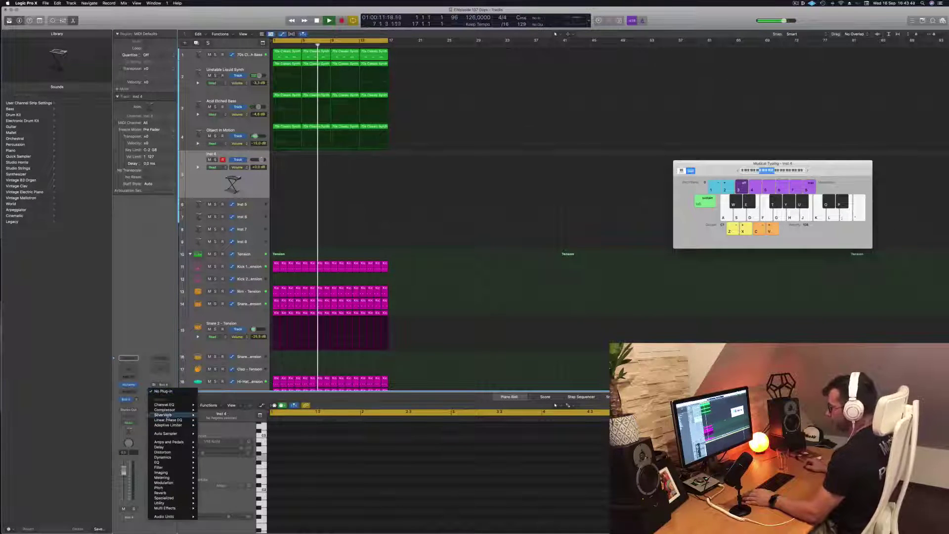
{"action": "mouse_move", "coordinate": [178, 415]}
{"action": "left_click", "coordinate": [218, 417]}
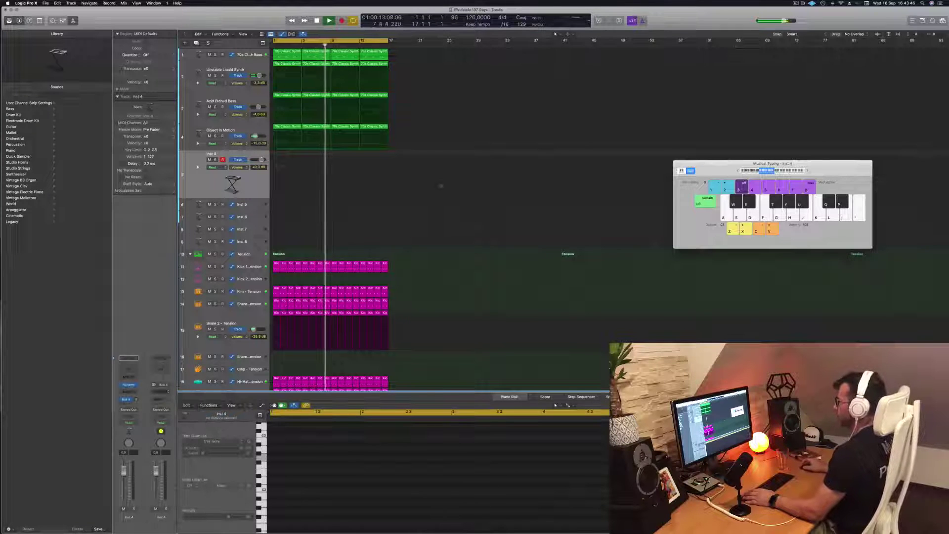
{"action": "key", "text": "Return"}
{"action": "left_click", "coordinate": [360, 87]}
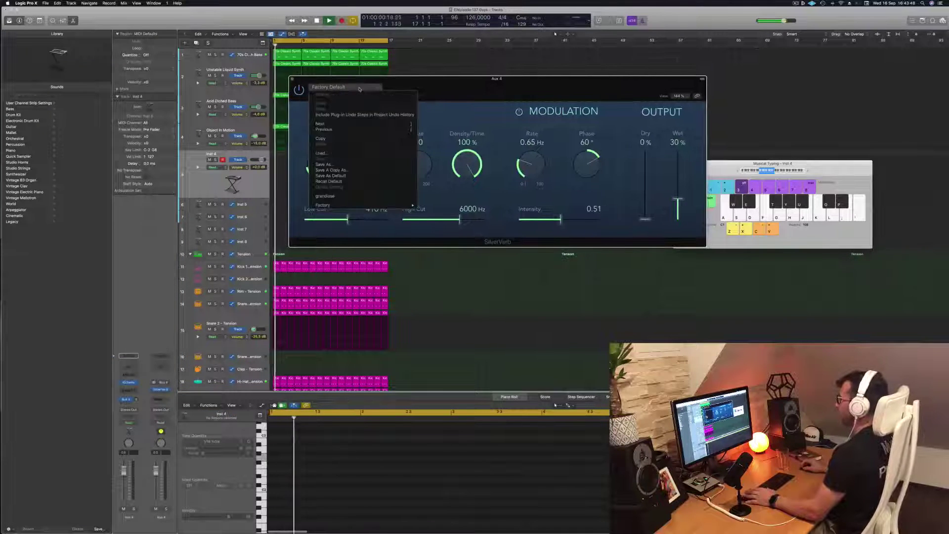
{"action": "left_click", "coordinate": [353, 197]}
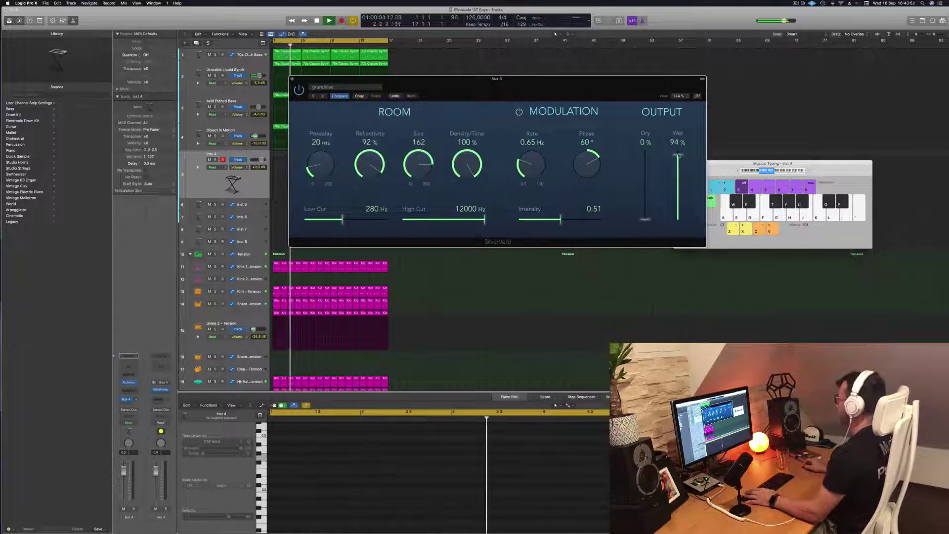
{"action": "left_click_drag", "start_coordinate": [589, 87], "coordinate": [711, 76]}
{"action": "key", "text": "Return"}
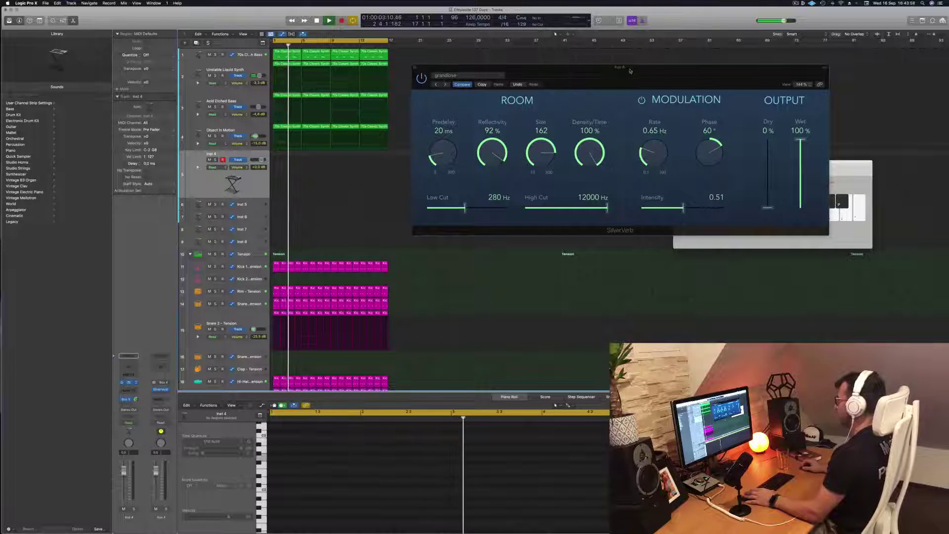
- Open Alchemy on the Inst 4 track, bring up the Musical Typing keyboard and load the 1 Note Chord preset
{"action": "left_click", "coordinate": [128, 383]}
{"action": "left_click_drag", "start_coordinate": [447, 80], "coordinate": [553, 89]}
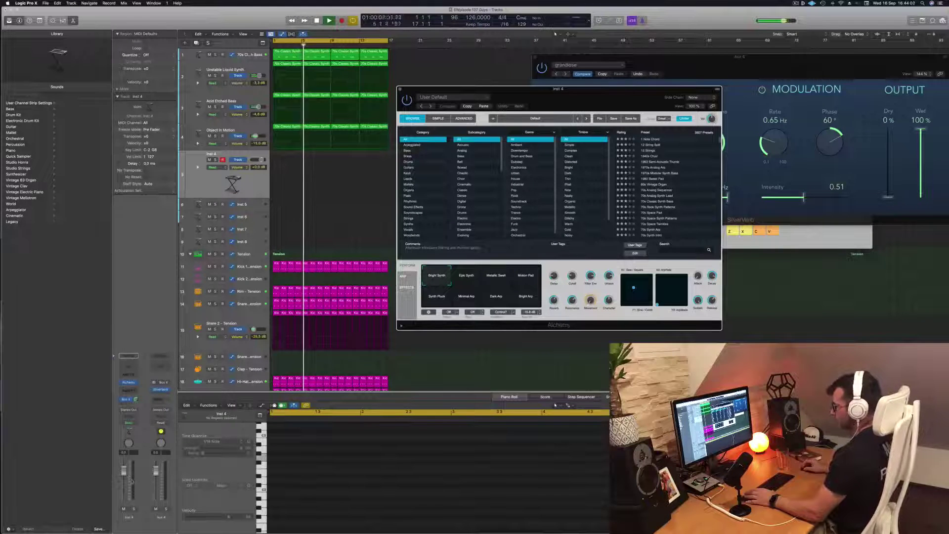
{"action": "left_click", "coordinate": [277, 177]}
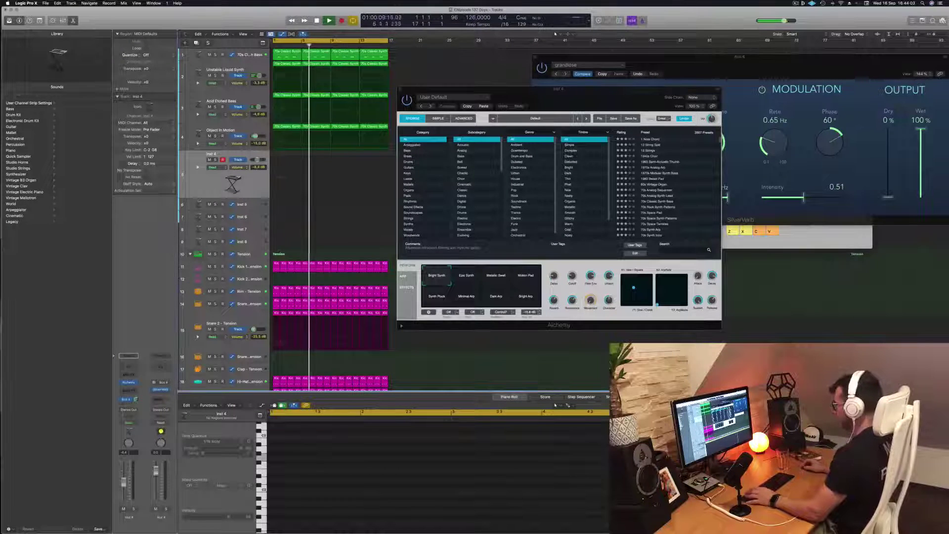
{"action": "left_click", "coordinate": [811, 235]}
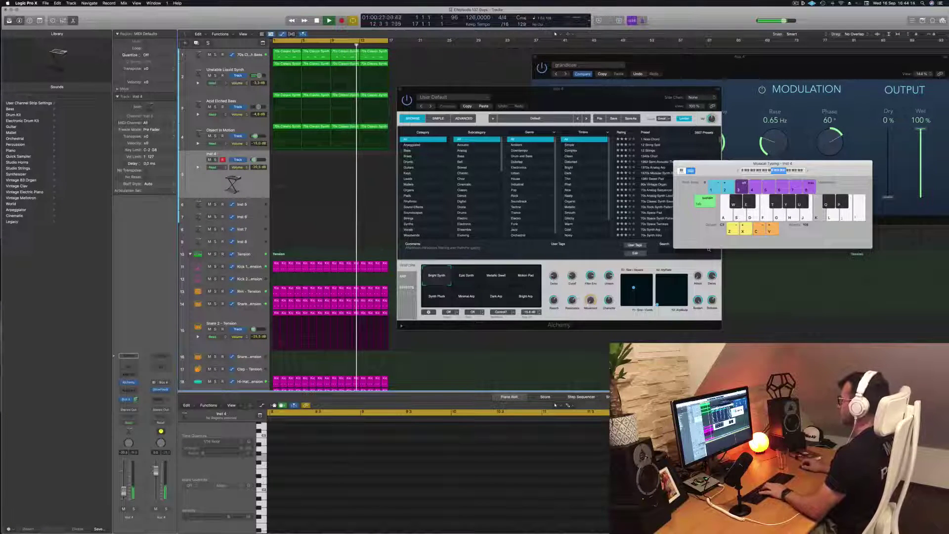
{"action": "left_click_drag", "start_coordinate": [610, 92], "coordinate": [503, 88]}
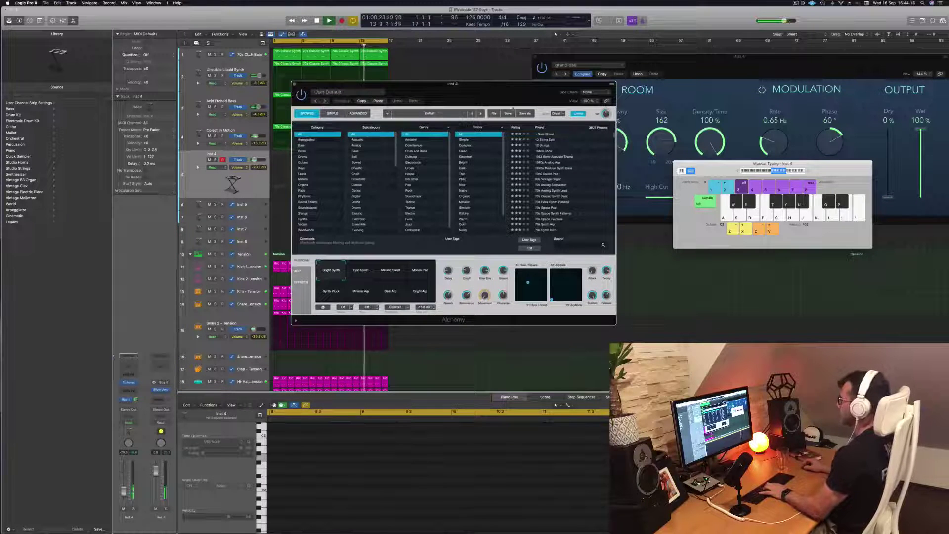
{"action": "left_click", "coordinate": [547, 135]}
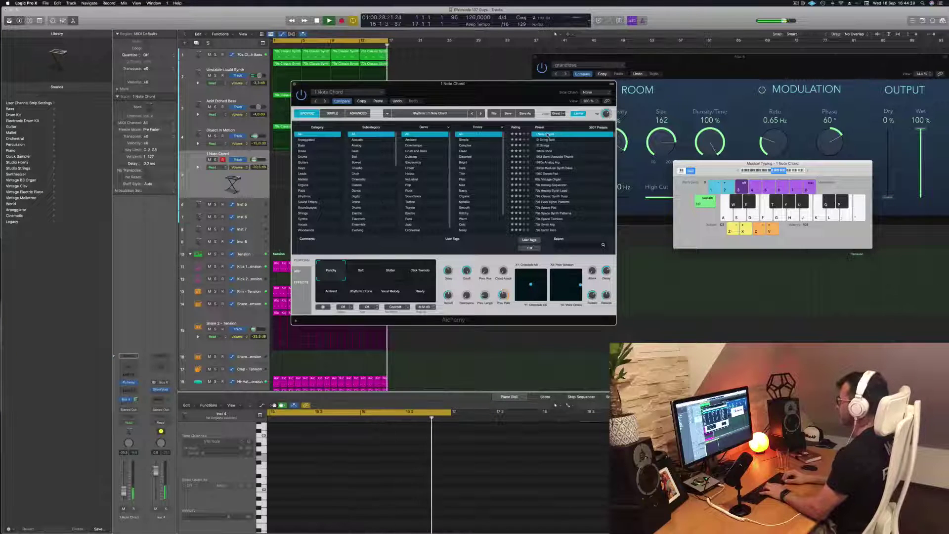
- Load Alchemy's 12 String Split preset and audition it with several notes over the playing loop
{"action": "key", "text": "Down"}
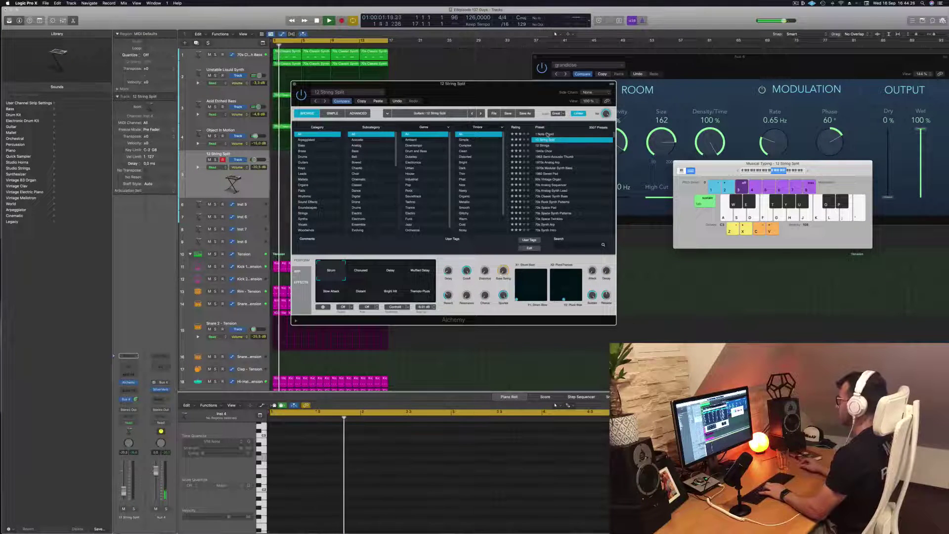
{"action": "key", "text": "h"}
{"action": "key", "text": "j"}
{"action": "key", "text": "j"}
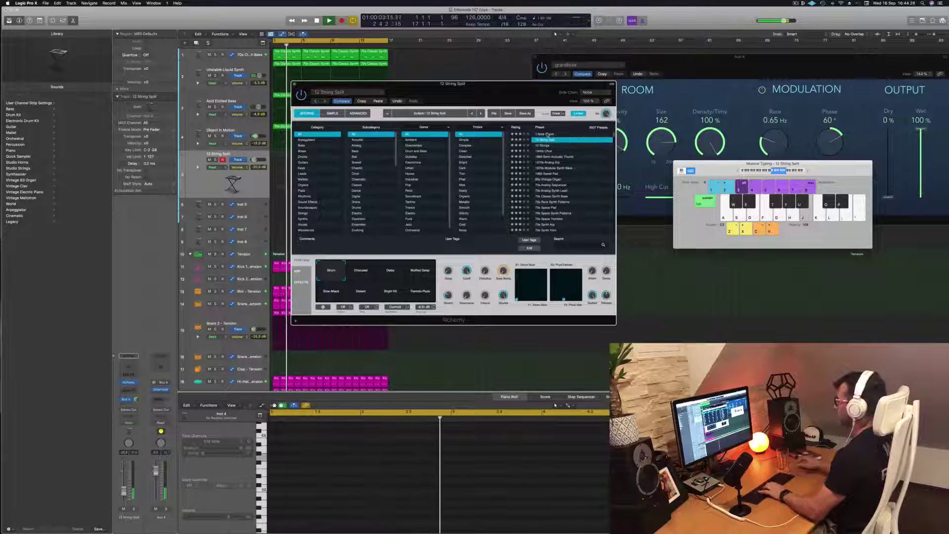
{"action": "key", "text": "k"}
{"action": "key", "text": "f"}
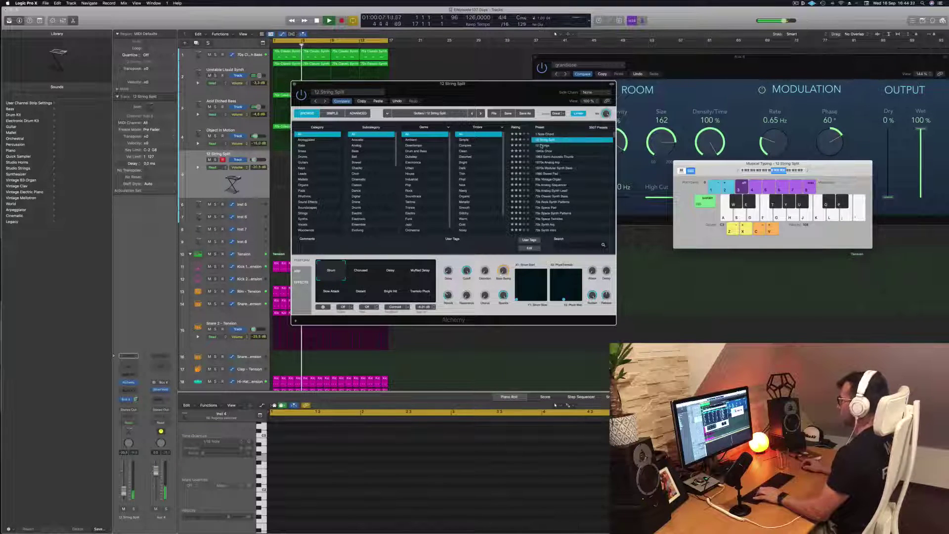
- Try the 12 Strings preset with its Breezy variation, a slightly higher track volume and a lower Musical Typing octave
{"action": "key", "text": "Down"}
{"action": "left_click_drag", "start_coordinate": [527, 99], "coordinate": [643, 96]}
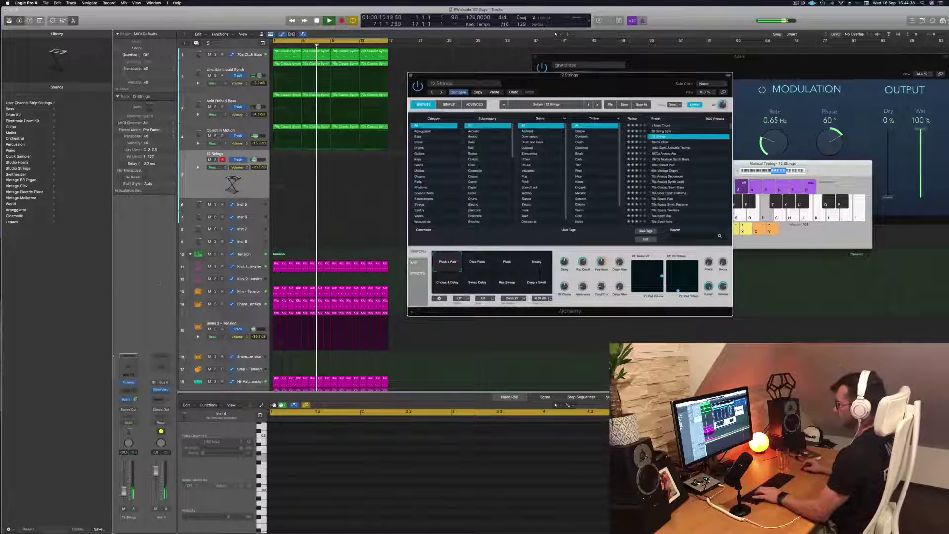
{"action": "left_click_drag", "start_coordinate": [124, 490], "coordinate": [124, 488]}
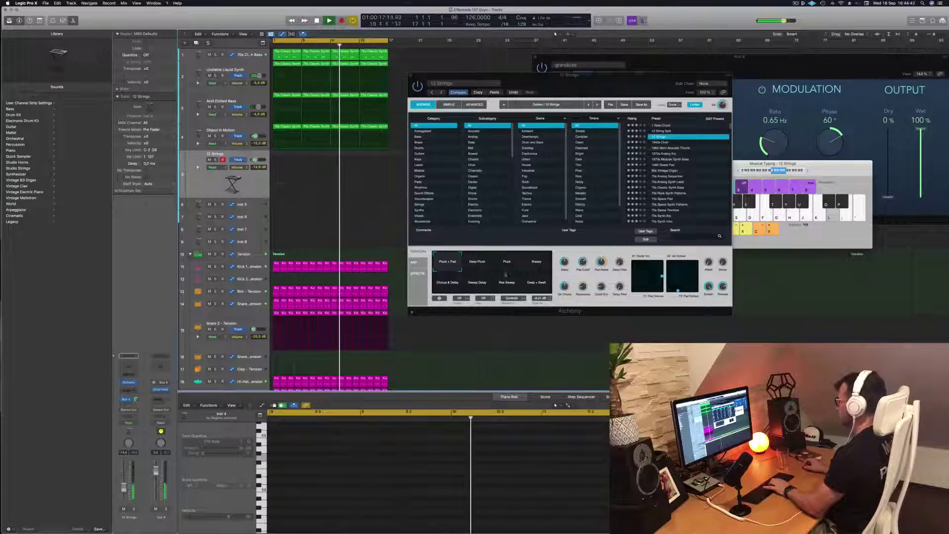
{"action": "left_click", "coordinate": [538, 266]}
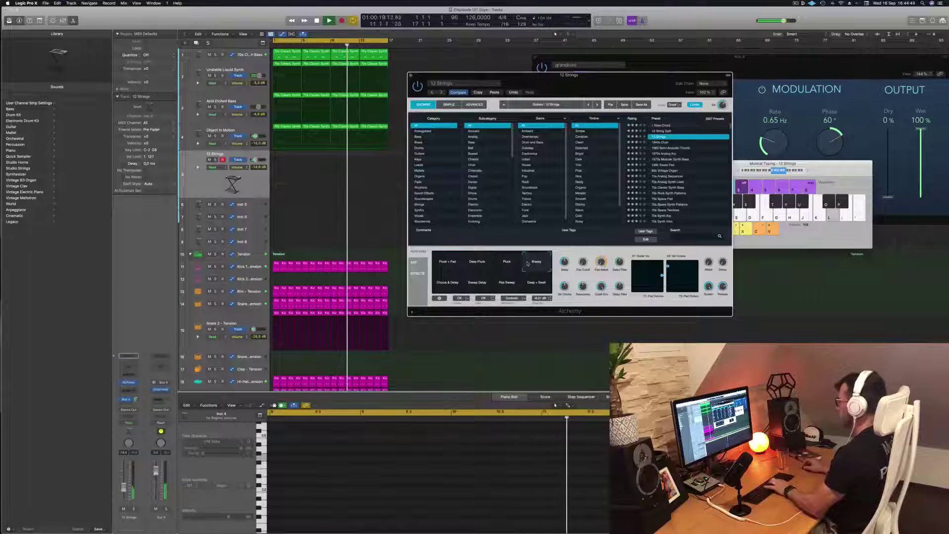
{"action": "left_click", "coordinate": [766, 173]}
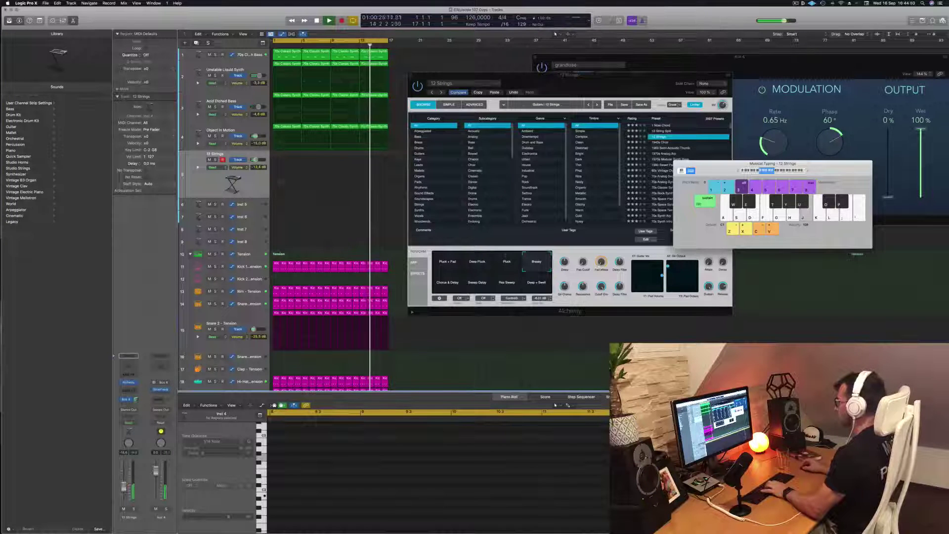
- Audition the 1940s Choir, 1970s Analog Arp, Sweet Pad, 60s Vintage Organ and 80s Air Pad presets in turn
{"action": "left_click", "coordinate": [660, 143]}
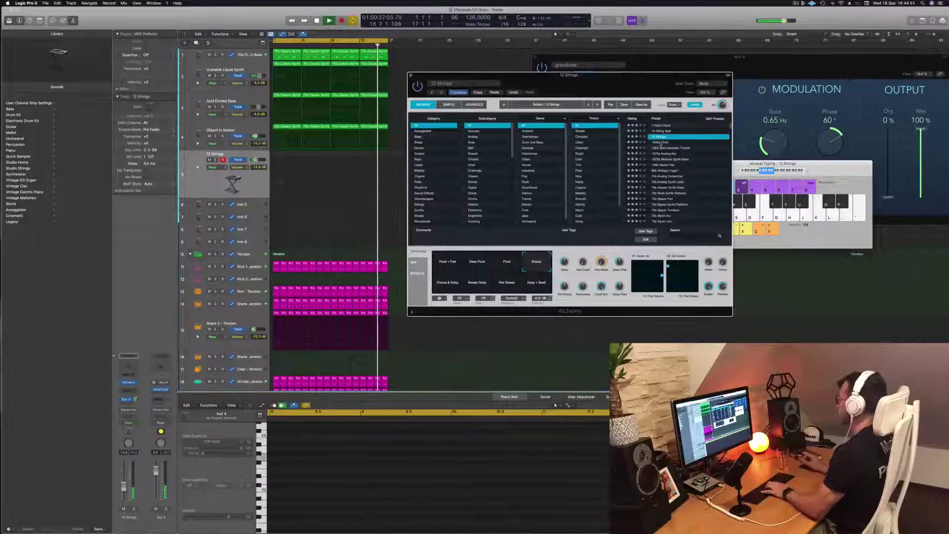
{"action": "left_click", "coordinate": [660, 143]}
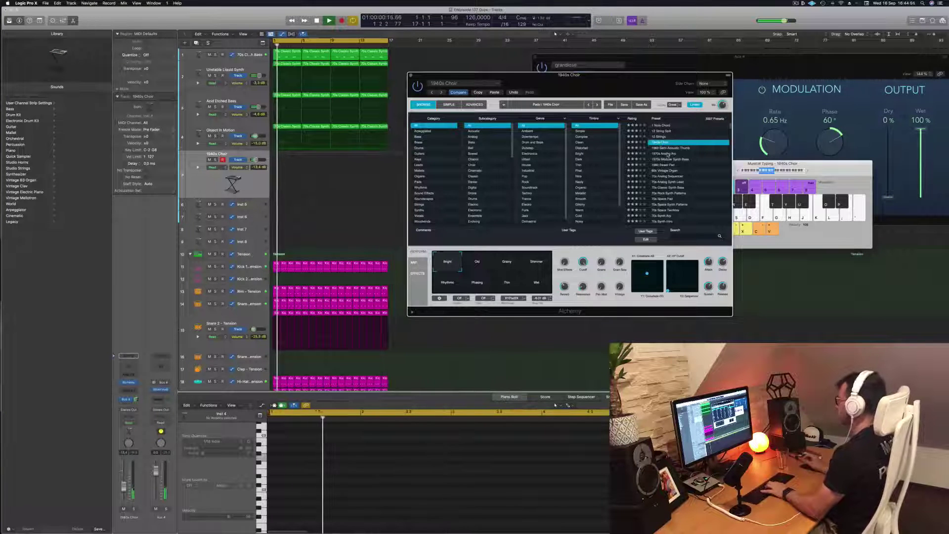
{"action": "left_click", "coordinate": [667, 153]}
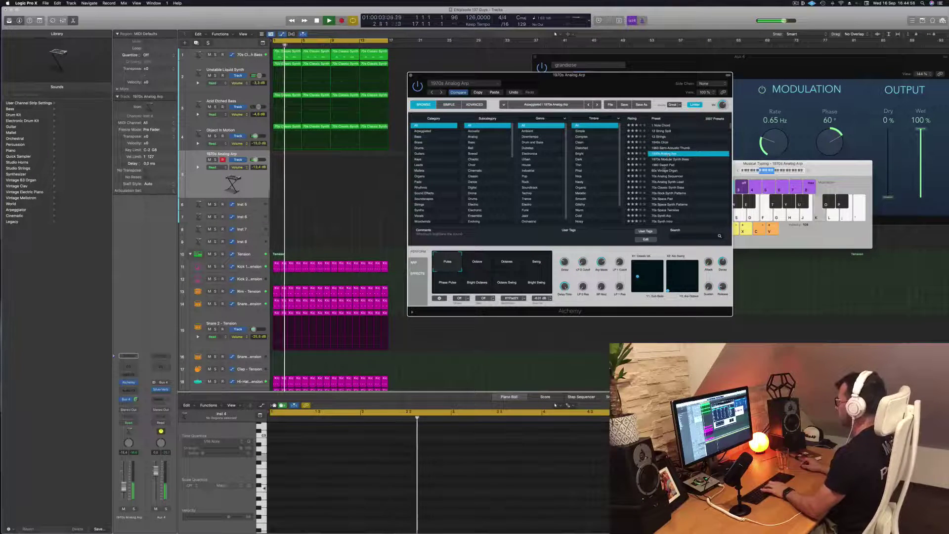
{"action": "left_click", "coordinate": [665, 166]}
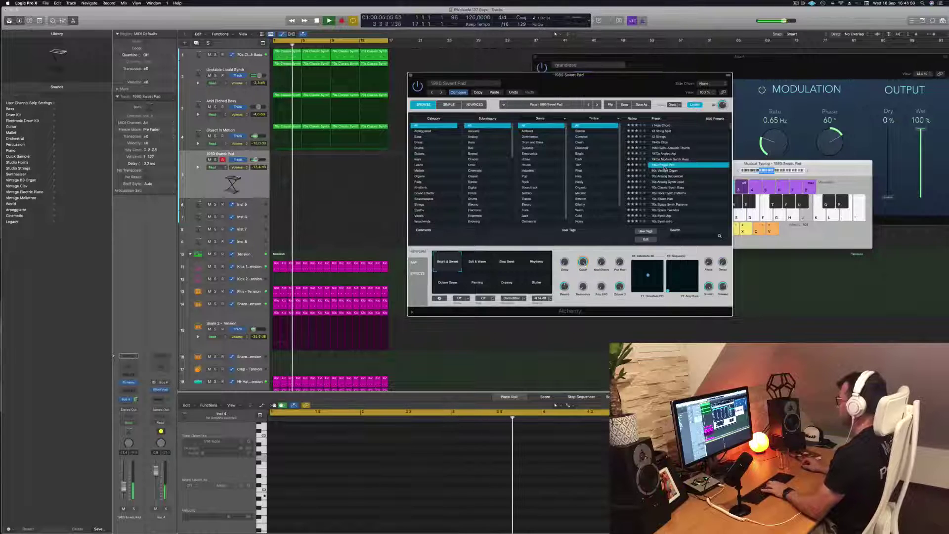
{"action": "left_click", "coordinate": [667, 171]}
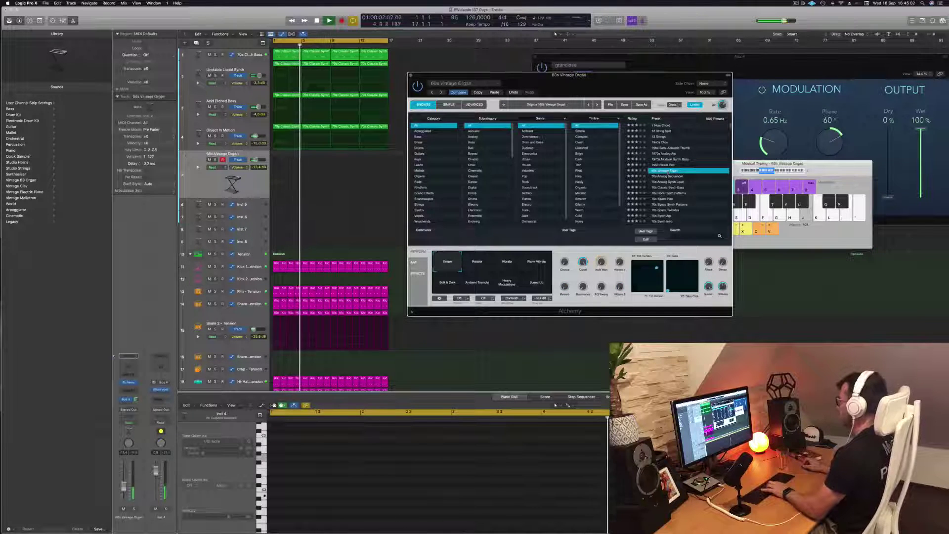
{"action": "scroll", "coordinate": [681, 172], "scroll_direction": "down", "scroll_amount": 3}
{"action": "scroll", "coordinate": [681, 173], "scroll_direction": "down", "scroll_amount": 5}
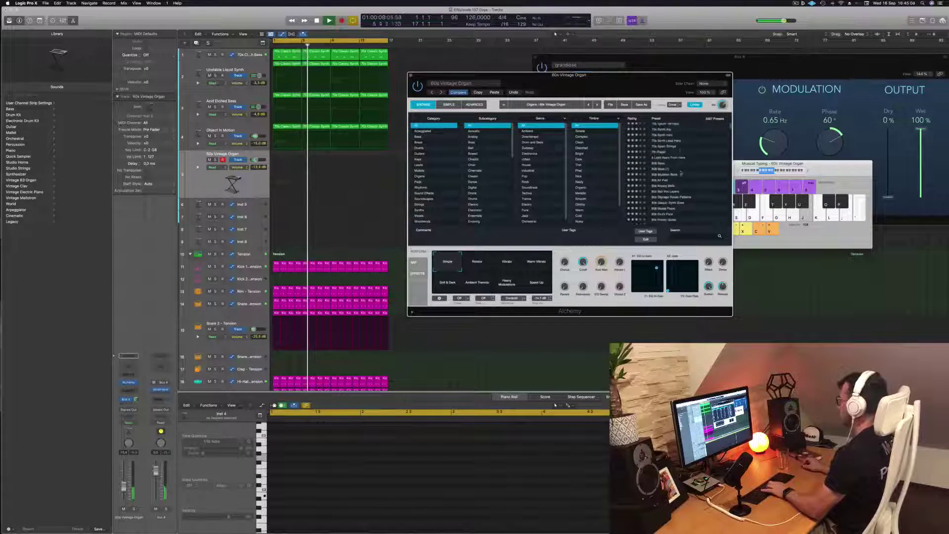
{"action": "left_click", "coordinate": [658, 173]}
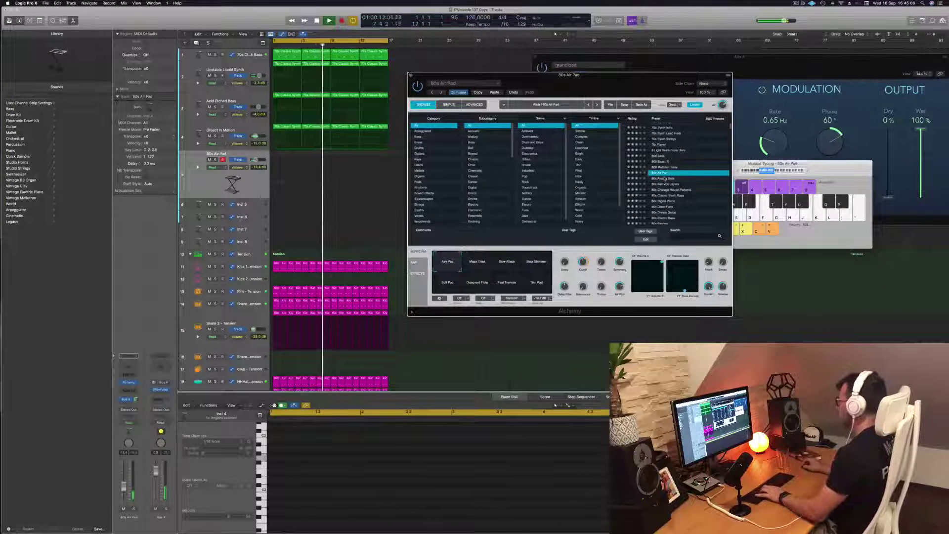
- Load the 80s Analog Bells preset and try a short melody in the current octave and one octave higher
{"action": "left_click", "coordinate": [664, 179]}
{"action": "key", "text": "f"}
{"action": "key", "text": "h"}
{"action": "key", "text": "j"}
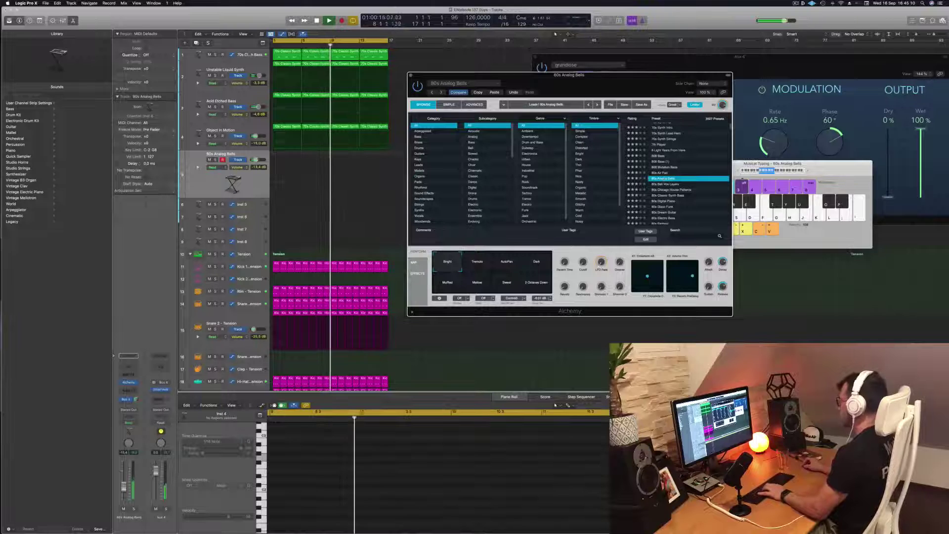
{"action": "key", "text": "k"}
{"action": "left_click", "coordinate": [741, 165]}
{"action": "key", "text": "x"}
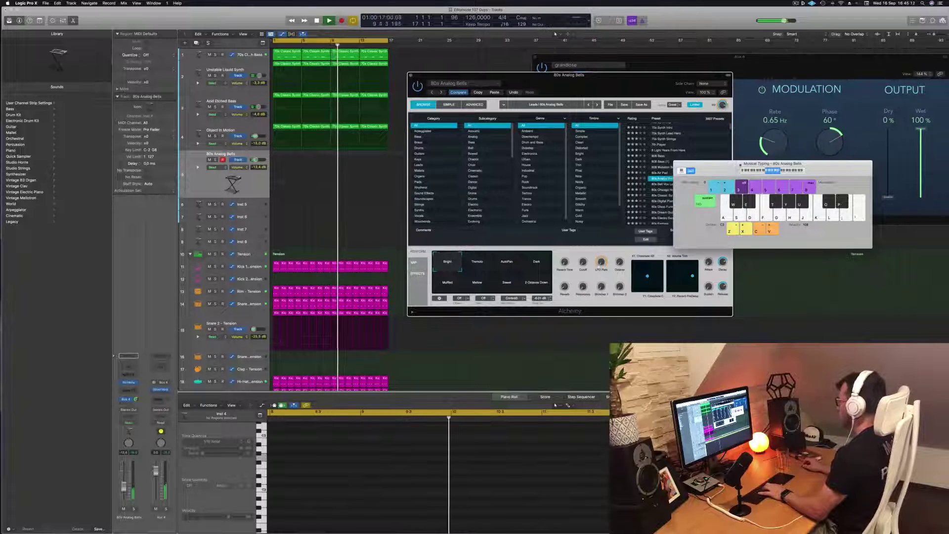
{"action": "left_click_drag", "start_coordinate": [741, 165], "coordinate": [782, 167]}
{"action": "key", "text": "f"}
{"action": "key", "text": "h"}
{"action": "key", "text": "j"}
{"action": "key", "text": "k"}
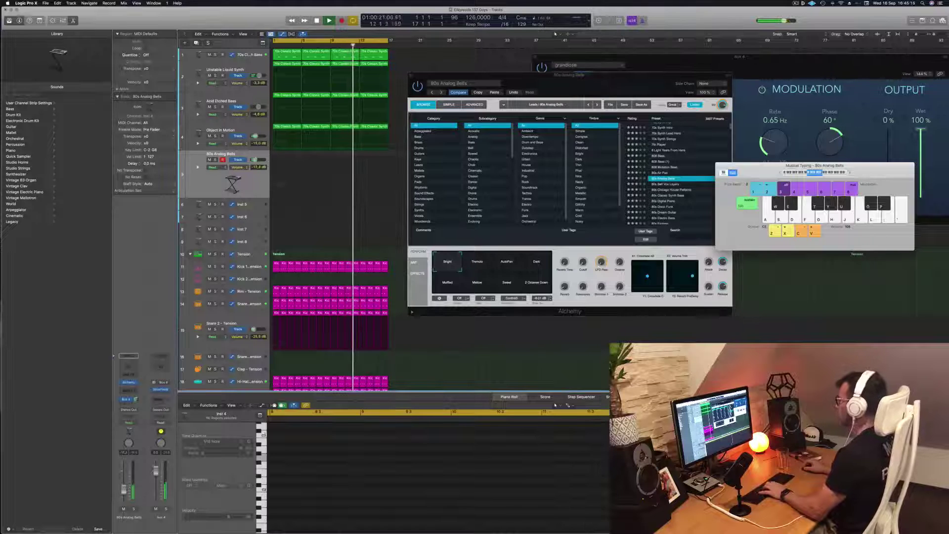
- Audition the 80s Chicago House Patterns preset with its Hollow variation
{"action": "left_click", "coordinate": [671, 191]}
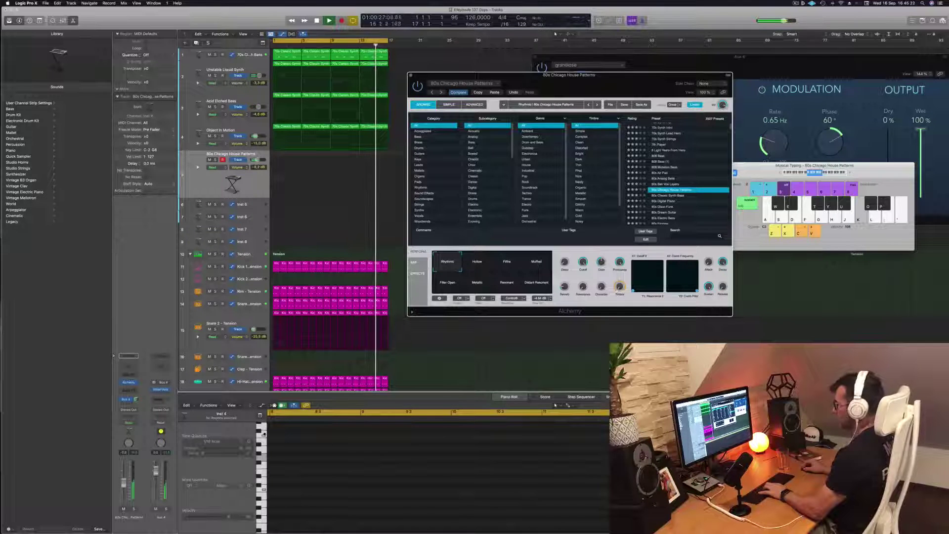
{"action": "left_click", "coordinate": [477, 262]}
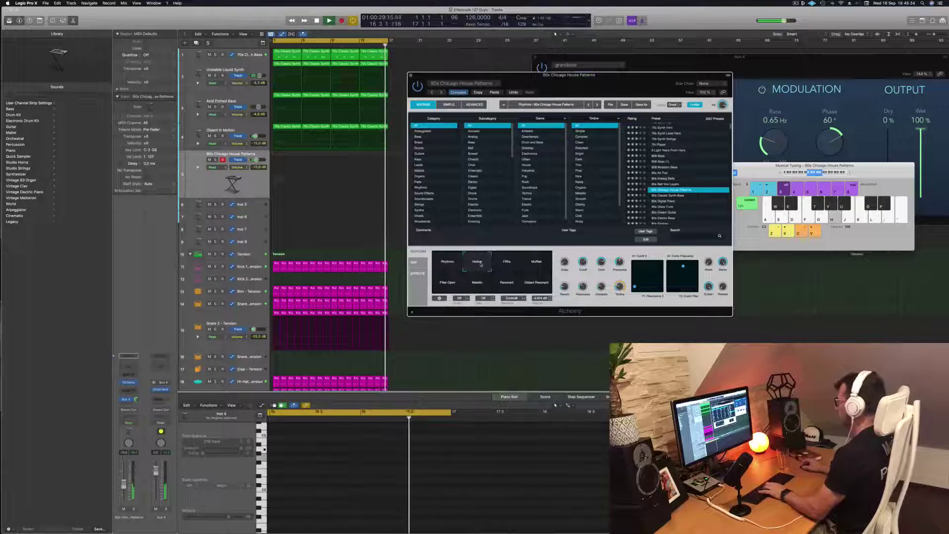
- Load the 80s Classic Synth Bass preset, raise the Musical Typing octave and play test notes over the loop
{"action": "left_click", "coordinate": [670, 195]}
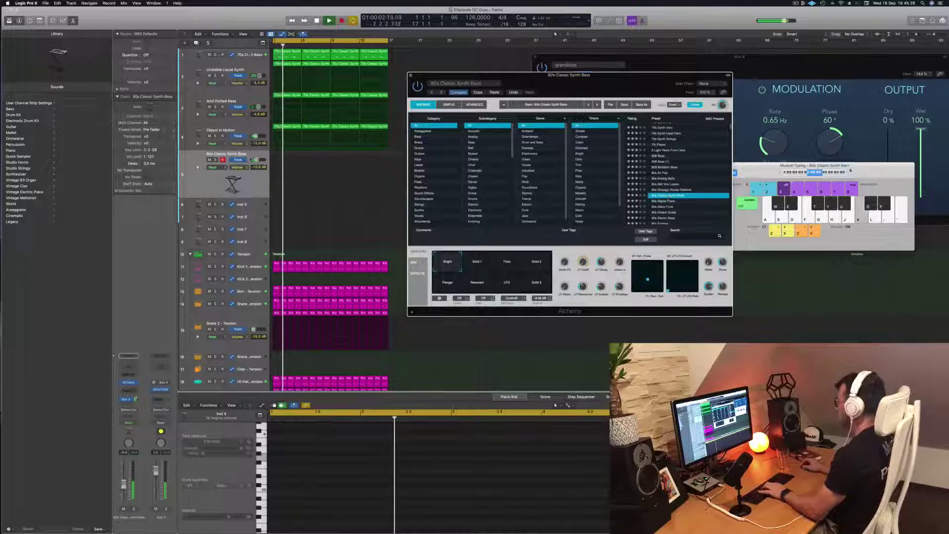
{"action": "left_click", "coordinate": [846, 173]}
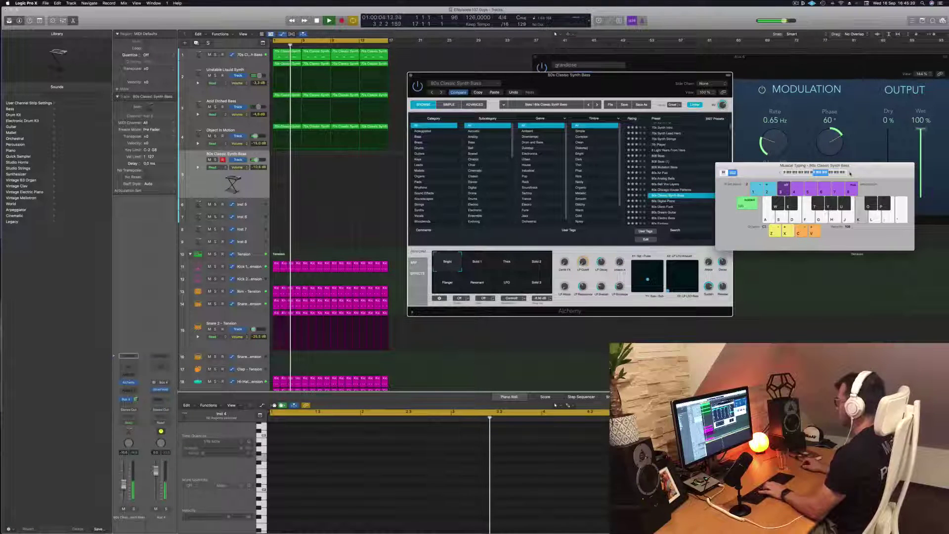
{"action": "key", "text": "j"}
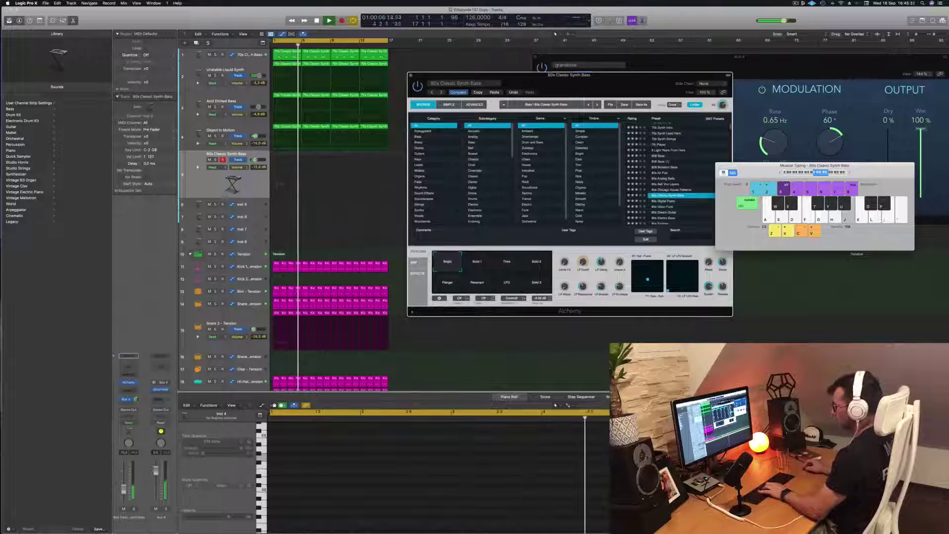
{"action": "key", "text": "j"}
{"action": "key", "text": "k"}
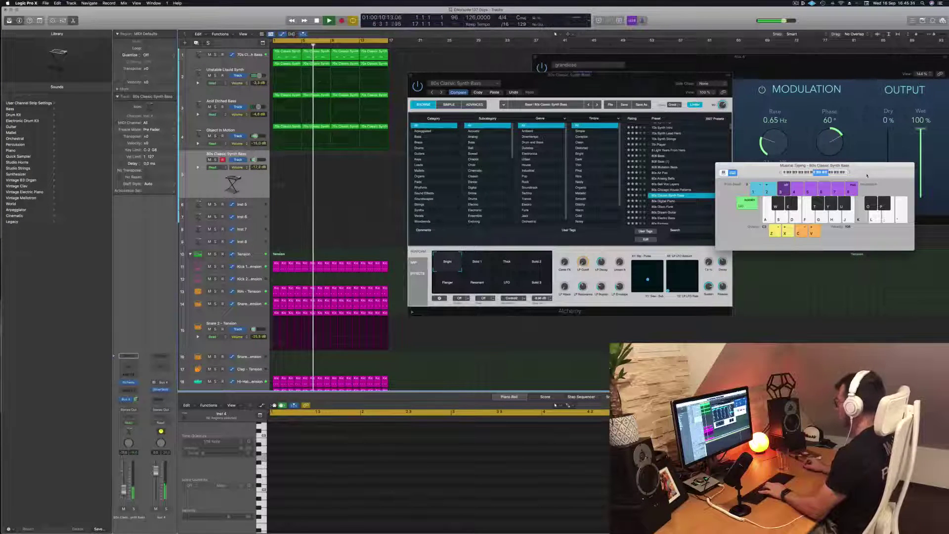
{"action": "key", "text": "k"}
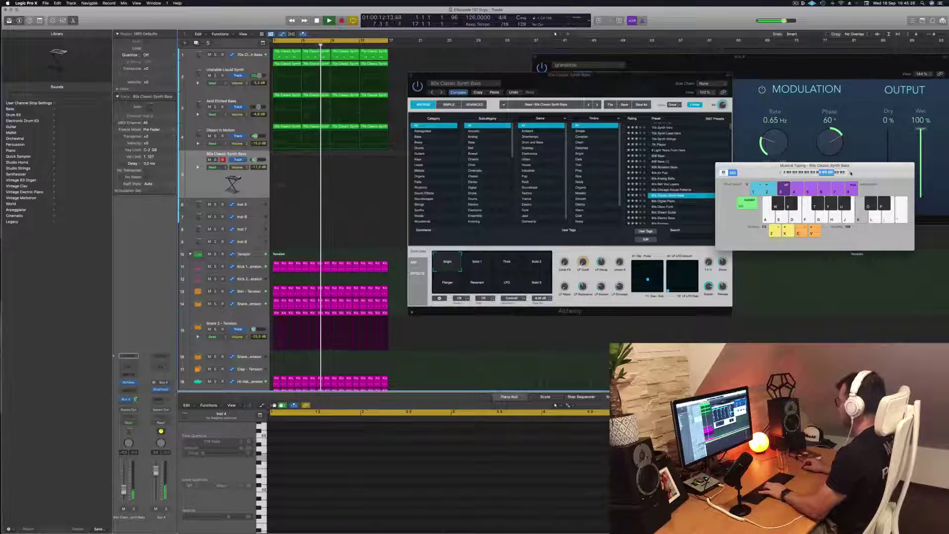
- Move the Musical Typing keyboard over Alchemy's preset list and try the highest notes of its range
{"action": "left_click_drag", "start_coordinate": [850, 172], "coordinate": [802, 175]}
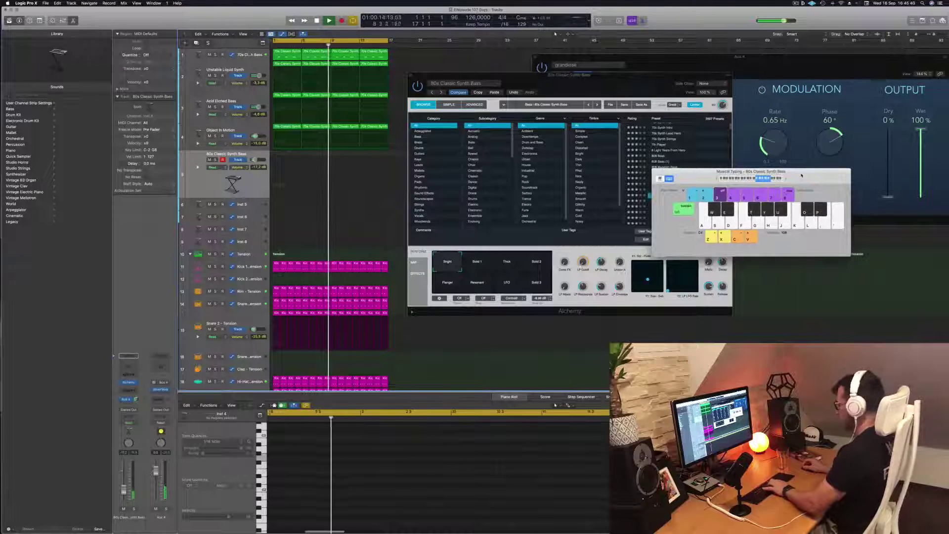
{"action": "key", "text": "apostrophe"}
{"action": "key", "text": "l"}
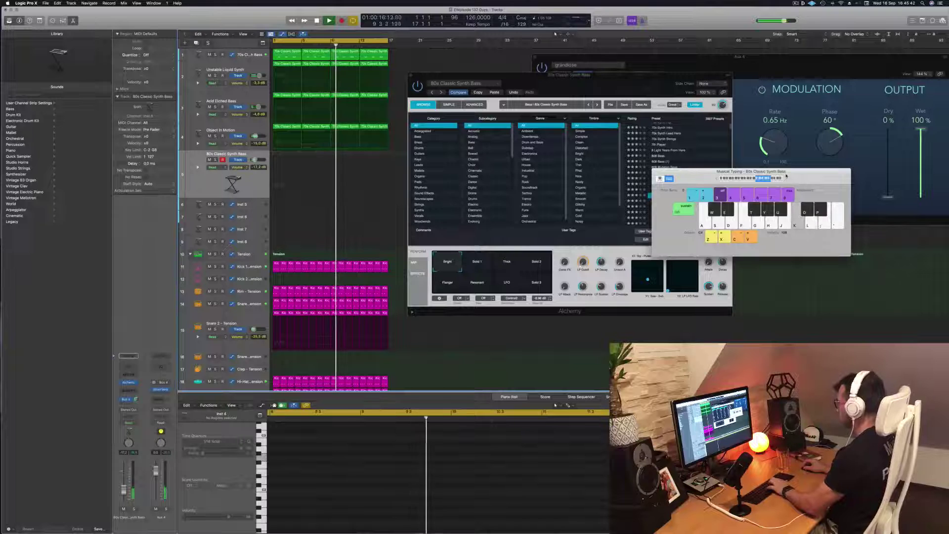
{"action": "left_click_drag", "start_coordinate": [710, 175], "coordinate": [700, 138]}
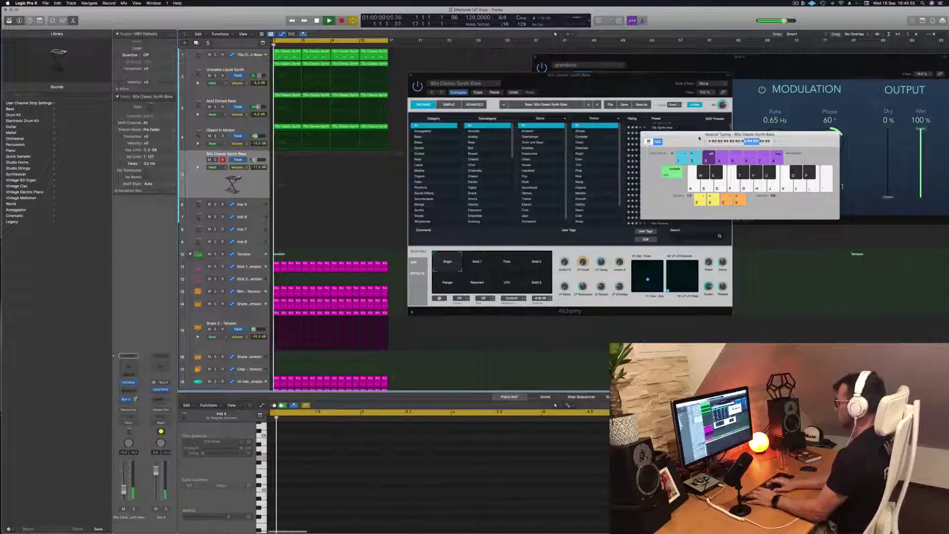
- Record a rhythmic part of one repeated note on the 80s Classic Synth Bass track for about nine bars
{"action": "key", "text": "r"}
{"action": "key", "text": "a"}
{"action": "key", "text": "a"}
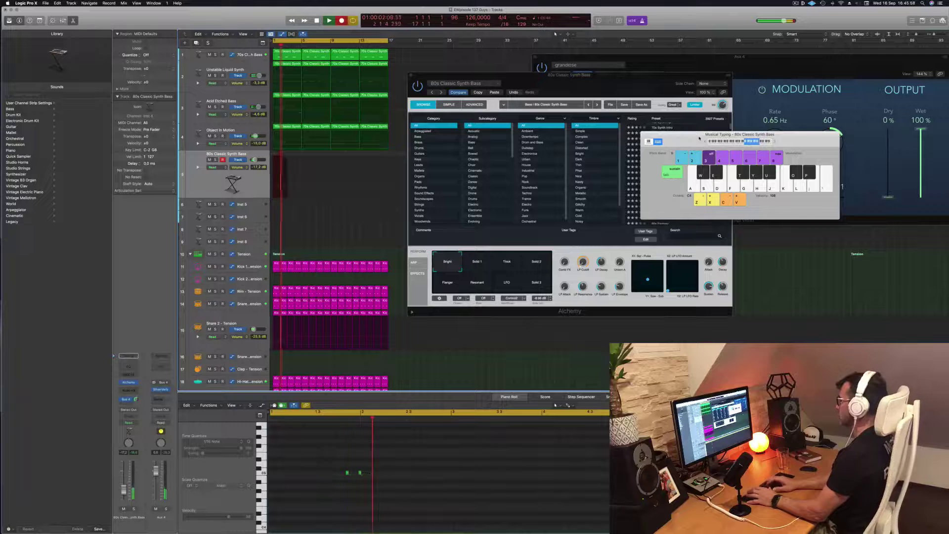
{"action": "key", "text": "a"}
{"action": "key", "text": "a"}
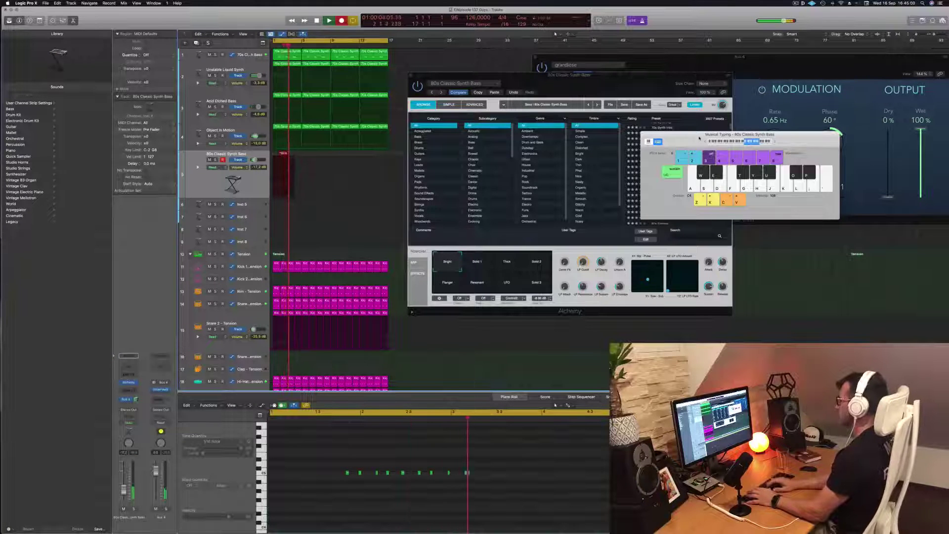
{"action": "key", "text": "a"}
{"action": "key", "text": "a"}
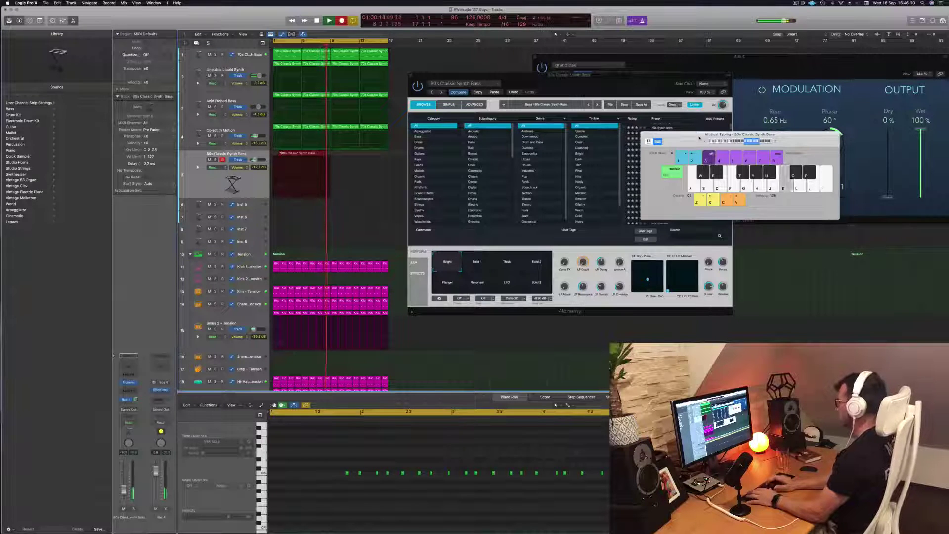
{"action": "key", "text": "k"}
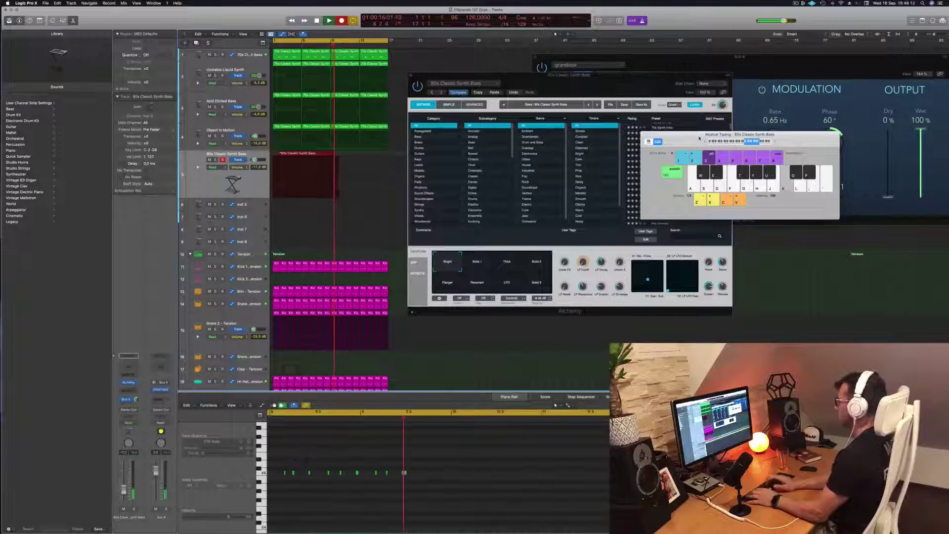
{"action": "key", "text": "space"}
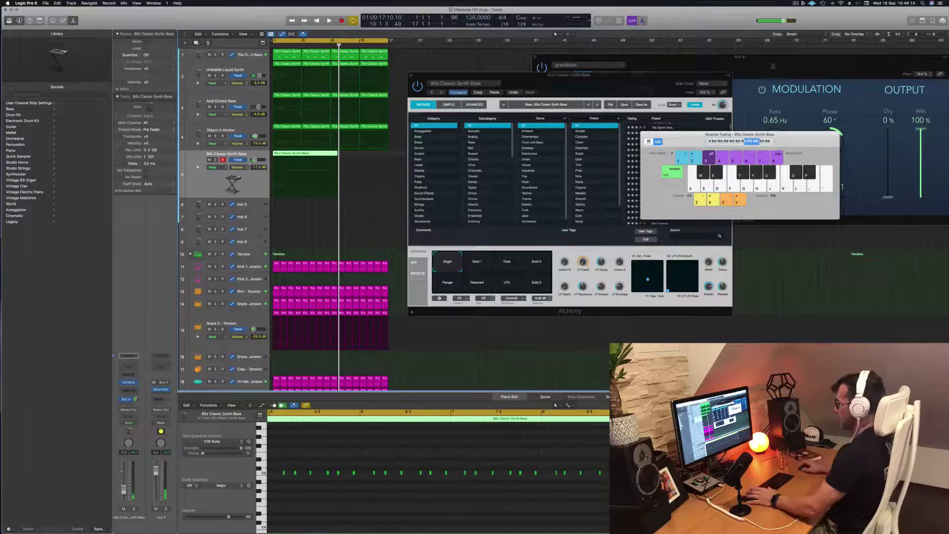
- Play back the new 80s Classic Synth Bass region, select all its notes and quantize them to 1/16 notes
{"action": "key", "text": "space"}
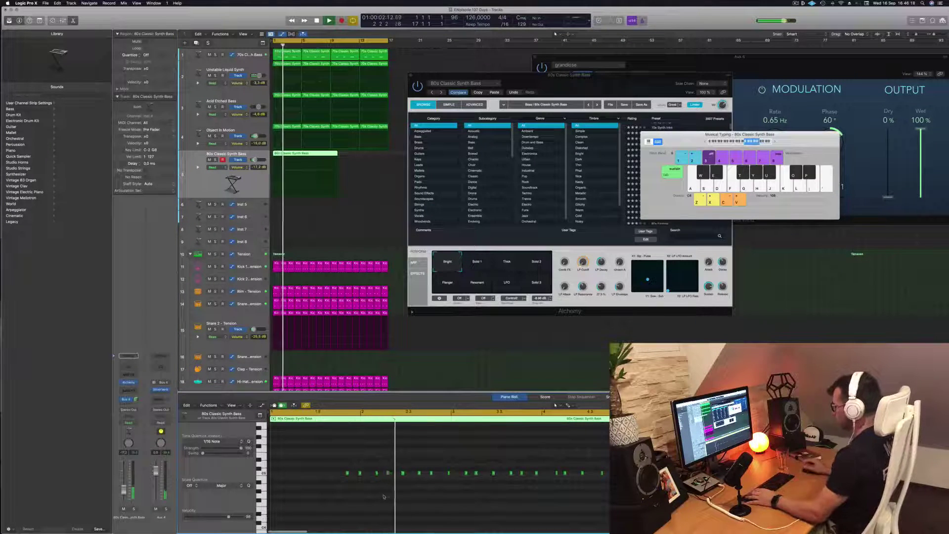
{"action": "key", "text": "super+a"}
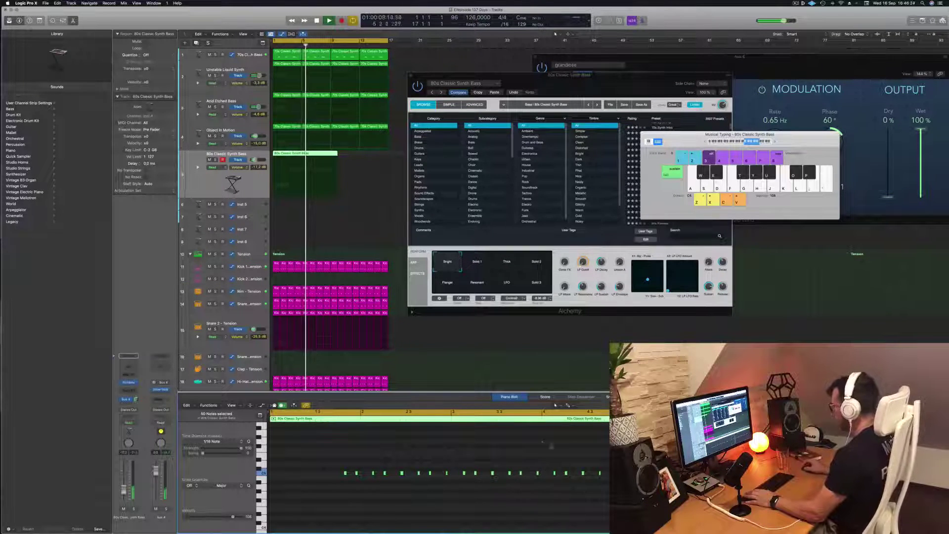
{"action": "scroll", "coordinate": [302, 137], "scroll_direction": "right", "scroll_amount": 5}
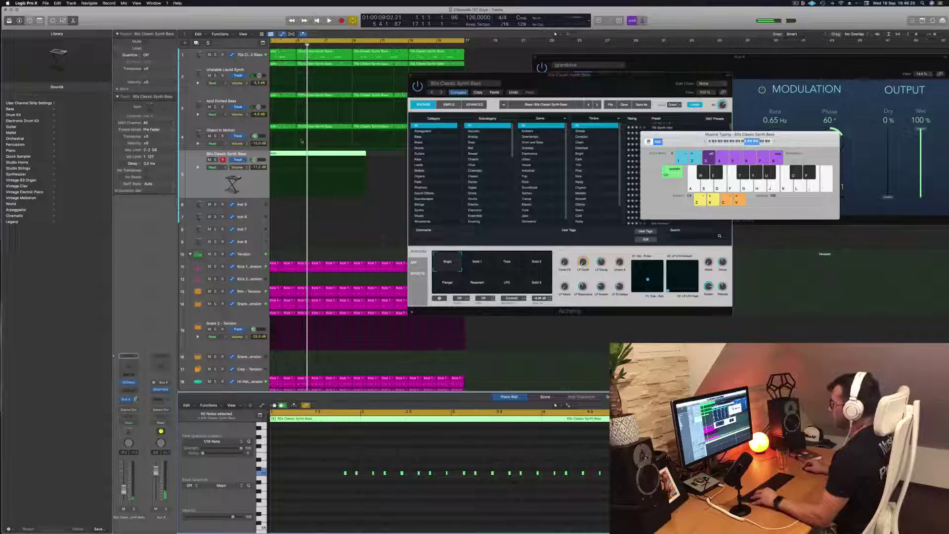
- Split the recorded 80s Classic Synth Bass region to isolate a one-bar piece and delete the part before it
{"action": "double_click", "coordinate": [309, 154], "text": "super"}
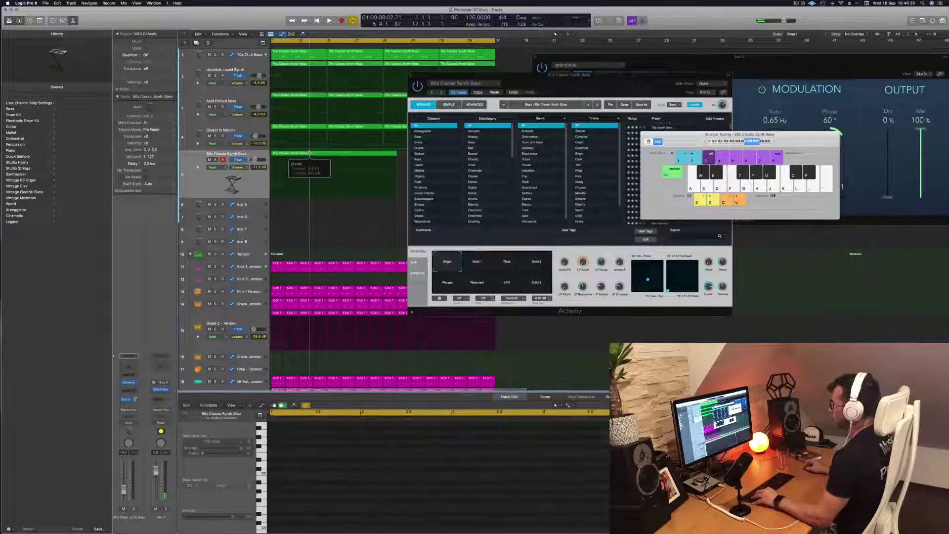
{"action": "left_click_drag", "start_coordinate": [311, 156], "coordinate": [313, 157]}
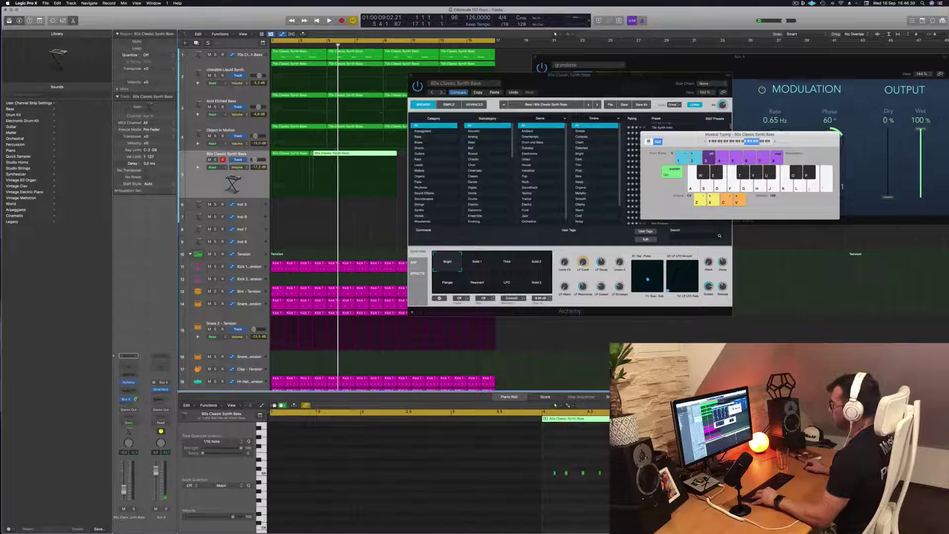
{"action": "double_click", "coordinate": [327, 156], "text": "super"}
{"action": "scroll", "coordinate": [327, 157], "scroll_direction": "left", "scroll_amount": 1}
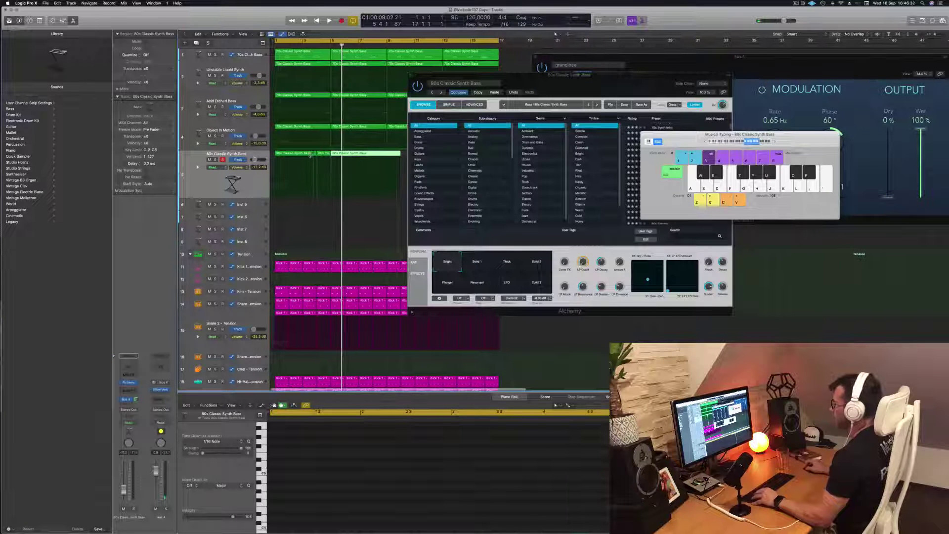
{"action": "left_click", "coordinate": [303, 154]}
{"action": "key", "text": "Delete"}
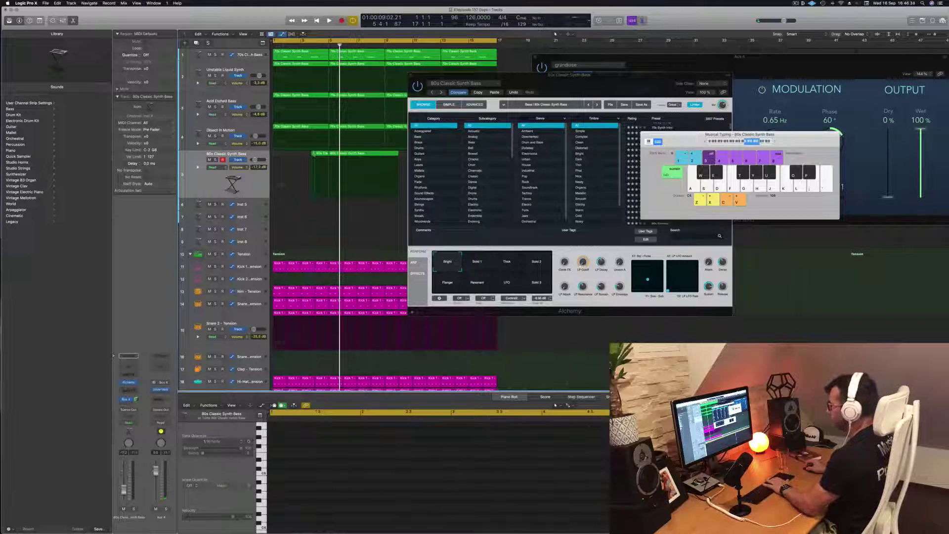
- Move the one-bar 80s Classic Synth Bass piece to bar 1 and delete the long remaining region after it
{"action": "left_click_drag", "start_coordinate": [322, 155], "coordinate": [281, 155]}
{"action": "key", "text": "space"}
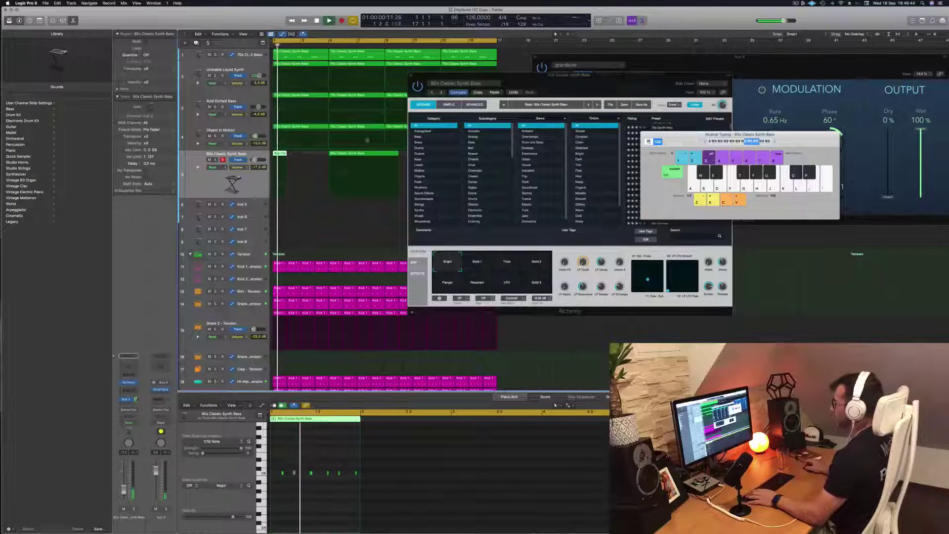
{"action": "left_click", "coordinate": [368, 155]}
{"action": "key", "text": "BackSpace"}
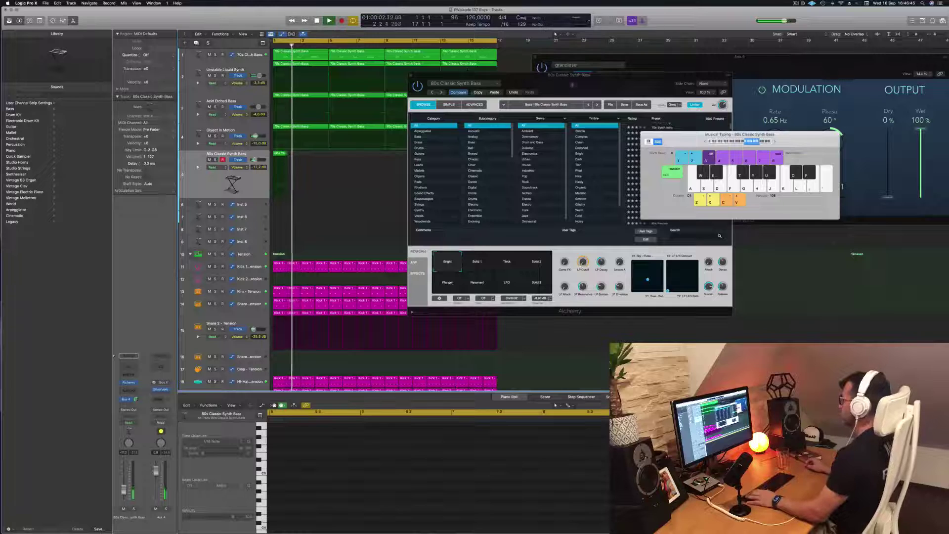
- Duplicate the one-bar 80s Classic Synth Bass region until copies fill all 16 bars of the loop, keeping playback running
{"action": "left_click_drag", "start_coordinate": [495, 75], "coordinate": [635, 105]}
{"action": "key", "text": "Return"}
{"action": "left_click_drag", "start_coordinate": [280, 154], "coordinate": [338, 161]}
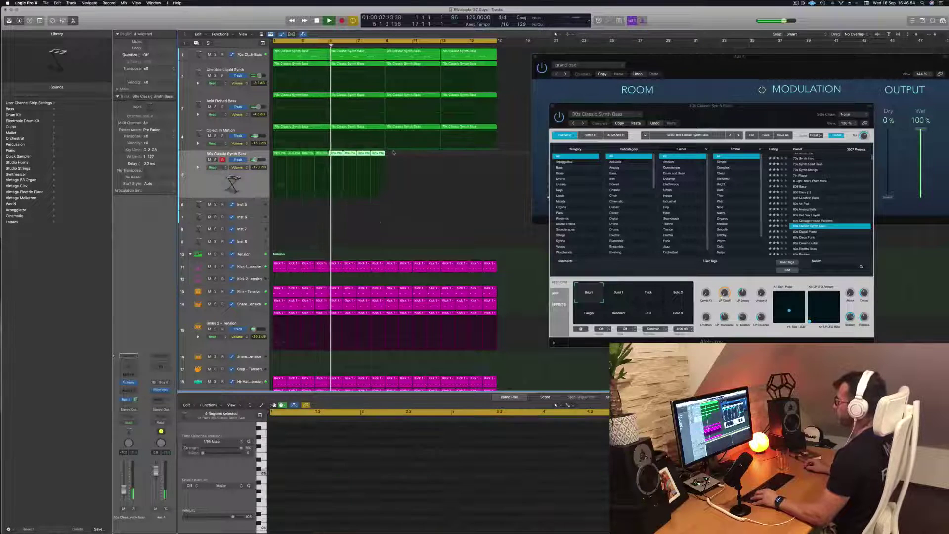
{"action": "left_click", "coordinate": [280, 163], "text": "shift"}
{"action": "left_click_drag", "start_coordinate": [280, 163], "coordinate": [386, 162]}
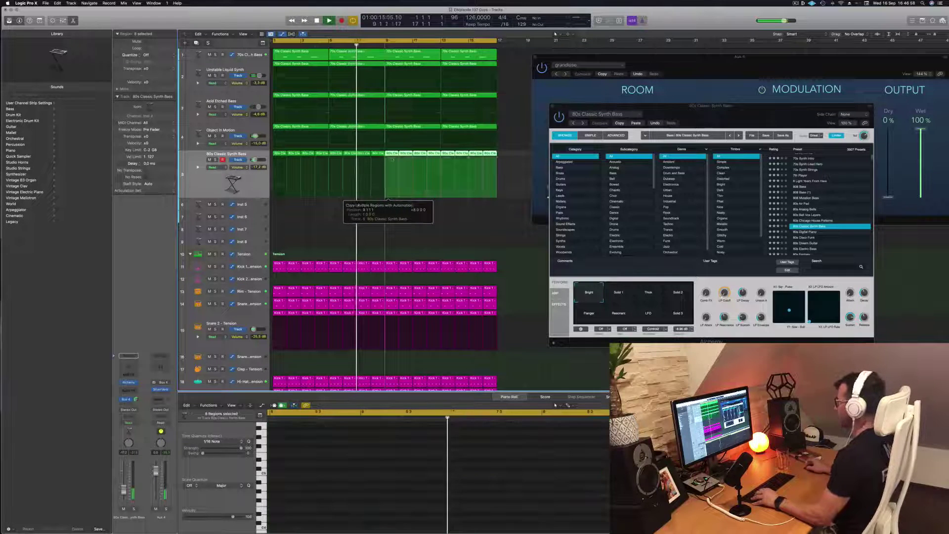
- Select every region on the 80s Classic Synth Bass track and play the loop from the start with Alchemy in view
{"action": "left_click_drag", "start_coordinate": [738, 115], "coordinate": [706, 74]}
{"action": "key", "text": "Return"}
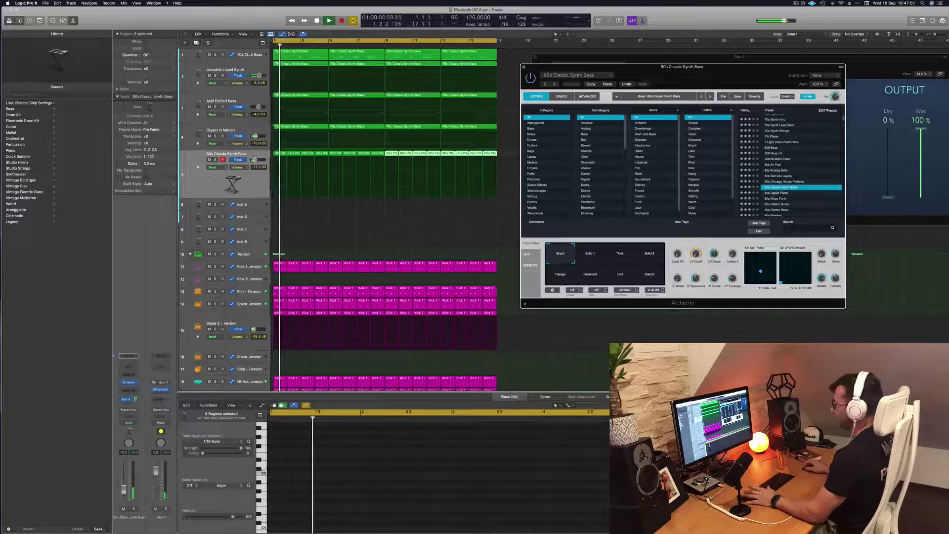
{"action": "left_click", "coordinate": [246, 181]}
{"action": "key", "text": "Return"}
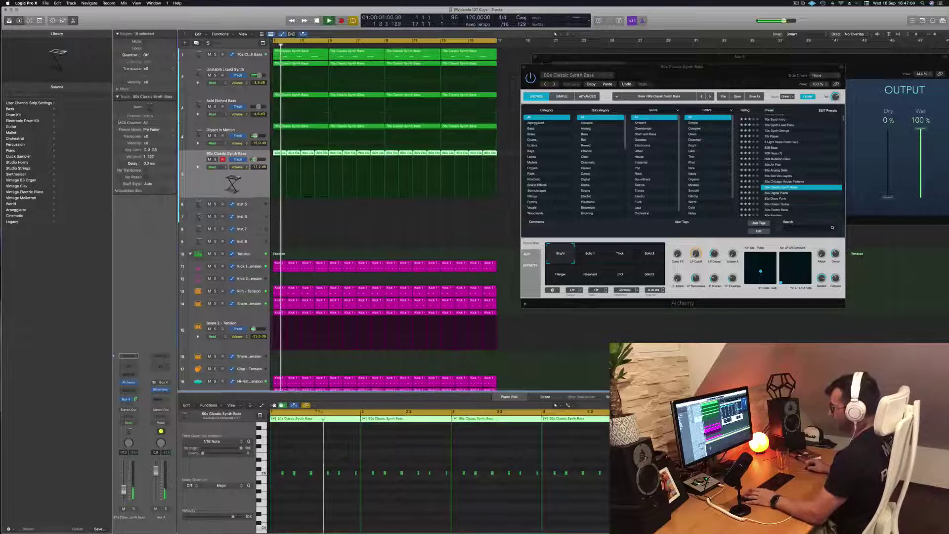
{"action": "key", "text": "Return"}
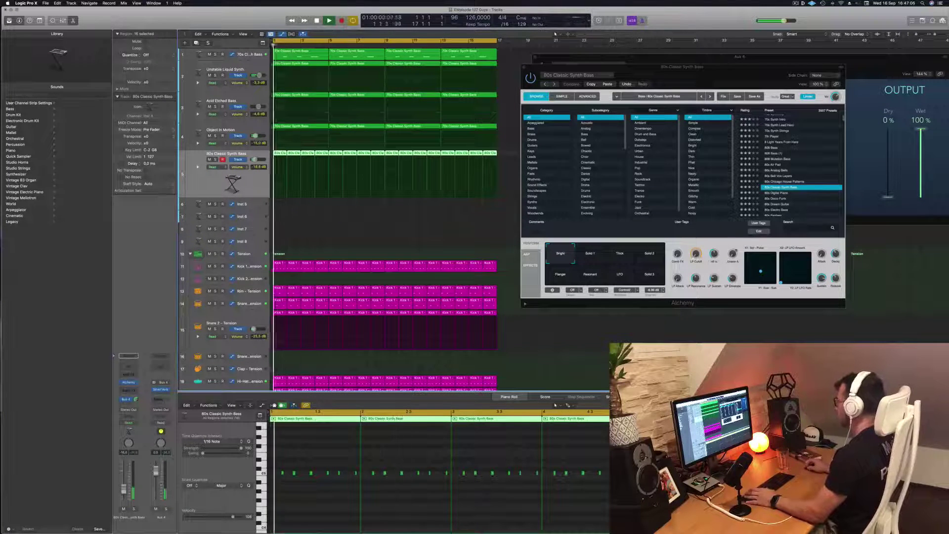
- Try Alchemy's LP Cutoff and audition the Solid 1, Thick, Solid 2, Flanger, Resonant and LFO snapshots, ending back on Bright
{"action": "mouse_move", "coordinate": [695, 256]}
{"action": "left_mouse_down"}
{"action": "mouse_move", "coordinate": [698, 226]}
{"action": "mouse_move", "coordinate": [698, 238]}
{"action": "left_mouse_up"}
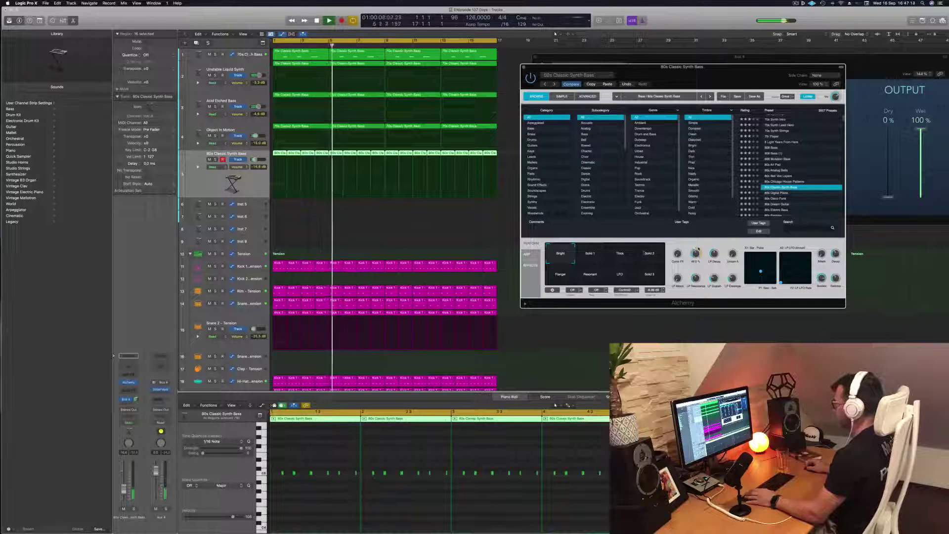
{"action": "left_click", "coordinate": [590, 255]}
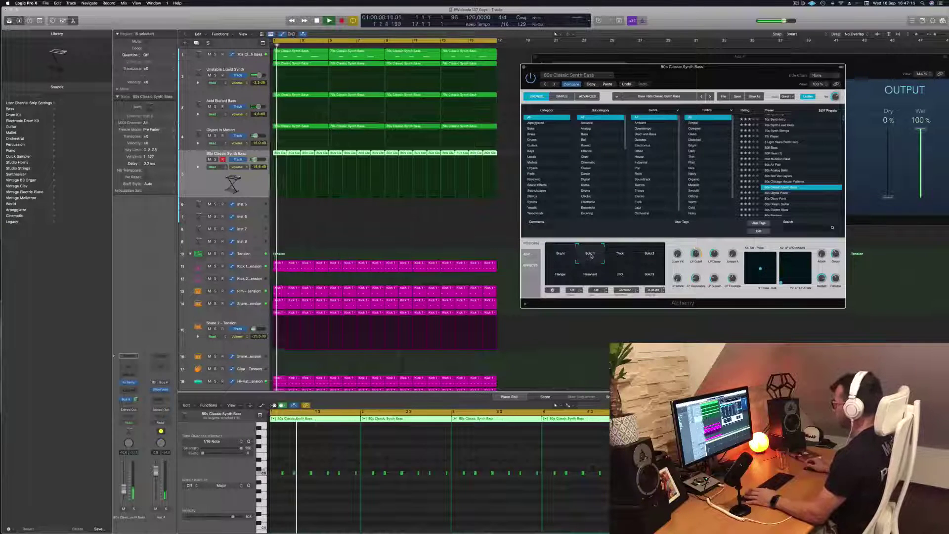
{"action": "left_click", "coordinate": [620, 254]}
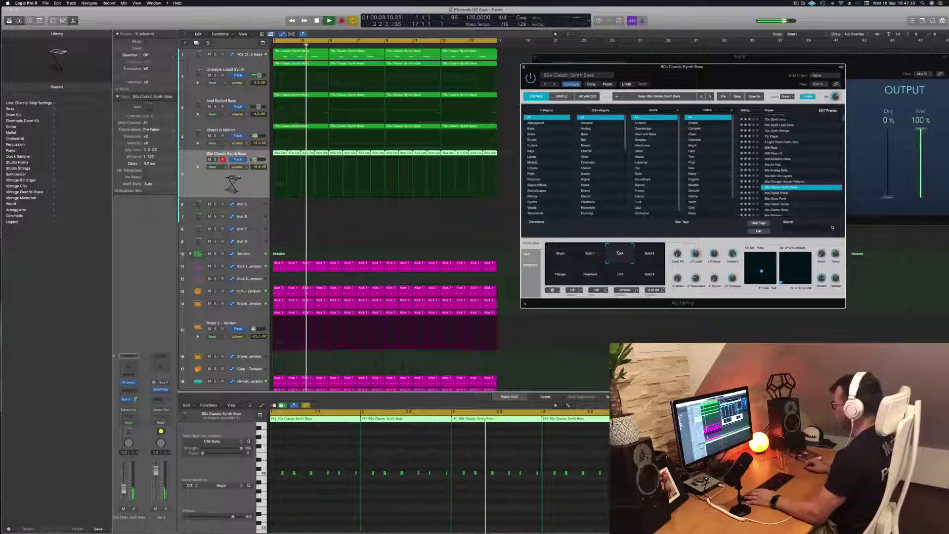
{"action": "left_click", "coordinate": [656, 253]}
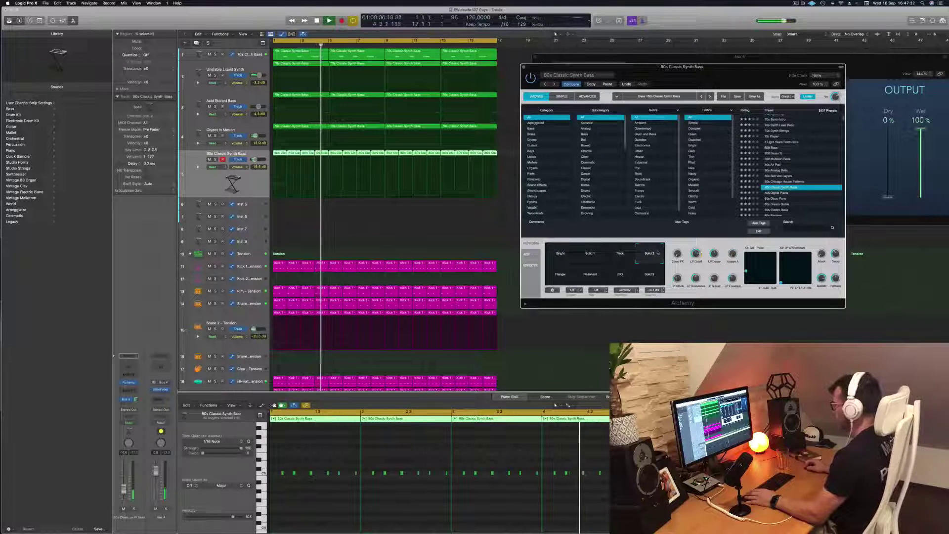
{"action": "left_click", "coordinate": [561, 275]}
{"action": "left_click", "coordinate": [579, 280]}
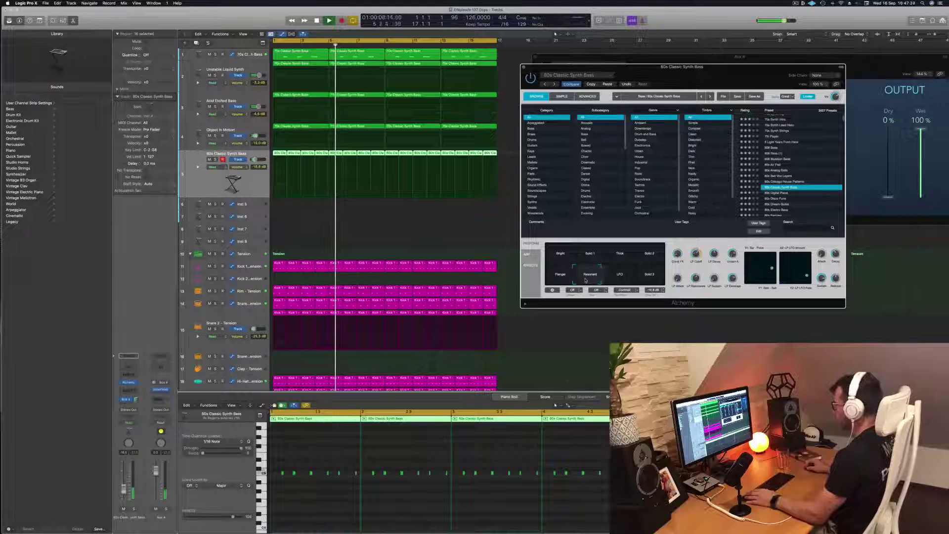
{"action": "left_click", "coordinate": [622, 281]}
{"action": "left_click_drag", "start_coordinate": [641, 282], "coordinate": [536, 248]}
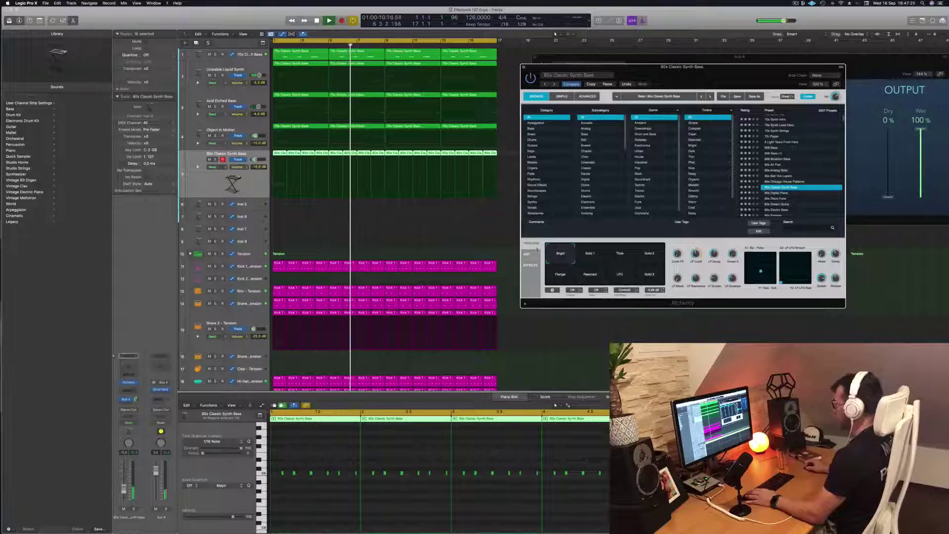
- Insert a stereo Compressor on the 80s Classic Synth Bass channel during playback and place its window beside the regions
{"action": "key", "text": "space"}
{"action": "key", "text": "space"}
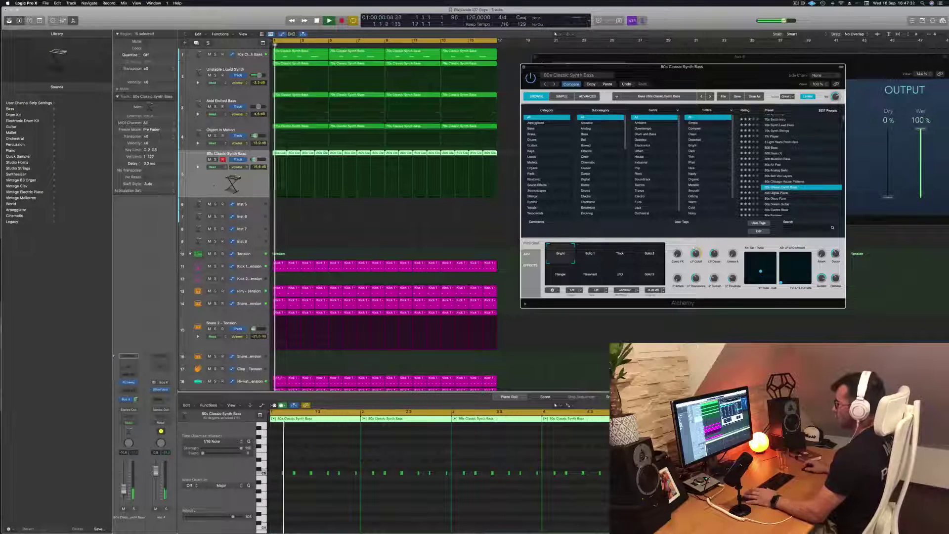
{"action": "left_click", "coordinate": [306, 418]}
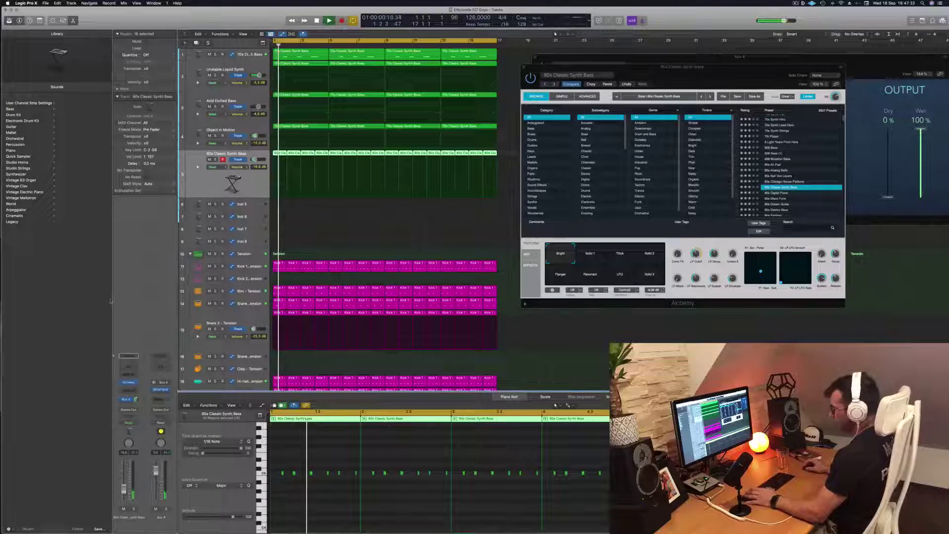
{"action": "left_click", "coordinate": [133, 389]}
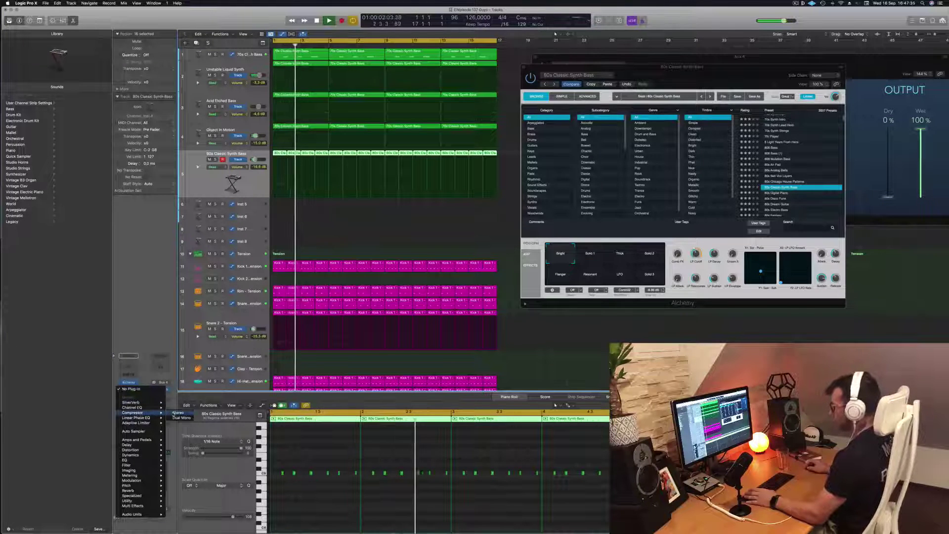
{"action": "left_click", "coordinate": [177, 413]}
{"action": "left_click_drag", "start_coordinate": [399, 87], "coordinate": [582, 98]}
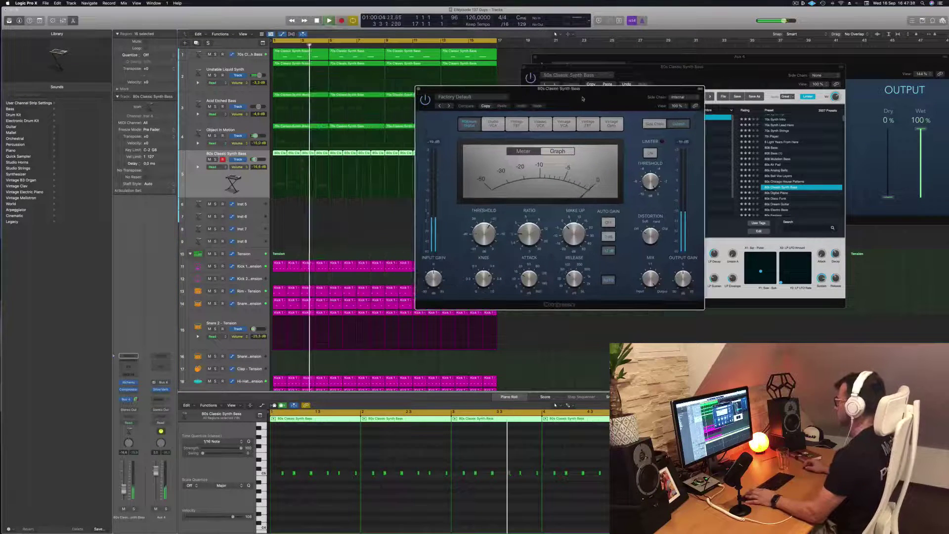
- Set the Compressor's side chain source to the Kick 1 - Tension instrument while the loop plays
{"action": "key", "text": "Return"}
{"action": "left_click", "coordinate": [687, 97]}
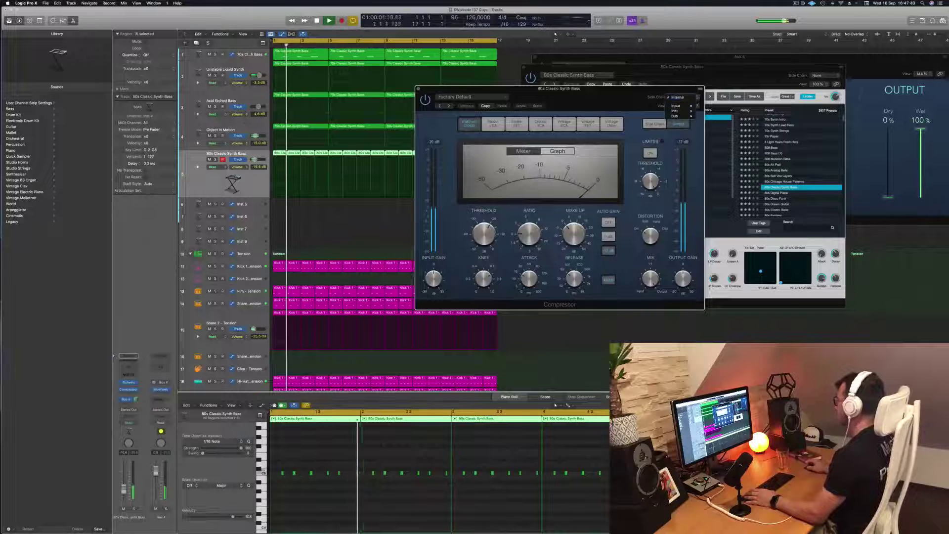
{"action": "mouse_move", "coordinate": [693, 111]}
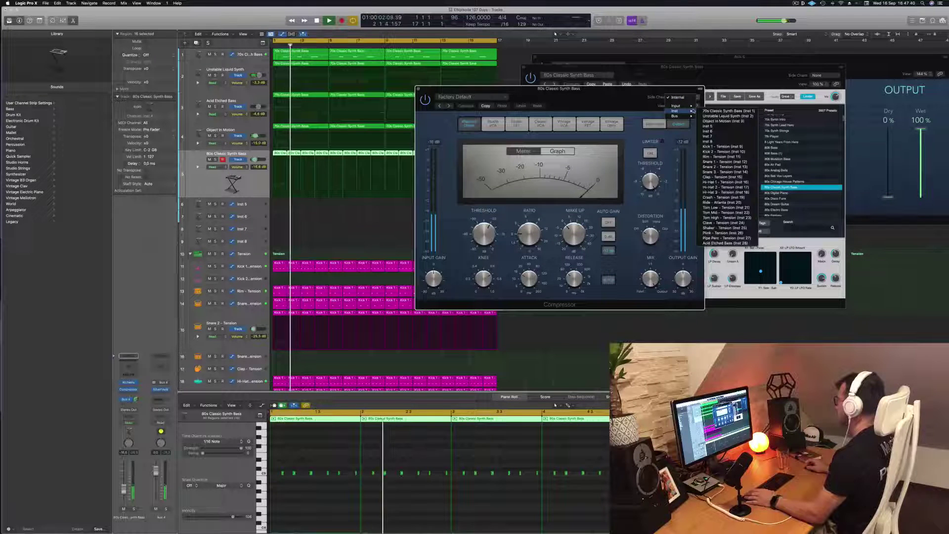
{"action": "left_click", "coordinate": [735, 147]}
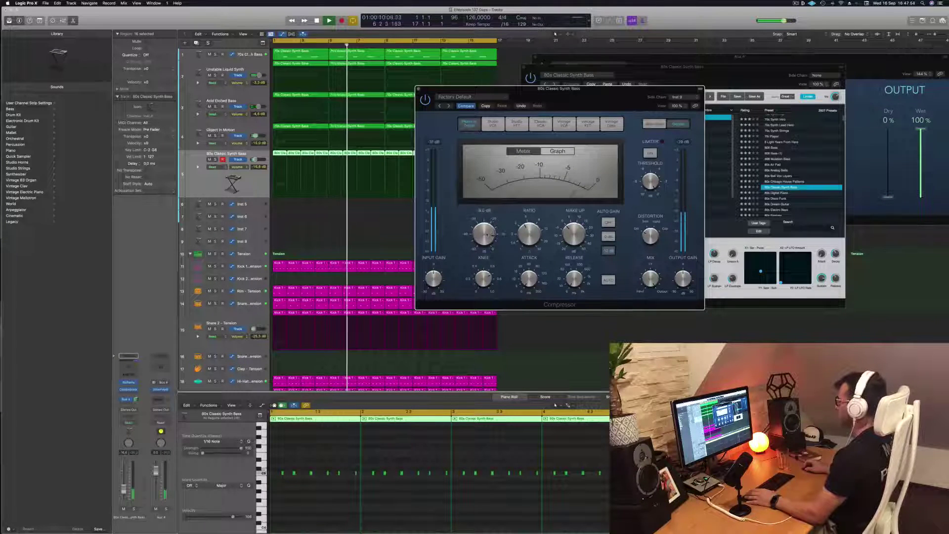
- Listen to the side-chained synth bass from the start, and close the Compressor and Alchemy windows
{"action": "key", "text": "Return"}
{"action": "left_click_drag", "start_coordinate": [609, 100], "coordinate": [587, 115]}
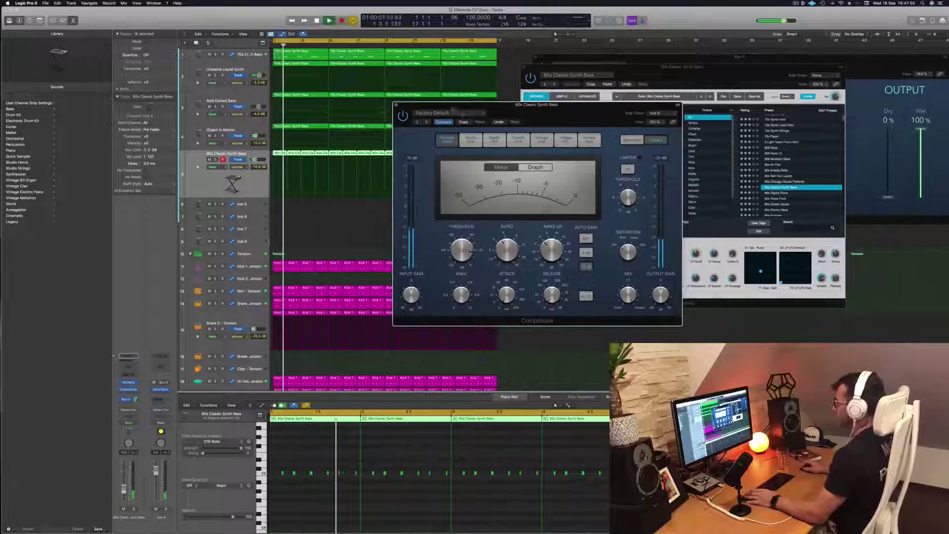
{"action": "left_click", "coordinate": [396, 105]}
{"action": "key", "text": "Return"}
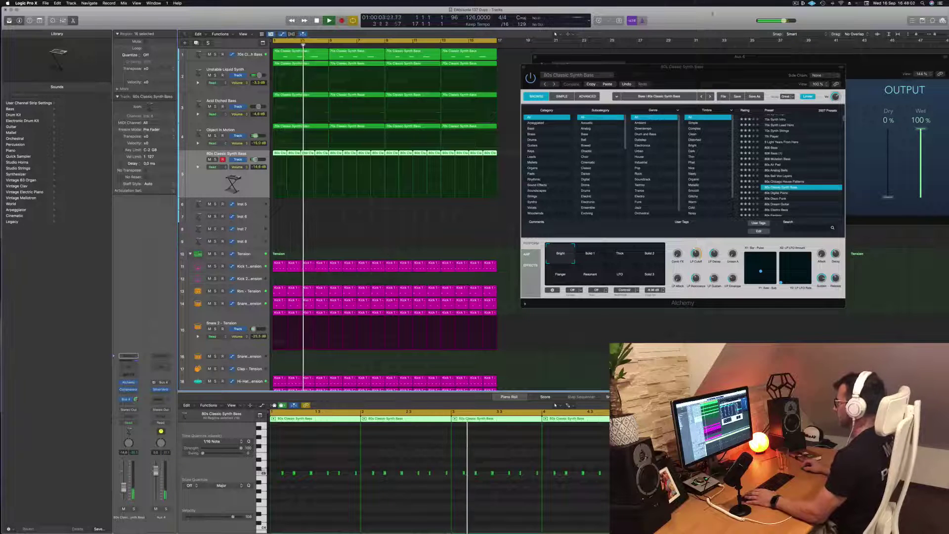
{"action": "left_click_drag", "start_coordinate": [524, 68], "coordinate": [506, 69]}
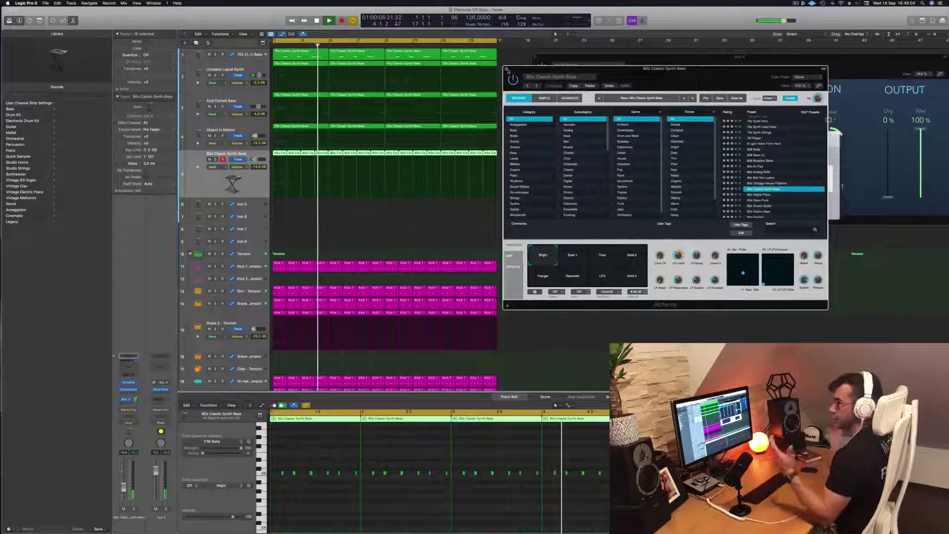
{"action": "left_click", "coordinate": [506, 69]}
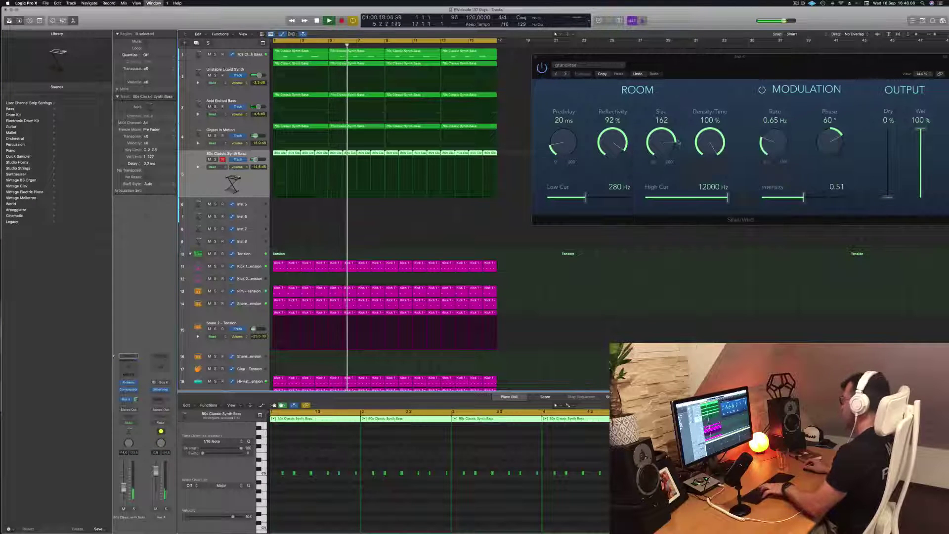
- Close the SilverVerb window and show the whole arrangement with all its tracks at a smaller zoom
{"action": "key", "text": "super+k"}
{"action": "left_click_drag", "start_coordinate": [557, 59], "coordinate": [354, 69]}
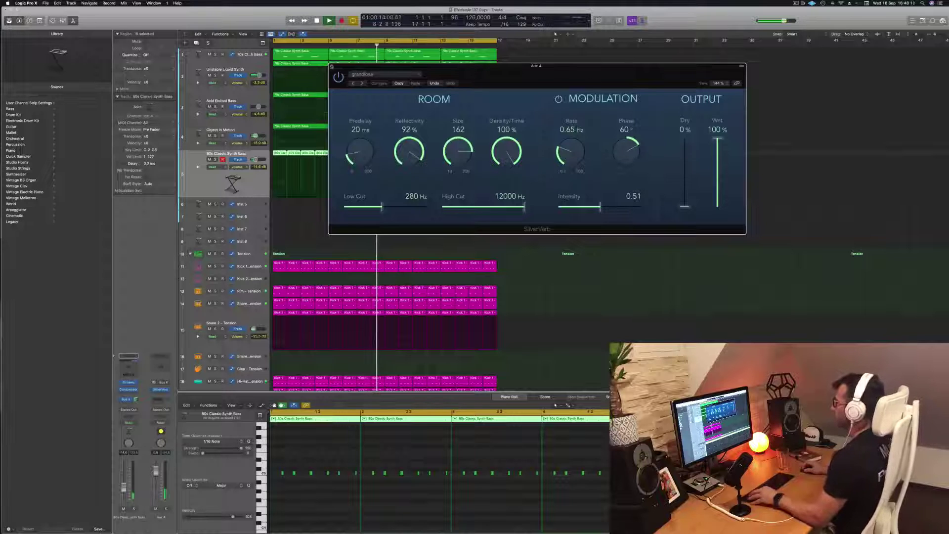
{"action": "left_click", "coordinate": [332, 66]}
{"action": "key", "text": "super+Left"}
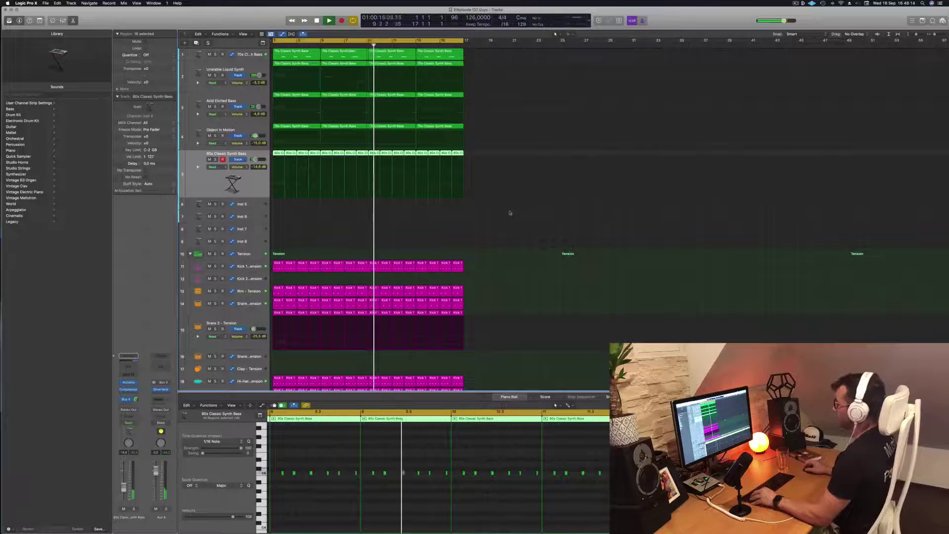
{"action": "key", "text": "super+Up"}
{"action": "key", "text": "super+Up"}
{"action": "key", "text": "super+Up"}
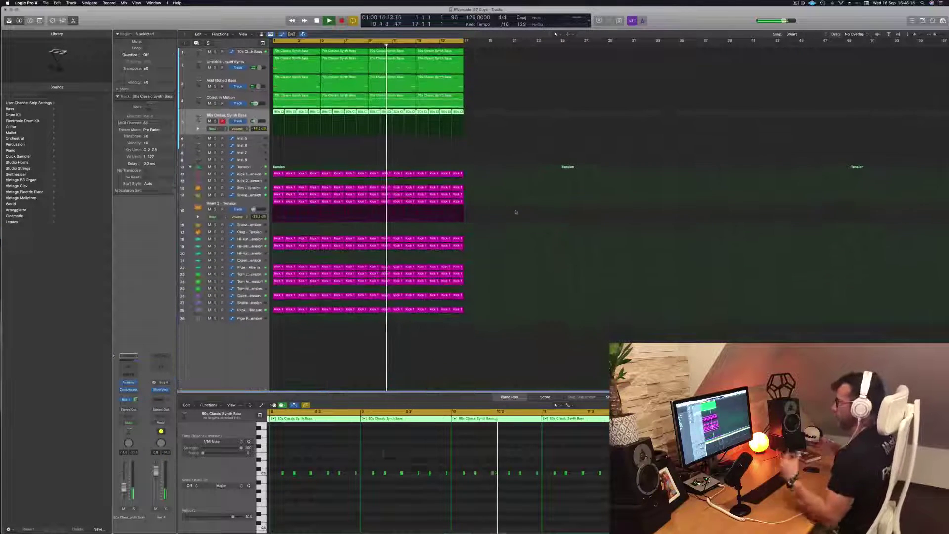